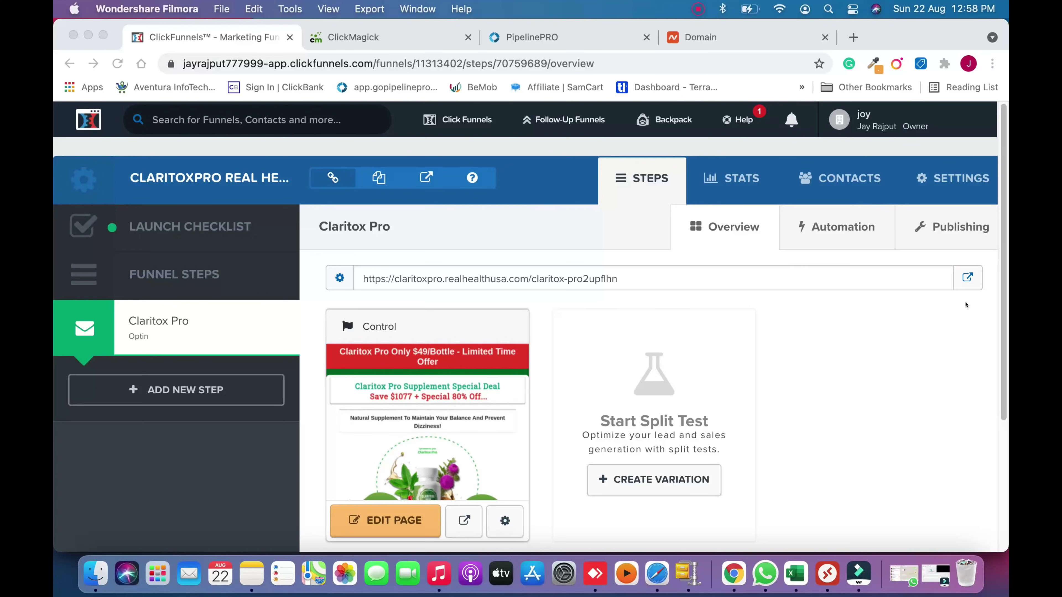
# - Open the live Claritox Pro sales page in a new tab and review it down to the footer
pyautogui.click(966, 275)
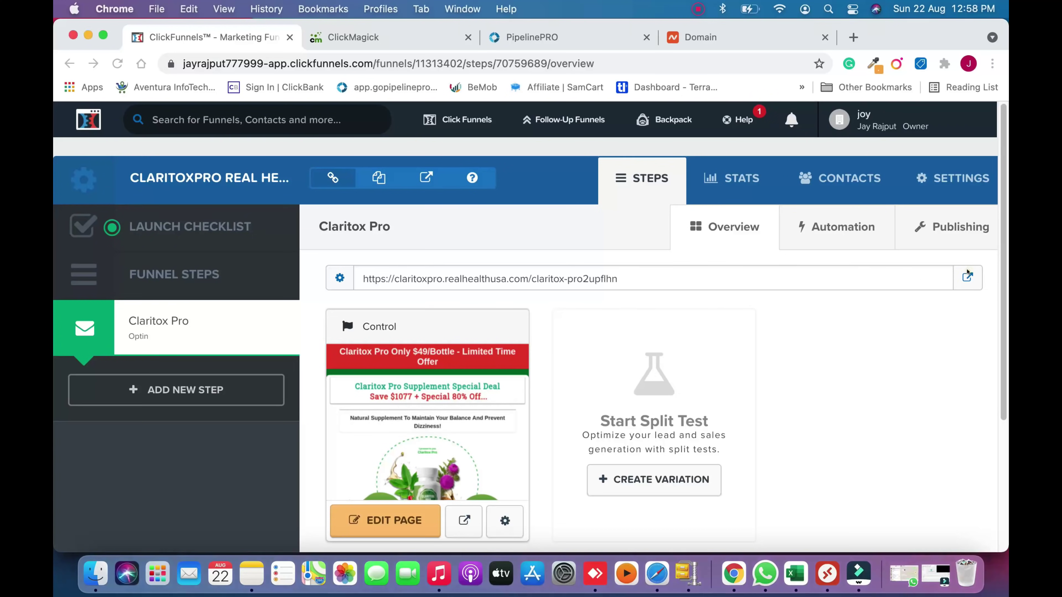
pyautogui.click(966, 276)
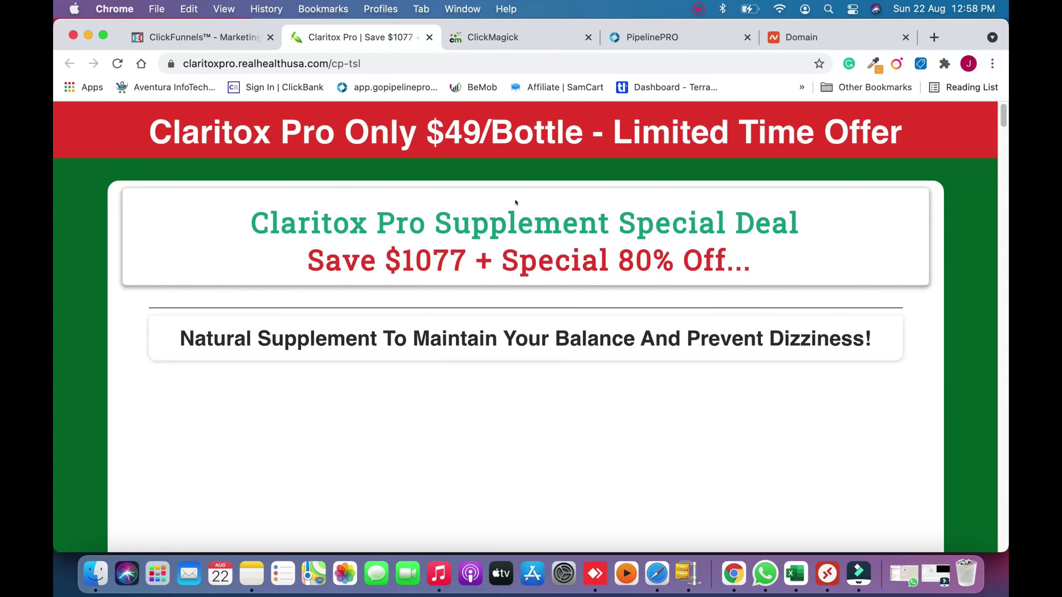
pyautogui.scroll(-3, 511, 316)
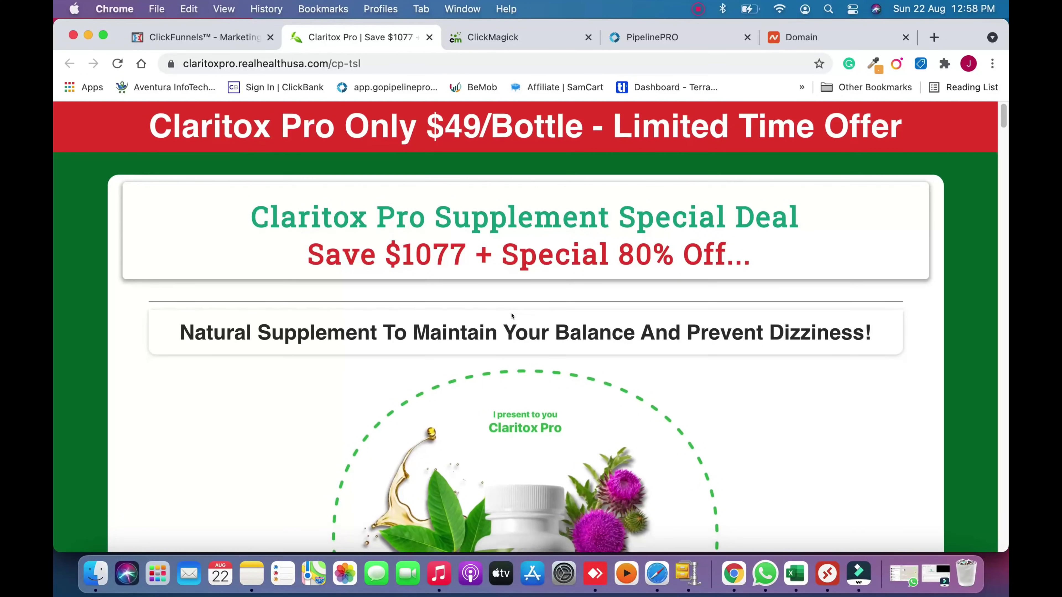
pyautogui.scroll(-15, 512, 316)
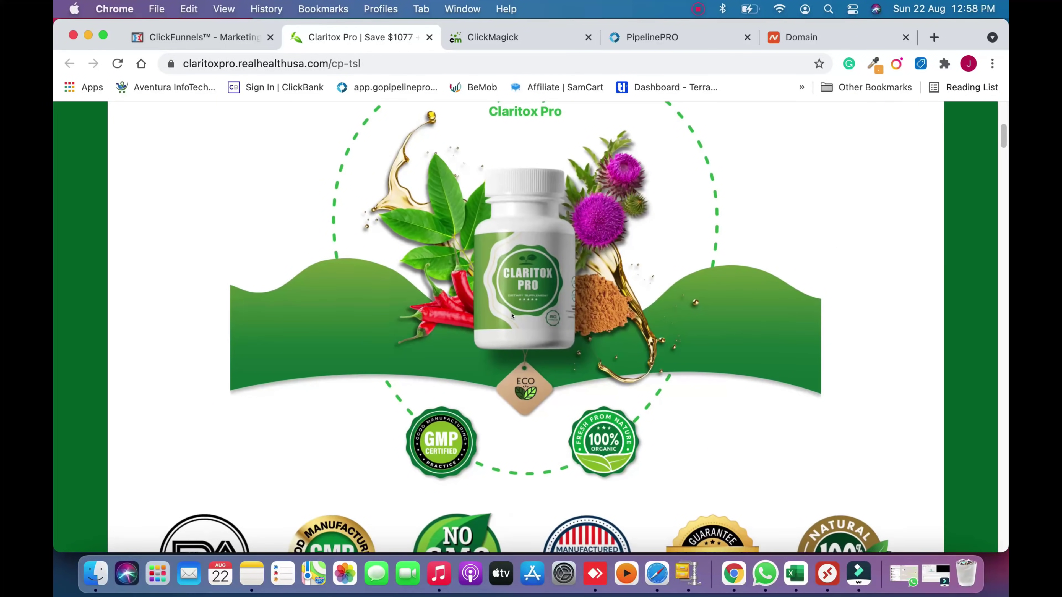
pyautogui.scroll(-20, 511, 316)
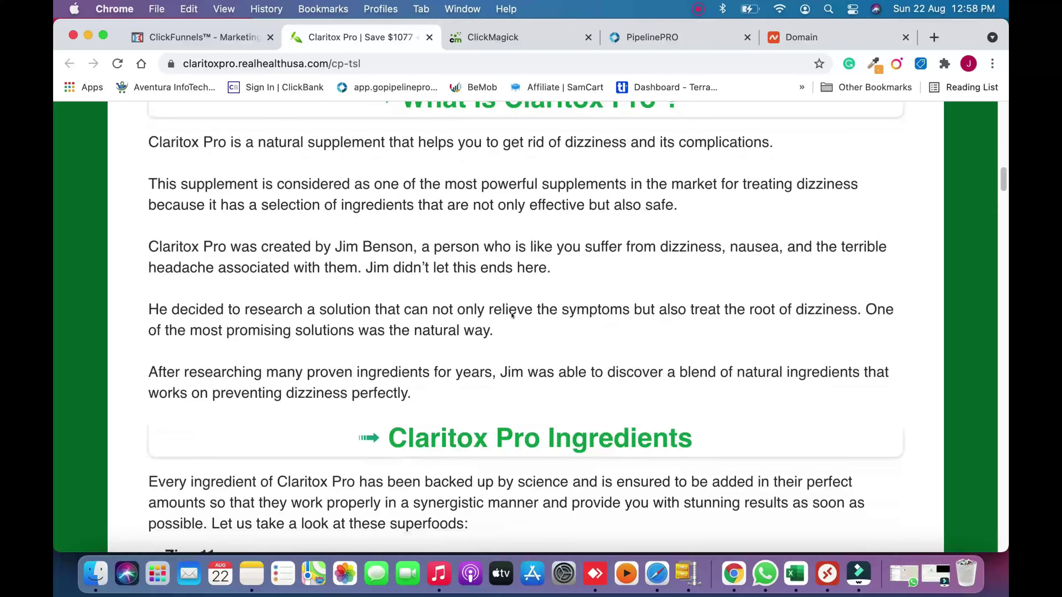
pyautogui.scroll(-20, 511, 316)
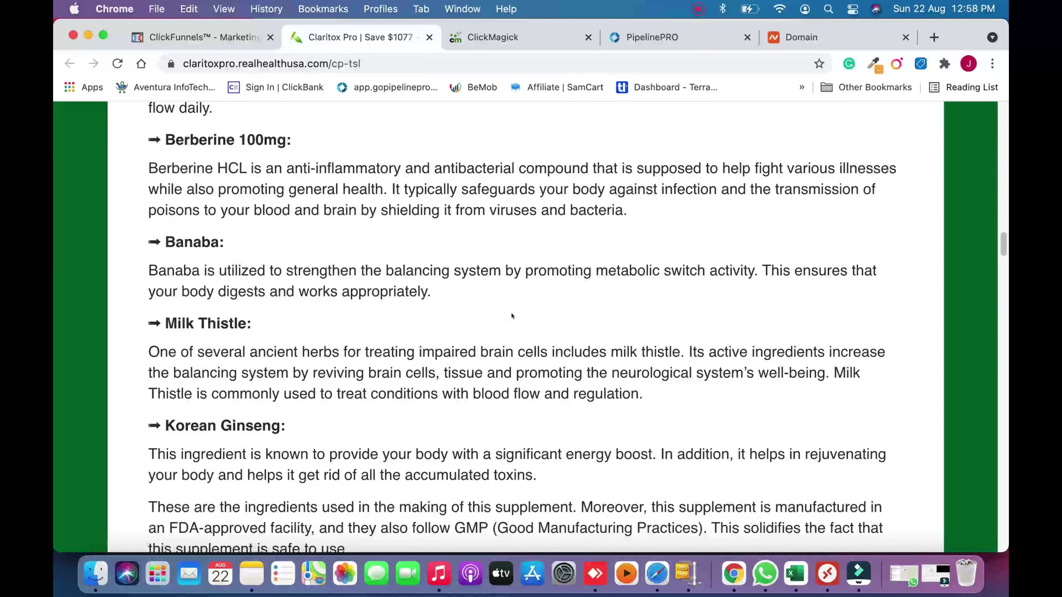
pyautogui.scroll(5, 509, 315)
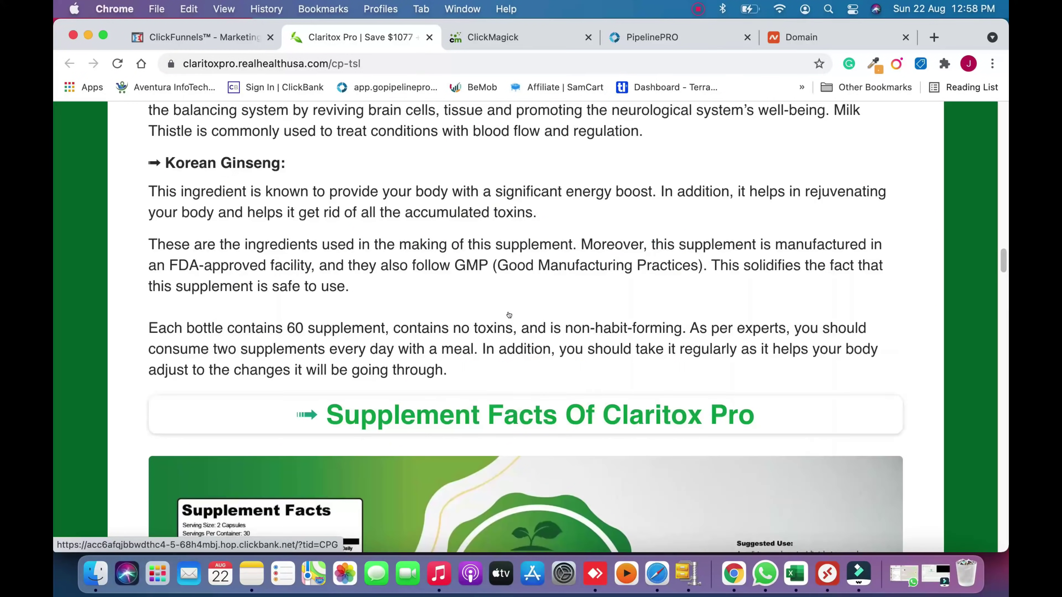
pyautogui.scroll(-20, 510, 316)
pyautogui.scroll(-20, 514, 320)
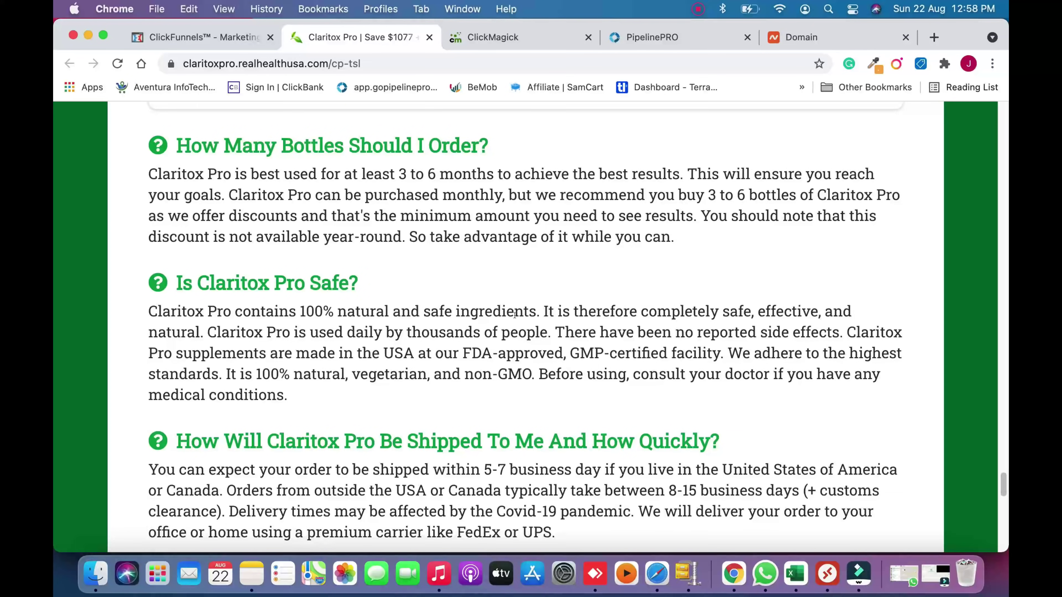
pyautogui.scroll(-15, 514, 315)
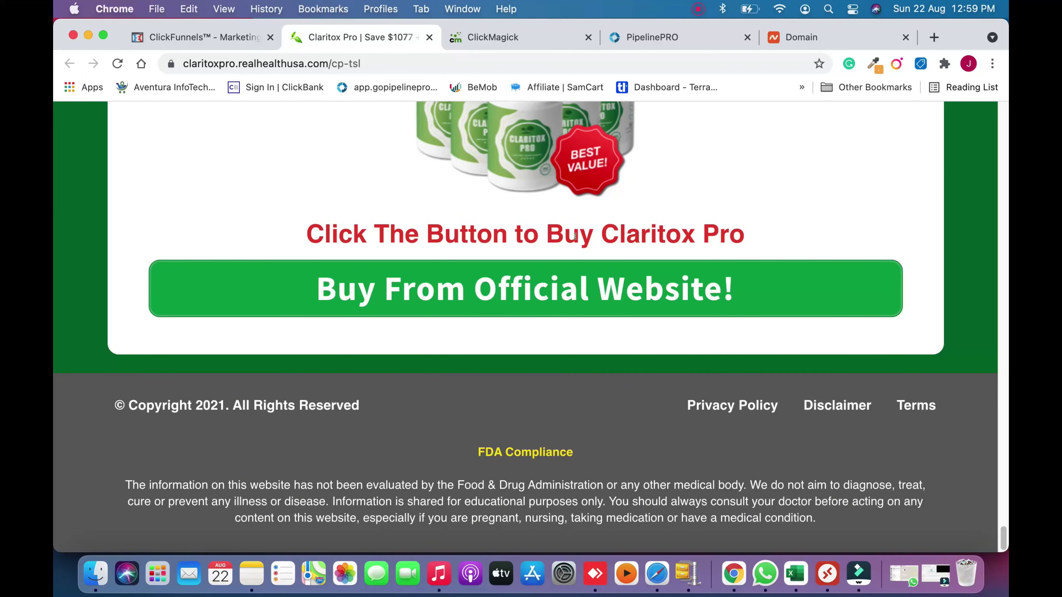
pyautogui.click(657, 37)
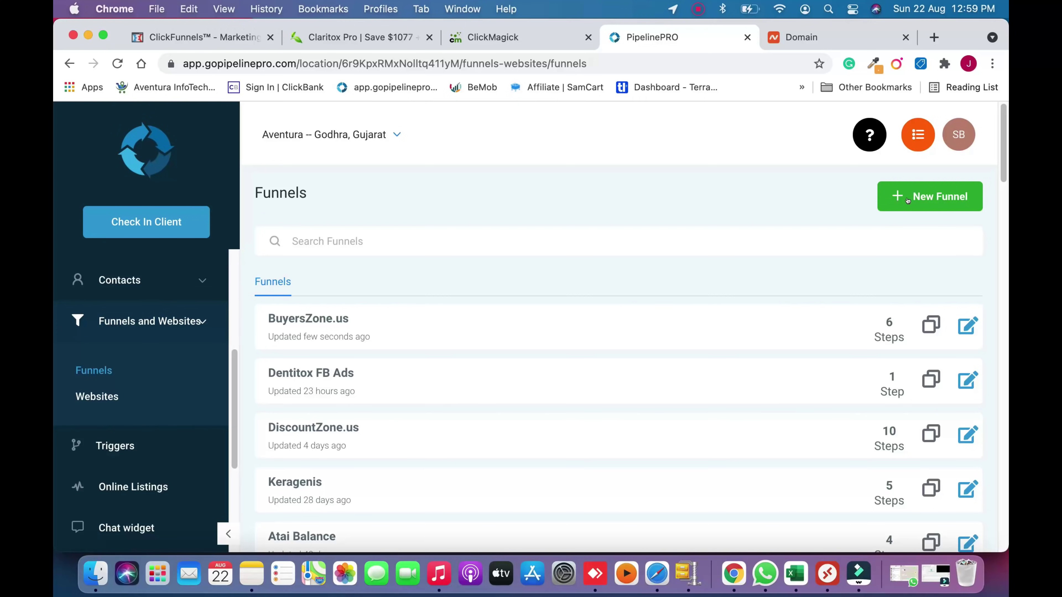
# - Glance back at the Claritox Pro sales page before returning to the PipelinePRO funnels list
pyautogui.click(379, 36)
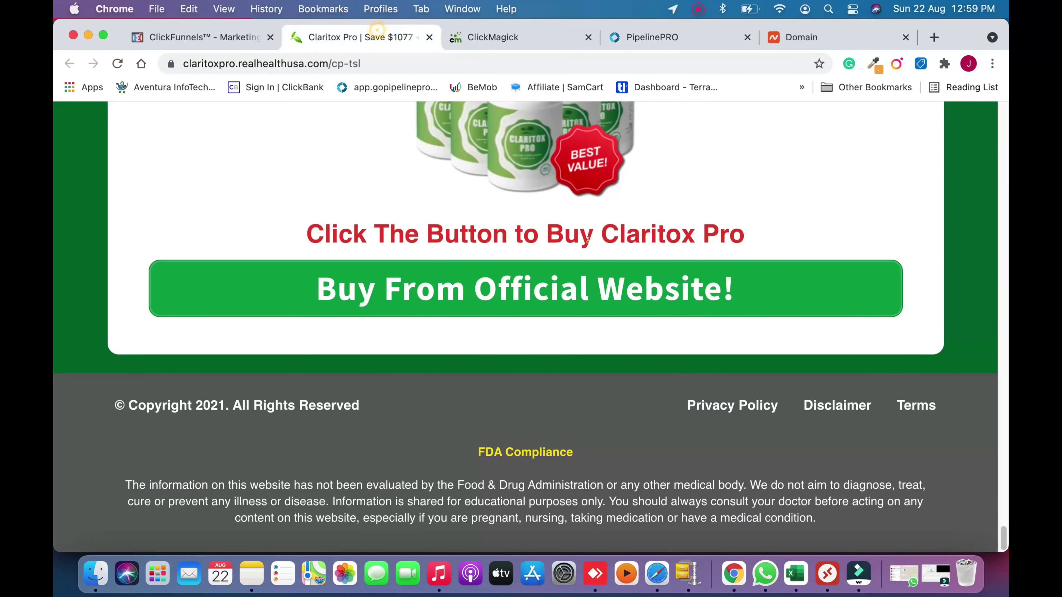
pyautogui.scroll(20, 569, 284)
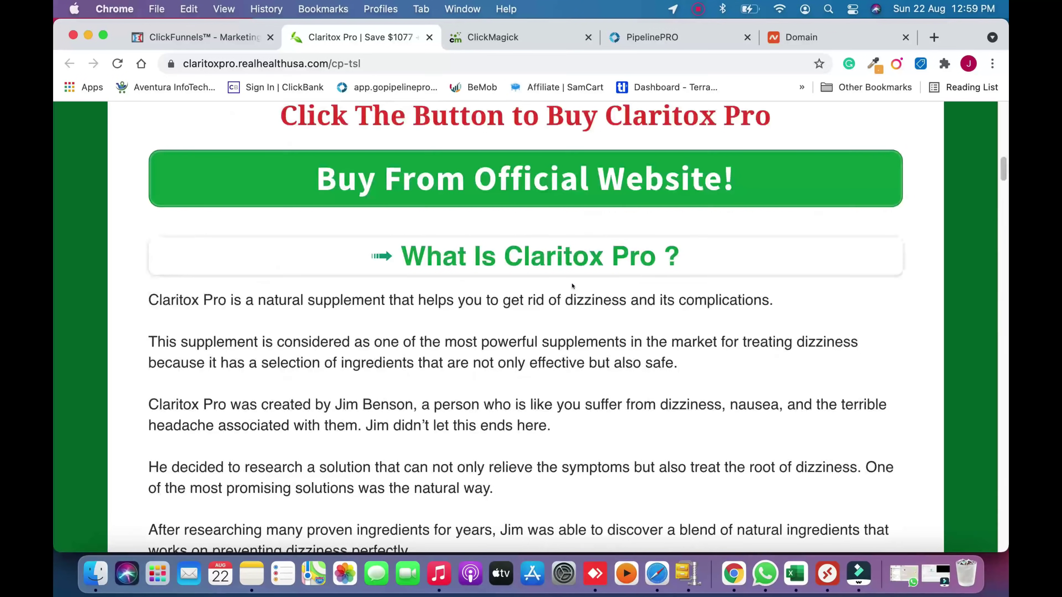
pyautogui.click(659, 37)
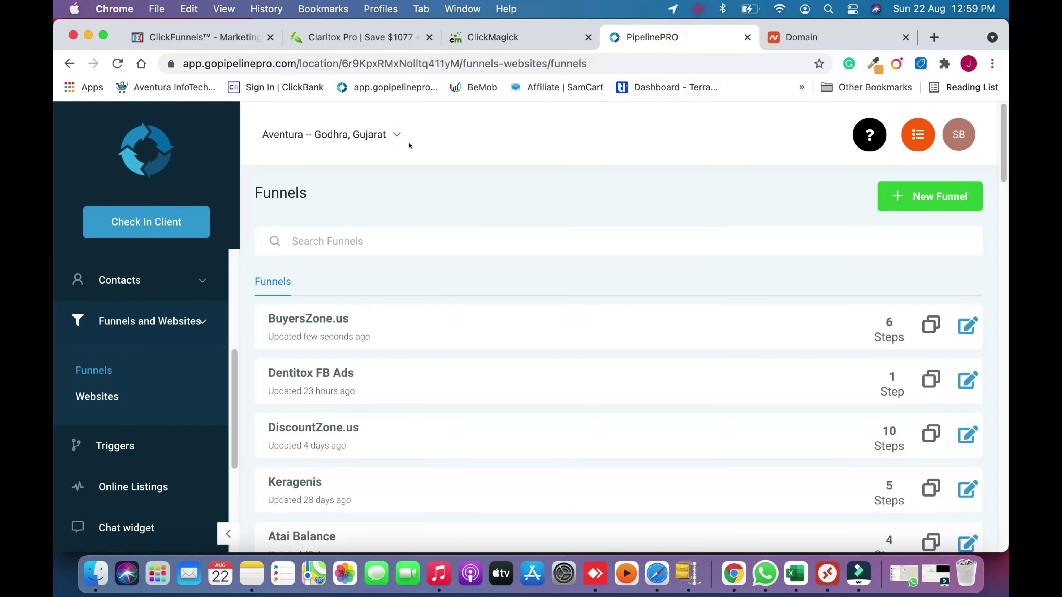
pyautogui.click(332, 43)
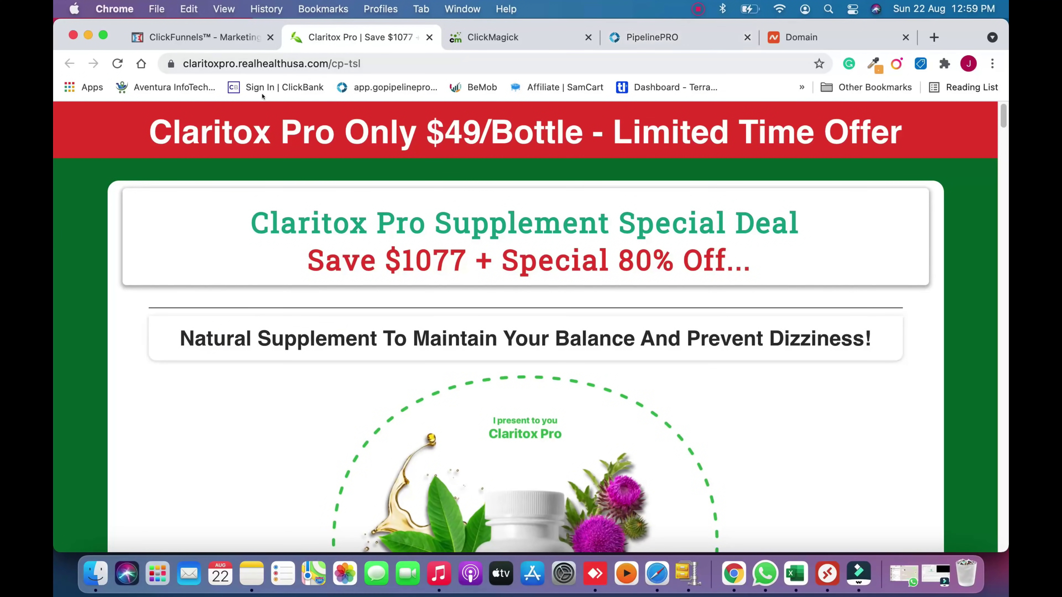
pyautogui.click(659, 39)
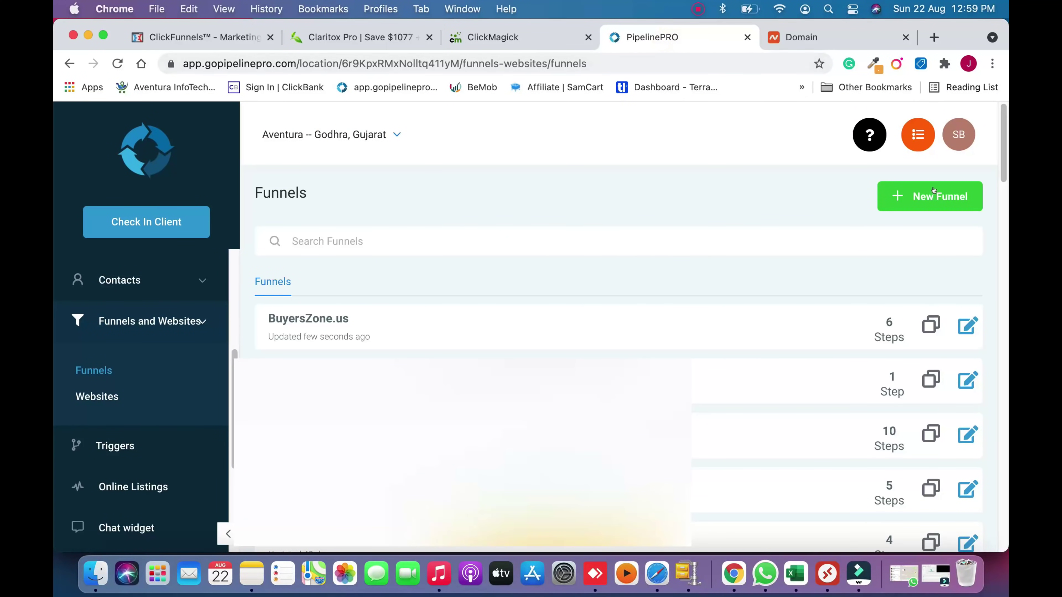
# - Create a new funnel named 'Claritox Pro'
pyautogui.click(934, 200)
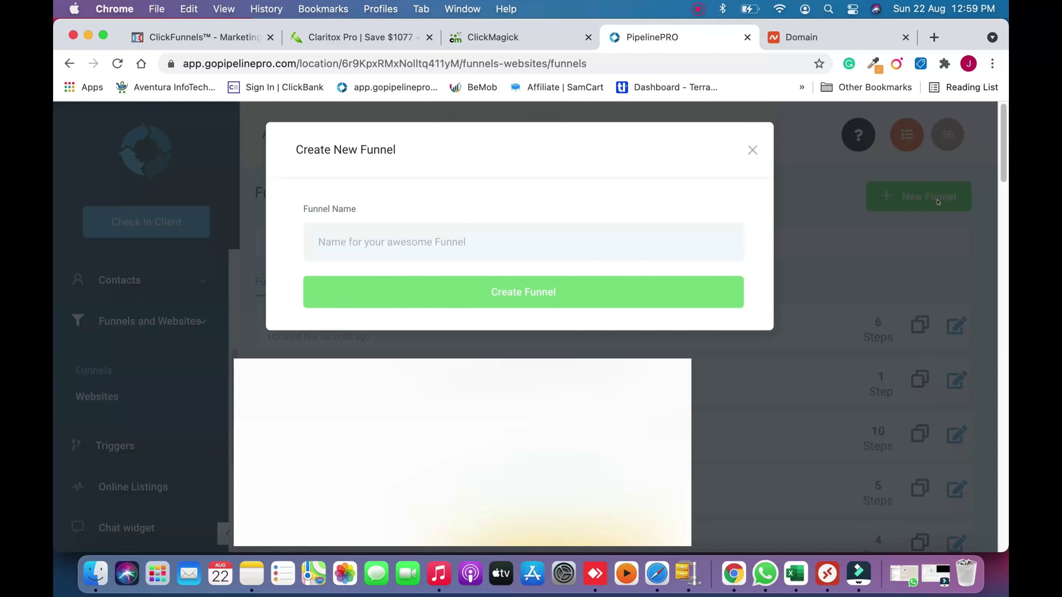
pyautogui.click(371, 233)
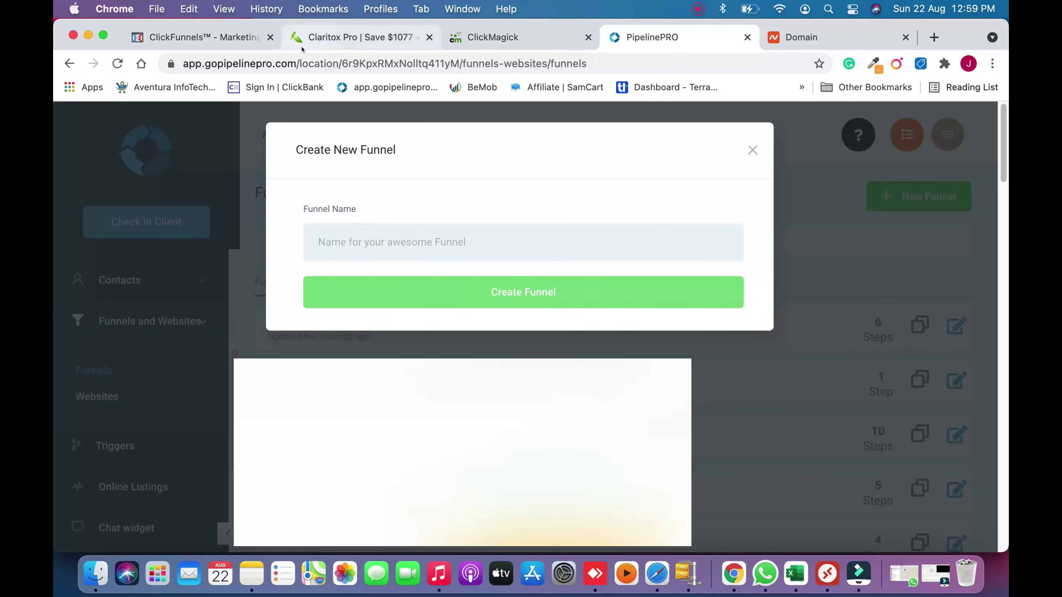
pyautogui.write('Clari')
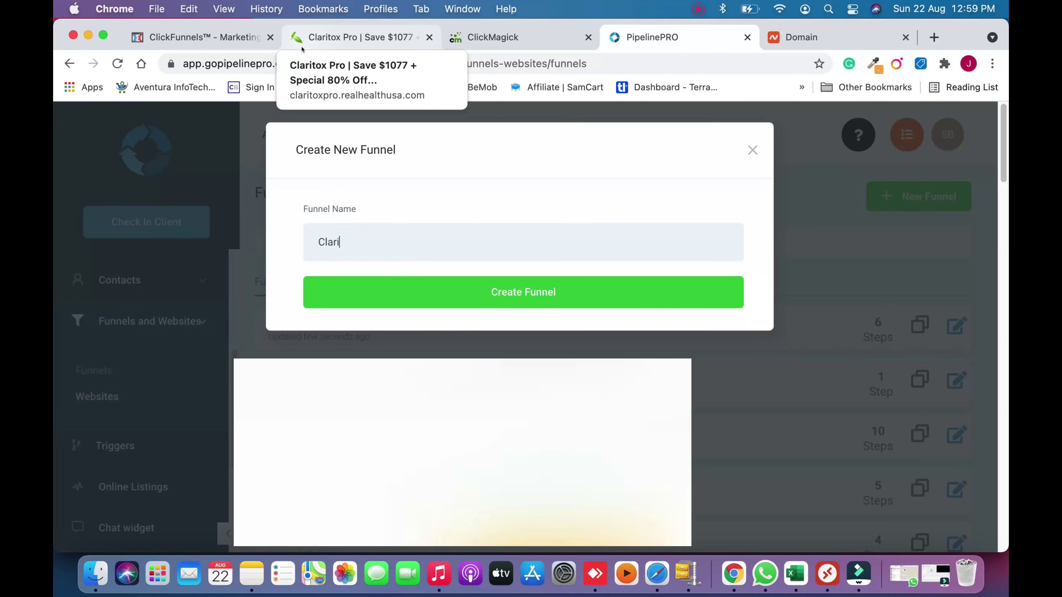
pyautogui.write('tox Pro')
pyautogui.click(542, 296)
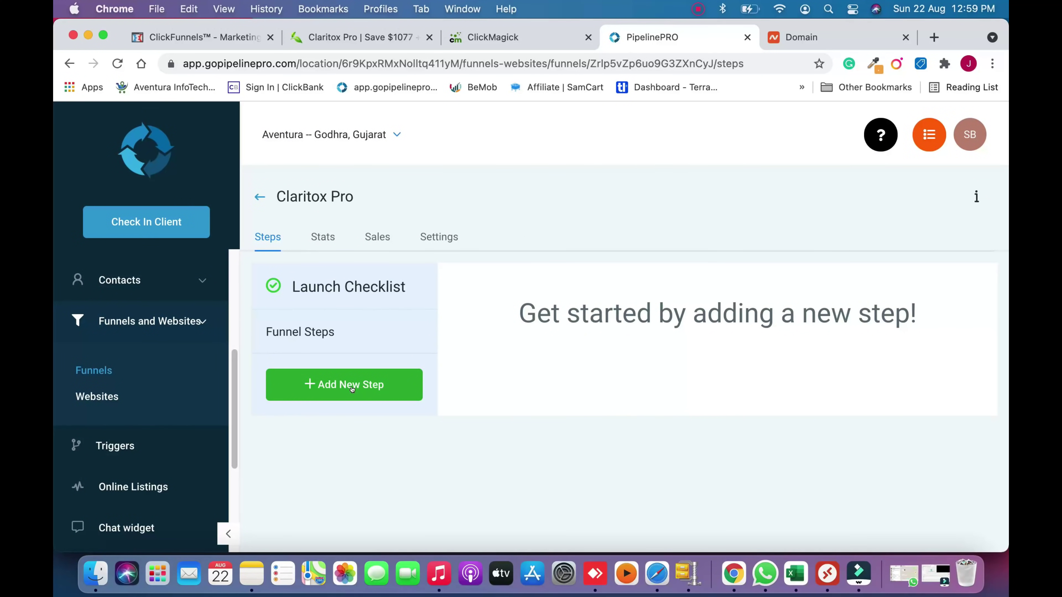
# - Start a new funnel step with the page name 'Claritox Pro'
pyautogui.click(352, 389)
pyautogui.click(367, 227)
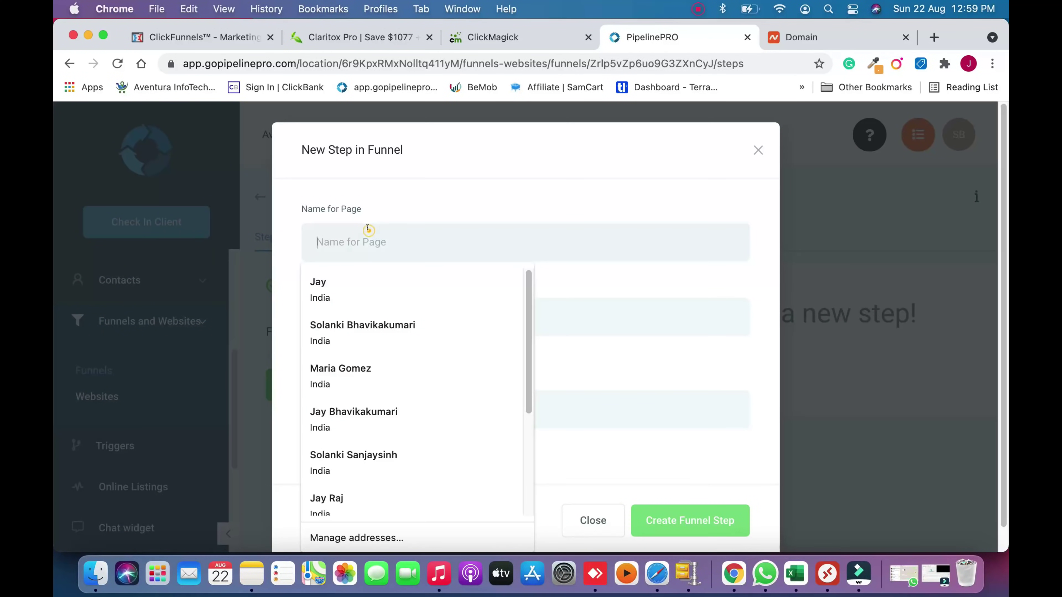
pyautogui.write('Claritox Pro')
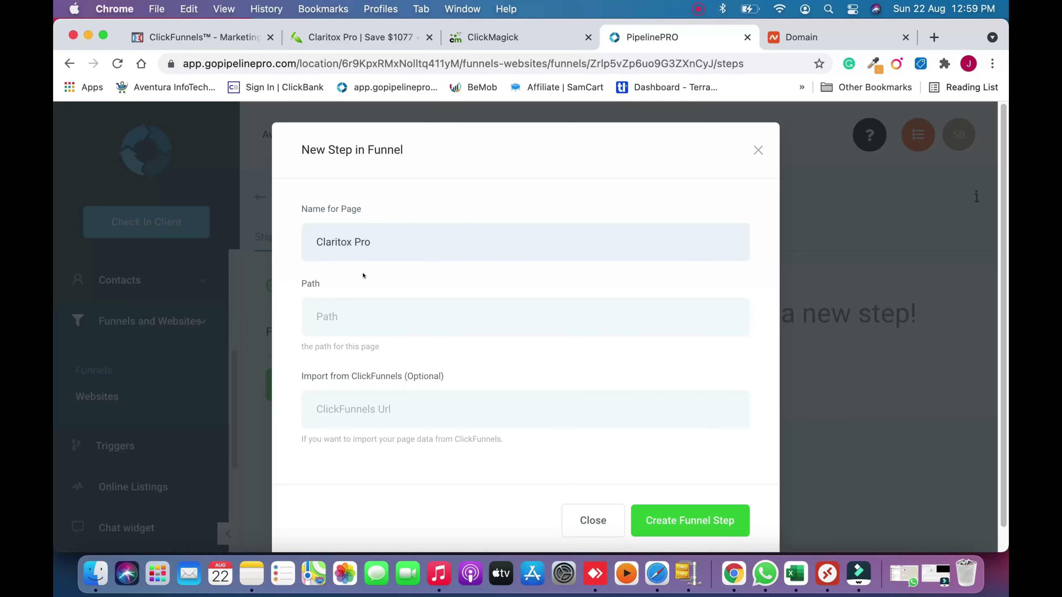
# - Copy the live sales page address from the Claritox Pro tab
pyautogui.click(401, 37)
pyautogui.click(474, 60)
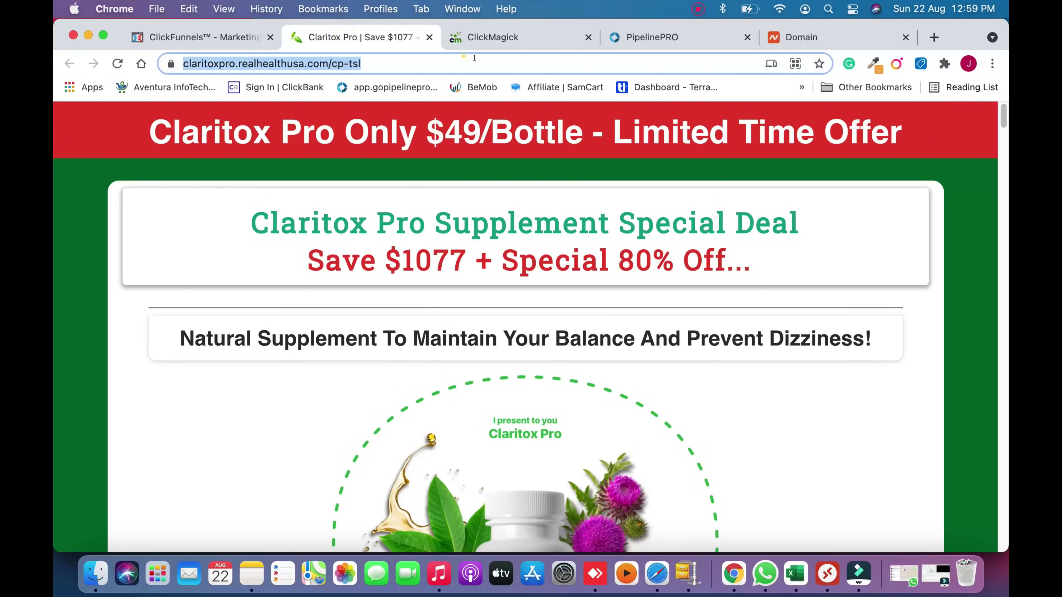
pyautogui.click(474, 58)
pyautogui.press('super+a')
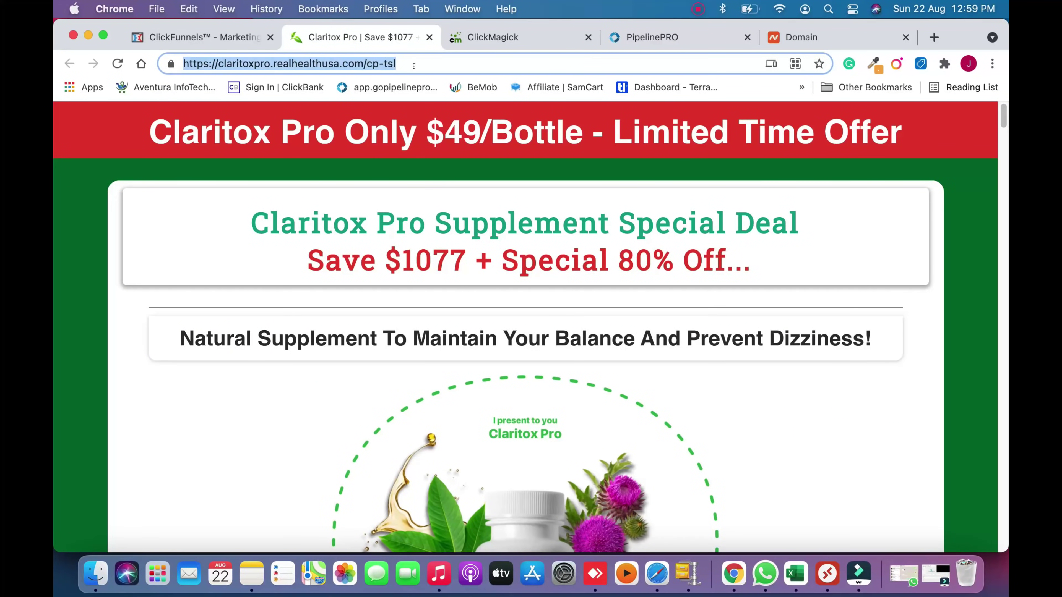
pyautogui.press('super+c')
pyautogui.click(681, 38)
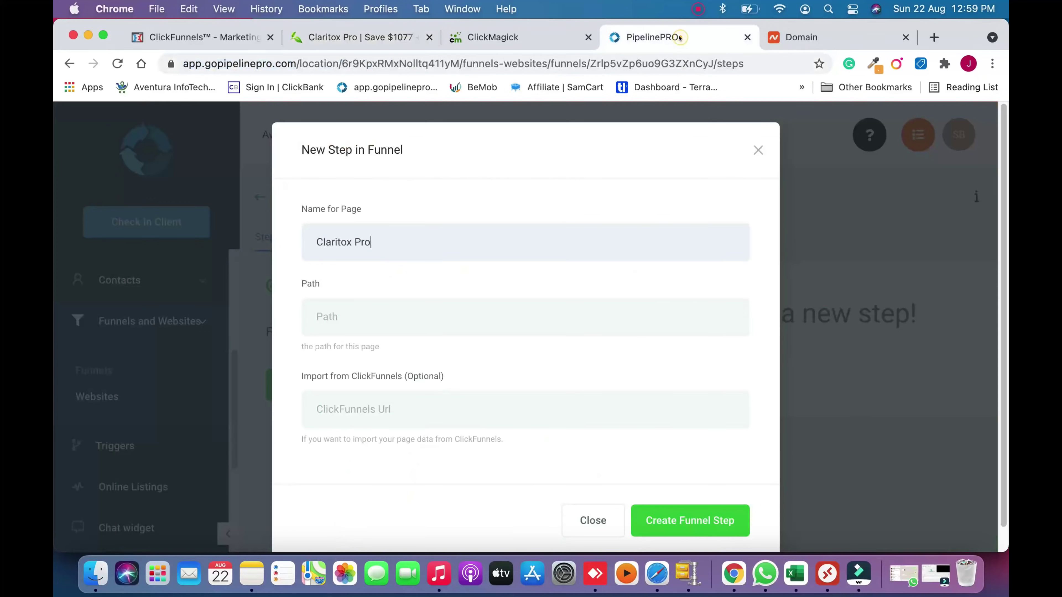
pyautogui.click(416, 409)
pyautogui.press('super+v')
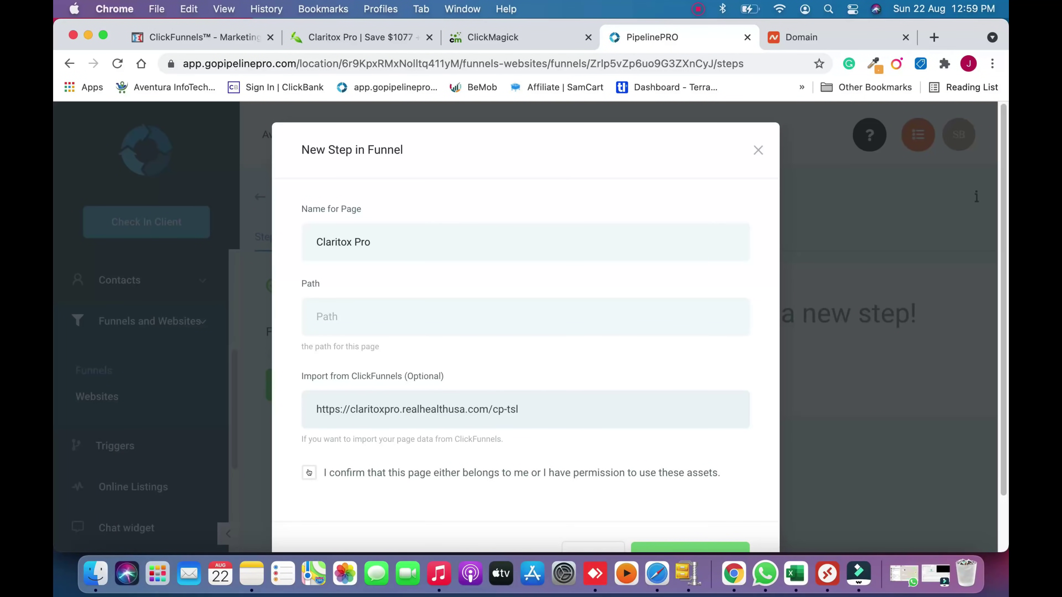
pyautogui.click(309, 472)
pyautogui.click(370, 316)
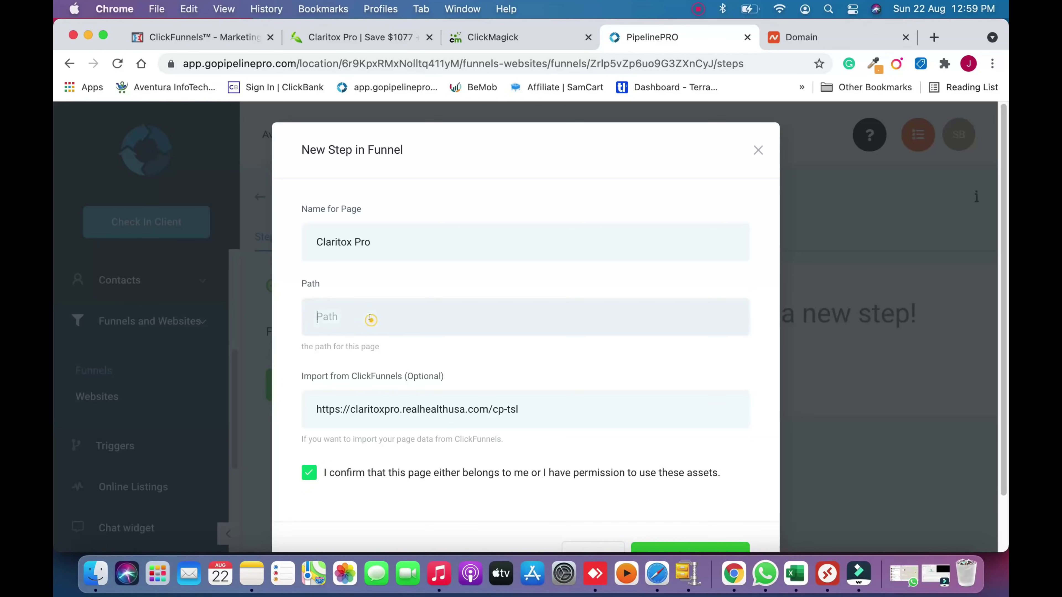
pyautogui.scroll(-2, 628, 392)
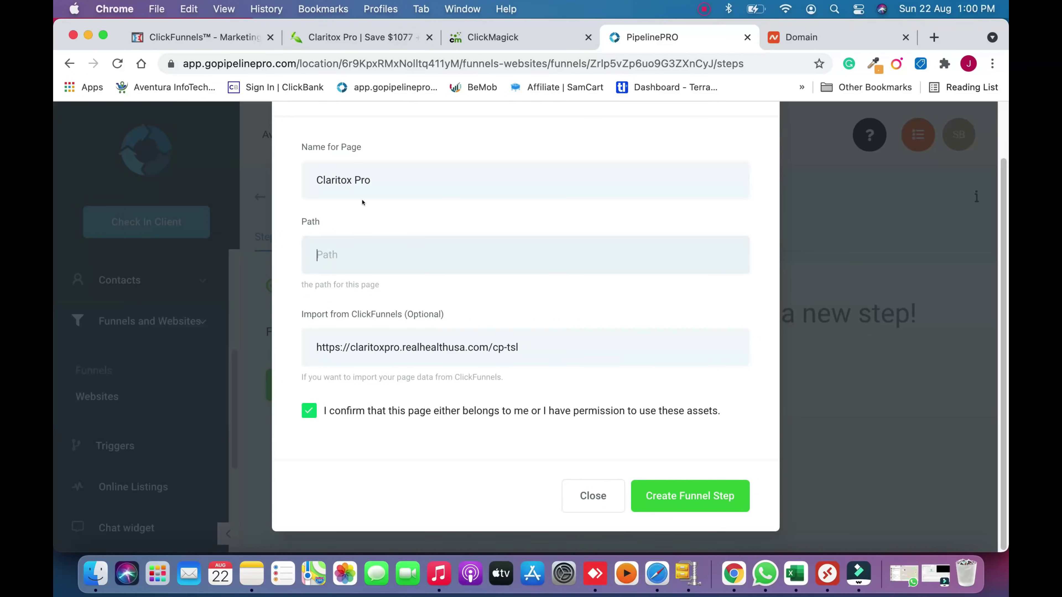
pyautogui.click(696, 497)
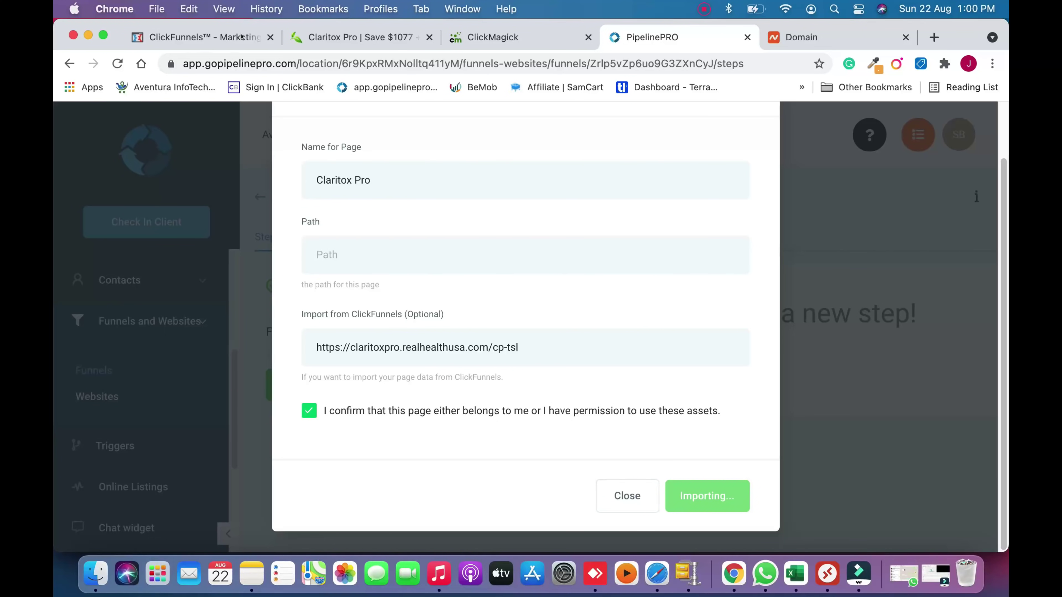
pyautogui.click(316, 36)
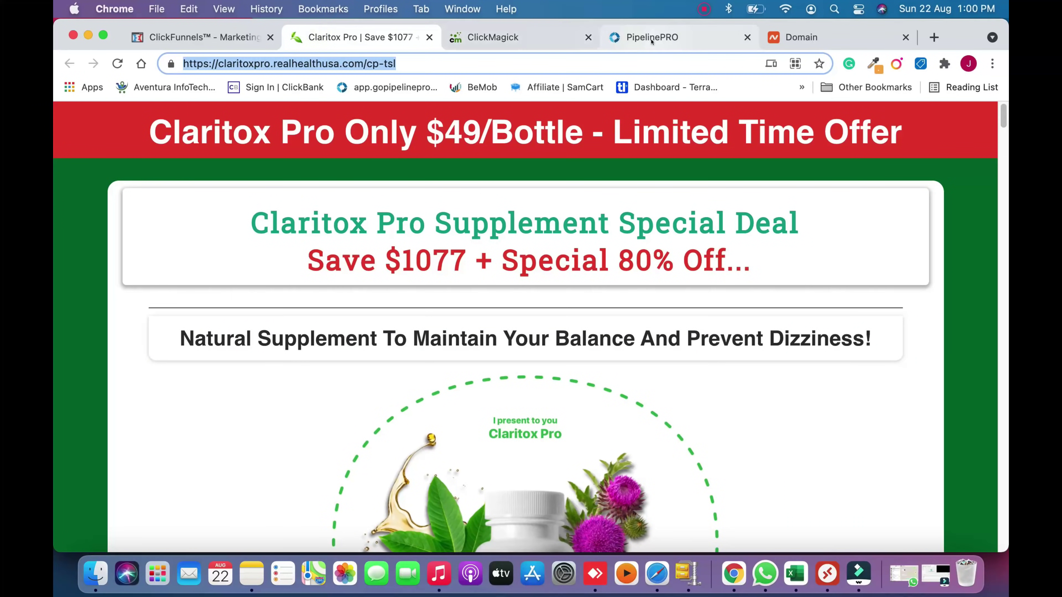
# - Return to PipelinePRO so the Claritox Pro page import can finish and open for editing
pyautogui.click(652, 37)
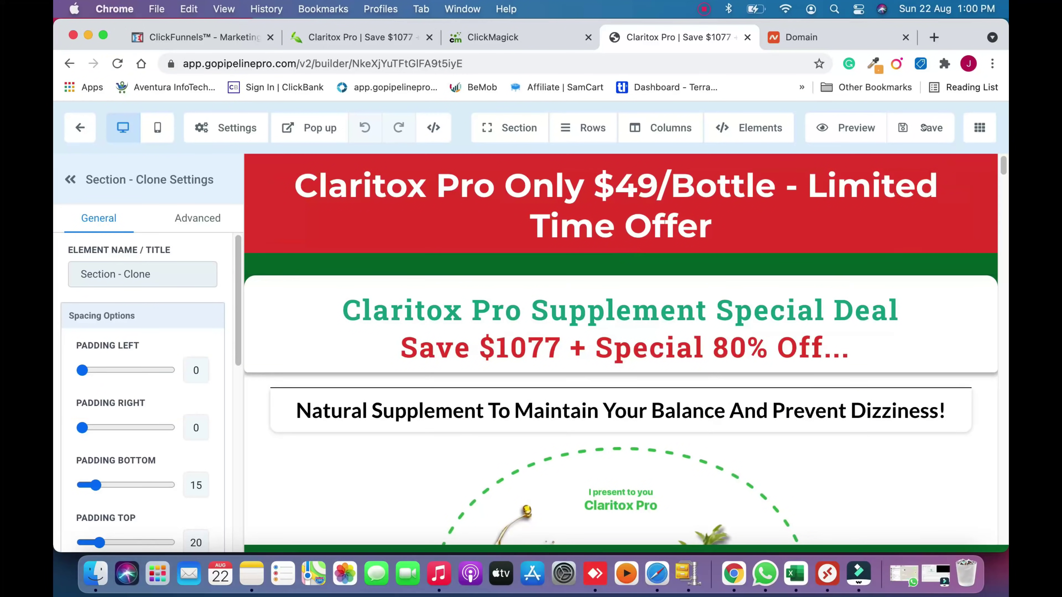
# - Preview the imported Claritox Pro page in its own tab, scroll to the footer, and return to the builder
pyautogui.click(820, 126)
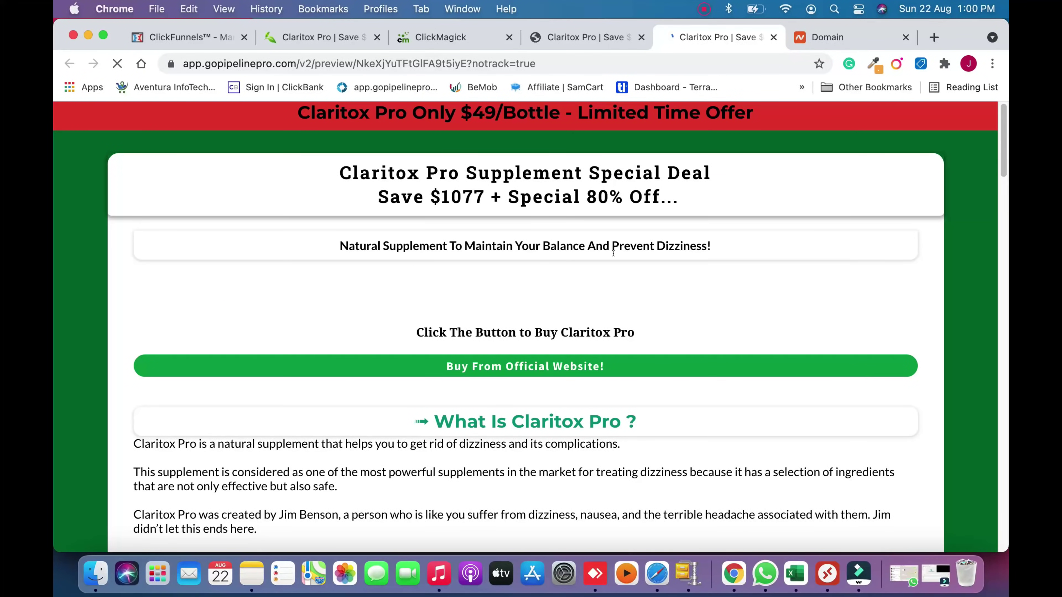
pyautogui.scroll(-15, 612, 256)
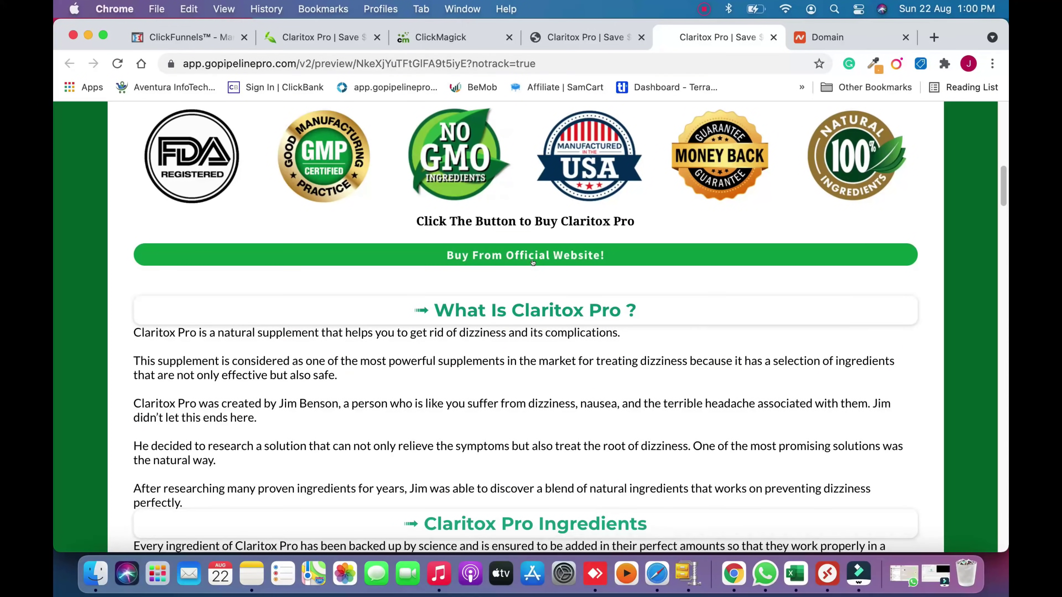
pyautogui.scroll(1, 527, 271)
pyautogui.scroll(8, 527, 271)
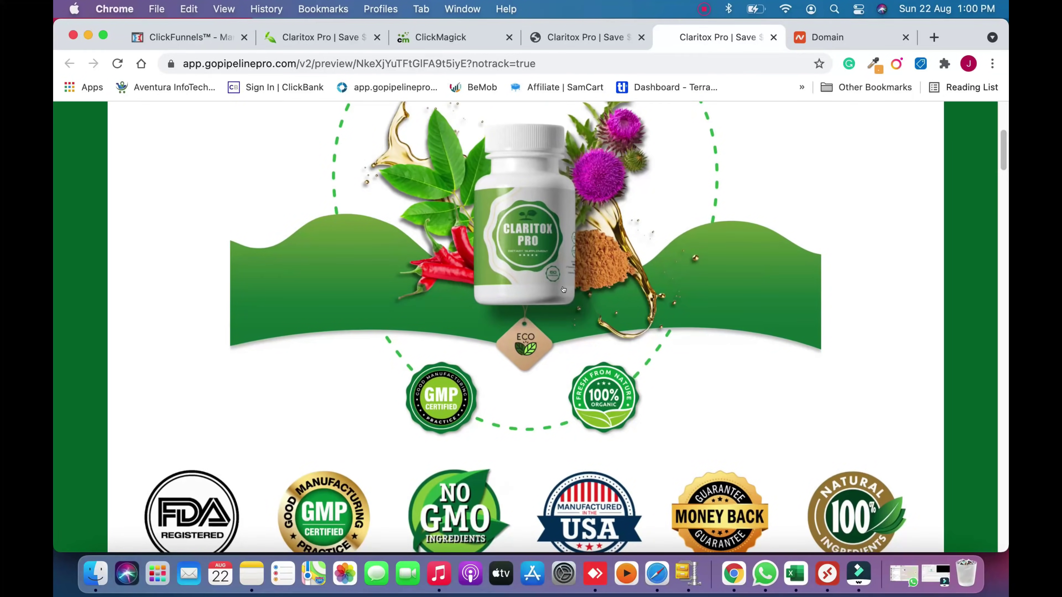
pyautogui.scroll(-5, 584, 404)
pyautogui.scroll(-7, 585, 404)
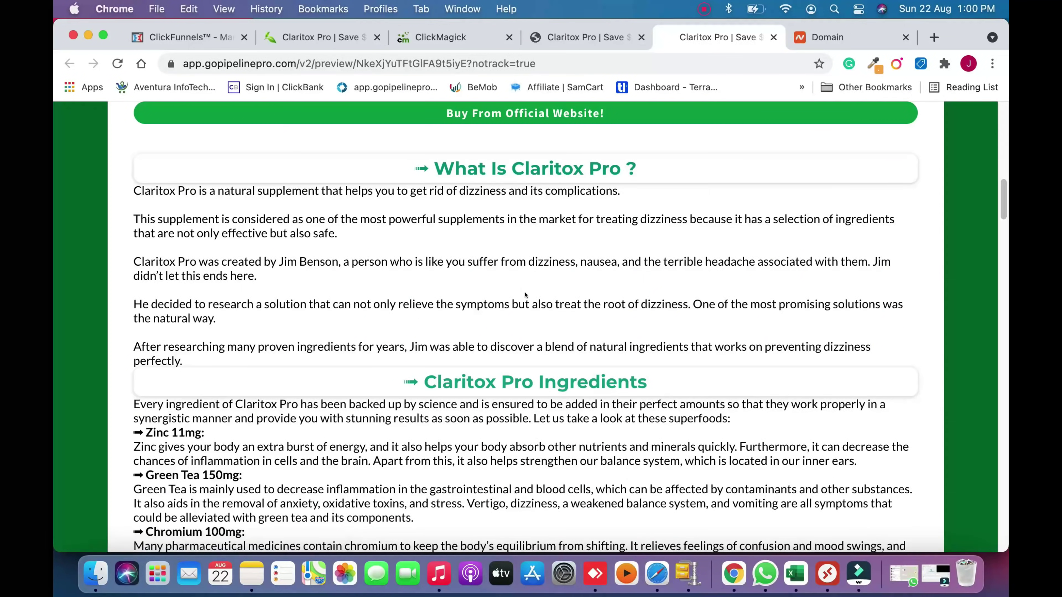
pyautogui.scroll(-20, 527, 374)
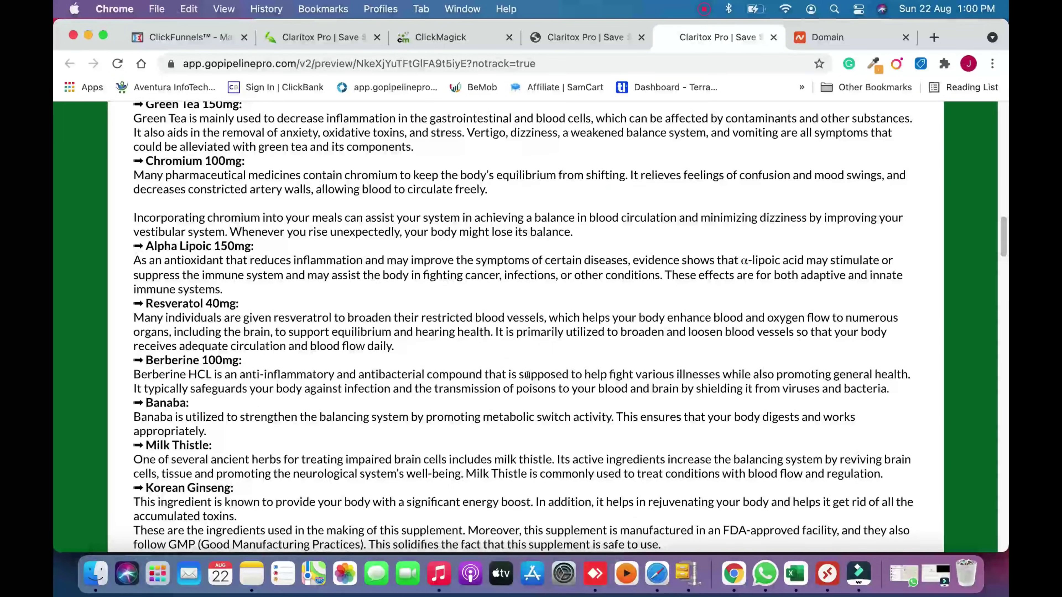
pyautogui.scroll(-20, 527, 374)
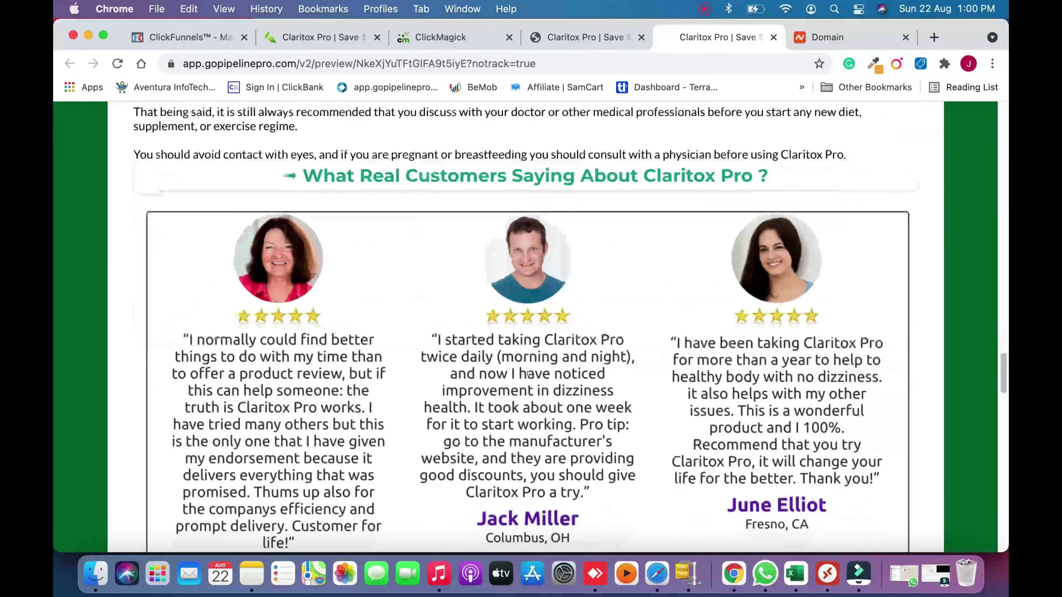
pyautogui.scroll(-5, 527, 374)
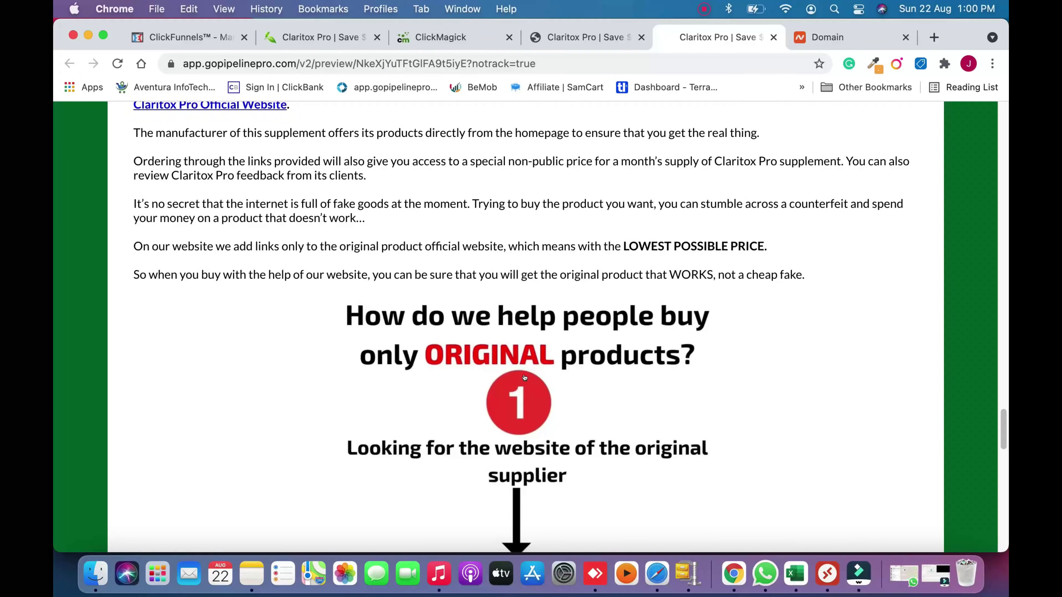
pyautogui.scroll(2, 526, 375)
pyautogui.scroll(-15, 524, 377)
pyautogui.scroll(-10, 524, 377)
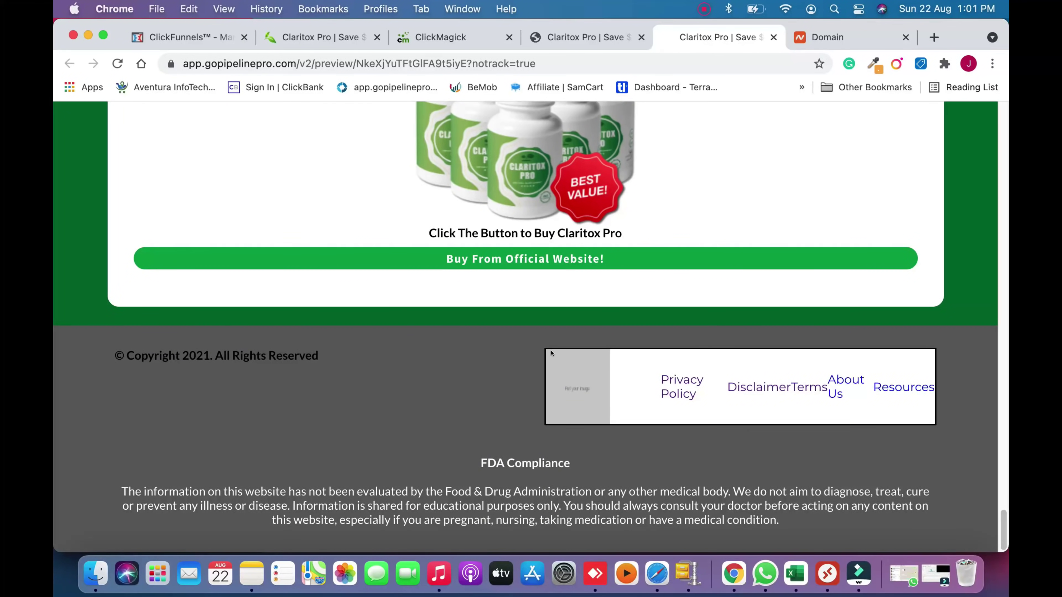
pyautogui.scroll(20, 550, 353)
pyautogui.click(604, 39)
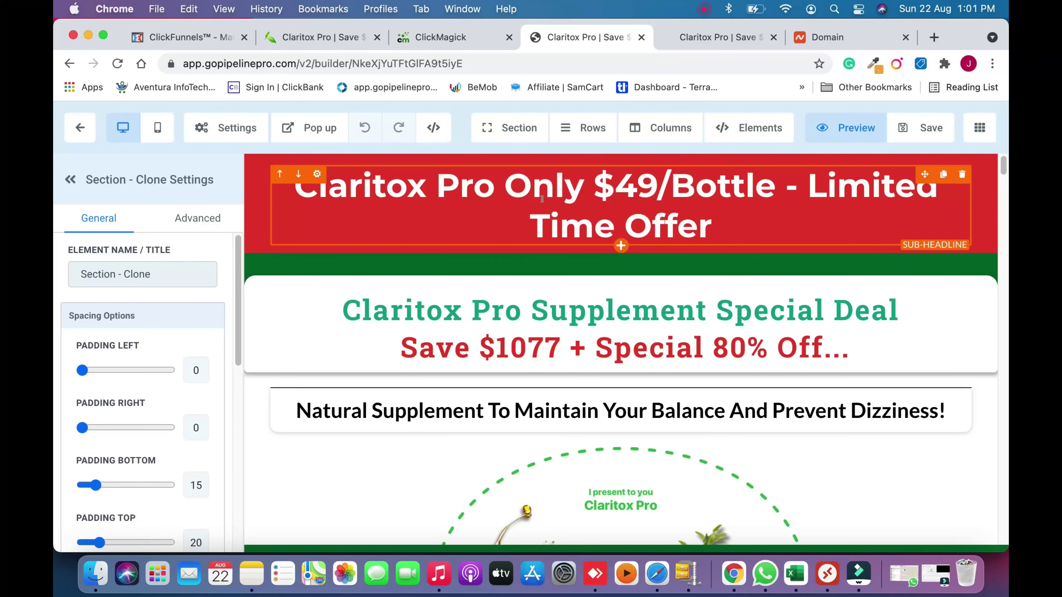
# - Close the Claritox Pro preview tab and save the imported page from the builder
pyautogui.scroll(-5, 542, 199)
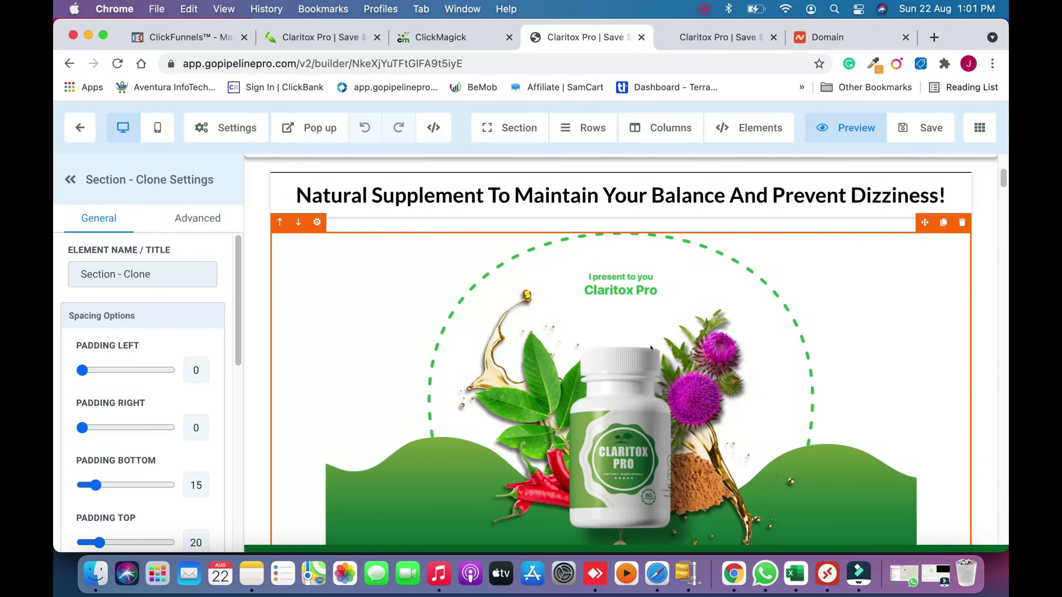
pyautogui.scroll(-1, 670, 182)
pyautogui.scroll(-5, 607, 400)
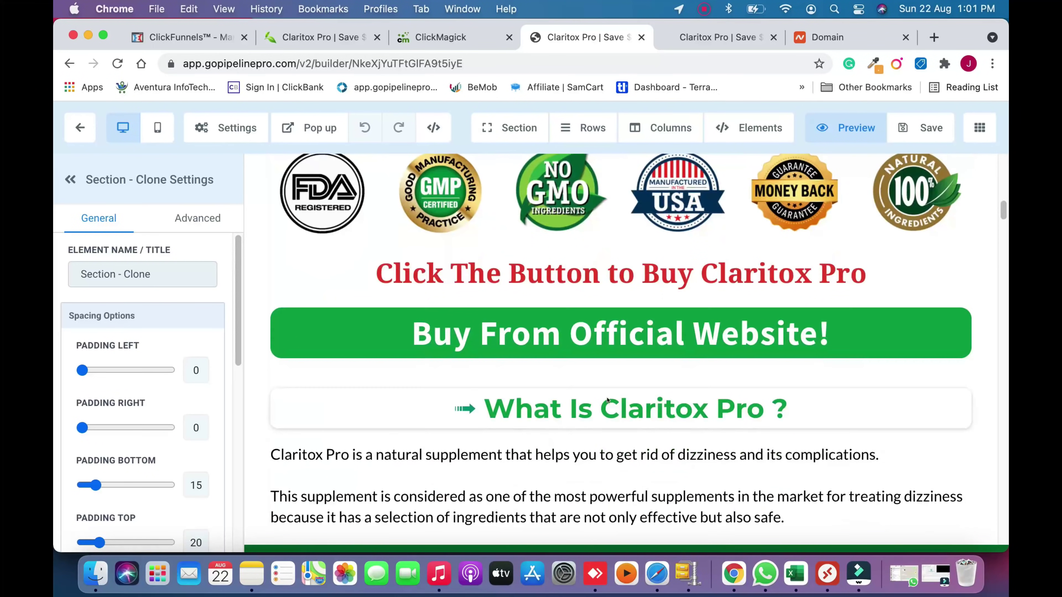
pyautogui.click(715, 37)
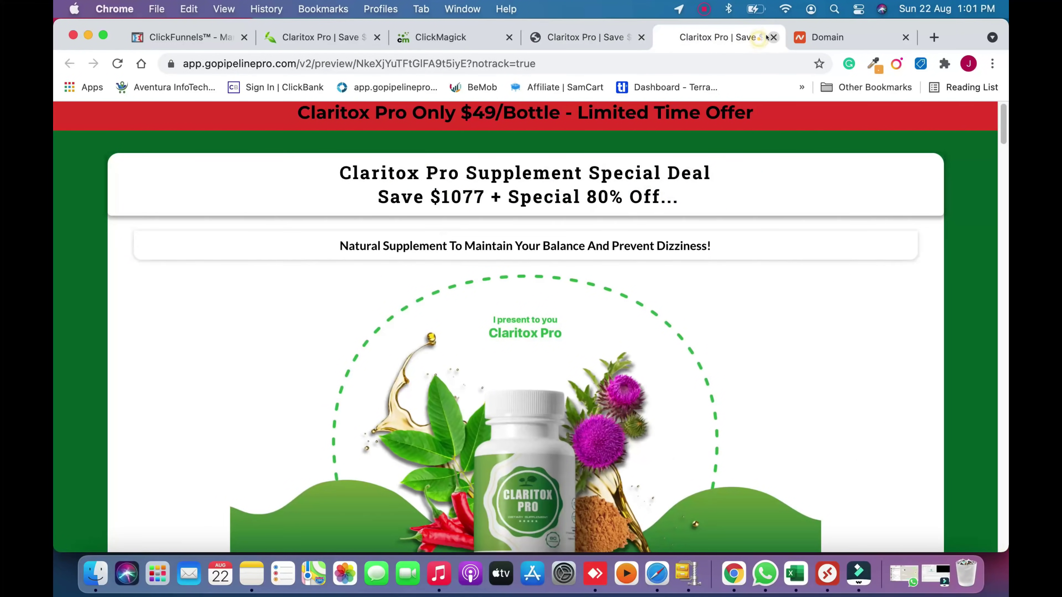
pyautogui.click(773, 36)
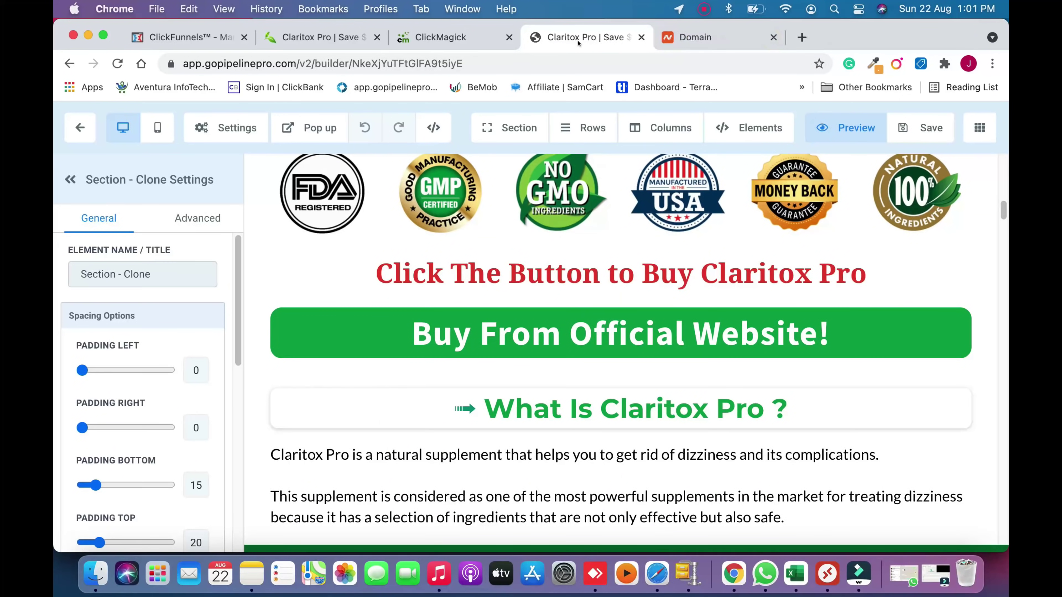
pyautogui.click(912, 126)
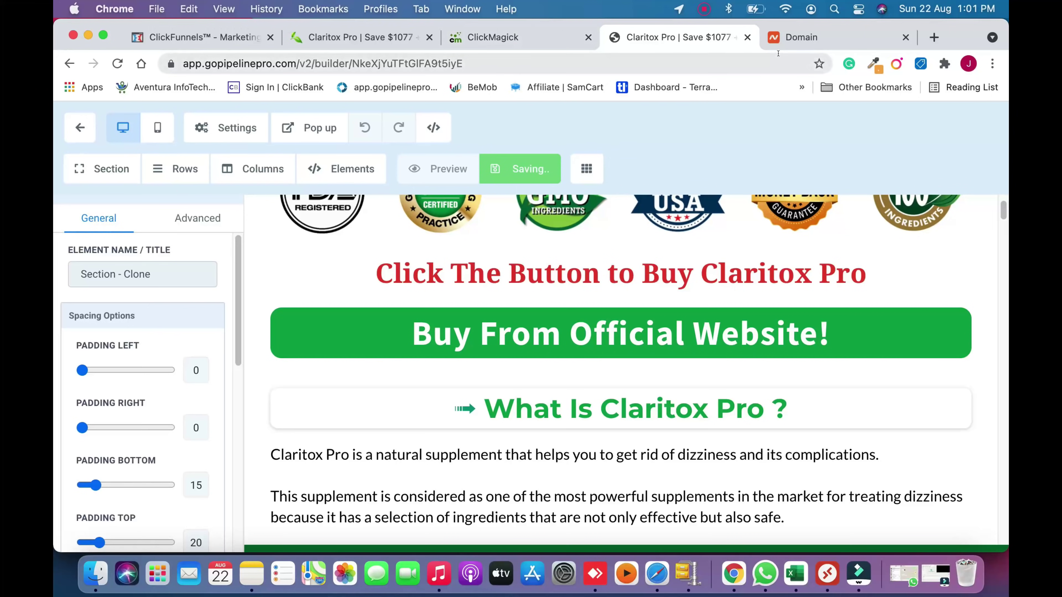
pyautogui.click(801, 36)
# - Select the domain name buyerszone.us on Namecheap's domain details page for copying
pyautogui.scroll(3, 319, 284)
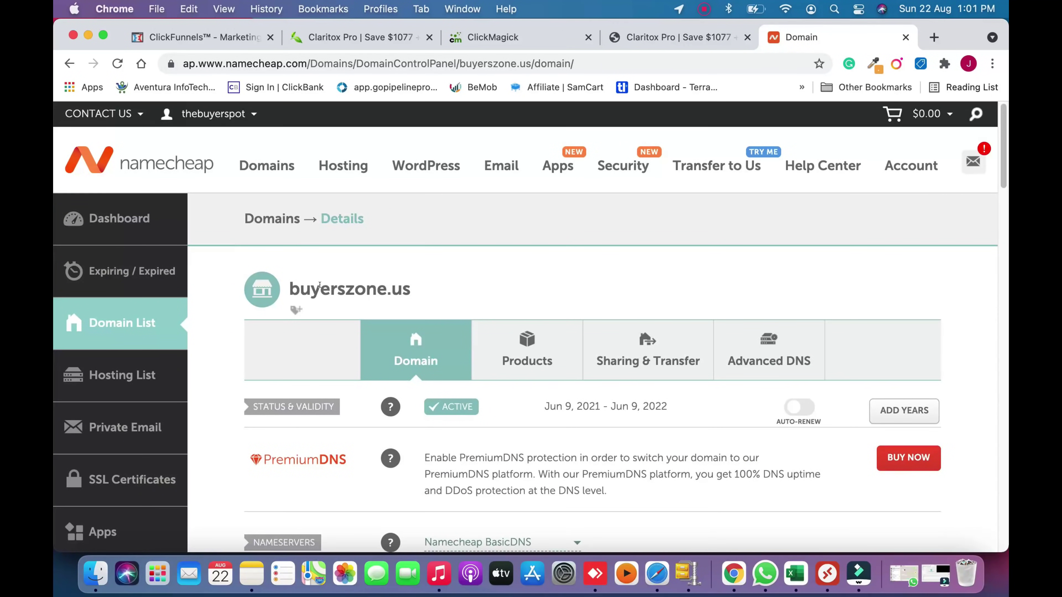
pyautogui.doubleClick(300, 286)
pyautogui.click(294, 288)
pyautogui.doubleClick(291, 285)
pyautogui.press('super+c')
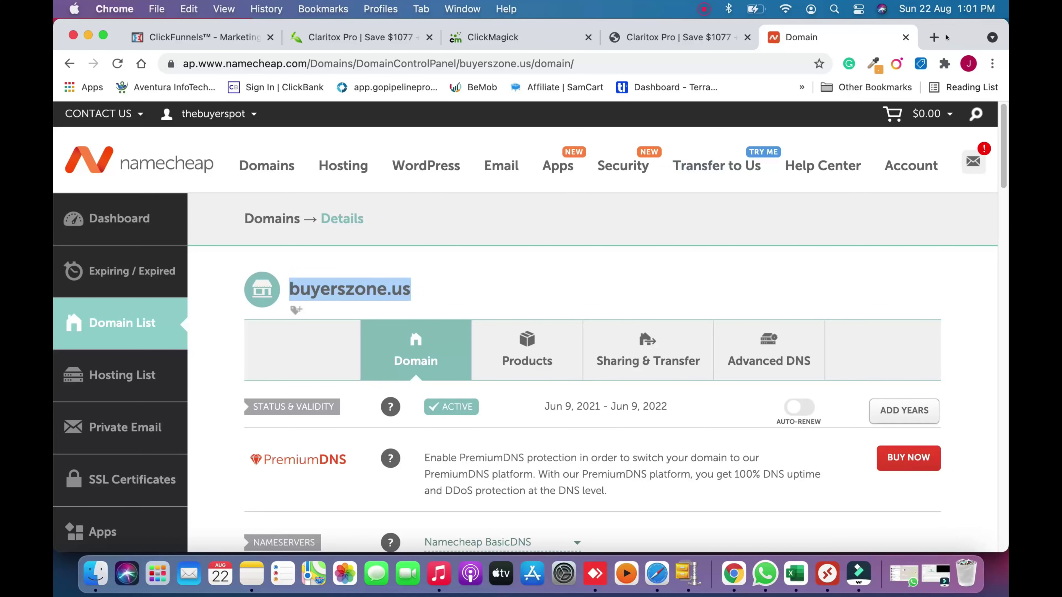
pyautogui.click(933, 37)
pyautogui.press('super+v')
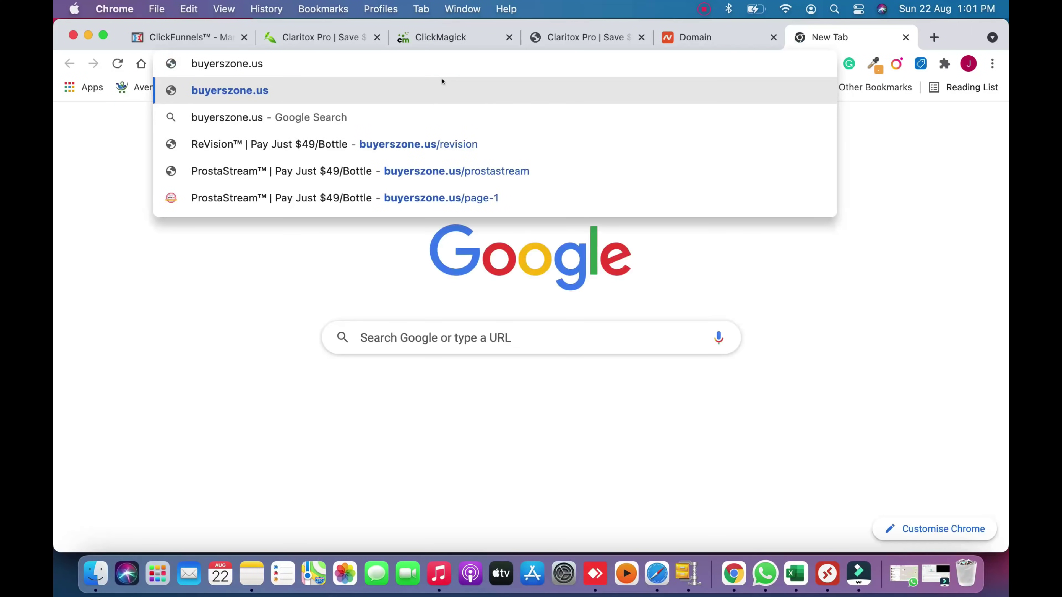
pyautogui.write('/claritox')
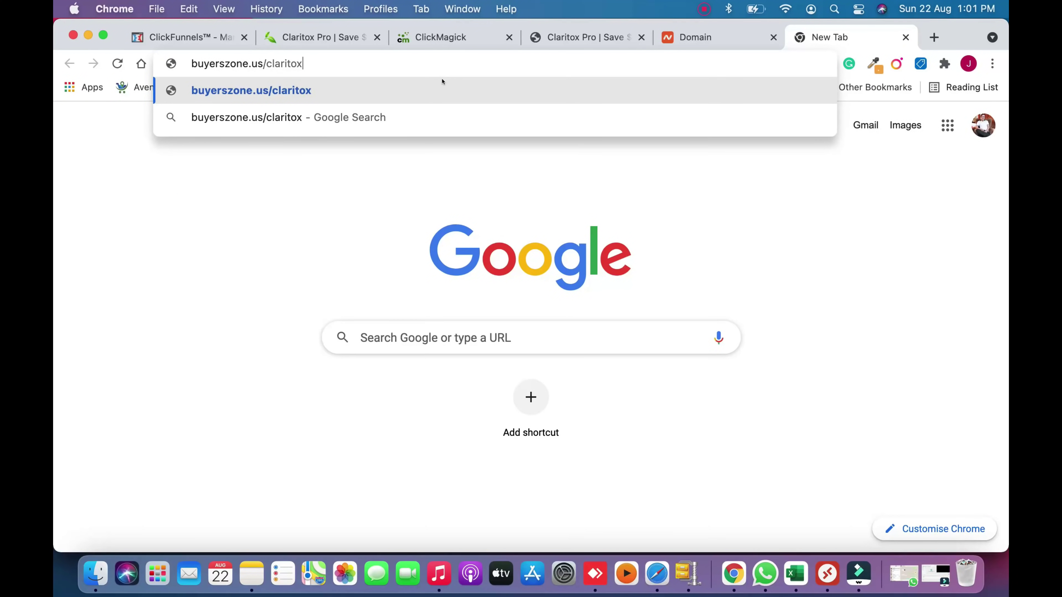
pyautogui.write('-pro')
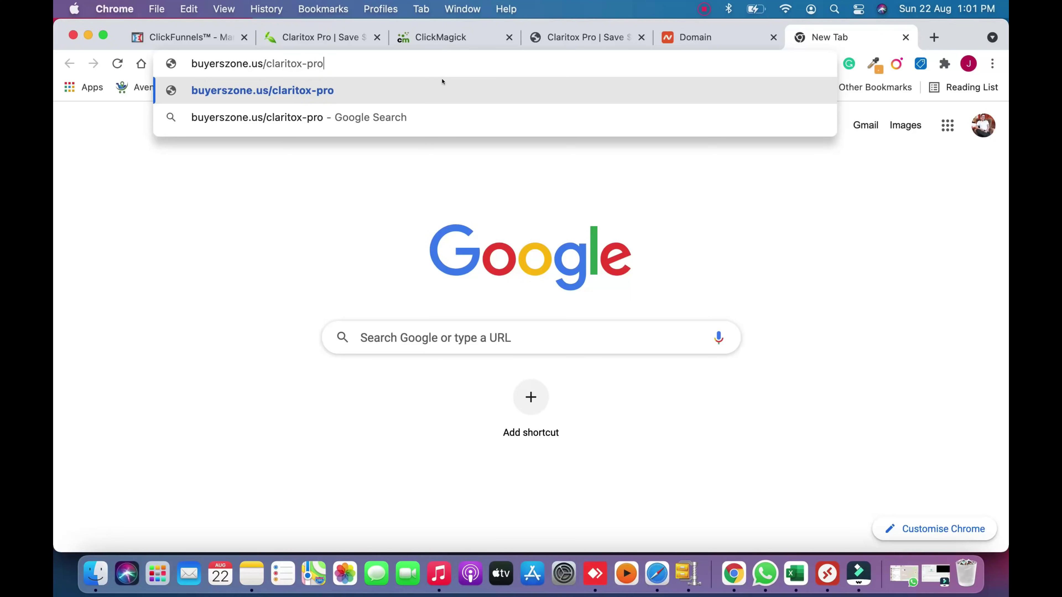
pyautogui.press('BackSpace')
pyautogui.press('BackSpace')
pyautogui.press('BackSpace')
pyautogui.press('BackSpace')
pyautogui.press('BackSpace')
pyautogui.press('BackSpace')
pyautogui.press('BackSpace')
pyautogui.press('BackSpace')
pyautogui.press('BackSpace')
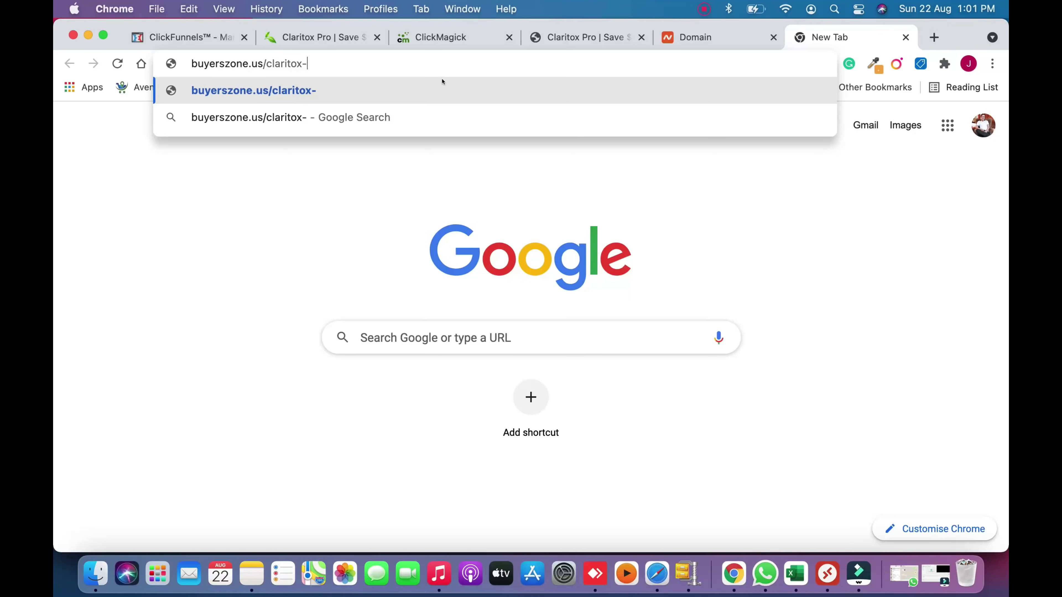
pyautogui.press('BackSpace')
pyautogui.press('BackSpace')
pyautogui.press('BackSpace')
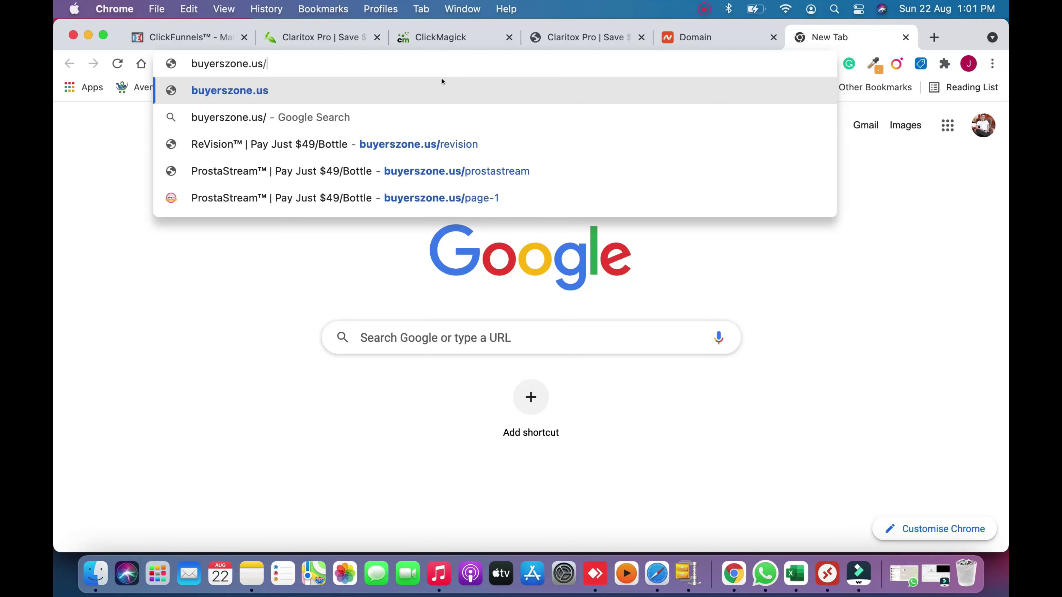
pyautogui.press('Down')
pyautogui.press('Down')
pyautogui.press('Down')
pyautogui.press('Down')
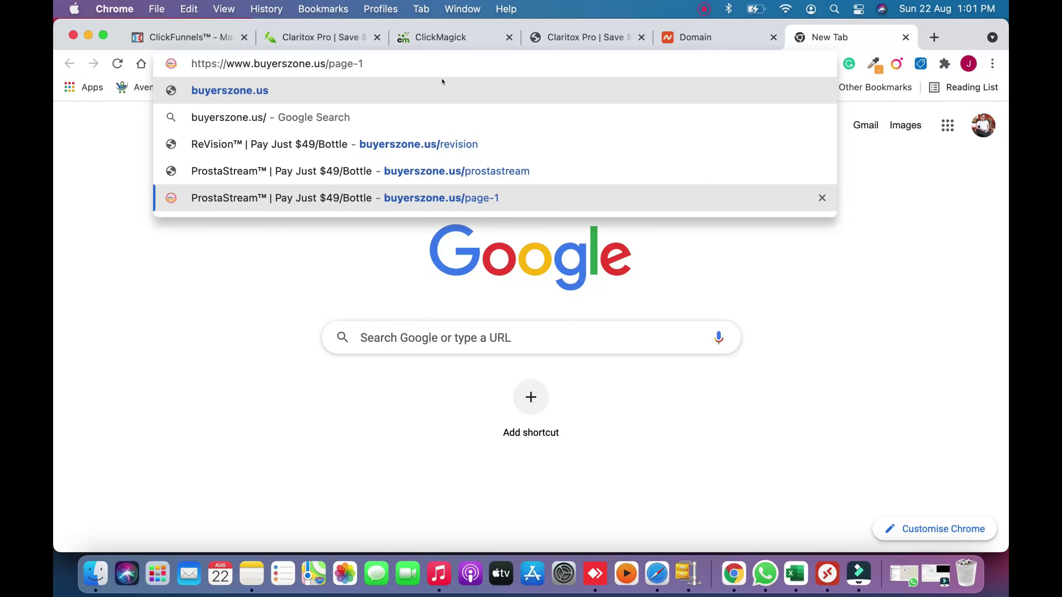
pyautogui.press('BackSpace')
pyautogui.press('BackSpace')
pyautogui.press('BackSpace')
pyautogui.press('BackSpace')
pyautogui.press('BackSpace')
pyautogui.press('BackSpace')
pyautogui.press('BackSpace')
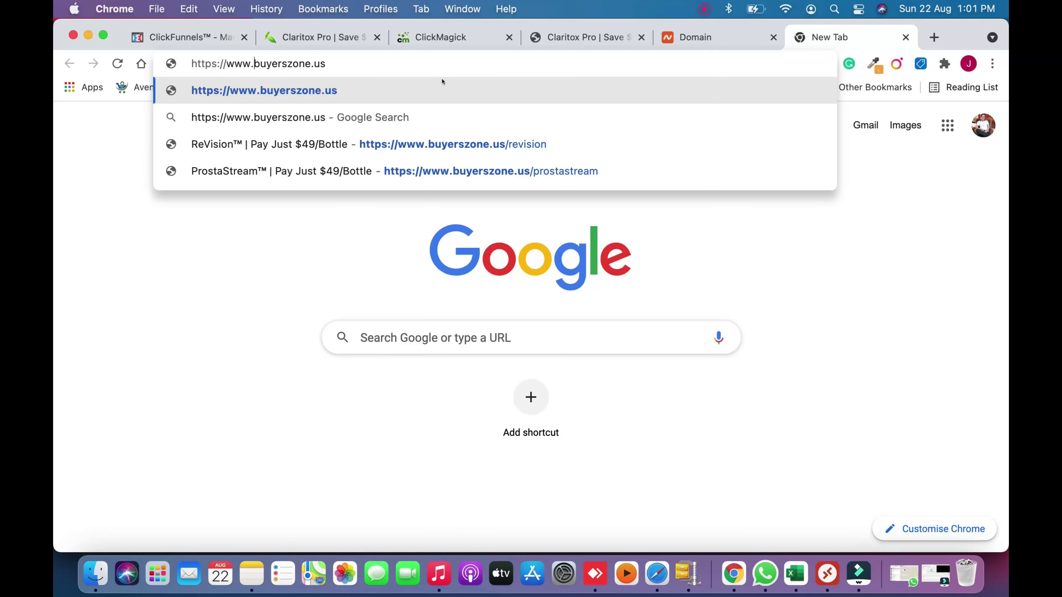
pyautogui.hotkey('shift', 'Left')
pyautogui.hotkey('shift', 'Left')
pyautogui.hotkey('shift', 'Left')
pyautogui.hotkey('shift', 'Left')
pyautogui.write('claritox')
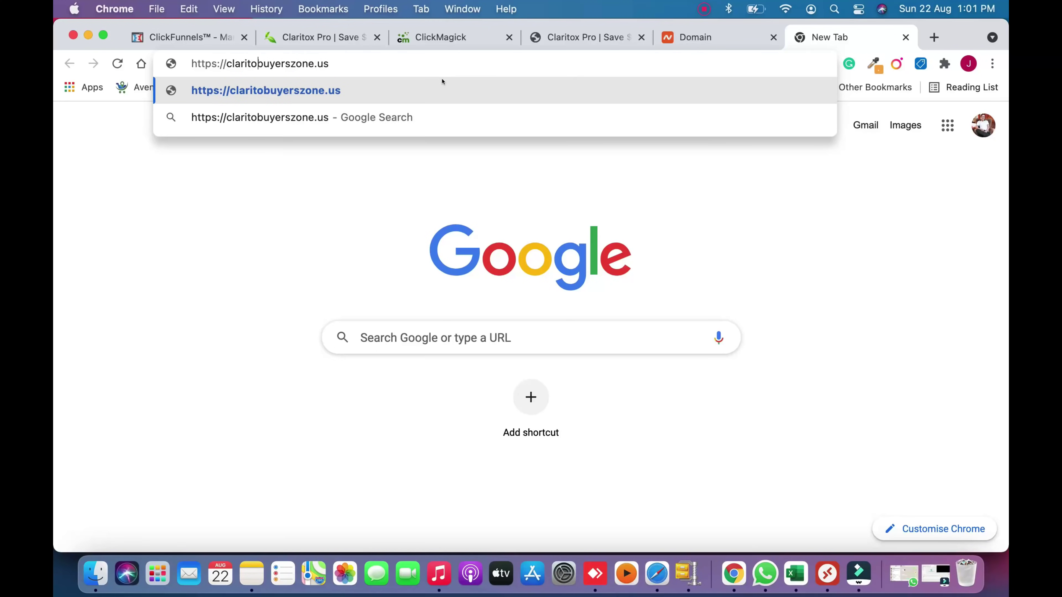
pyautogui.write('pro')
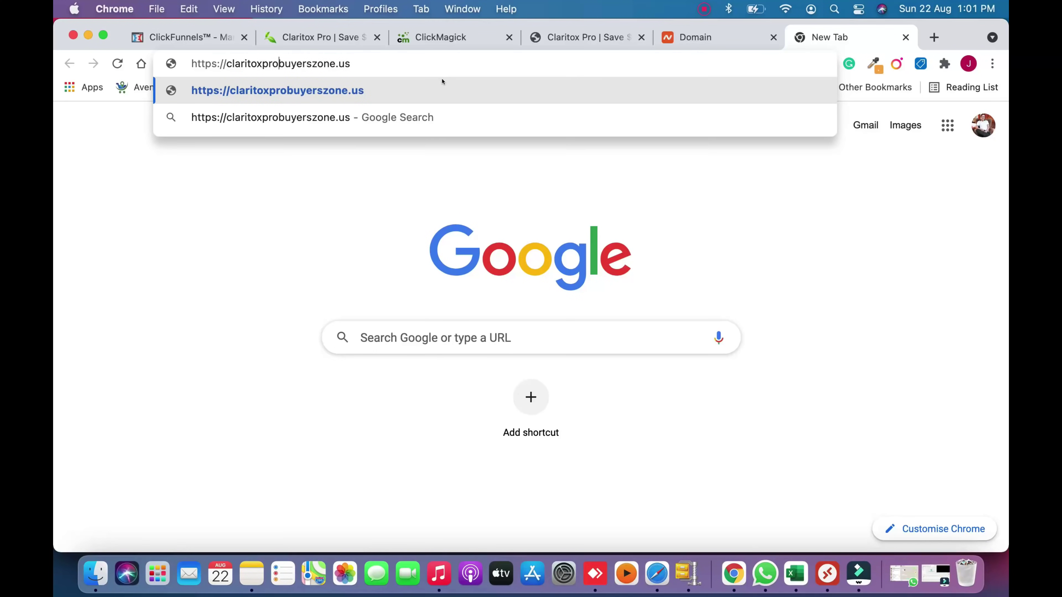
pyautogui.write('.')
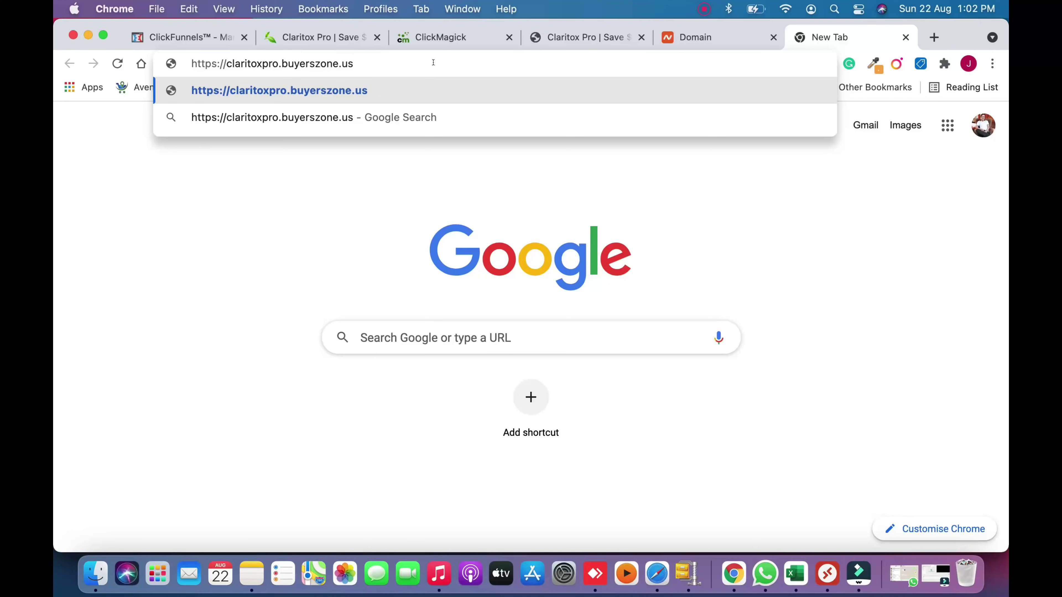
pyautogui.doubleClick(267, 63)
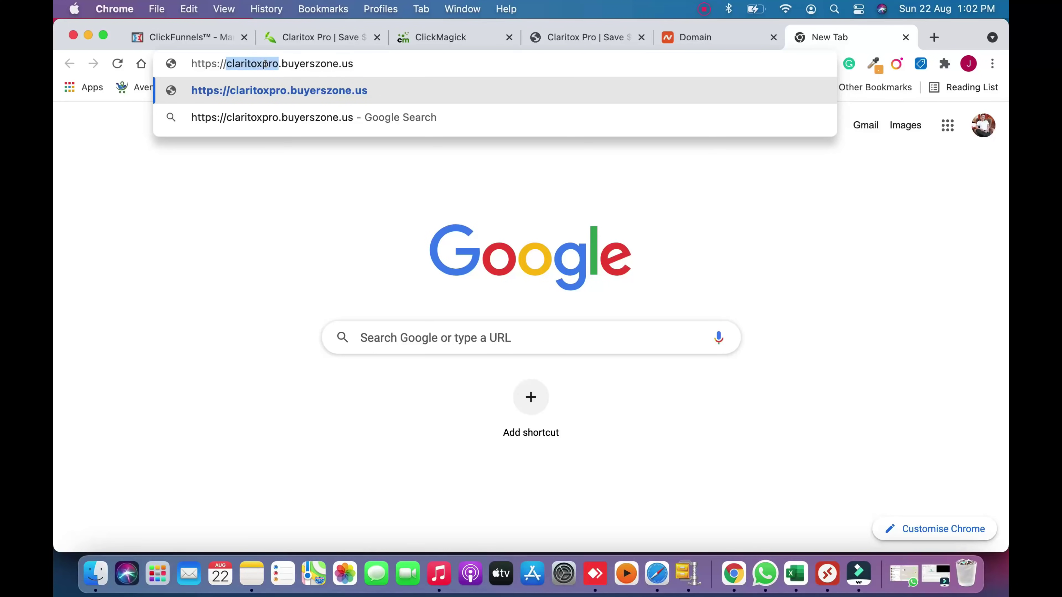
pyautogui.press('super+c')
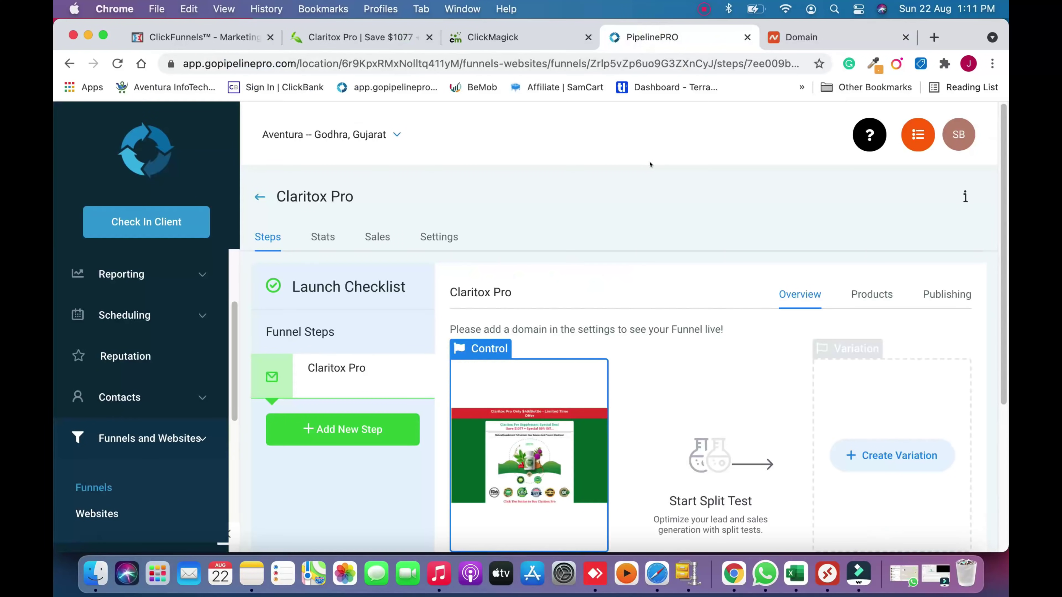
# - Open the Claritox Pro funnel's domain settings and start adding a new domain
pyautogui.click(437, 232)
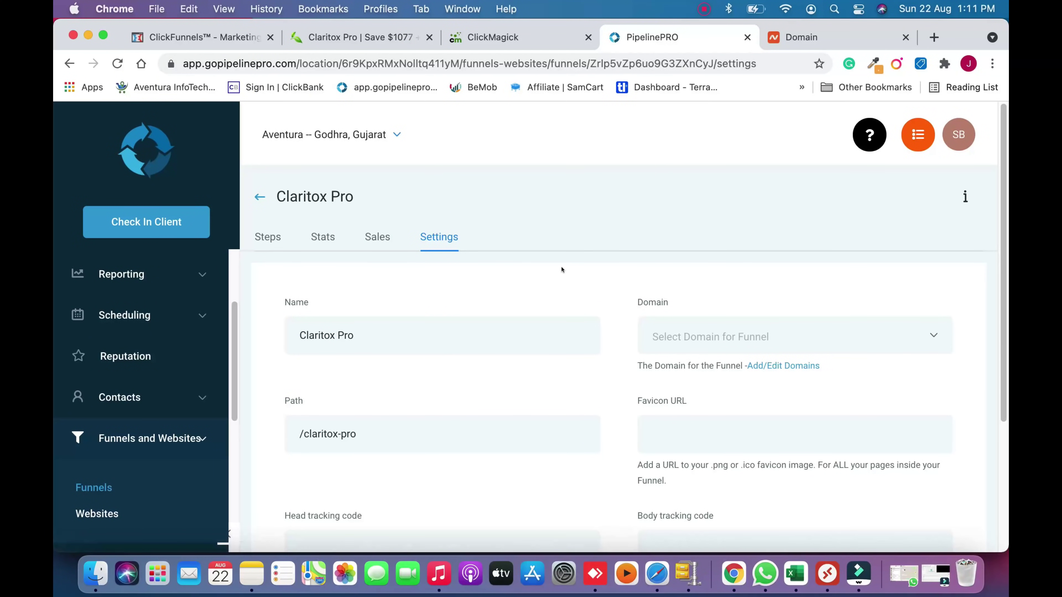
pyautogui.scroll(-1, 562, 269)
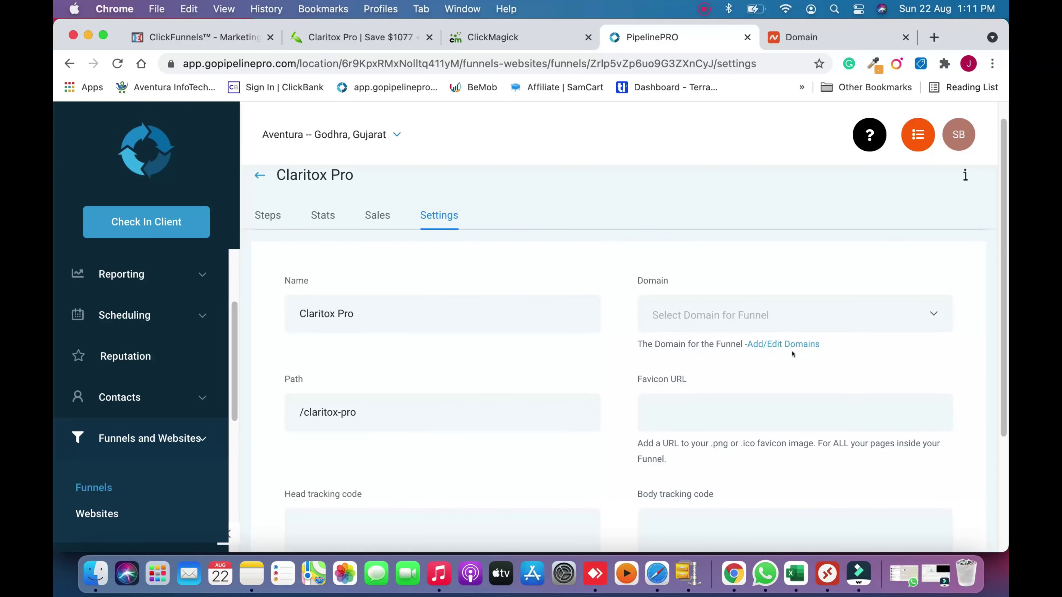
pyautogui.click(762, 344)
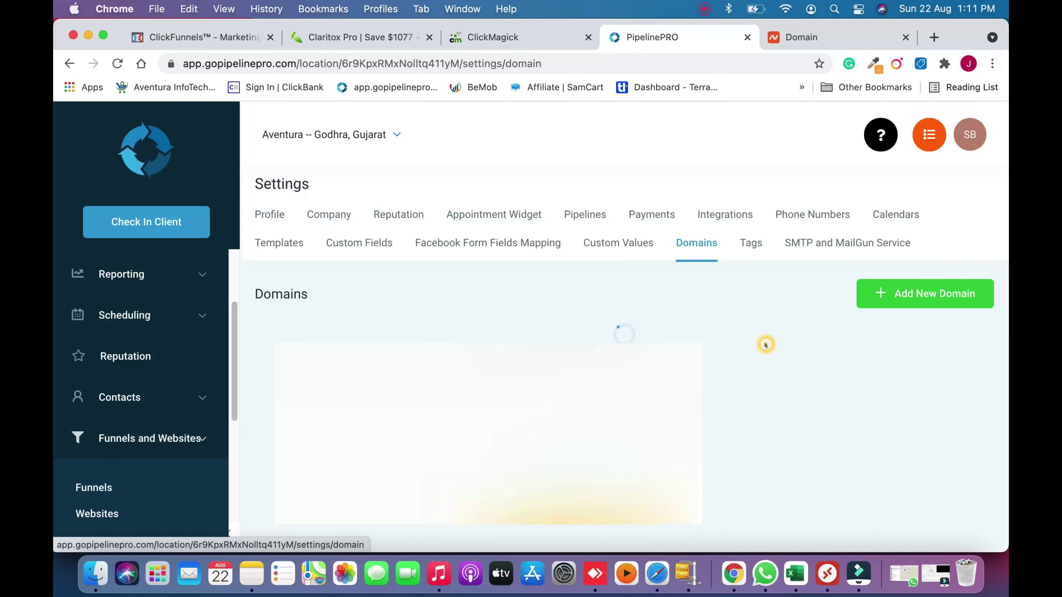
pyautogui.scroll(-1, 689, 306)
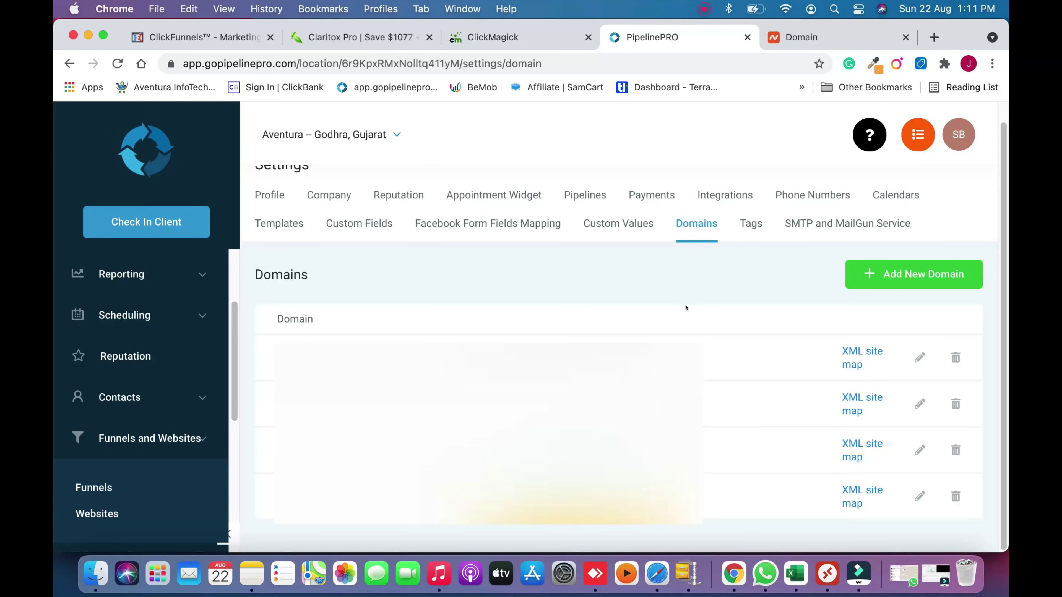
pyautogui.click(914, 274)
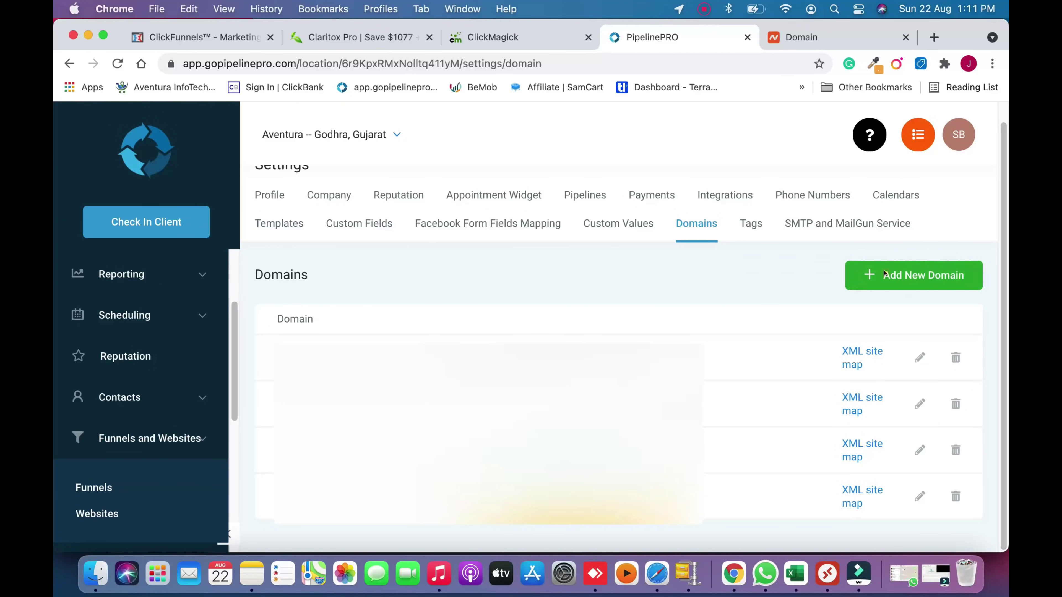
# - Enter claritoxpro.buyerszone.us as the domain, taking buyerszone.us from Namecheap
pyautogui.click(385, 232)
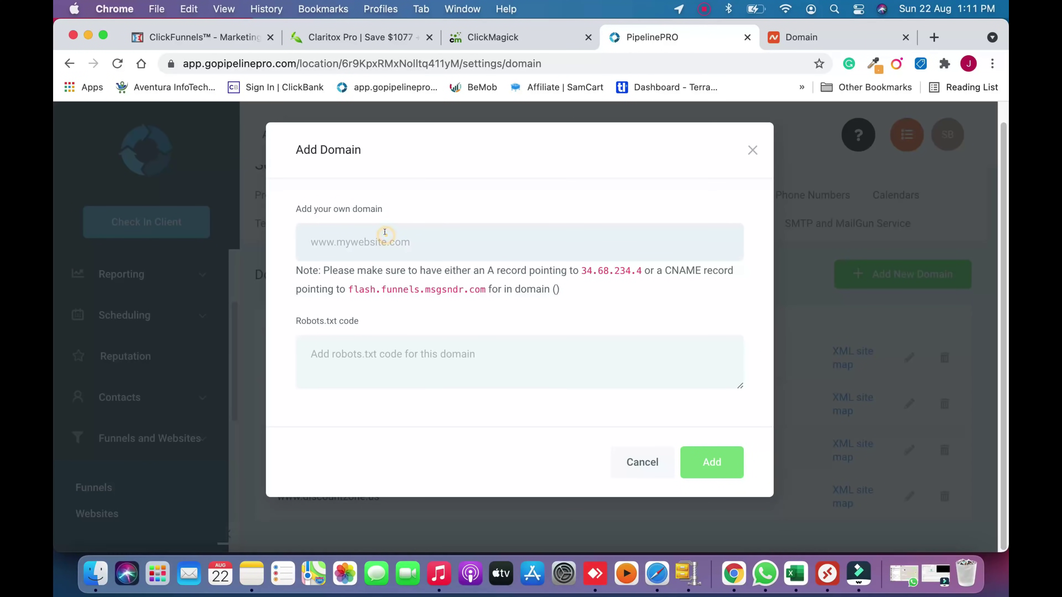
pyautogui.write('clarit')
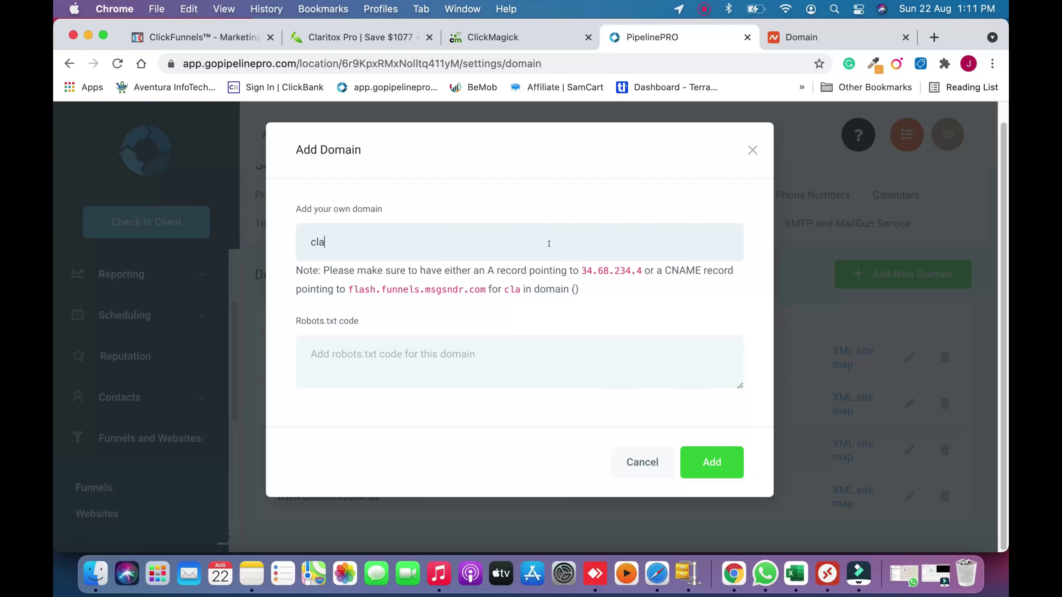
pyautogui.press('BackSpace')
pyautogui.press('BackSpace')
pyautogui.press('BackSpace')
pyautogui.press('BackSpace')
pyautogui.press('BackSpace')
pyautogui.press('BackSpace')
pyautogui.write('claritoxpr')
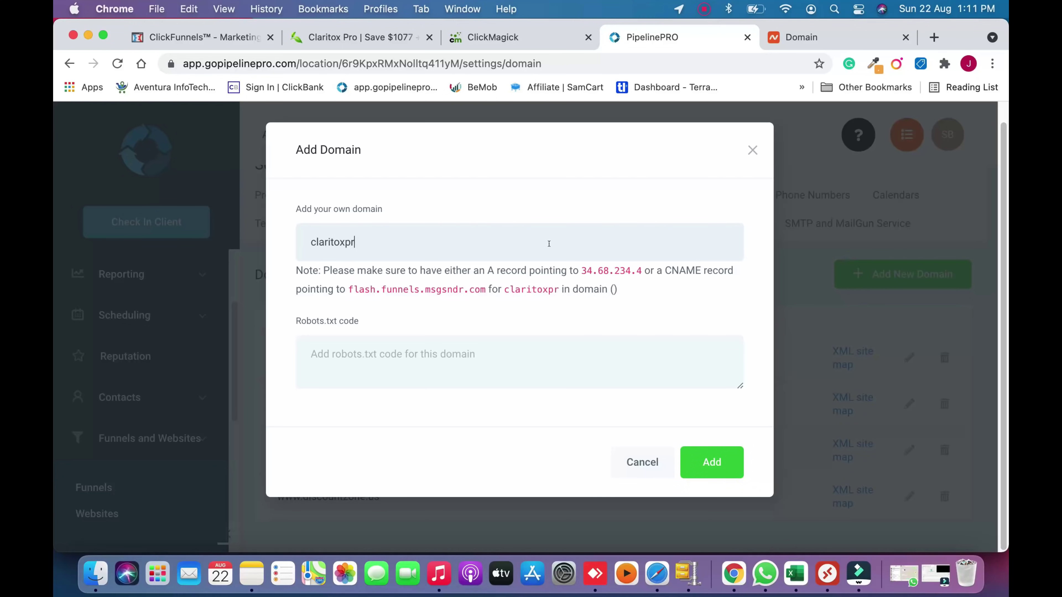
pyautogui.write('o.')
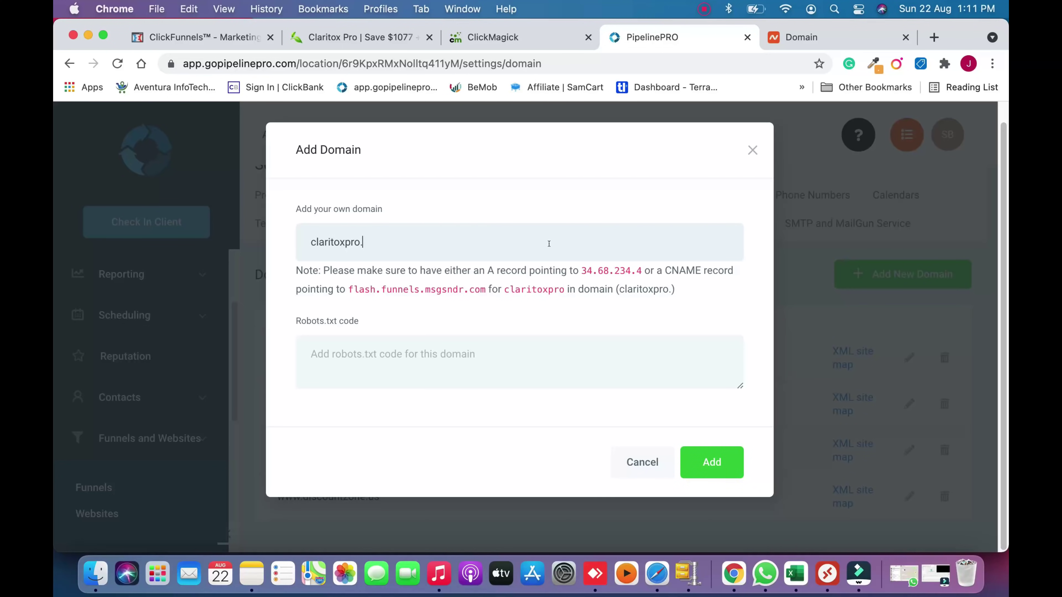
pyautogui.click(801, 37)
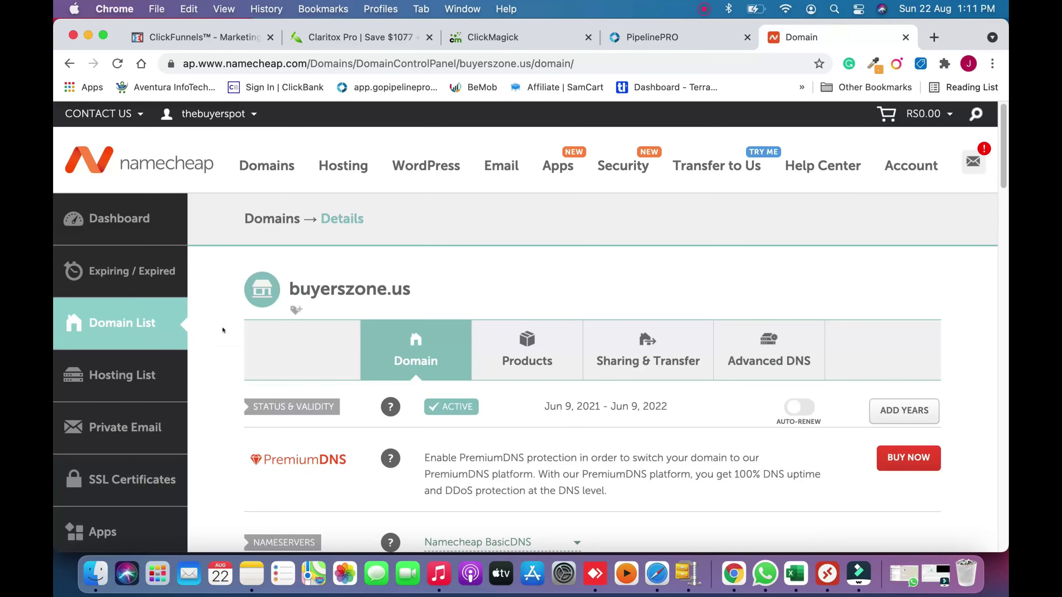
pyautogui.doubleClick(308, 287)
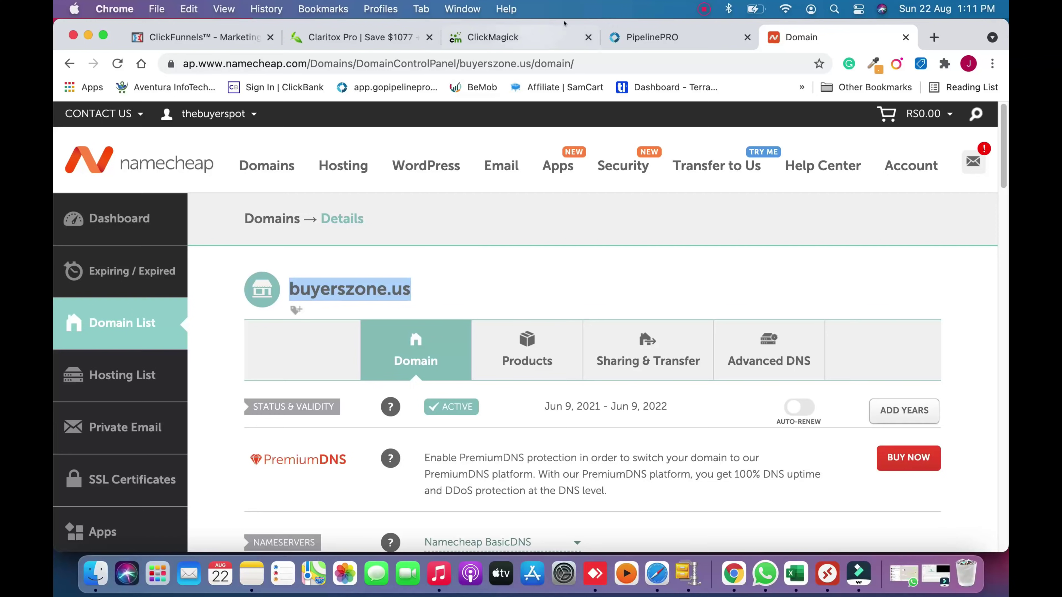
pyautogui.click(632, 45)
pyautogui.press('super+v')
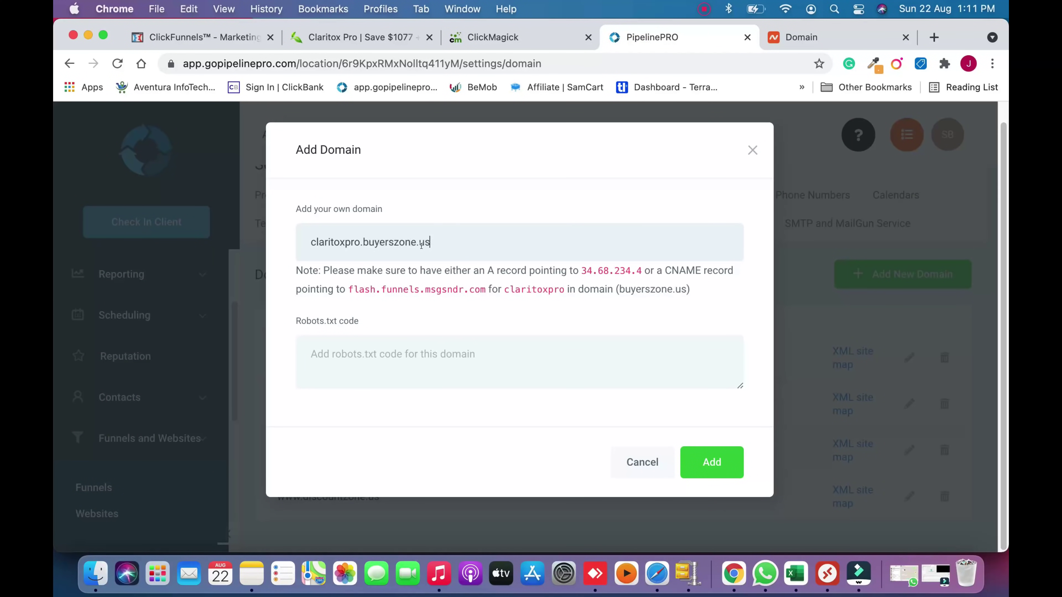
# - Copy the claritoxpro subdomain part and return to Namecheap's buyerszone.us details
pyautogui.moveTo(440, 241); pyautogui.dragTo(307, 239)
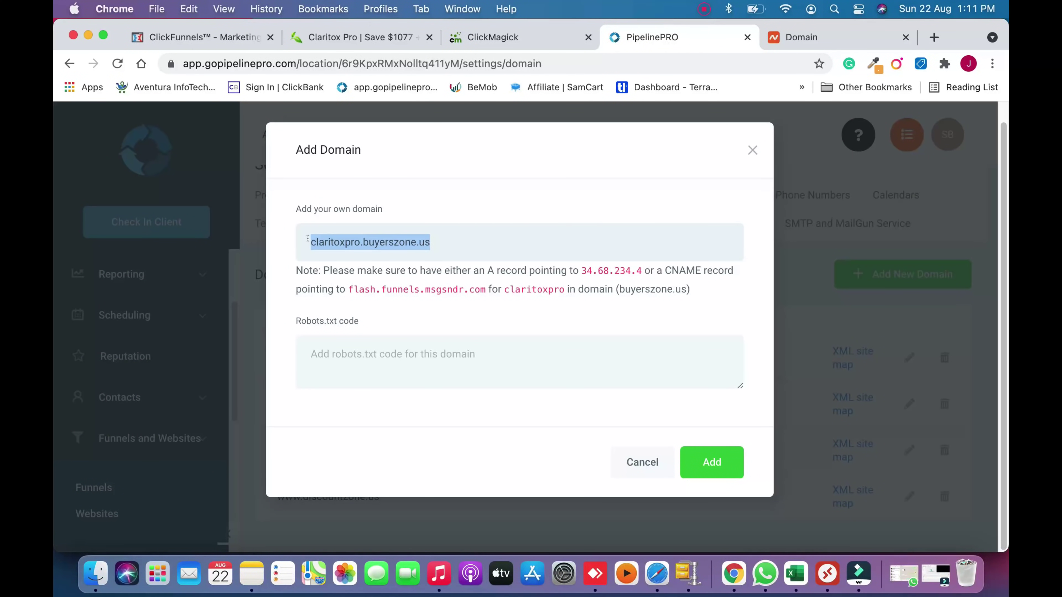
pyautogui.doubleClick(333, 235)
pyautogui.press('super+c')
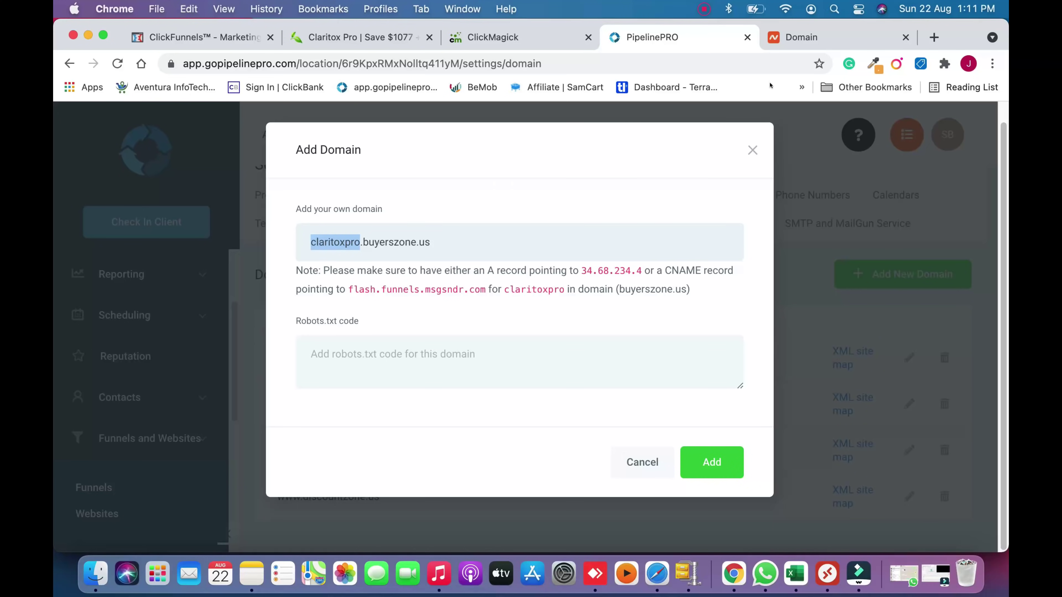
pyautogui.click(787, 40)
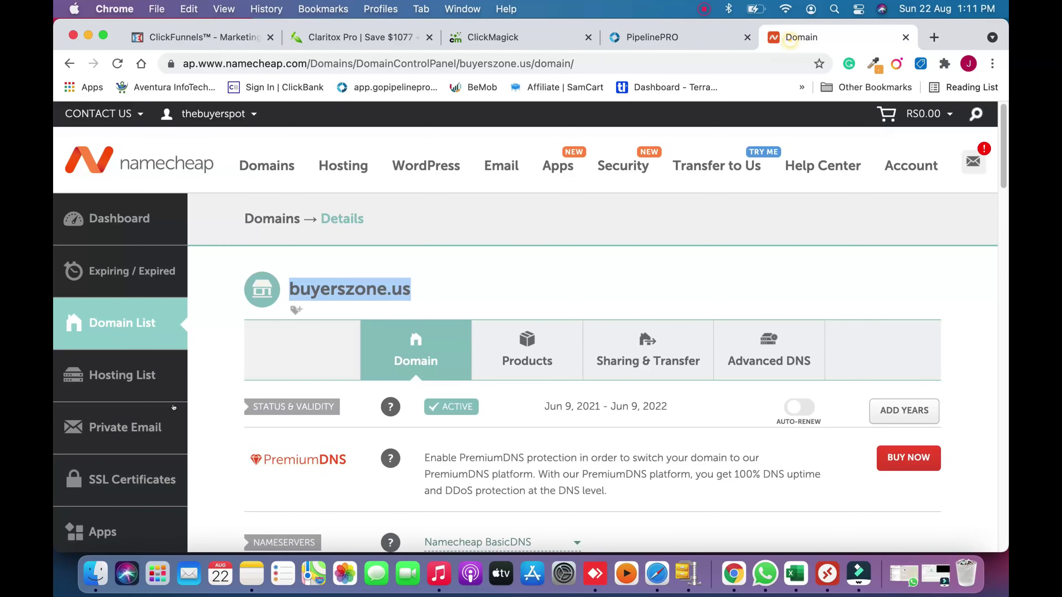
pyautogui.click(406, 281)
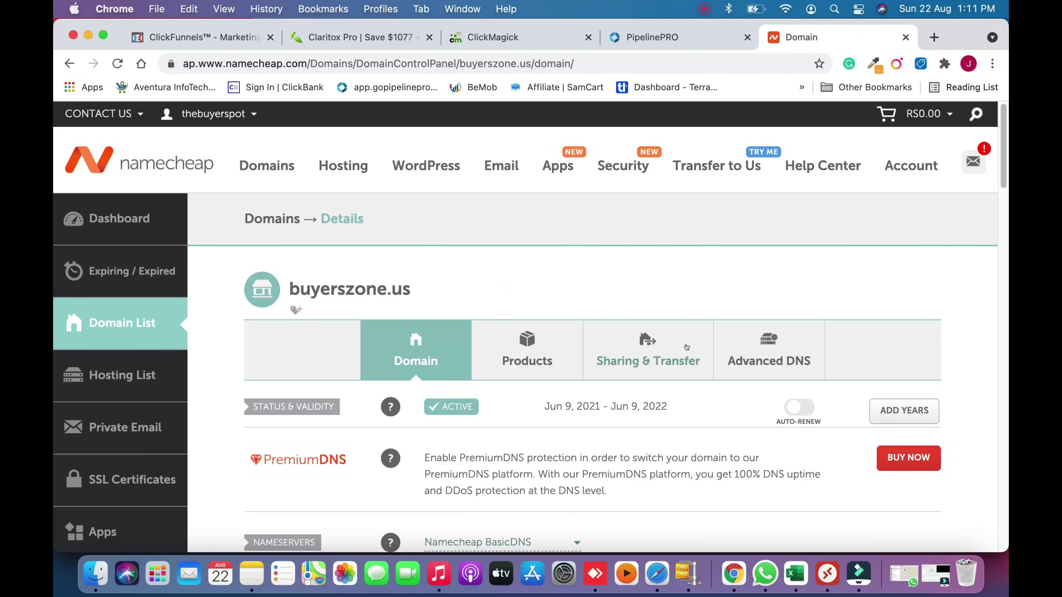
# - Add a new CNAME Record row in buyerszone.us Advanced DNS
pyautogui.click(776, 341)
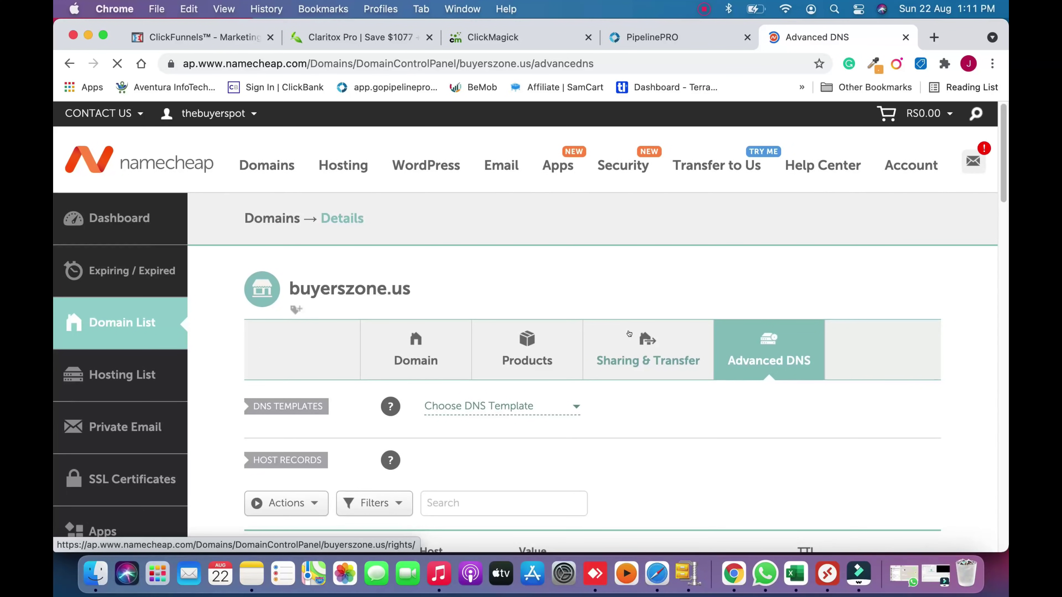
pyautogui.scroll(-5, 629, 334)
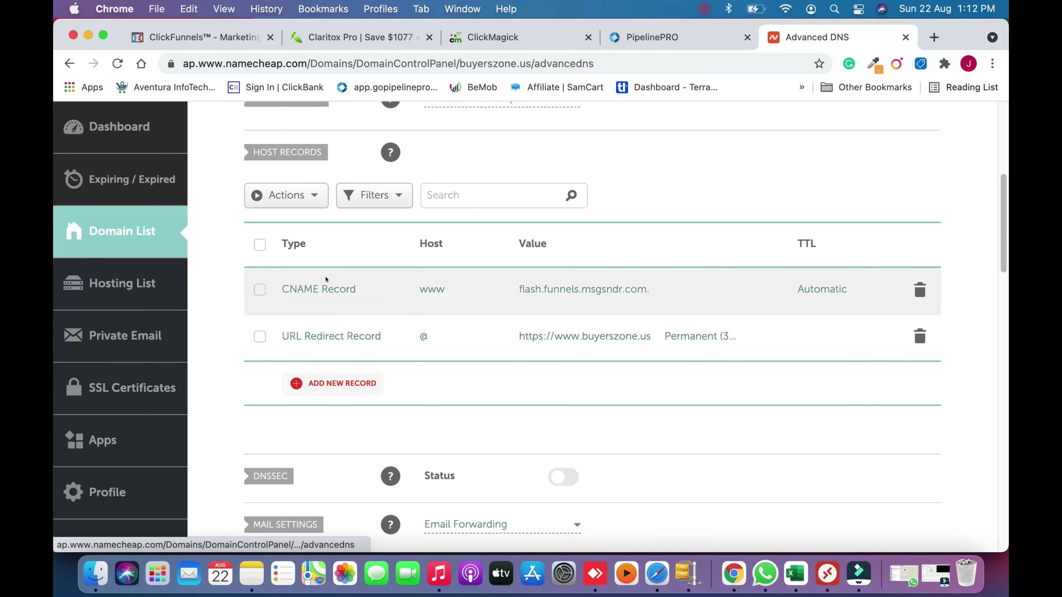
pyautogui.click(335, 382)
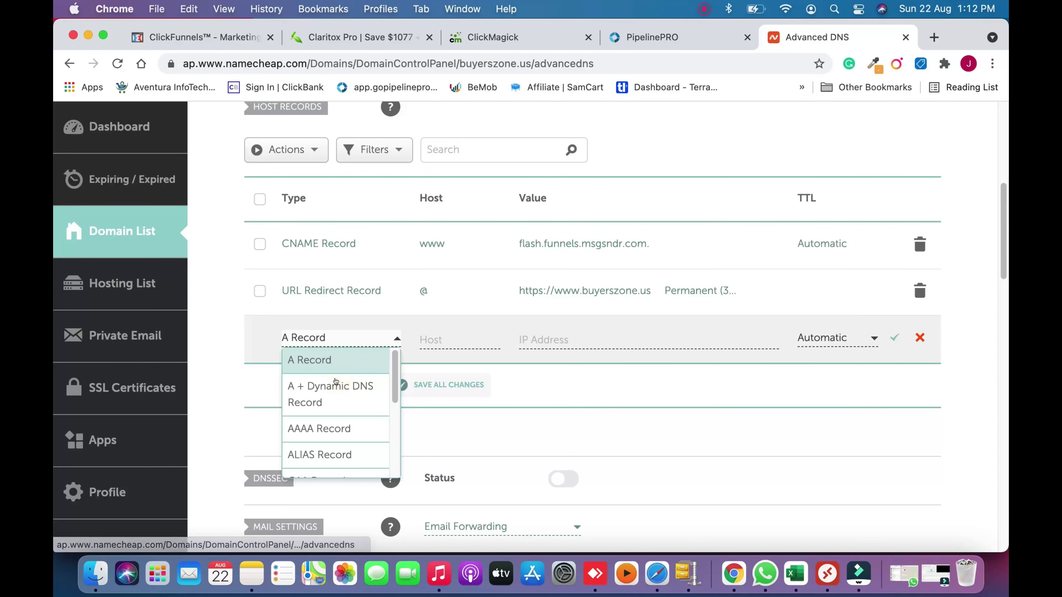
pyautogui.scroll(-1, 362, 394)
pyautogui.scroll(-2, 362, 393)
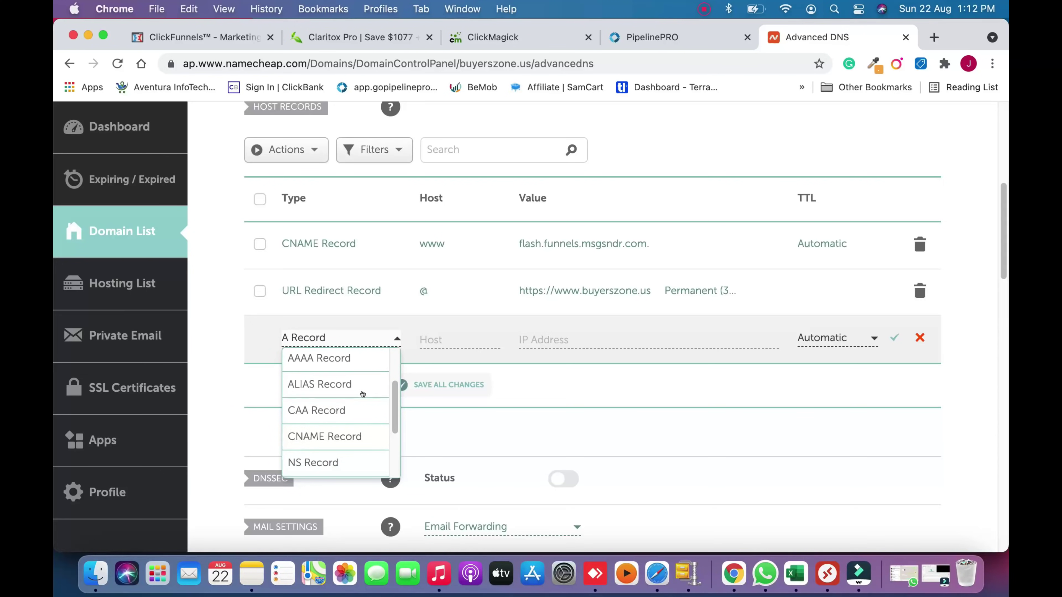
pyautogui.click(356, 434)
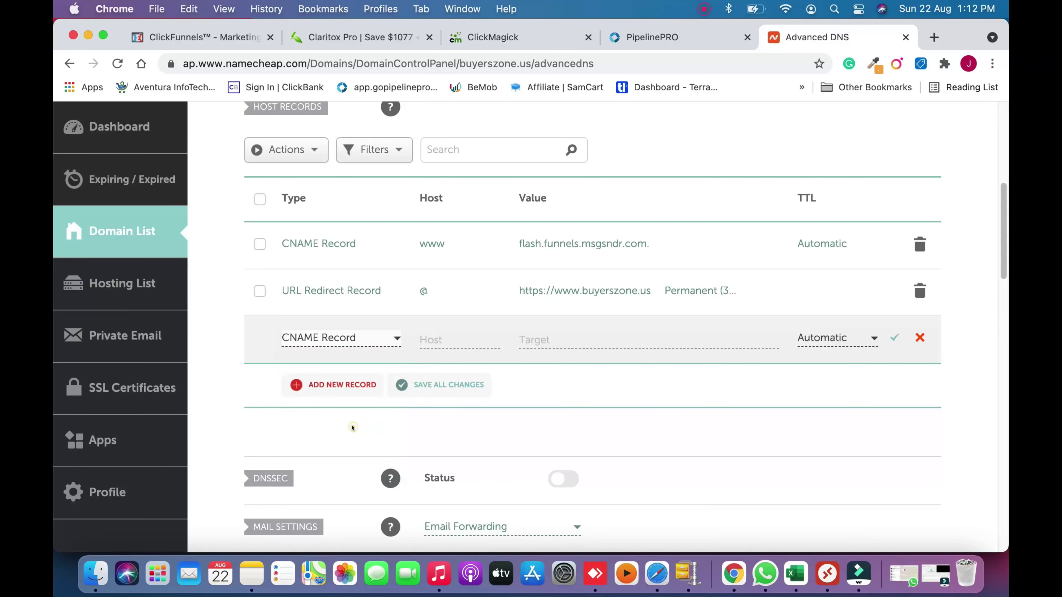
# - Set host claritoxpro and target flash.funnels.msgsndr.com, then save the CNAME record
pyautogui.click(441, 339)
pyautogui.click(466, 504)
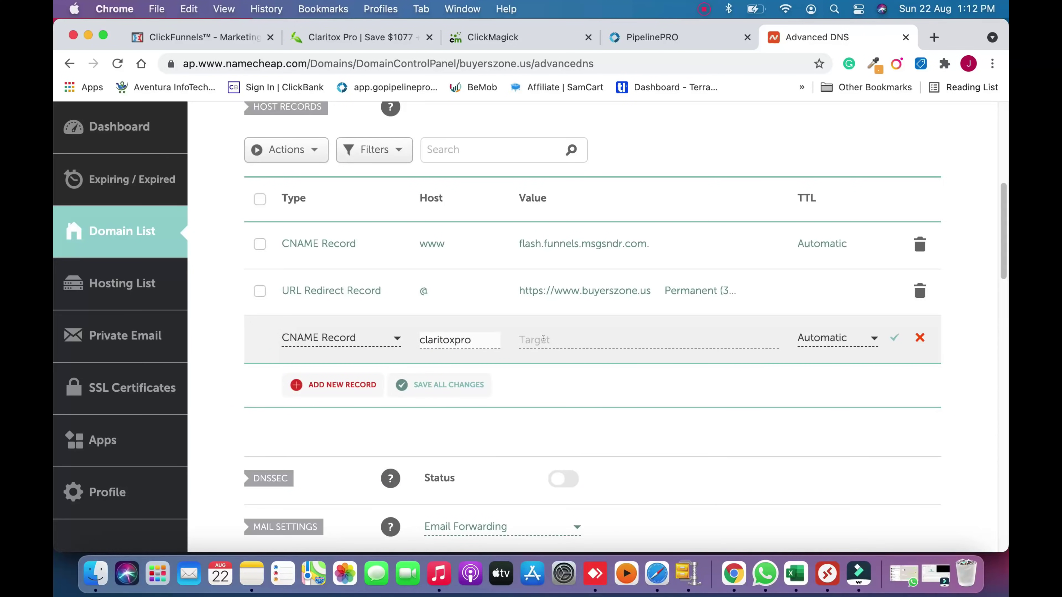
pyautogui.click(542, 339)
pyautogui.click(554, 395)
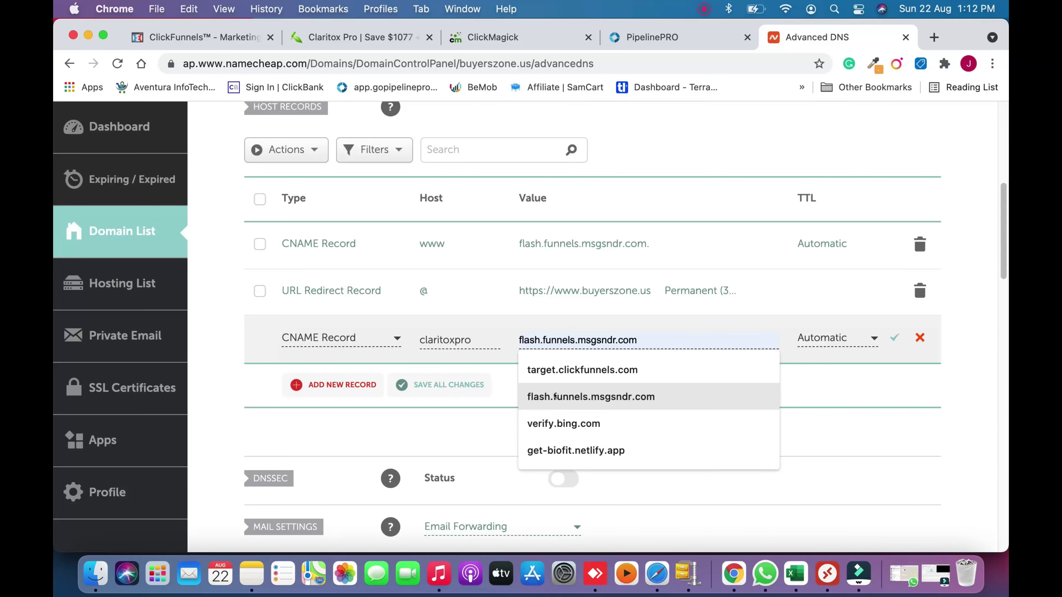
pyautogui.click(660, 38)
pyautogui.moveTo(345, 289); pyautogui.dragTo(482, 282)
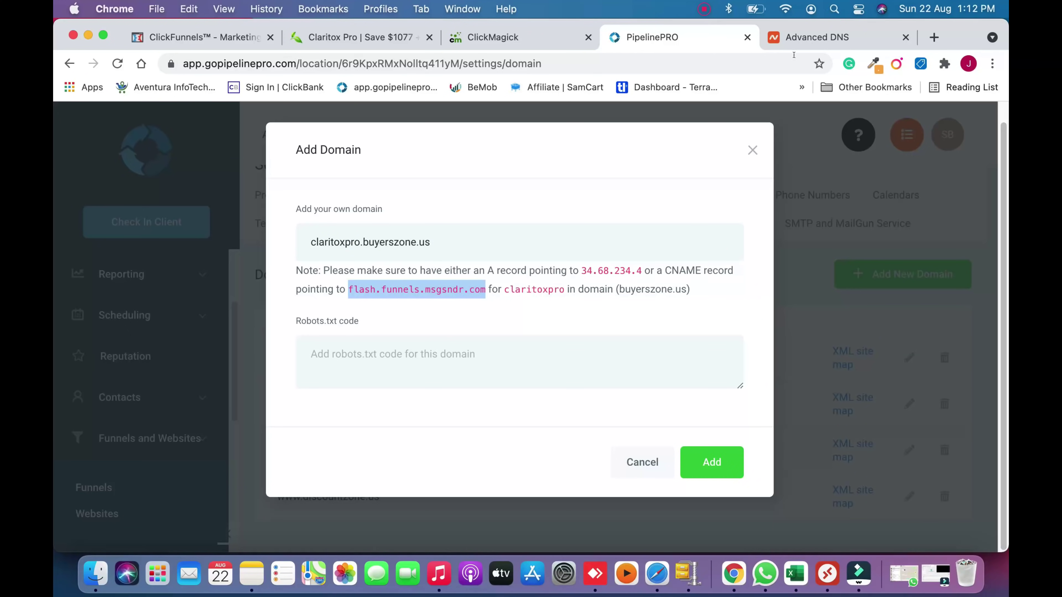
pyautogui.click(811, 38)
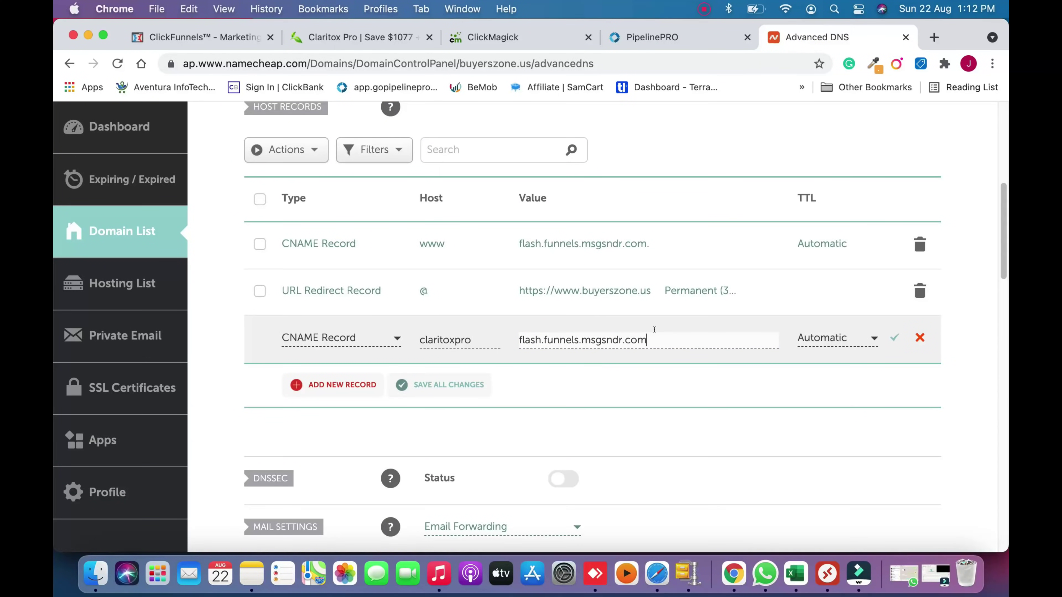
pyautogui.click(892, 337)
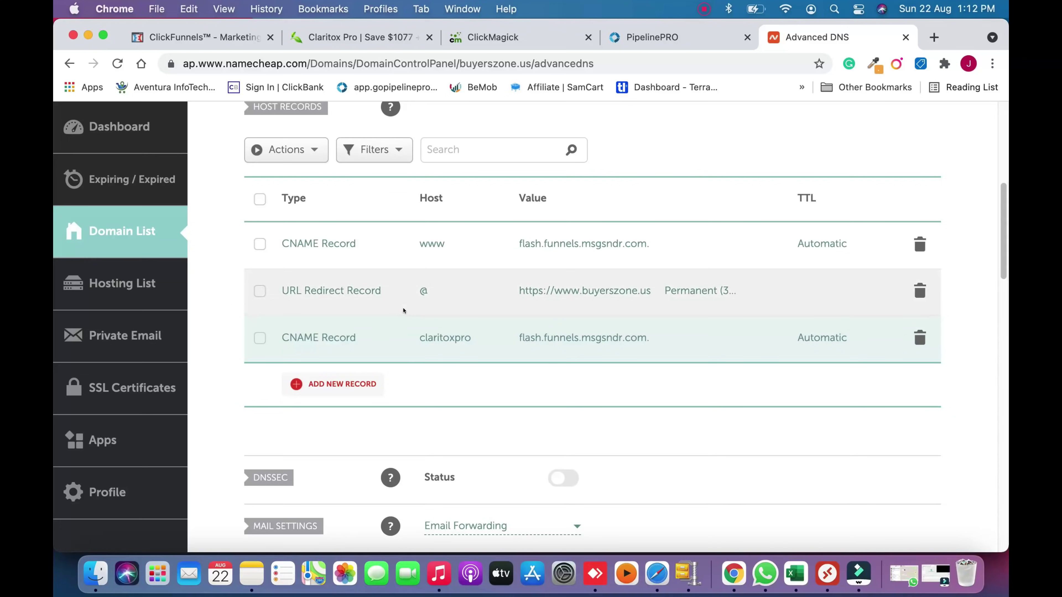
pyautogui.scroll(10, 668, 355)
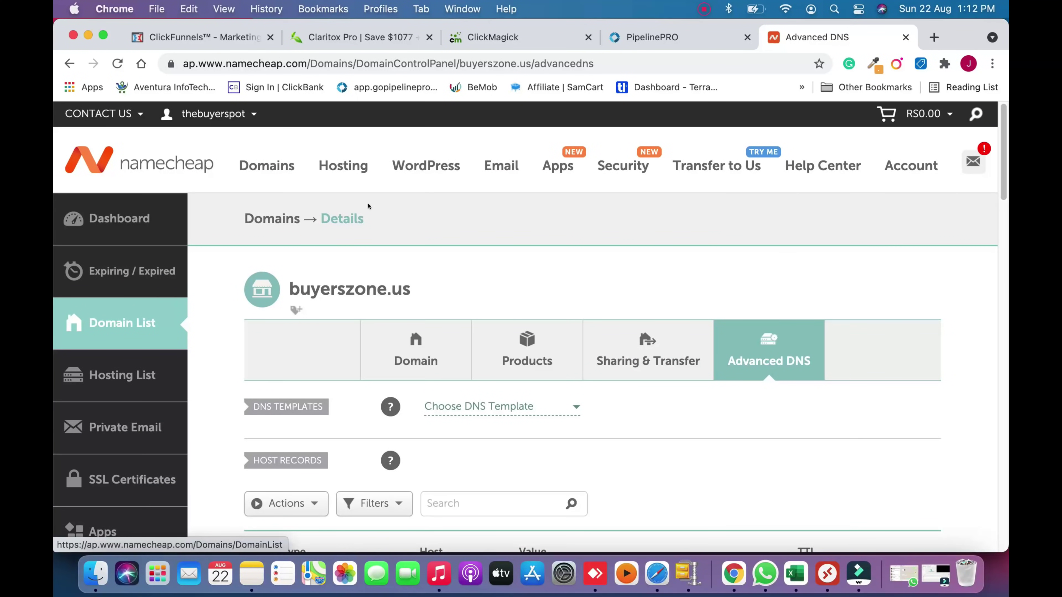
# - Add claritoxpro.buyerszone.us as a new domain in PipelinePRO
pyautogui.moveTo(322, 178)
pyautogui.click(277, 217)
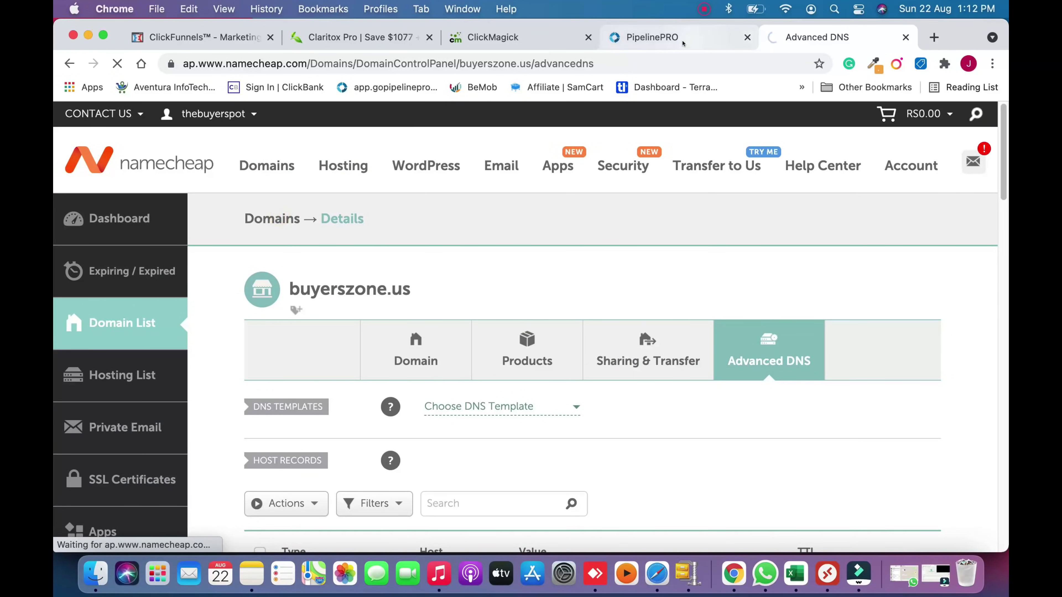
pyautogui.click(652, 37)
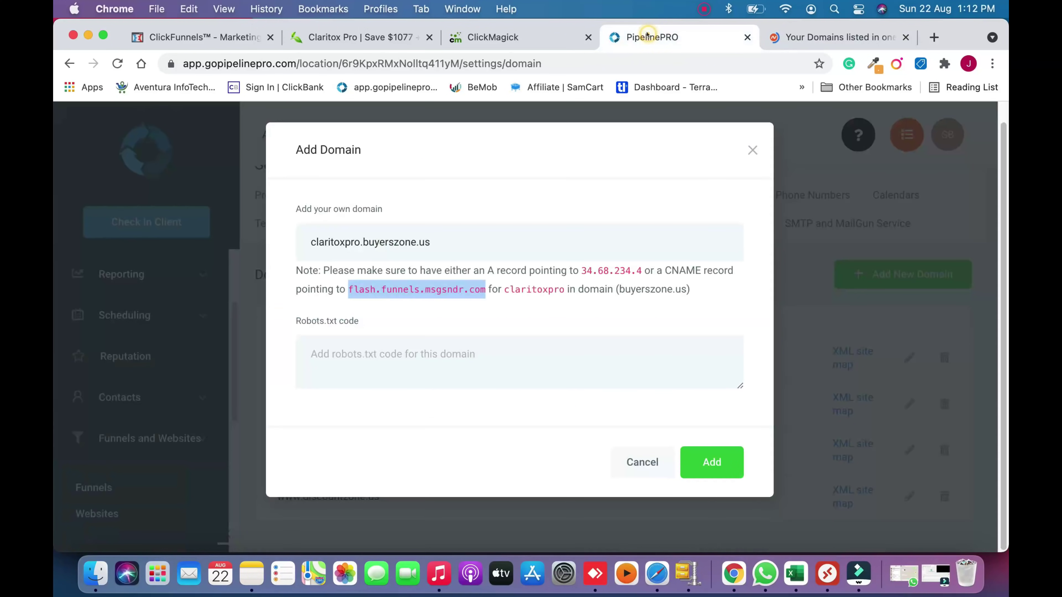
pyautogui.click(442, 237)
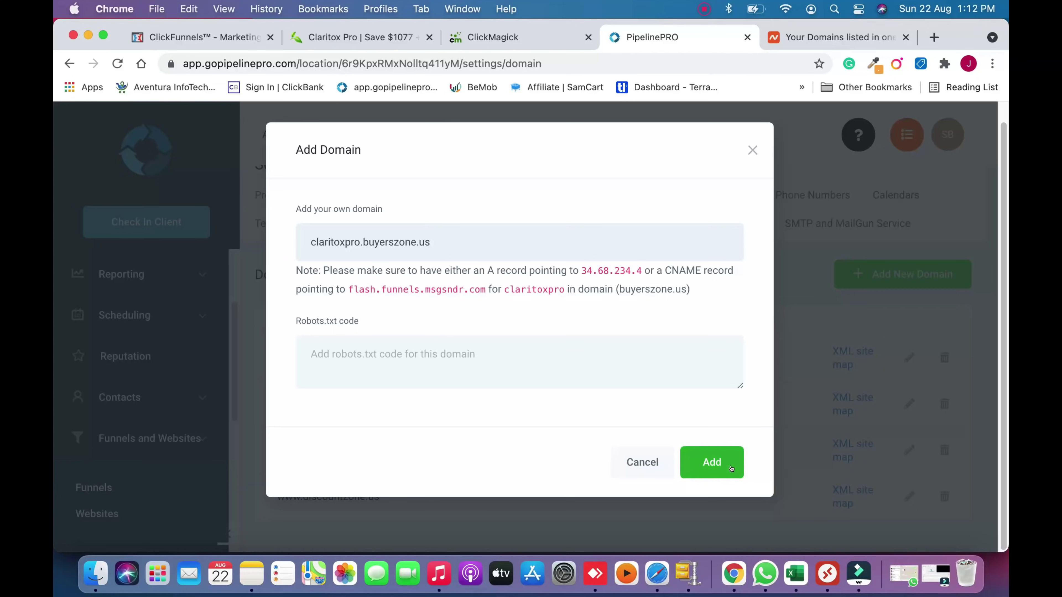
pyautogui.click(711, 462)
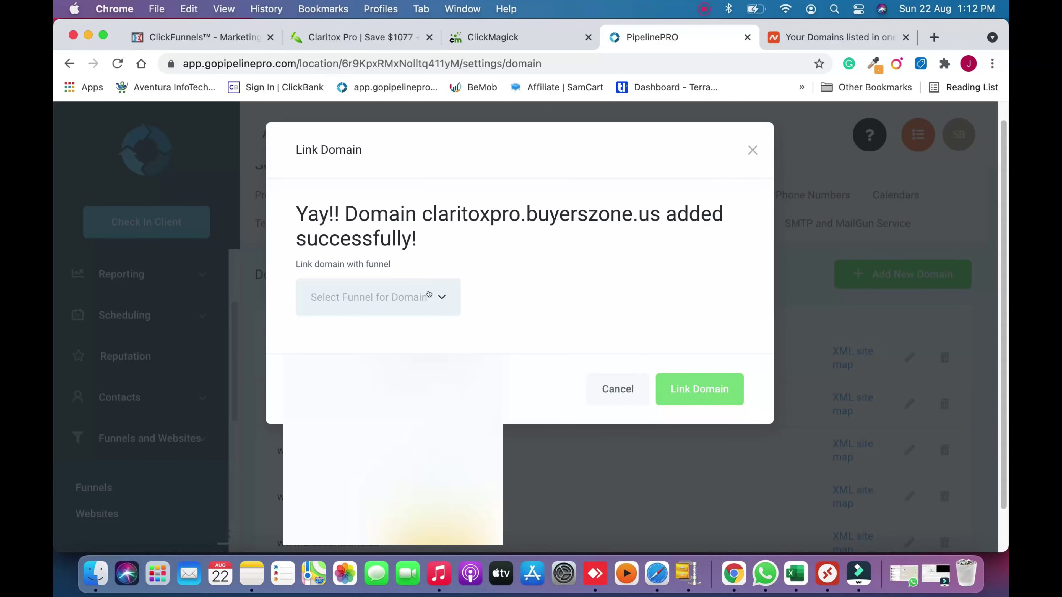
# - Link the domain to the Claritox Pro funnel and open its Default Page options
pyautogui.click(428, 294)
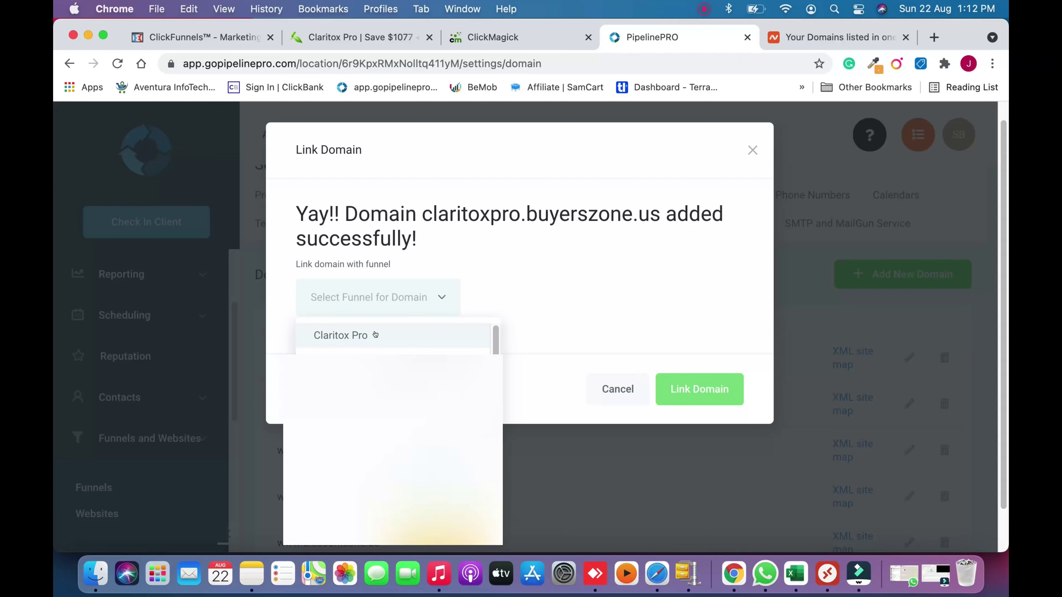
pyautogui.click(375, 335)
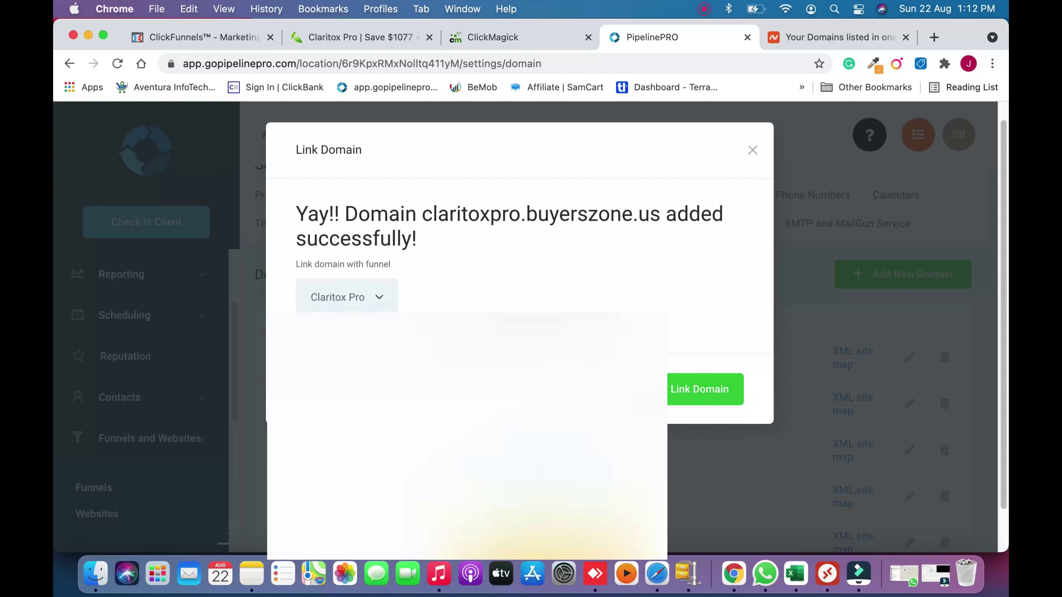
pyautogui.click(693, 389)
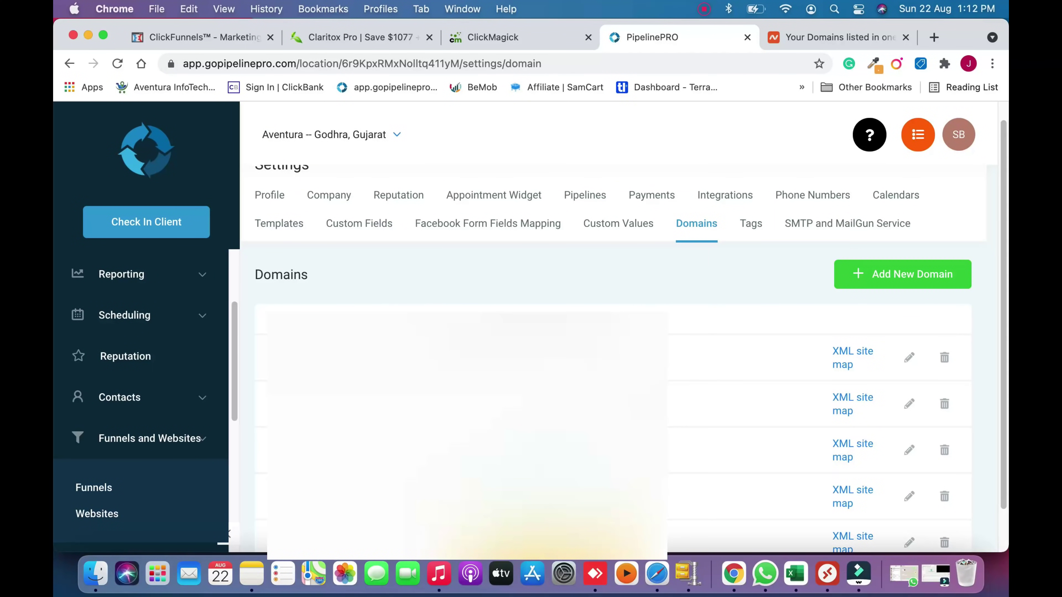
pyautogui.click(907, 356)
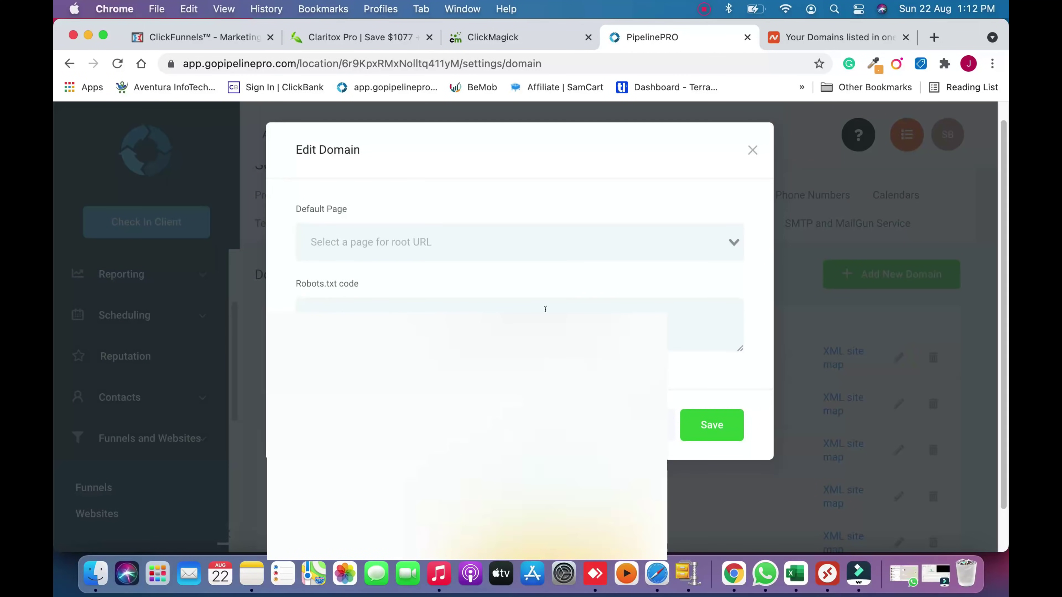
pyautogui.click(551, 244)
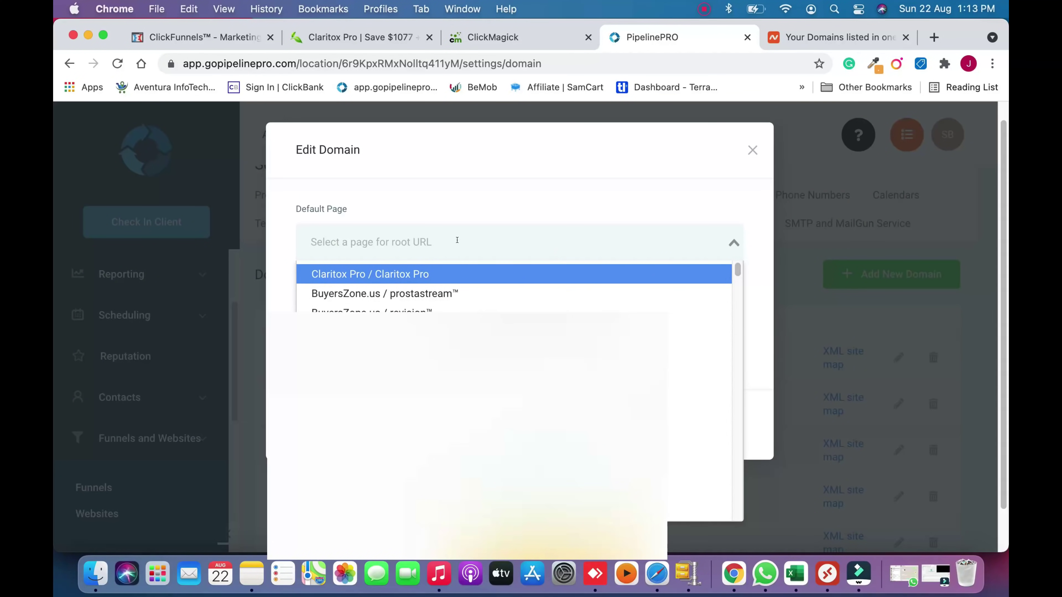
# - Choose 'Claritox Pro / Claritox Pro' as the Default Page for claritoxpro.buyerszone.us
pyautogui.click(685, 215)
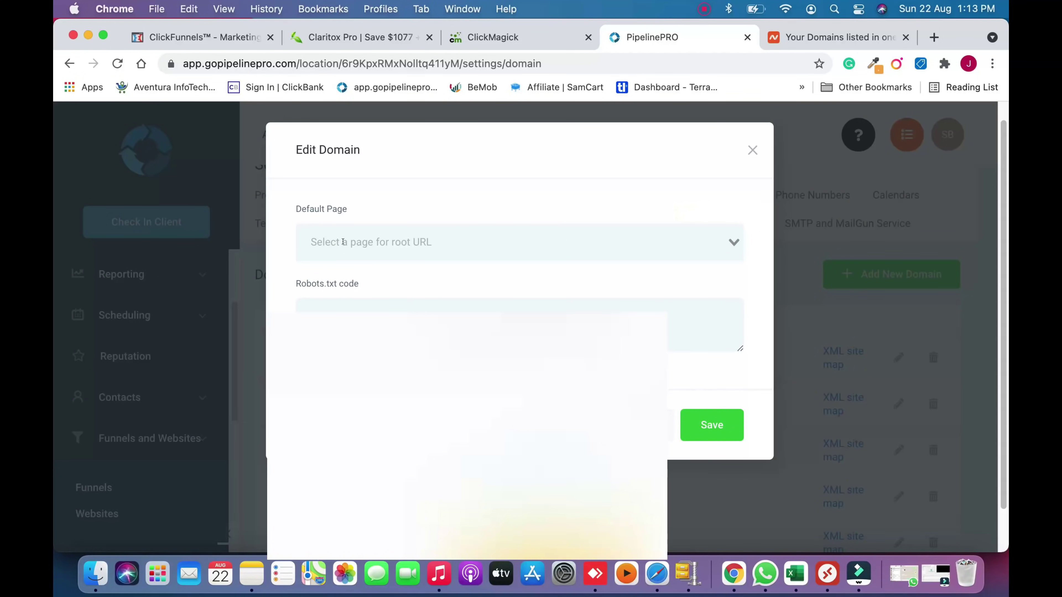
pyautogui.click(752, 150)
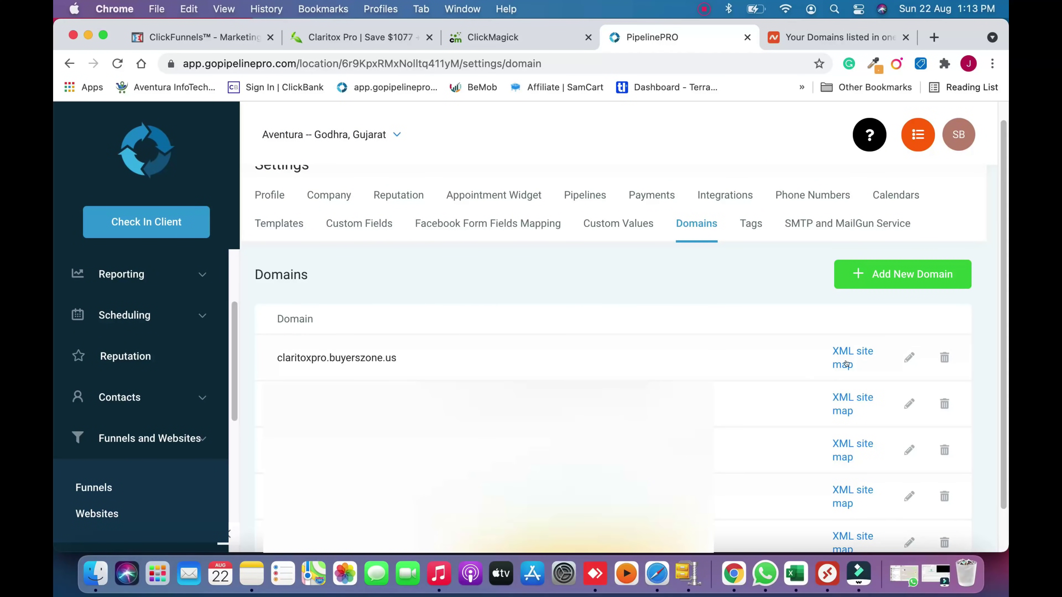
pyautogui.click(910, 356)
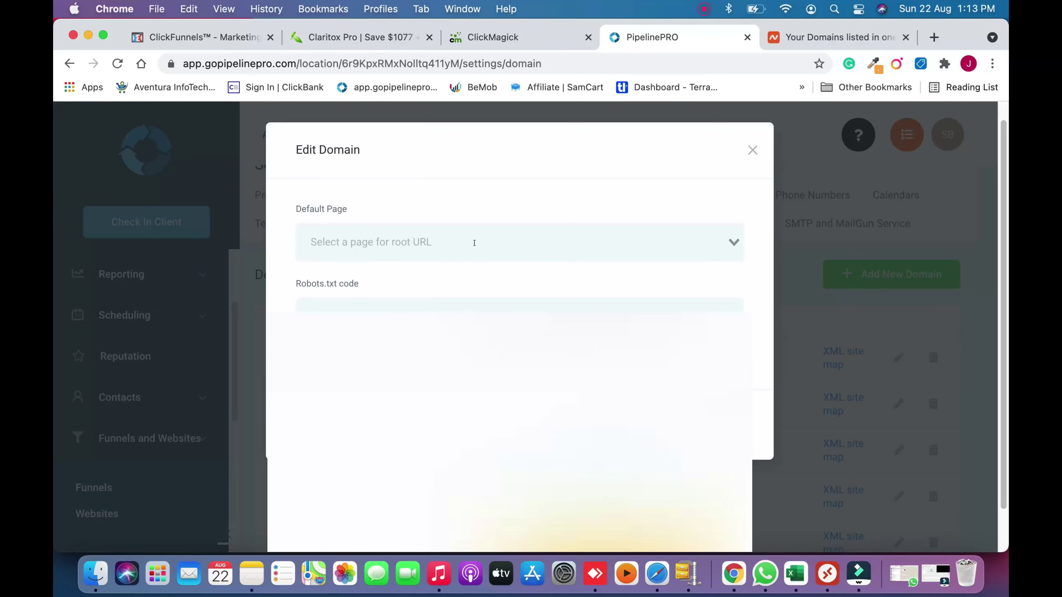
pyautogui.click(476, 246)
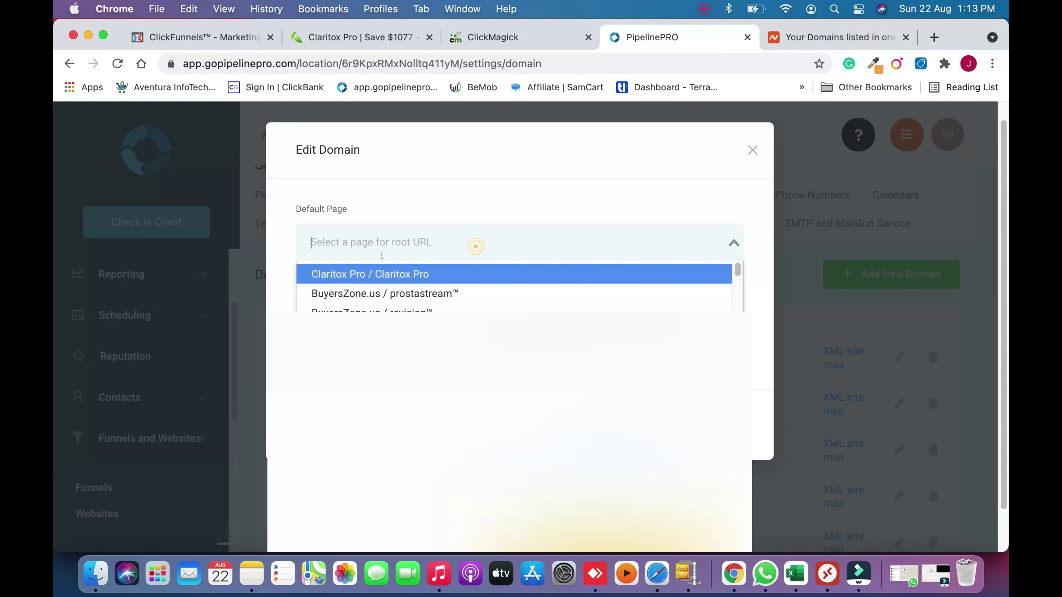
pyautogui.click(366, 275)
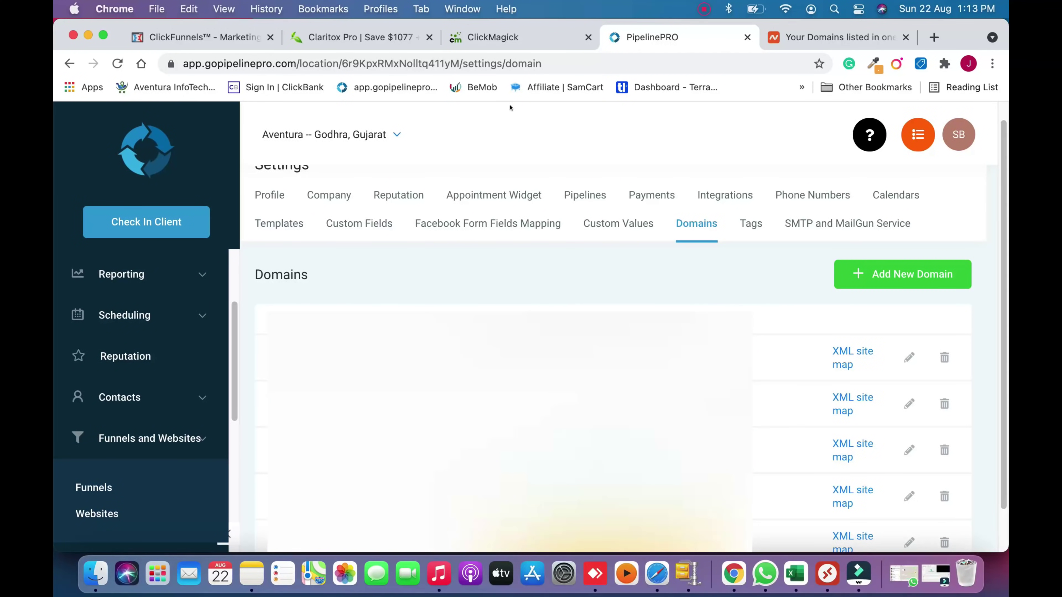
pyautogui.click(496, 37)
pyautogui.hotkey('ctrl', 'Tab')
pyautogui.scroll(-2, 106, 438)
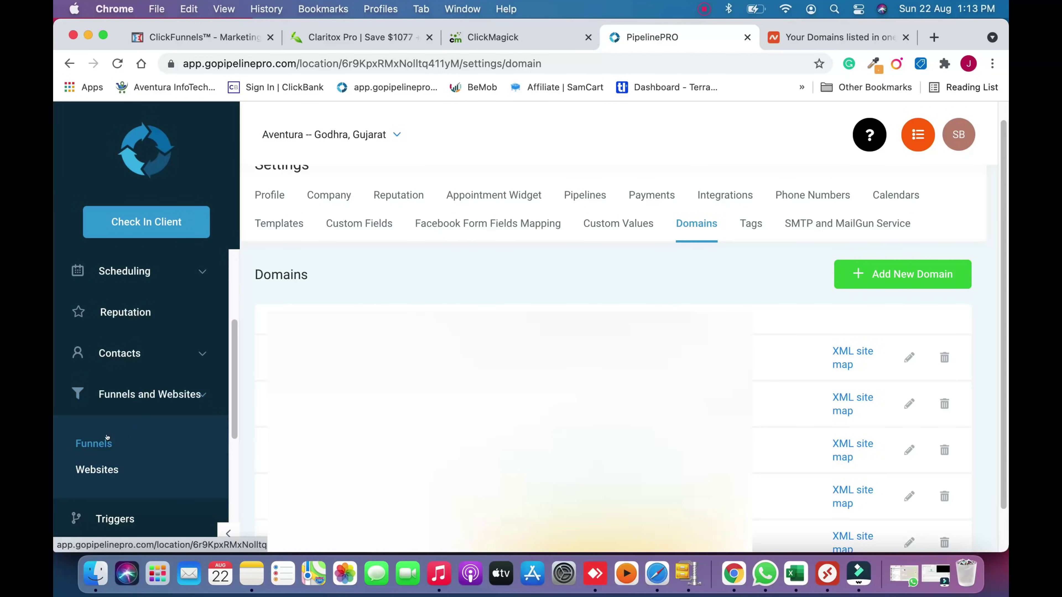
# - Open the Claritox Pro funnel and view its step live at /claritox-pro-5747
pyautogui.click(85, 442)
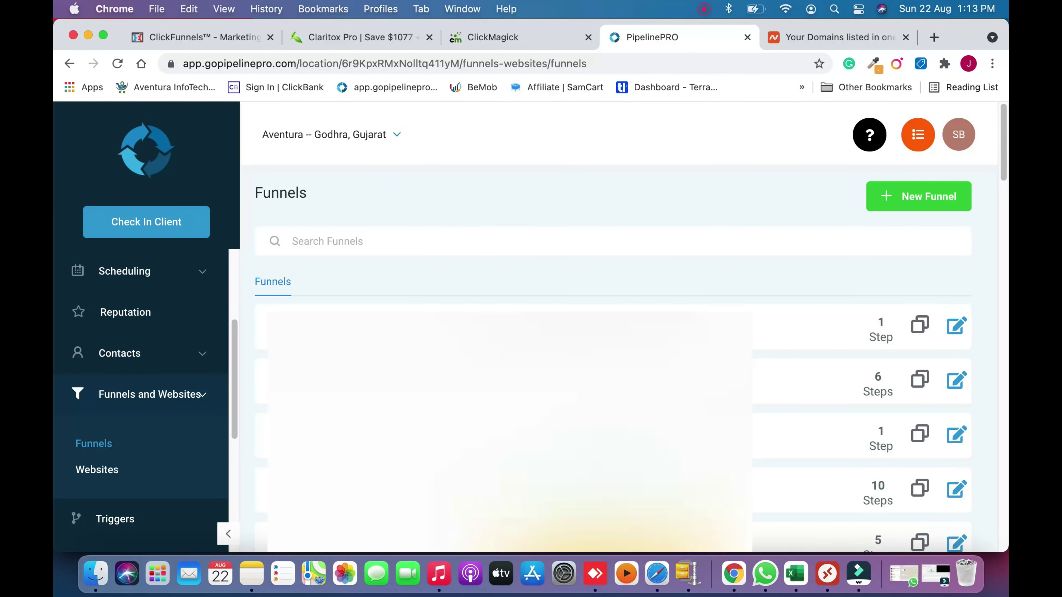
pyautogui.click(297, 312)
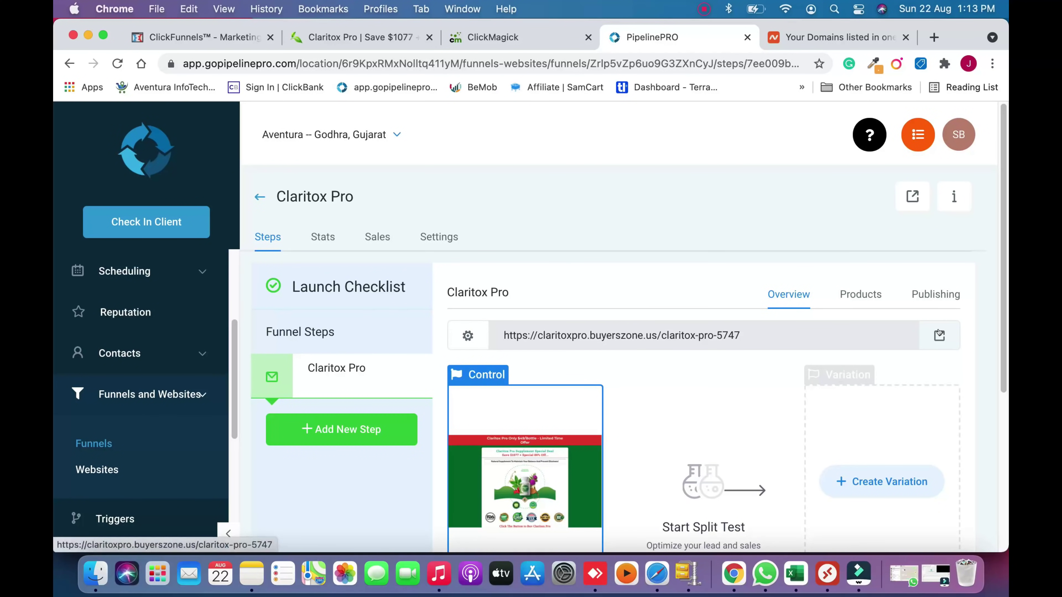
pyautogui.click(939, 336)
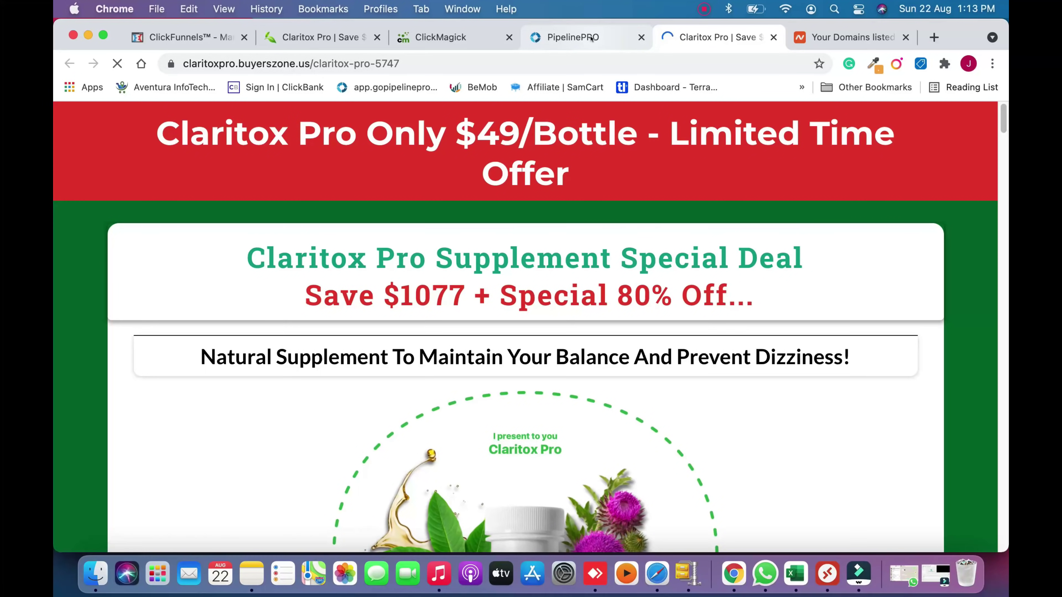
pyautogui.click(615, 42)
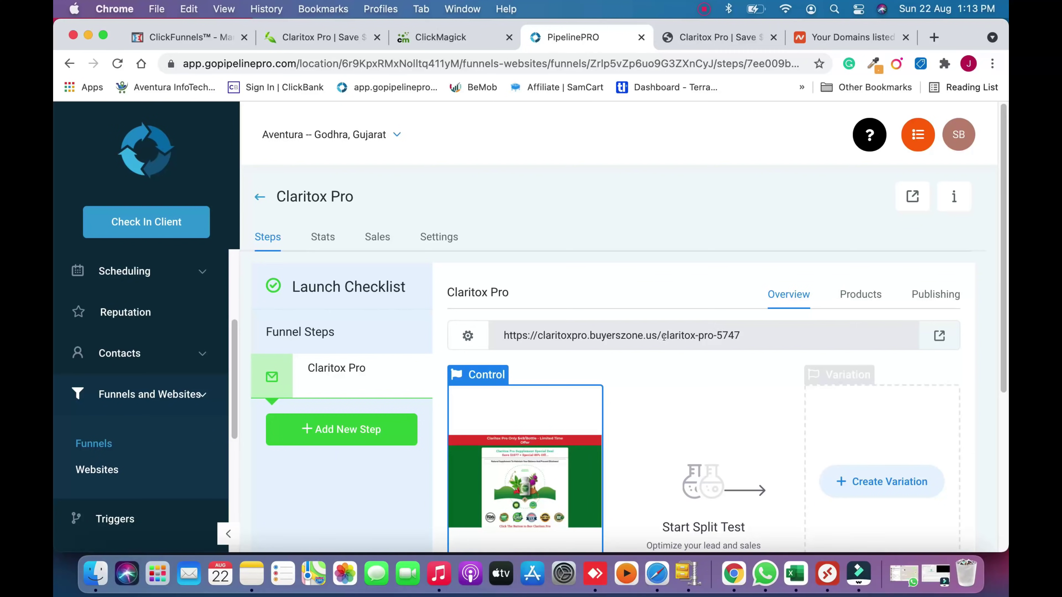
pyautogui.doubleClick(713, 335)
pyautogui.click(719, 335)
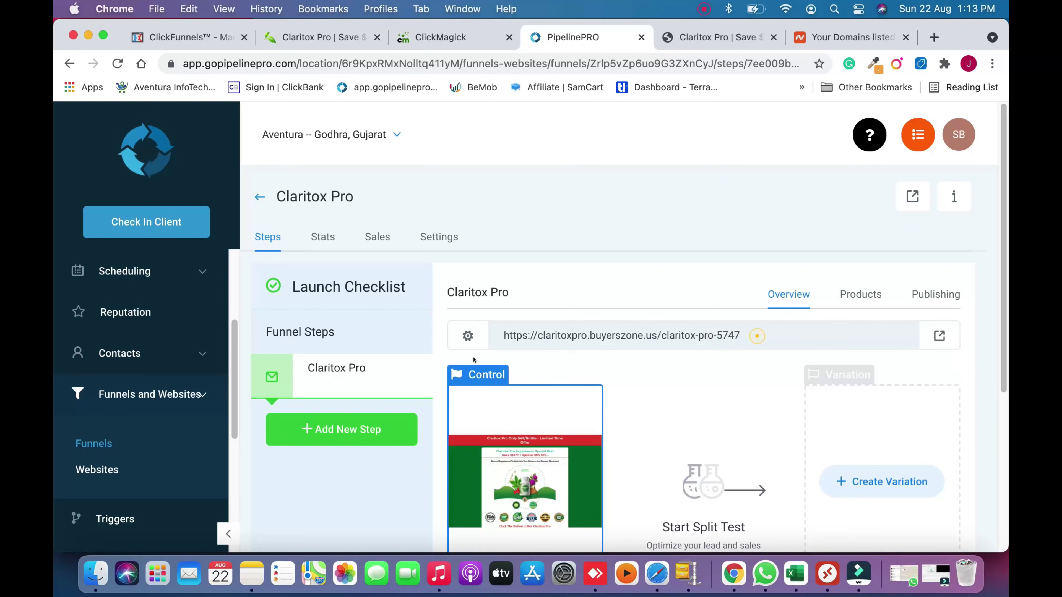
# - Replace the Claritox Pro step path with get-now and update the step
pyautogui.click(466, 335)
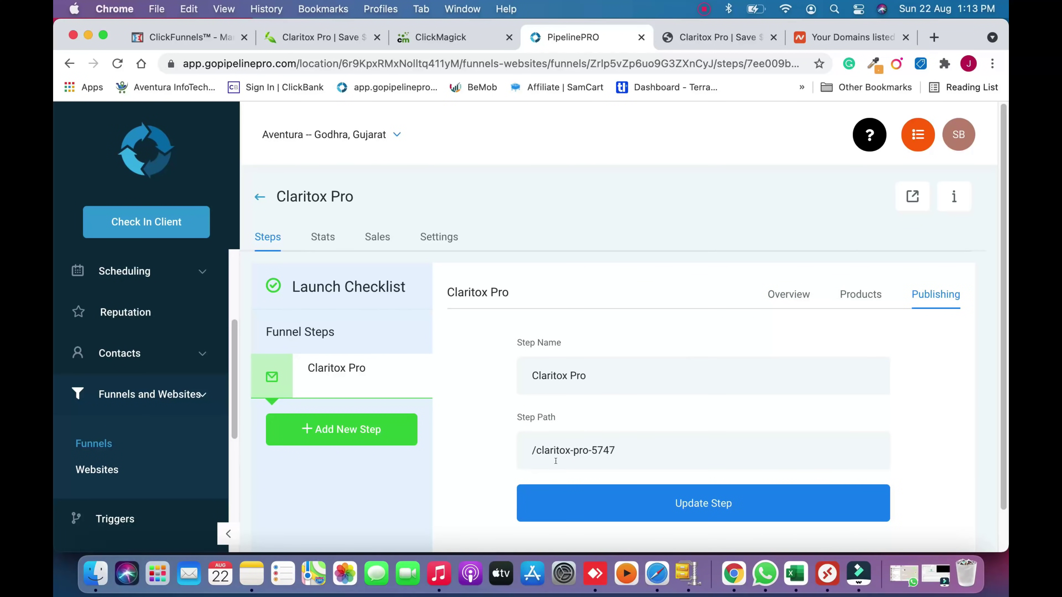
pyautogui.moveTo(537, 448); pyautogui.dragTo(647, 443)
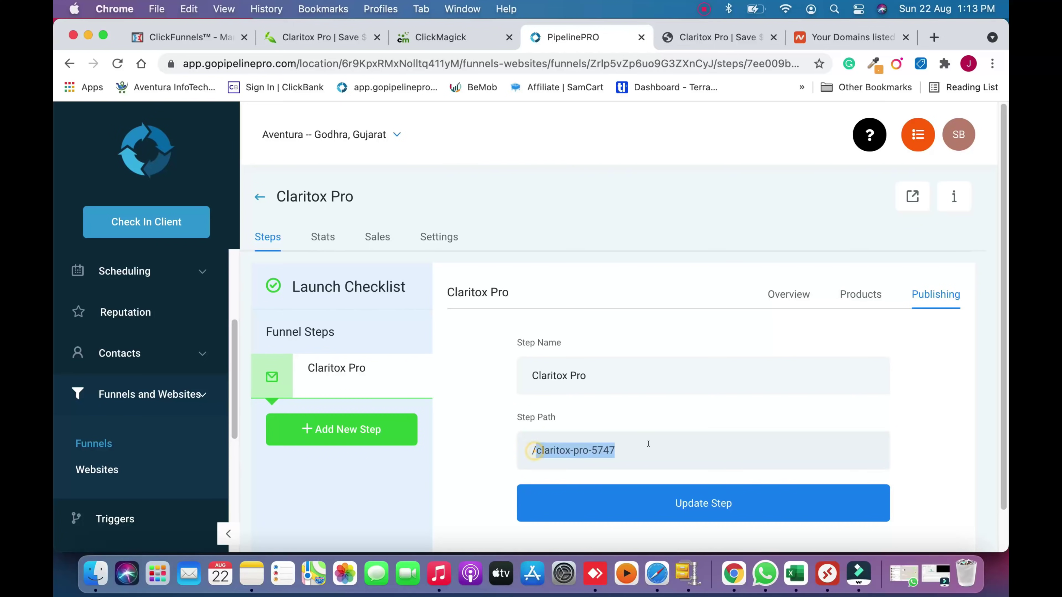
pyautogui.write('cp')
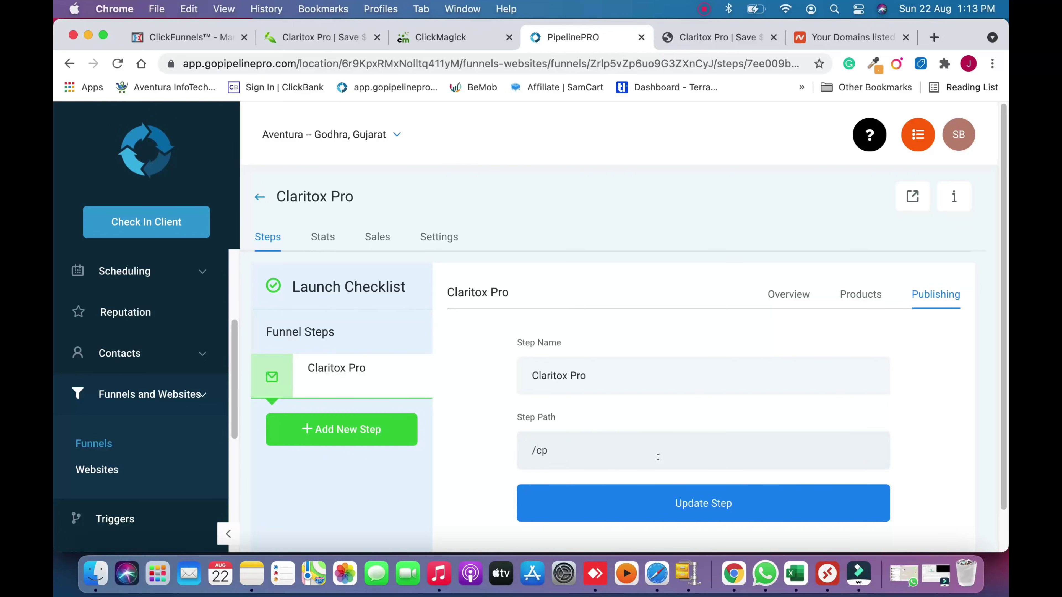
pyautogui.press('BackSpace')
pyautogui.press('BackSpace')
pyautogui.write('get-now')
pyautogui.click(668, 501)
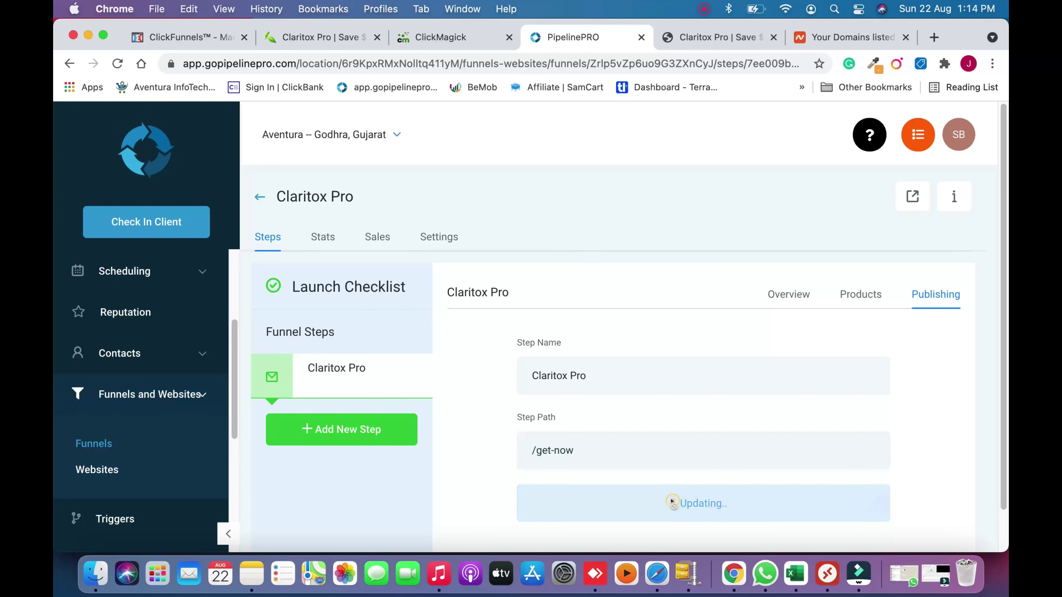
pyautogui.click(773, 37)
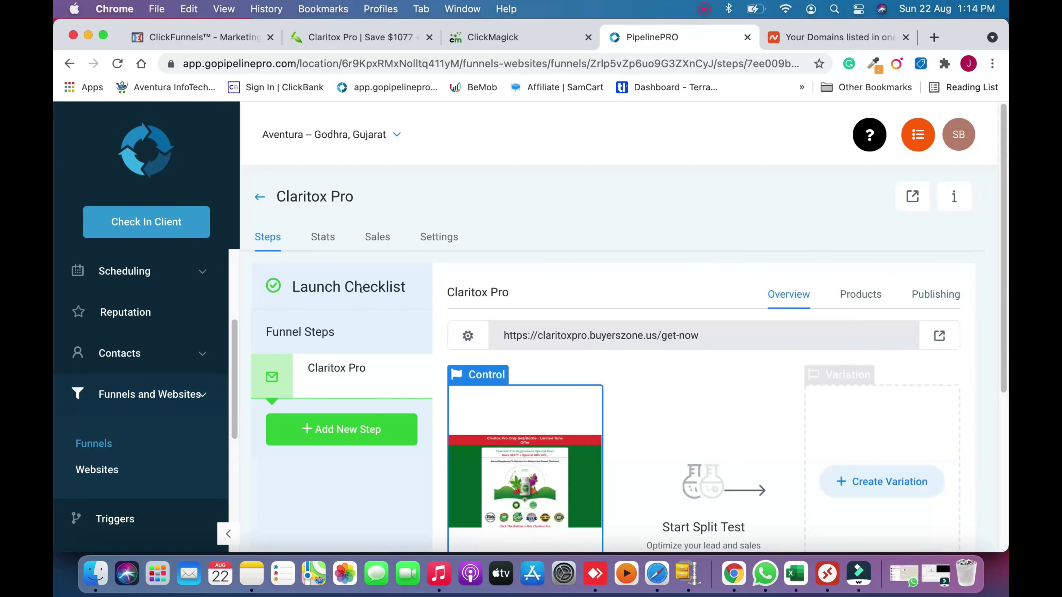
# - Load the Claritox Pro page at claritoxpro.buyerszone.us/get-now and look it over
pyautogui.click(938, 335)
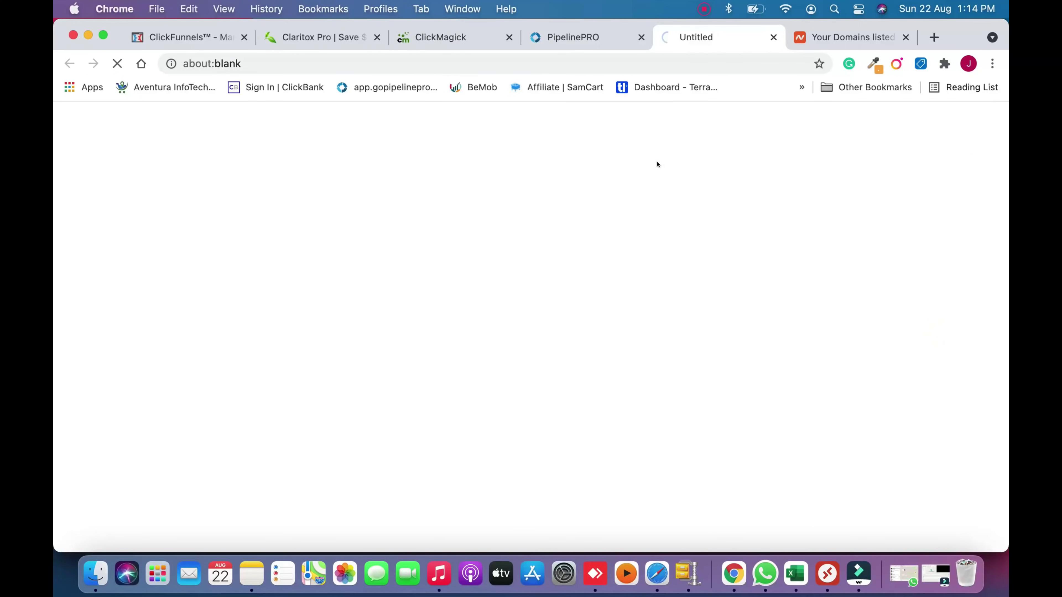
pyautogui.click(462, 64)
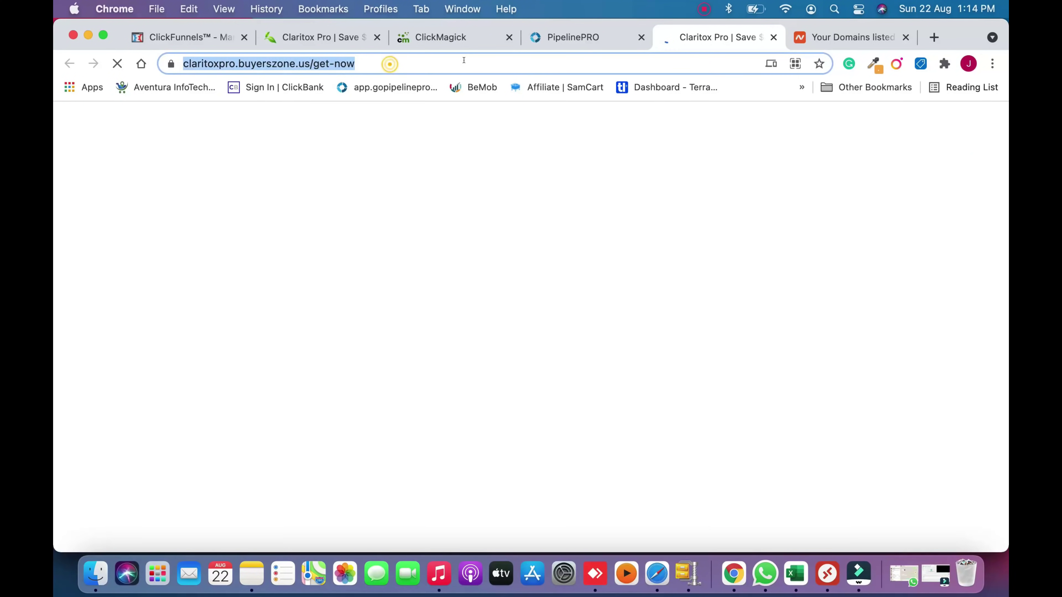
pyautogui.click(463, 65)
pyautogui.tripleClick(436, 62)
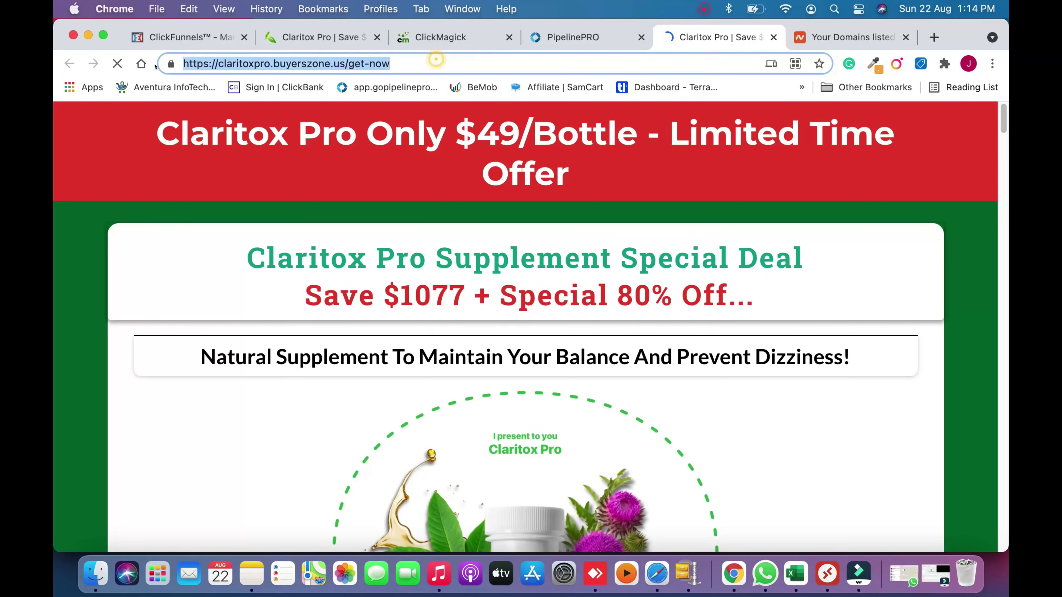
pyautogui.scroll(-20, 602, 252)
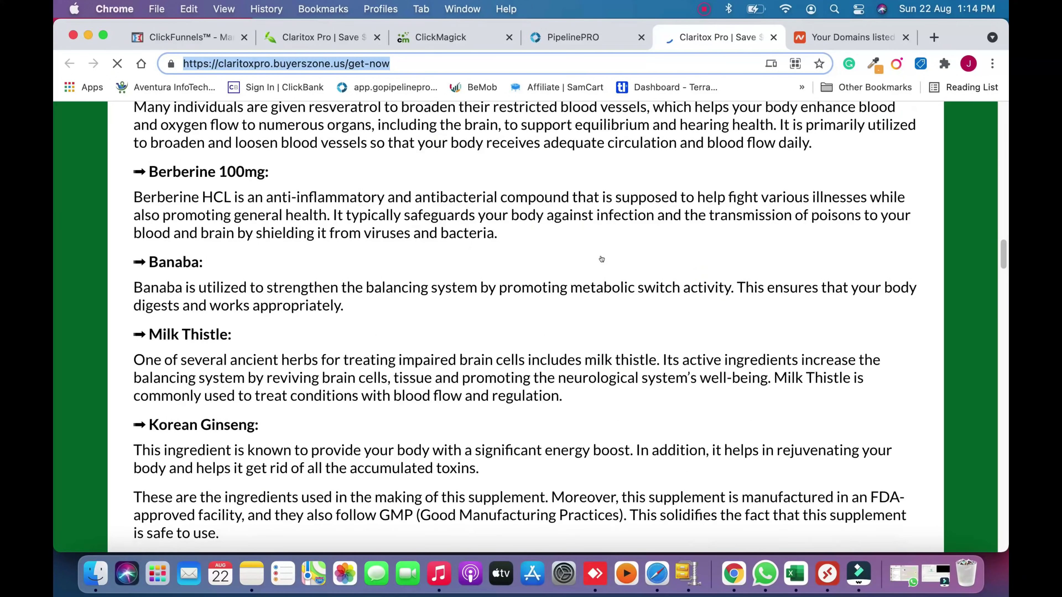
pyautogui.scroll(-20, 600, 258)
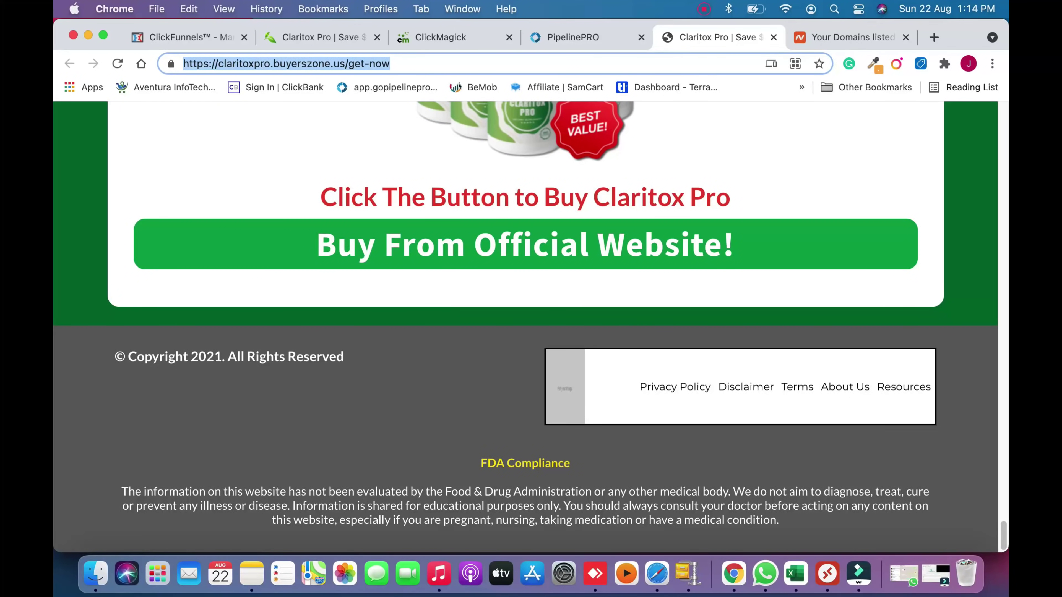
# - Open the Claritox Pro page in the PipelinePRO page builder
pyautogui.click(560, 40)
pyautogui.scroll(-3, 502, 463)
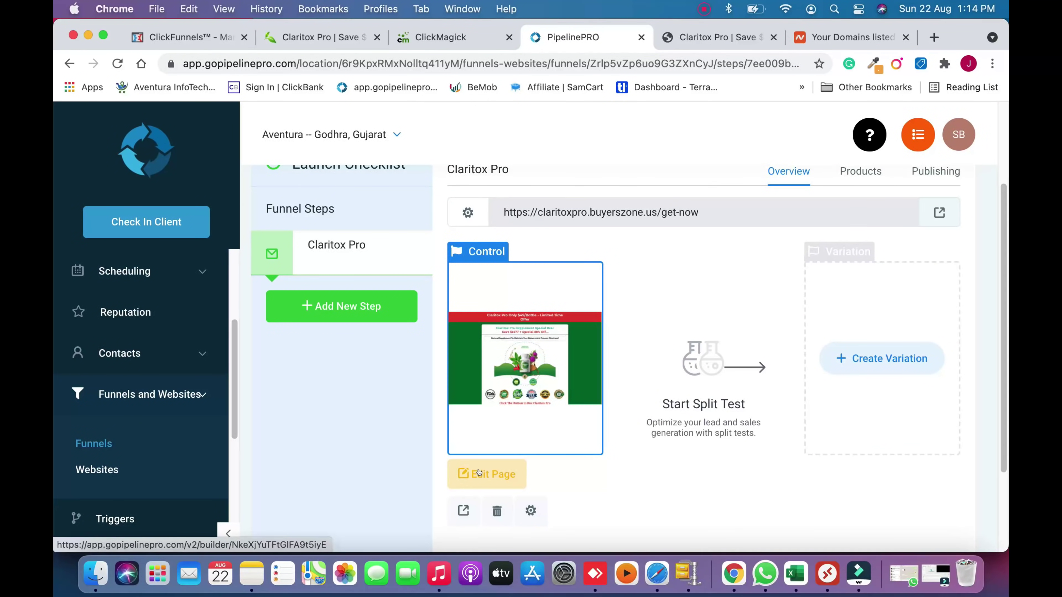
pyautogui.click(479, 473)
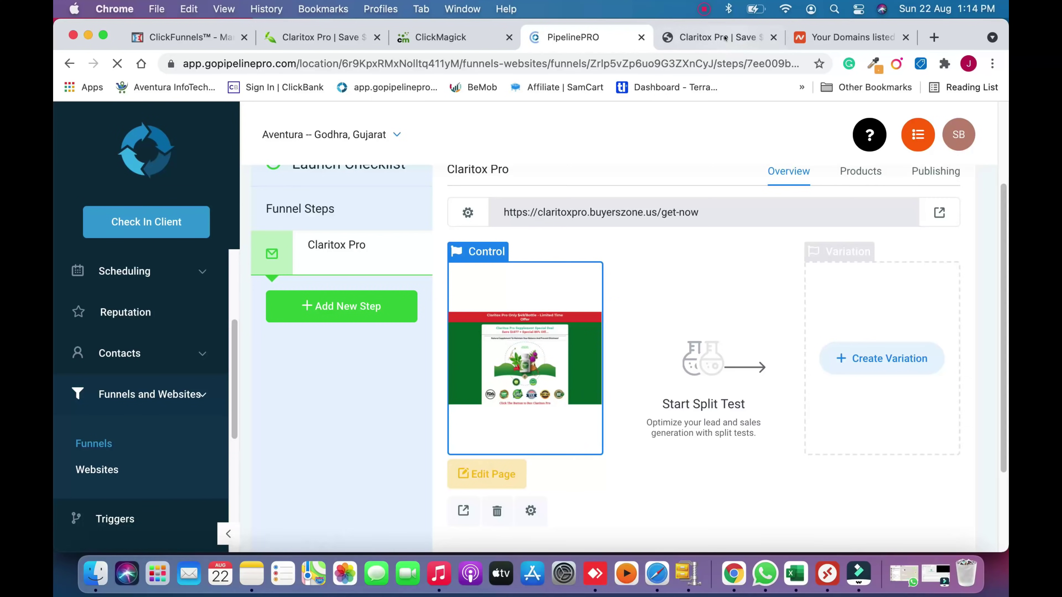
pyautogui.click(725, 37)
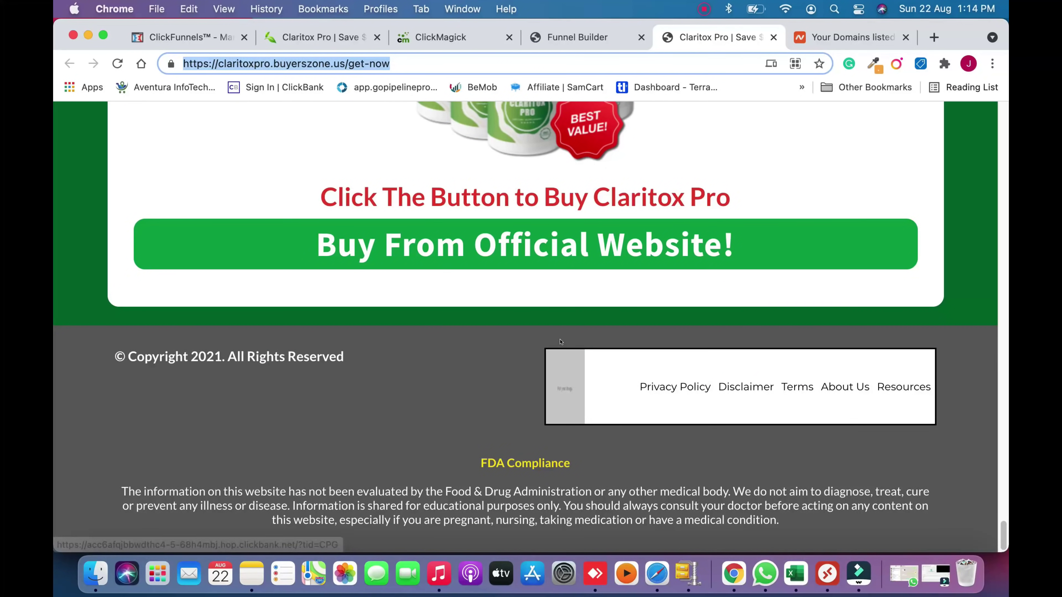
pyautogui.scroll(15, 556, 333)
pyautogui.scroll(20, 561, 341)
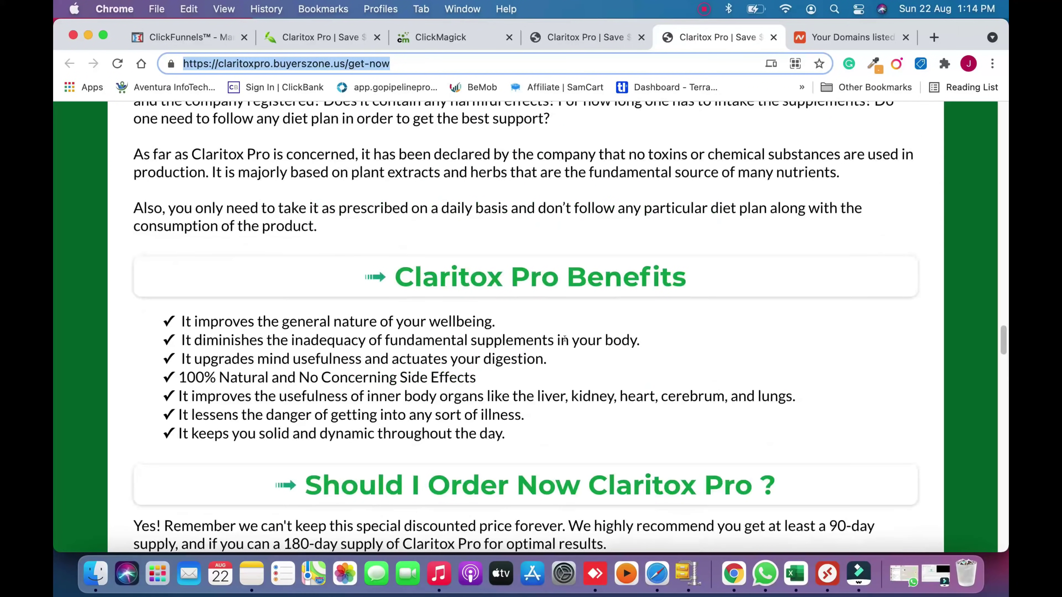
pyautogui.scroll(-10, 520, 210)
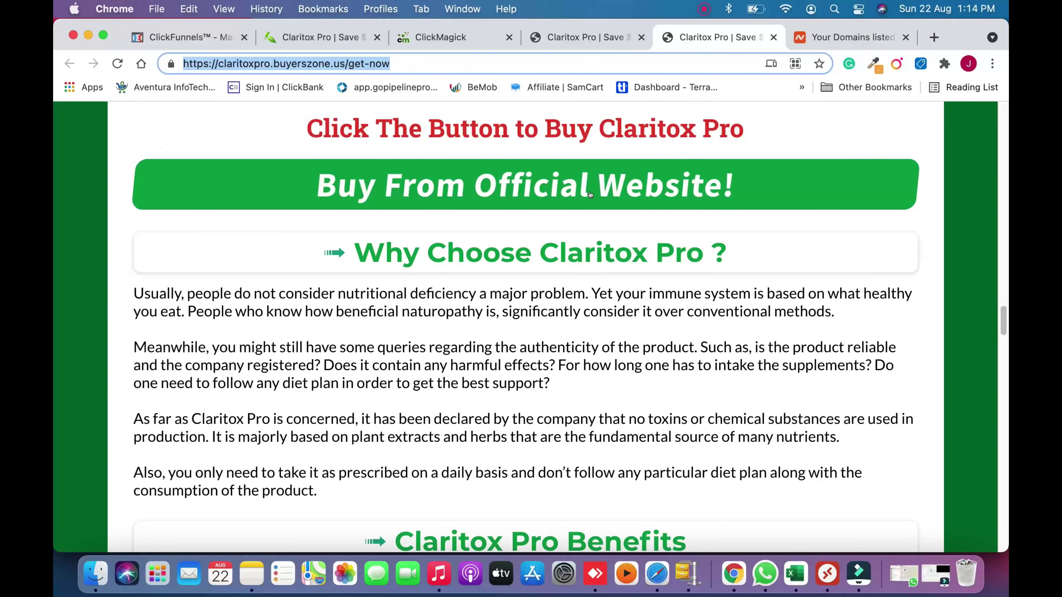
pyautogui.click(592, 37)
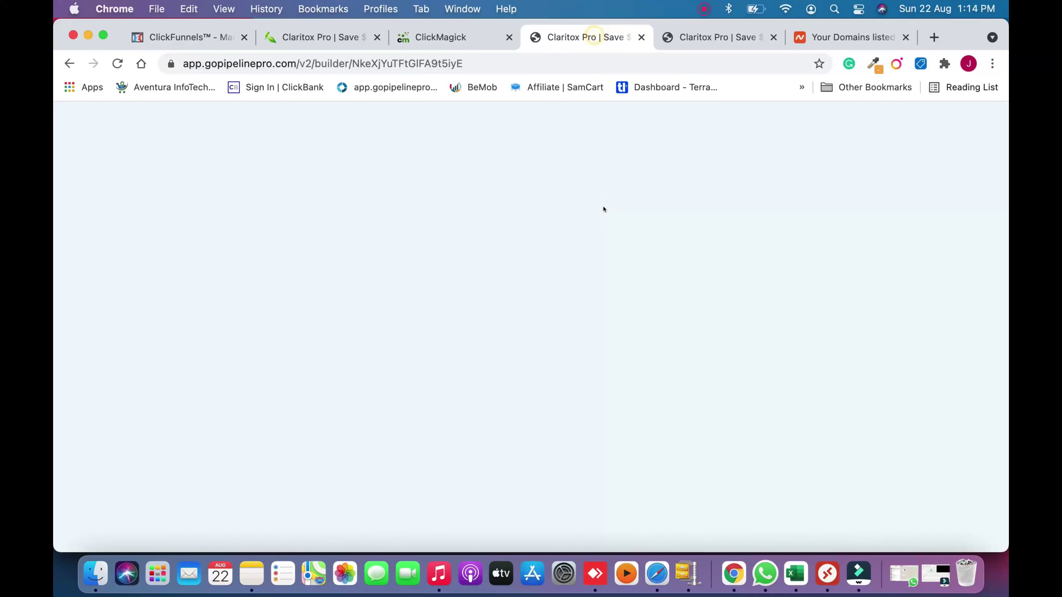
# - Check the Buy From Official Website! button's ClickBank hop URL, then switch to mobile view
pyautogui.scroll(-15, 534, 312)
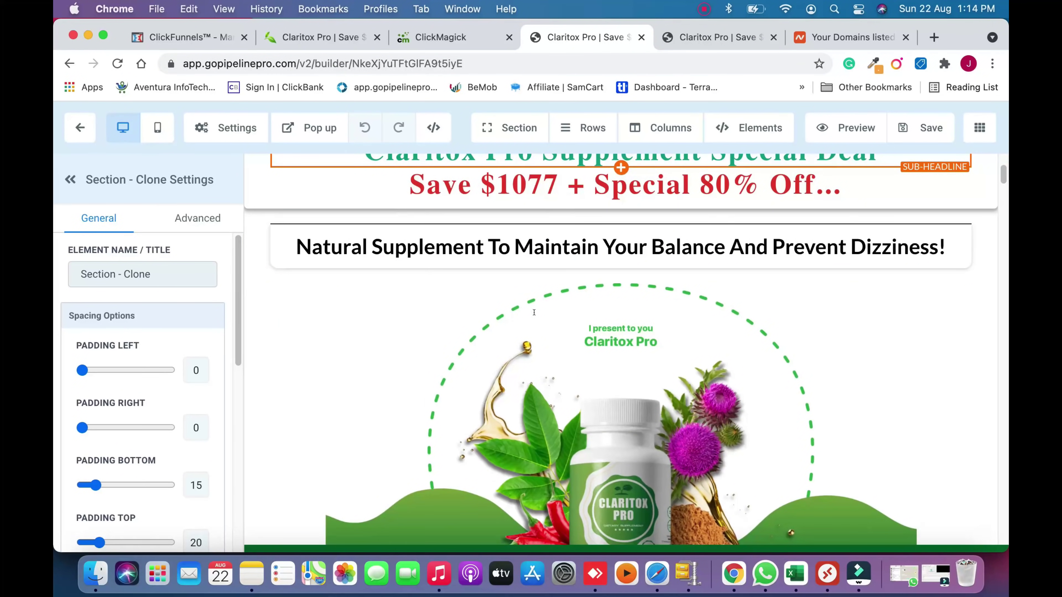
pyautogui.scroll(-2, 534, 316)
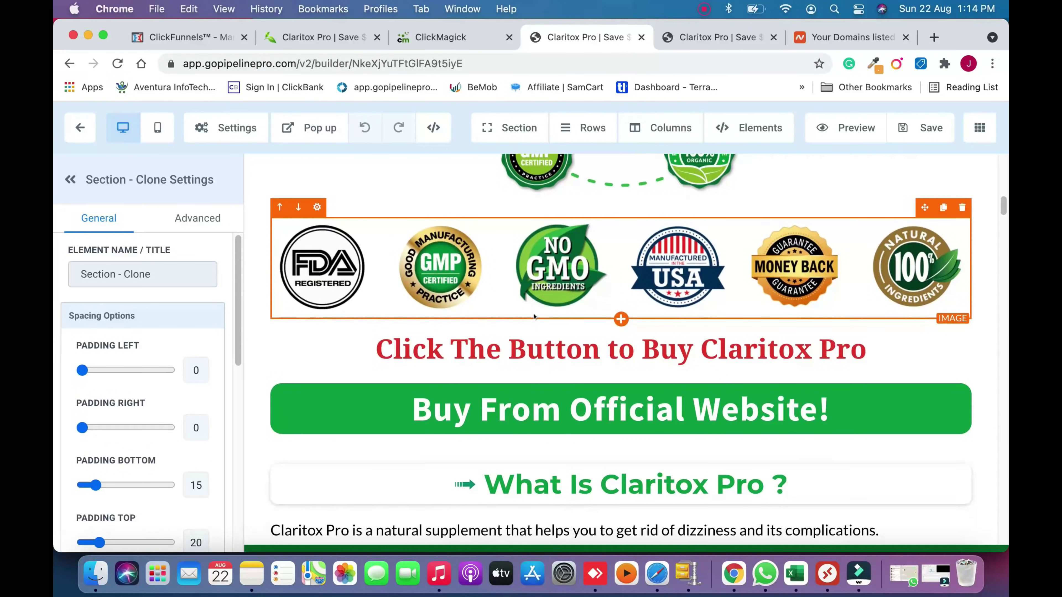
pyautogui.click(535, 411)
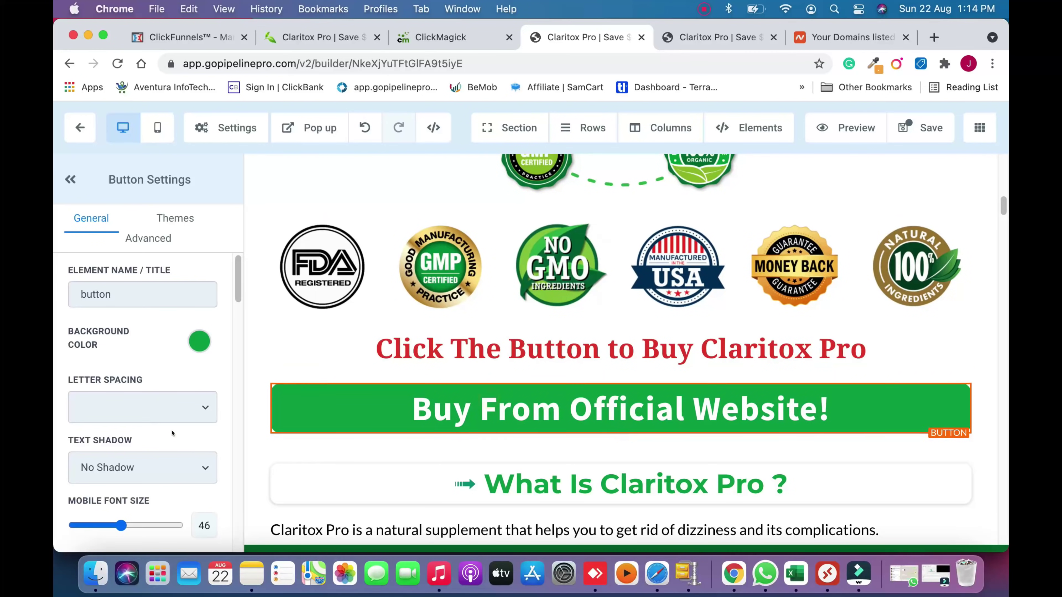
pyautogui.scroll(-15, 145, 487)
pyautogui.scroll(-5, 79, 449)
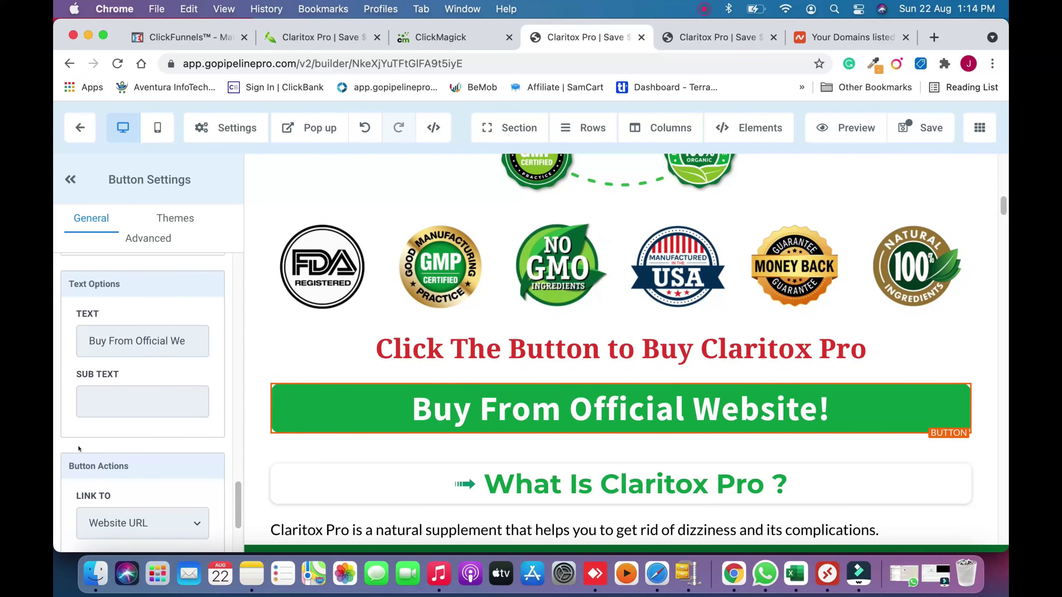
pyautogui.scroll(-5, 131, 381)
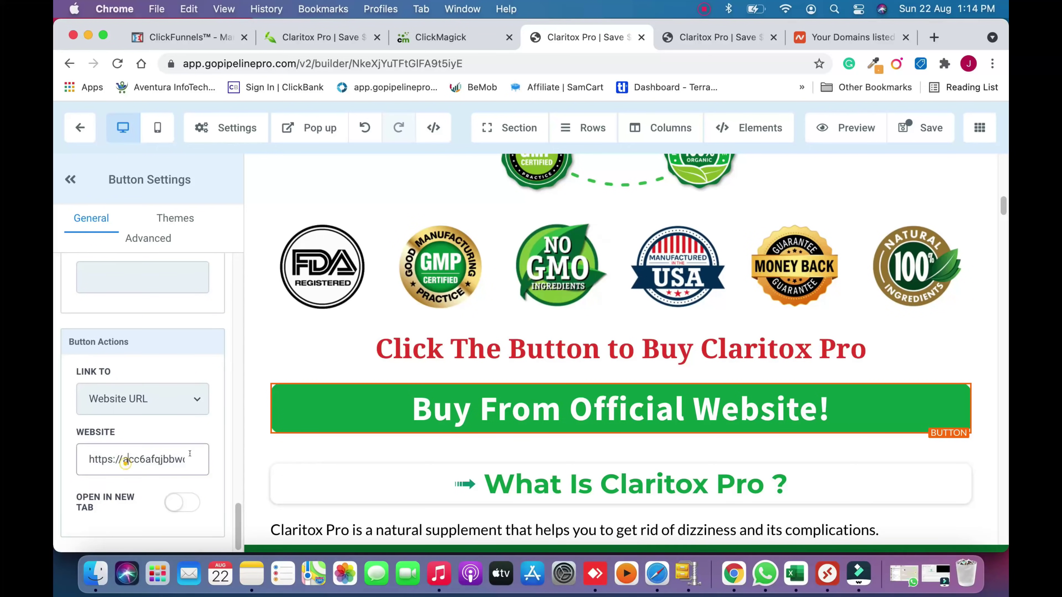
pyautogui.moveTo(116, 456); pyautogui.dragTo(196, 458)
pyautogui.click(158, 459)
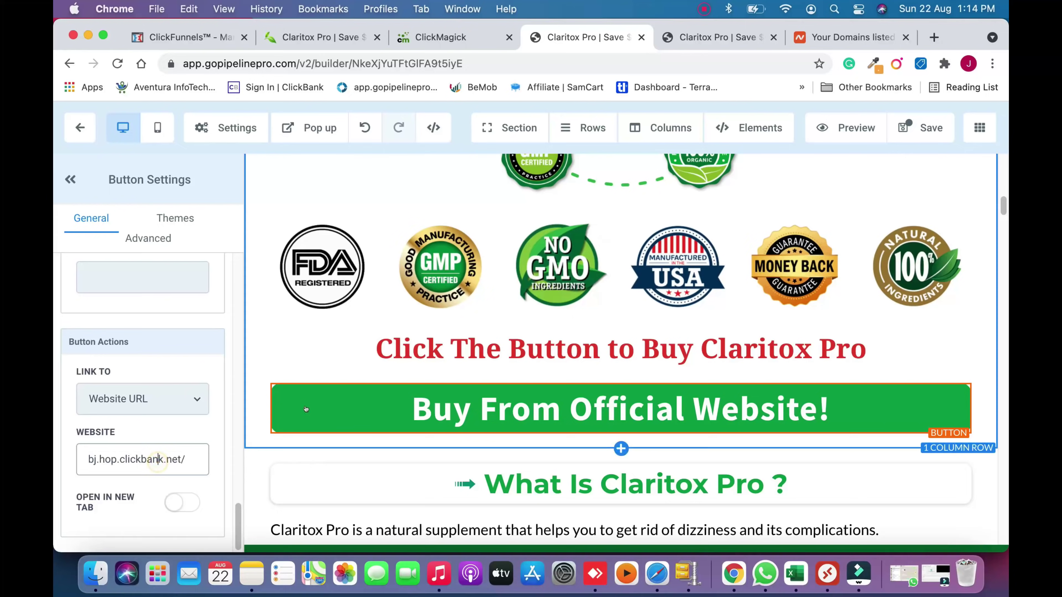
pyautogui.scroll(-20, 596, 402)
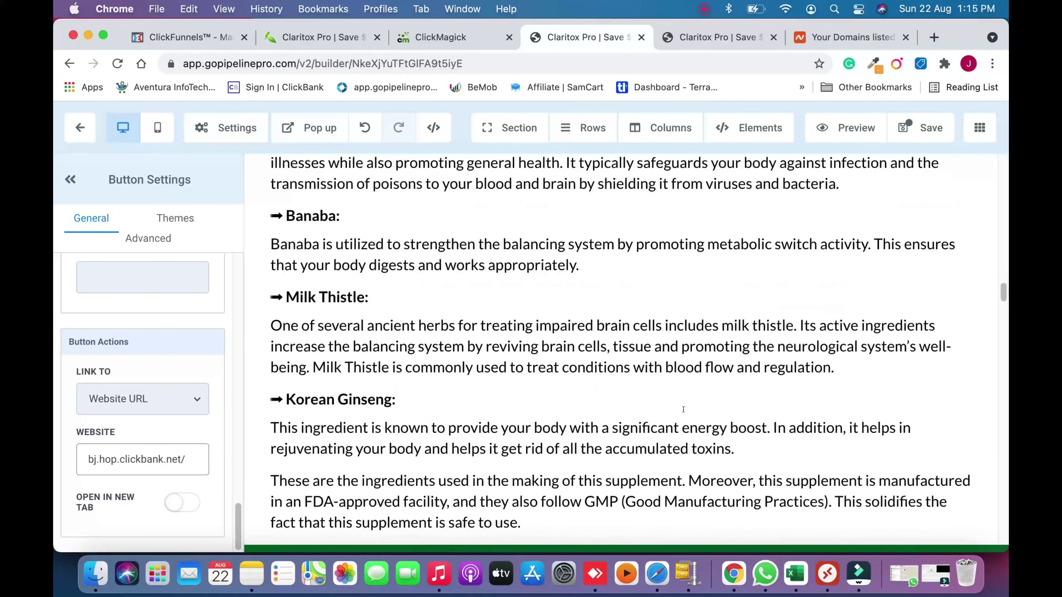
pyautogui.scroll(-6, 683, 410)
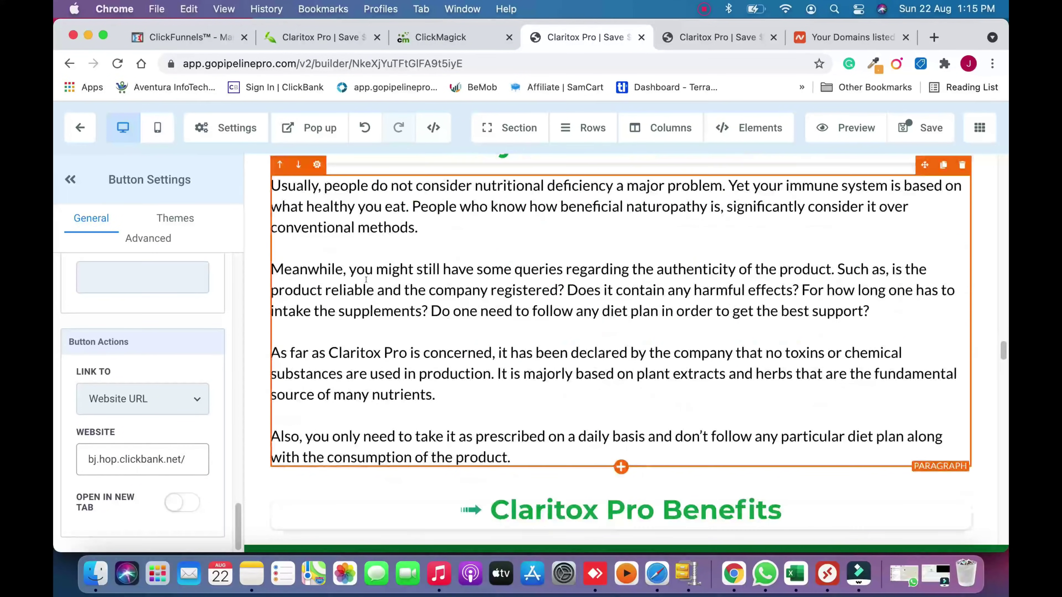
pyautogui.click(158, 128)
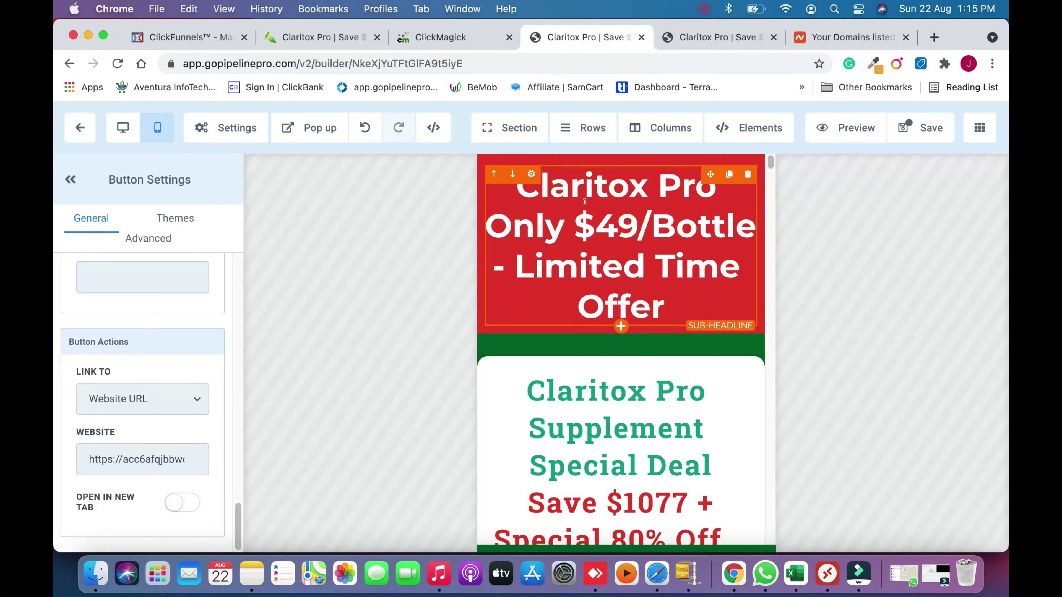
# - Reduce the 'Claritox Pro Only $49/Bottle' sub-headline's mobile font size from 44 to 30
pyautogui.click(612, 215)
pyautogui.scroll(10, 142, 326)
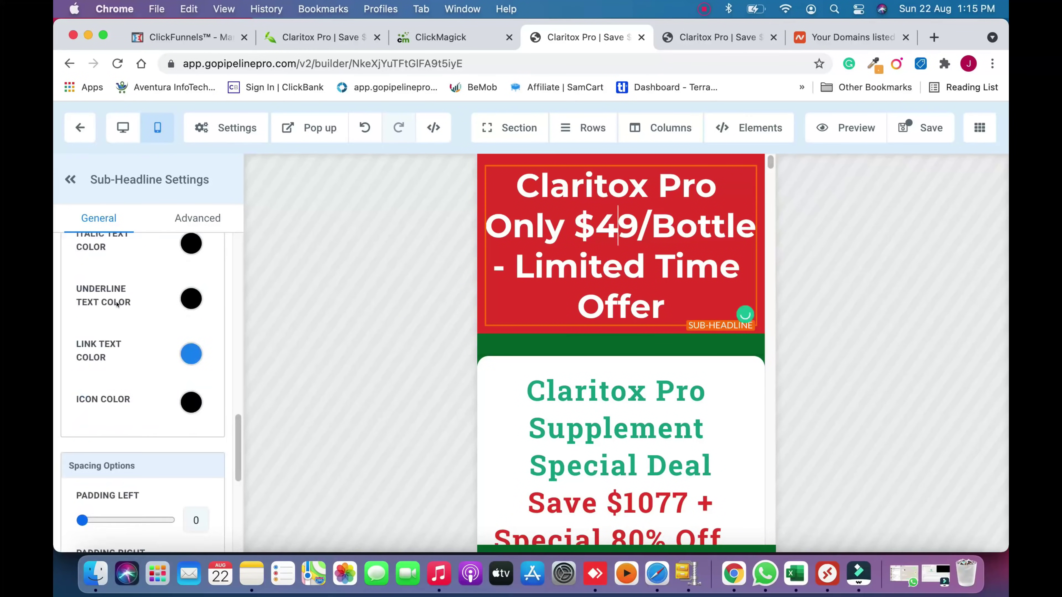
pyautogui.scroll(7, 141, 326)
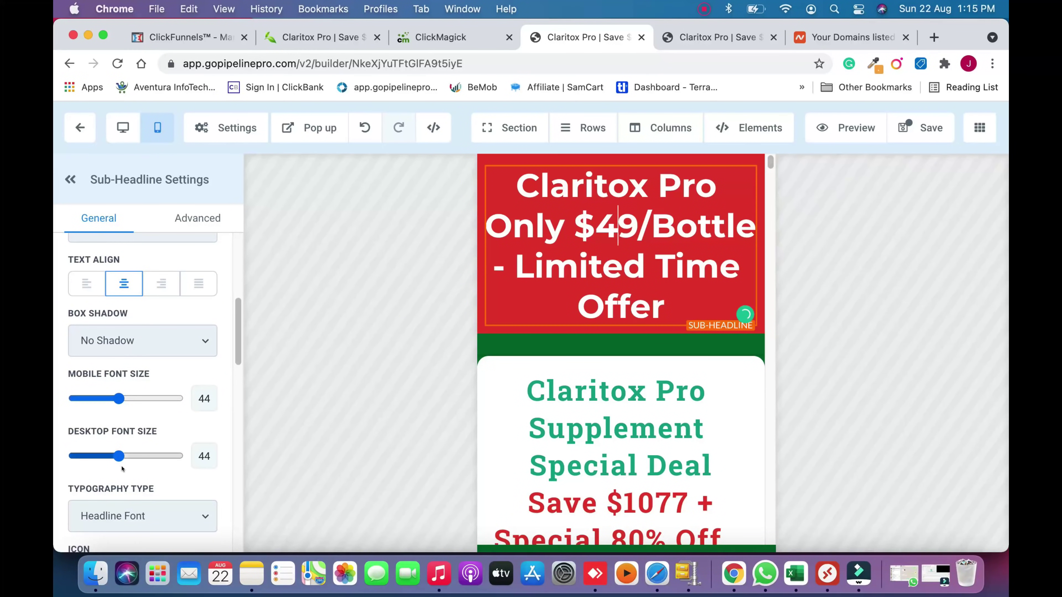
pyautogui.moveTo(113, 396); pyautogui.dragTo(103, 396)
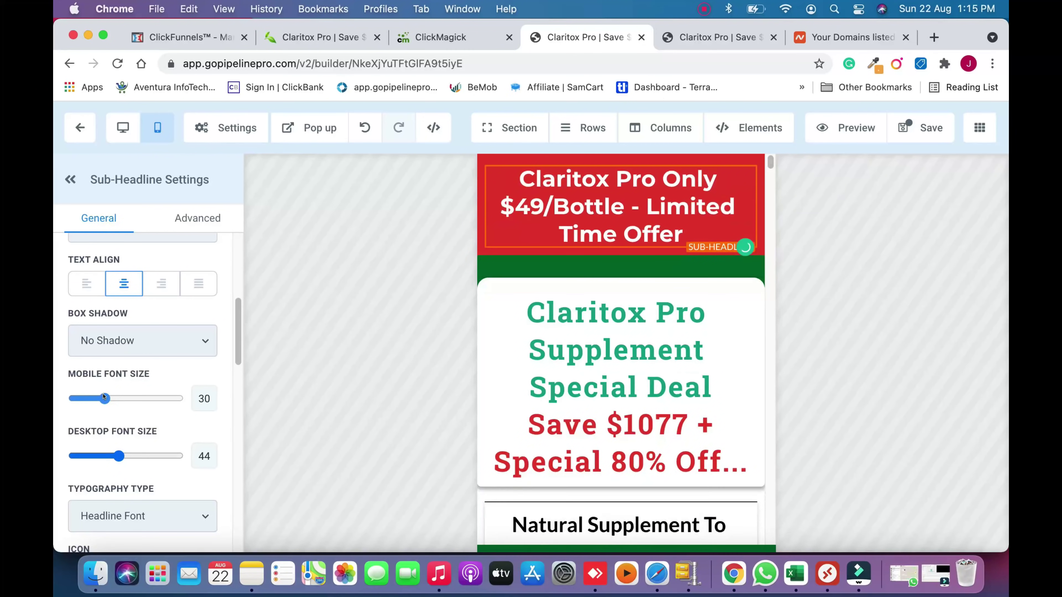
pyautogui.scroll(-5, 644, 345)
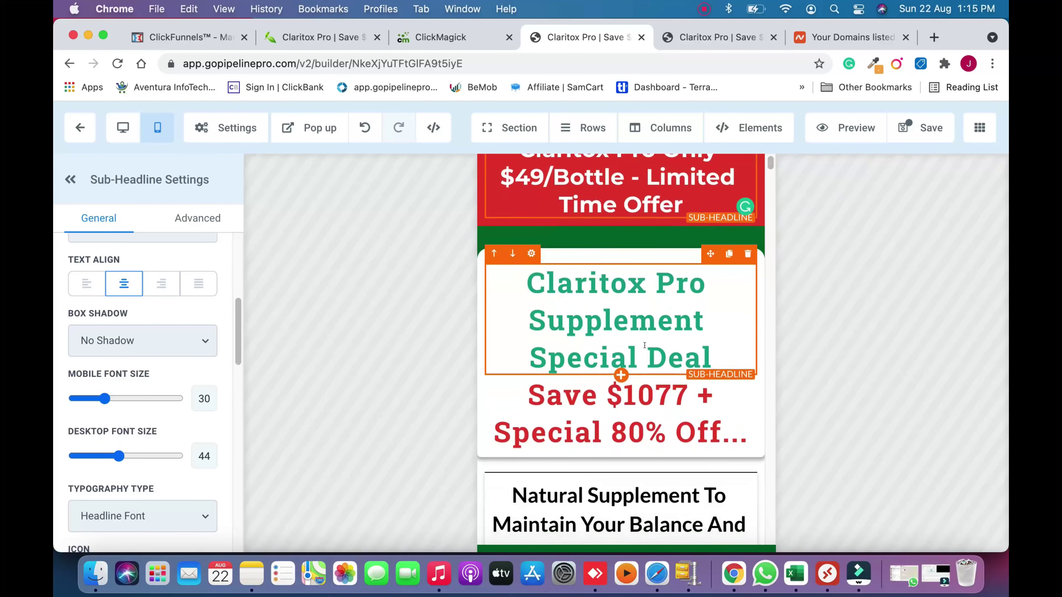
pyautogui.scroll(-15, 644, 345)
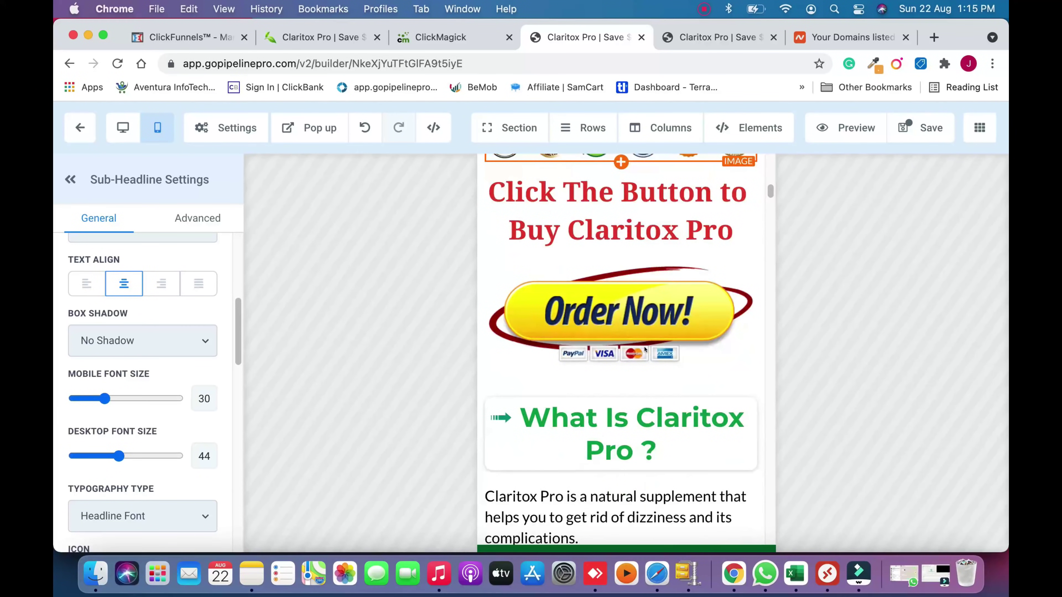
# - Set the Order Now image's action to 'Go to website Url'
pyautogui.click(612, 285)
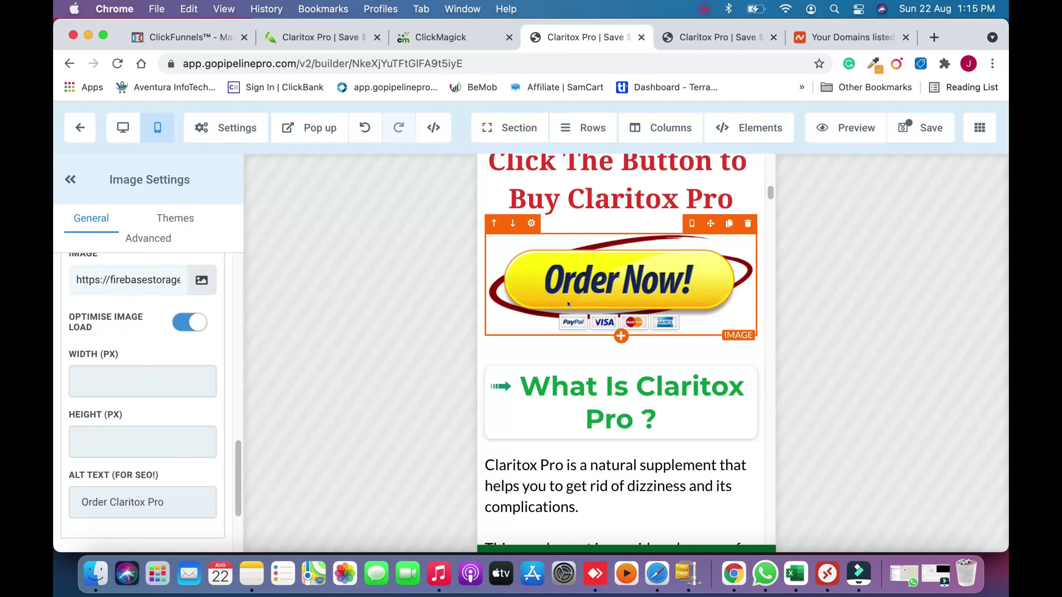
pyautogui.scroll(-5, 150, 443)
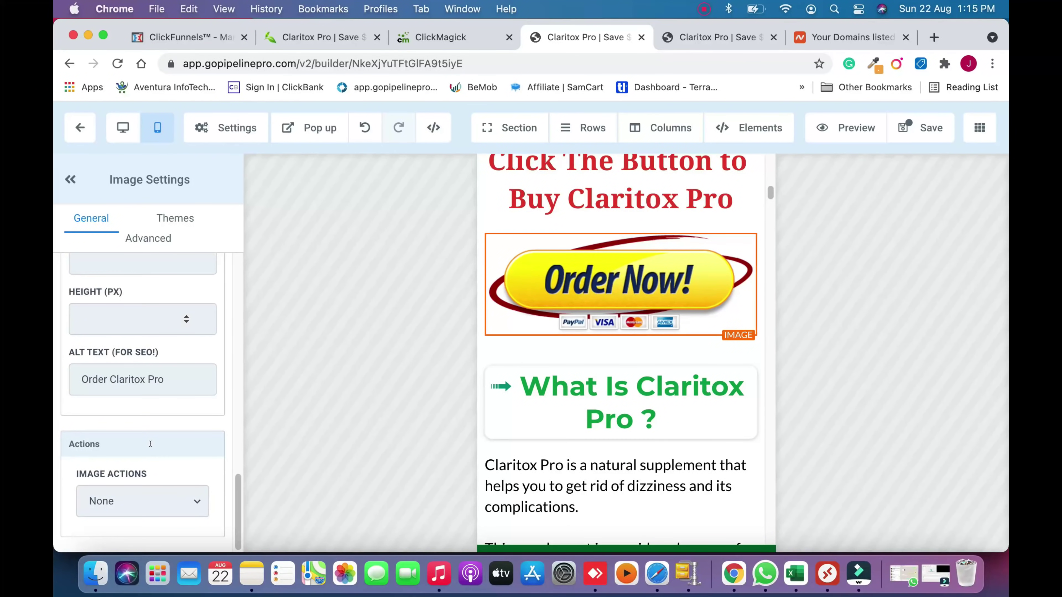
pyautogui.click(145, 500)
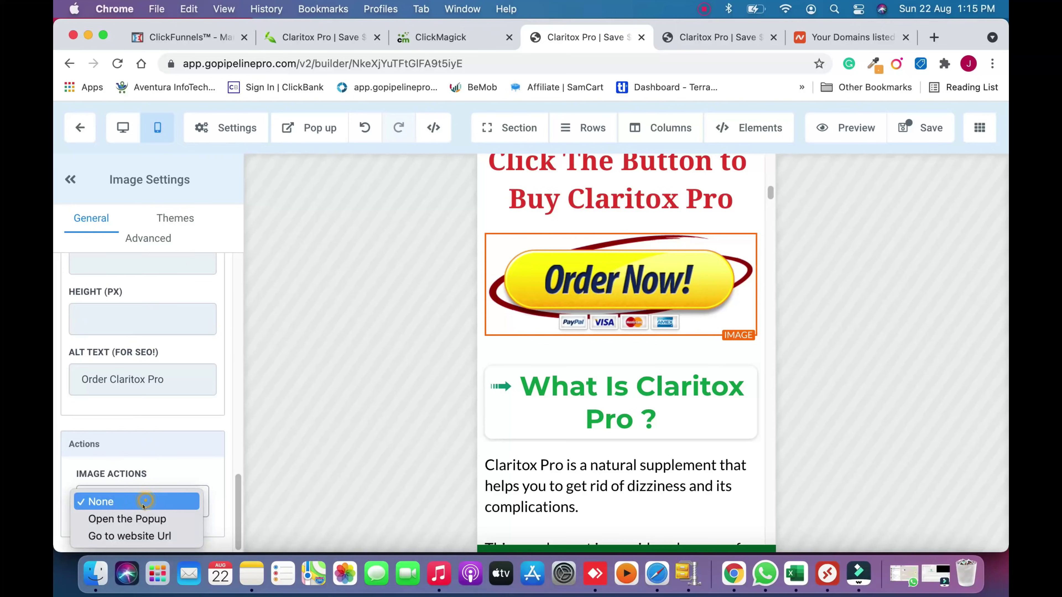
pyautogui.click(100, 537)
pyautogui.scroll(-3, 108, 481)
pyautogui.click(109, 468)
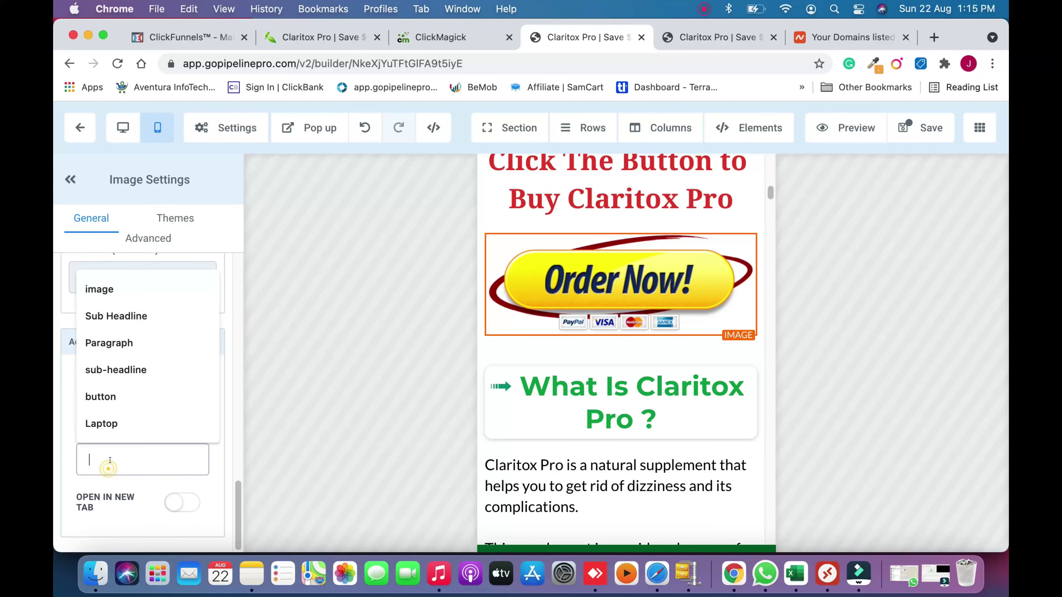
pyautogui.click(428, 408)
pyautogui.scroll(5, 677, 377)
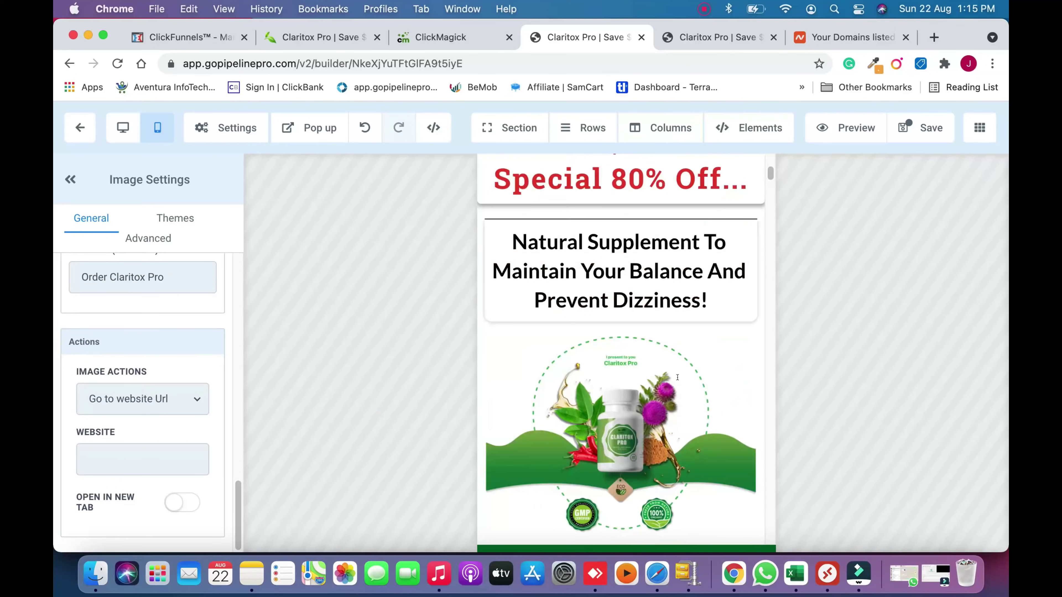
pyautogui.scroll(-15, 677, 377)
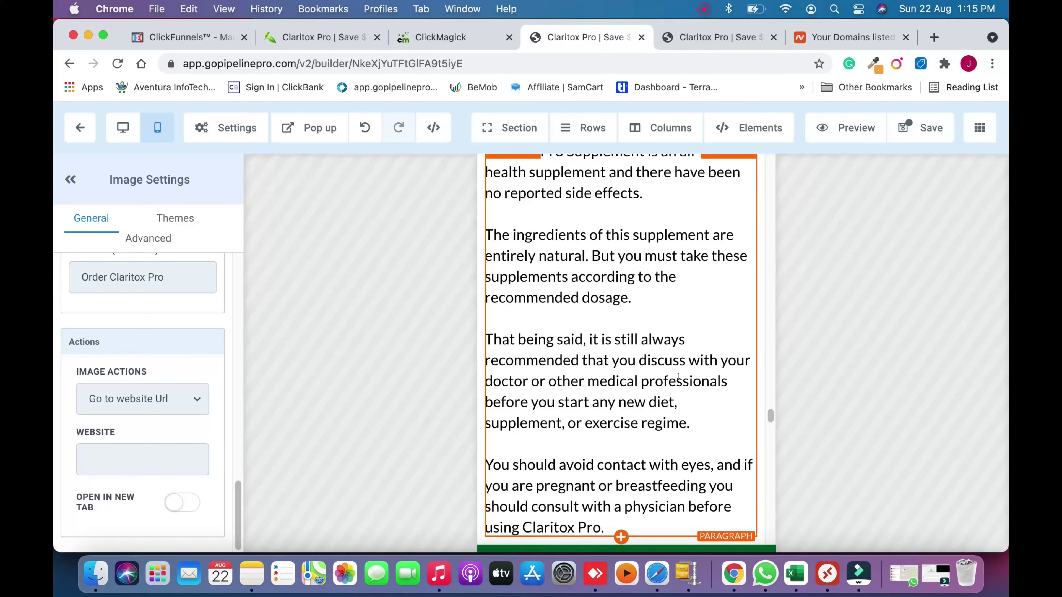
pyautogui.scroll(-5, 678, 376)
# - Stay in the editor, save the page, and return to the live Claritox Pro page
pyautogui.click(69, 123)
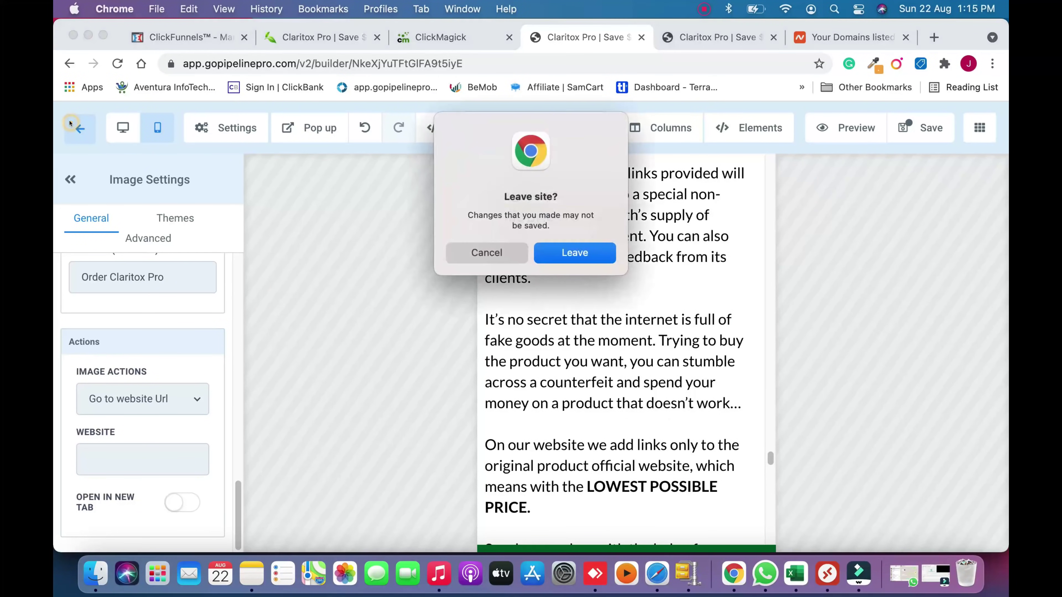
pyautogui.click(468, 255)
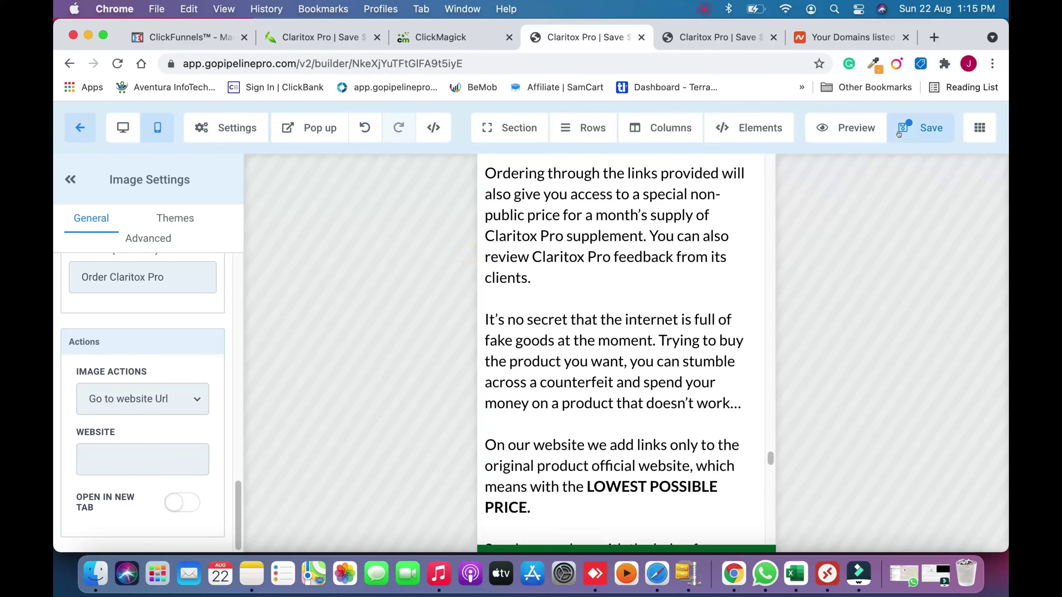
pyautogui.click(920, 128)
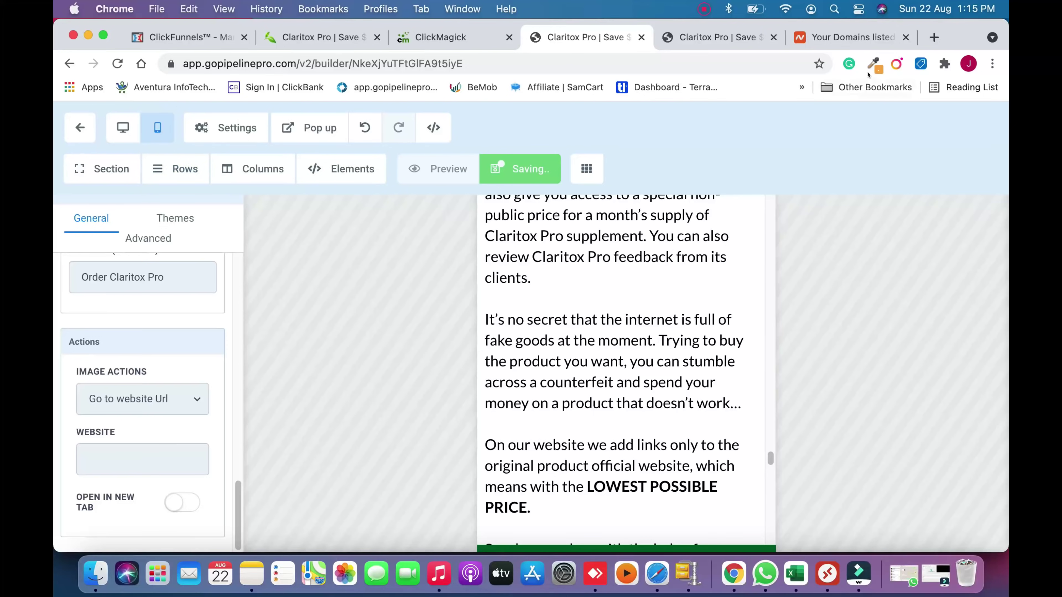
pyautogui.click(711, 37)
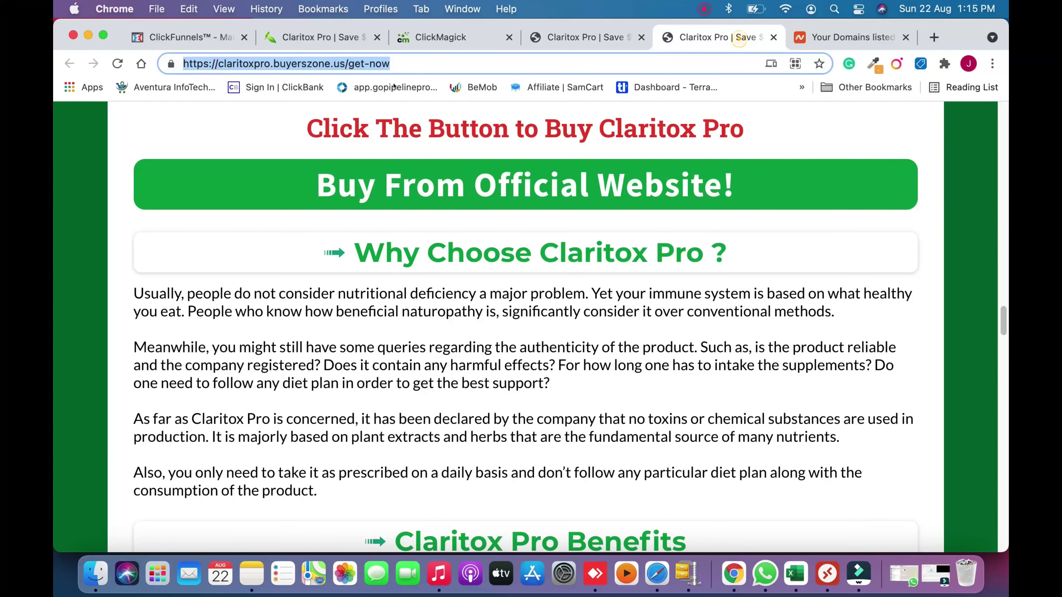
# - Read through the live get-now page, then bring up Namecheap's verification email in Safari
pyautogui.click(434, 65)
pyautogui.scroll(20, 522, 335)
pyautogui.scroll(-1, 522, 334)
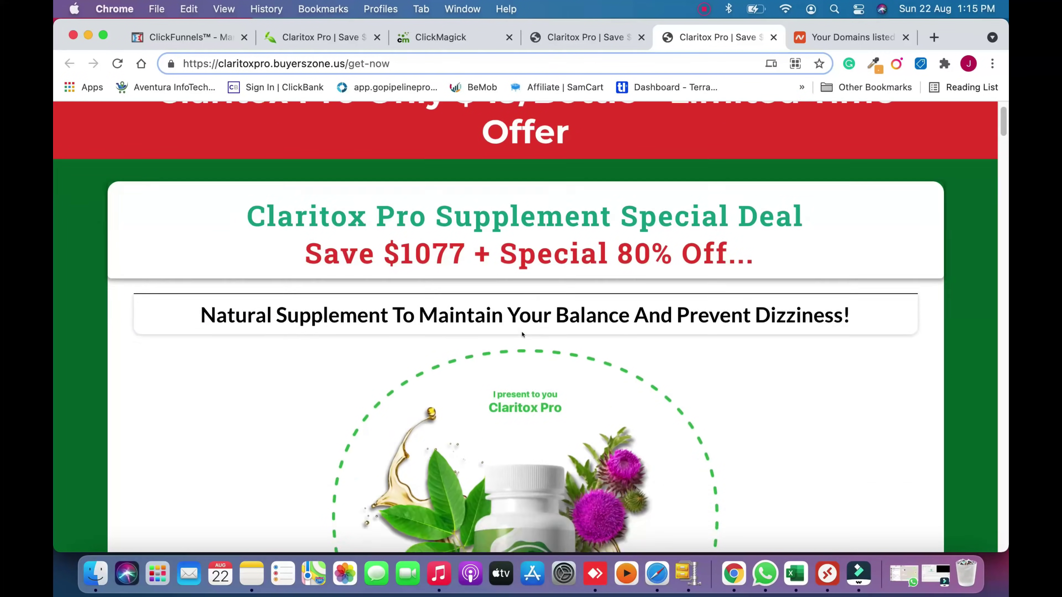
pyautogui.scroll(-20, 522, 335)
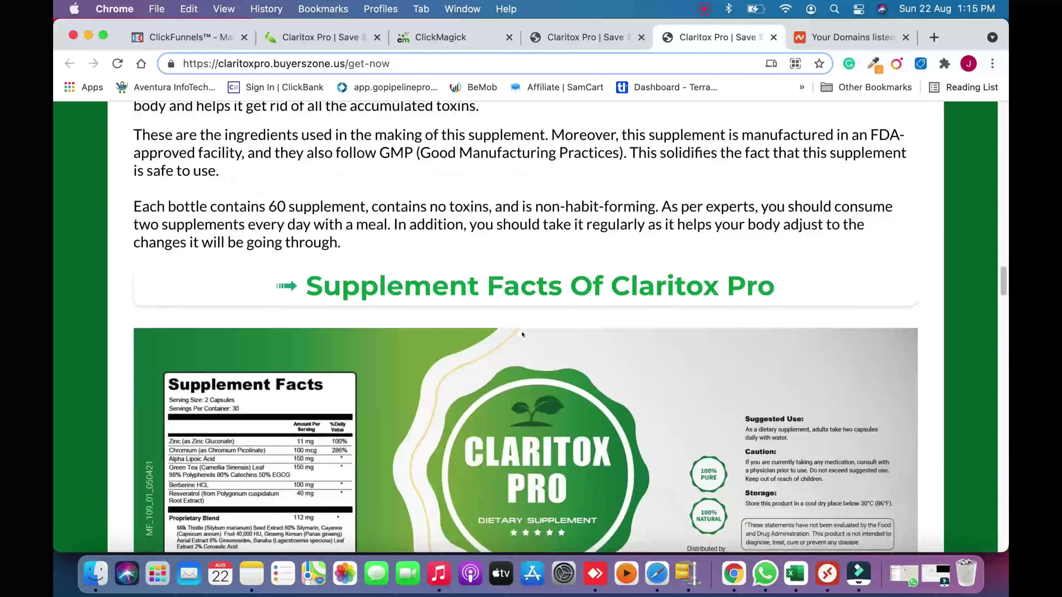
pyautogui.scroll(-20, 522, 335)
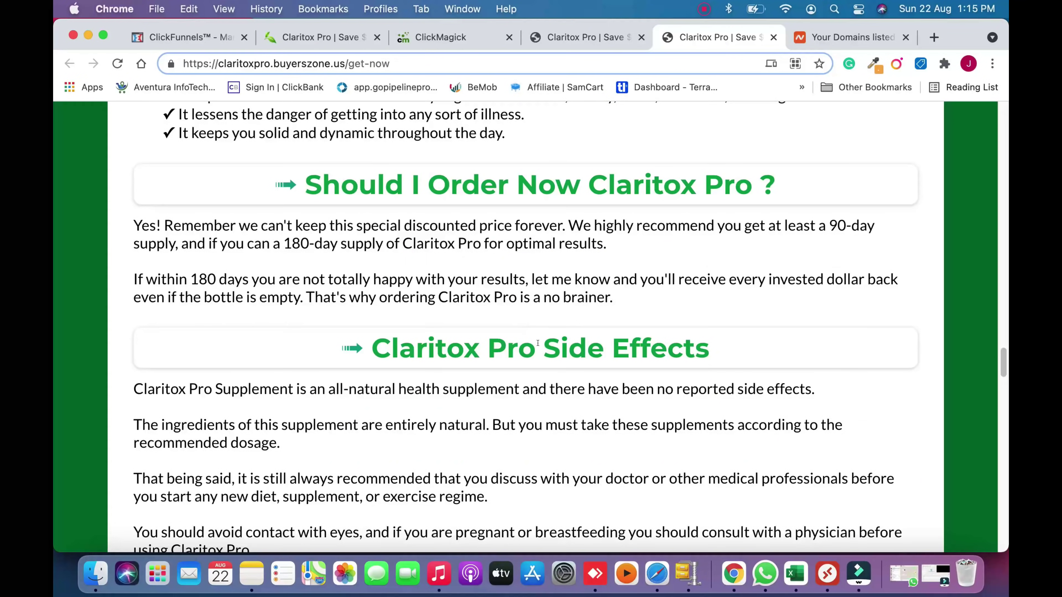
pyautogui.scroll(-10, 537, 343)
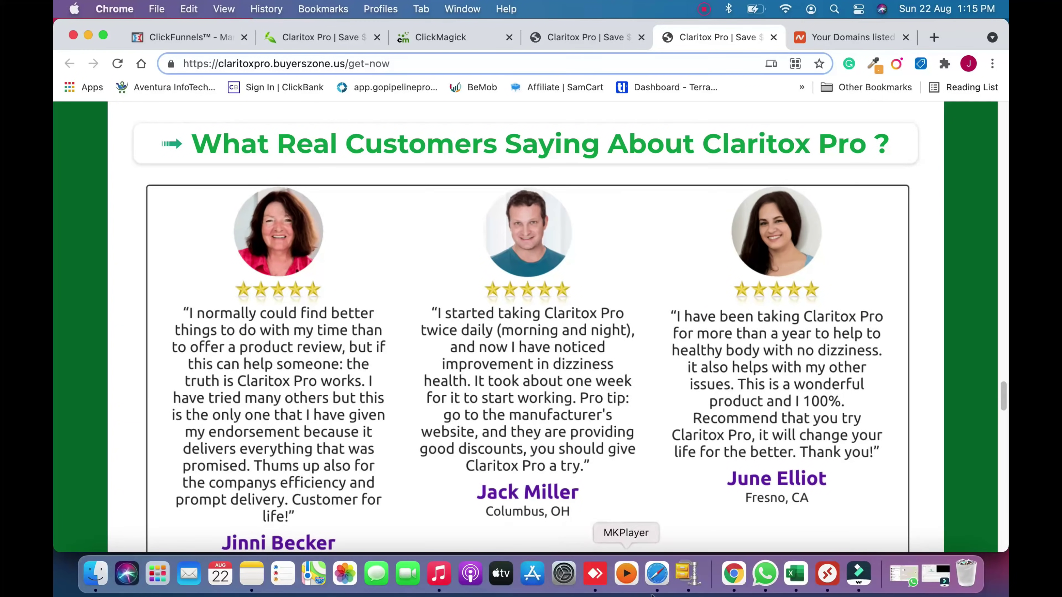
pyautogui.click(657, 573)
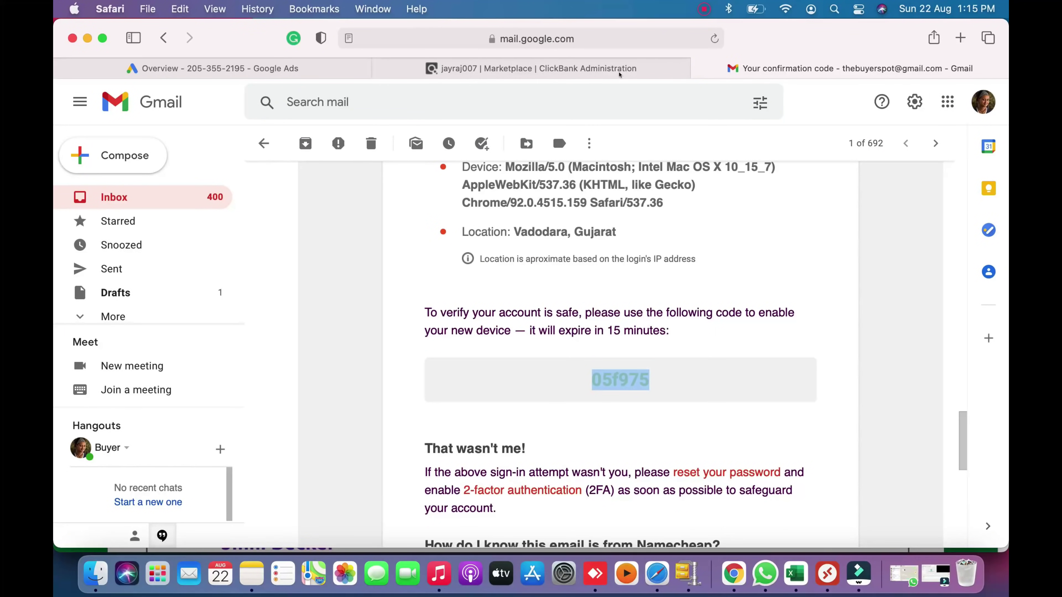
# - Close the Gmail email and return to ClickMagick's Stats At A Glance dashboard in Chrome
pyautogui.press('super+w')
pyautogui.click(397, 69)
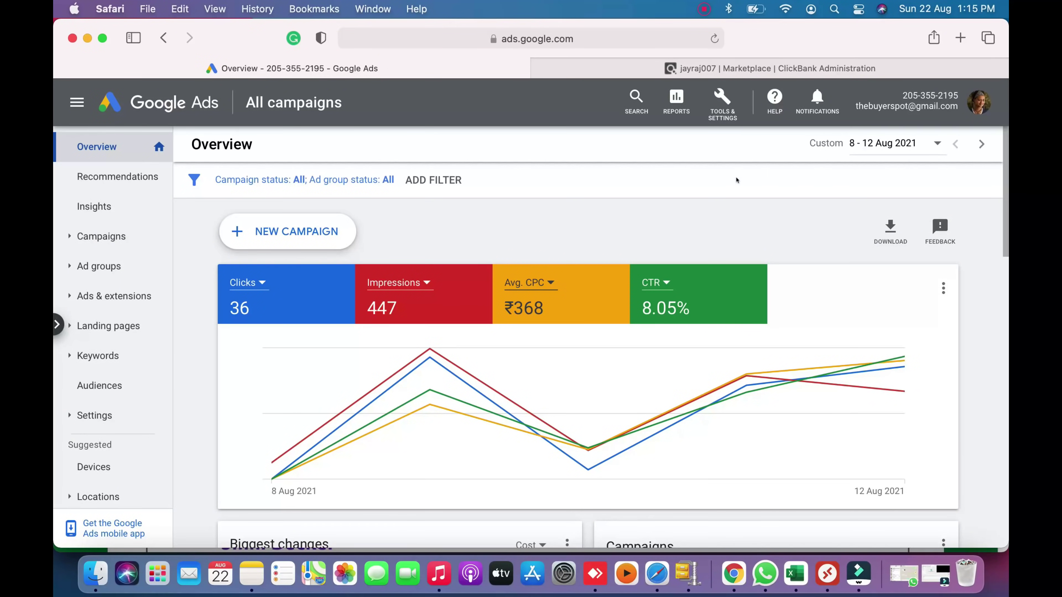
pyautogui.press('super+Tab')
pyautogui.press('super+Tab')
pyautogui.press('super+Tab')
pyautogui.click(451, 34)
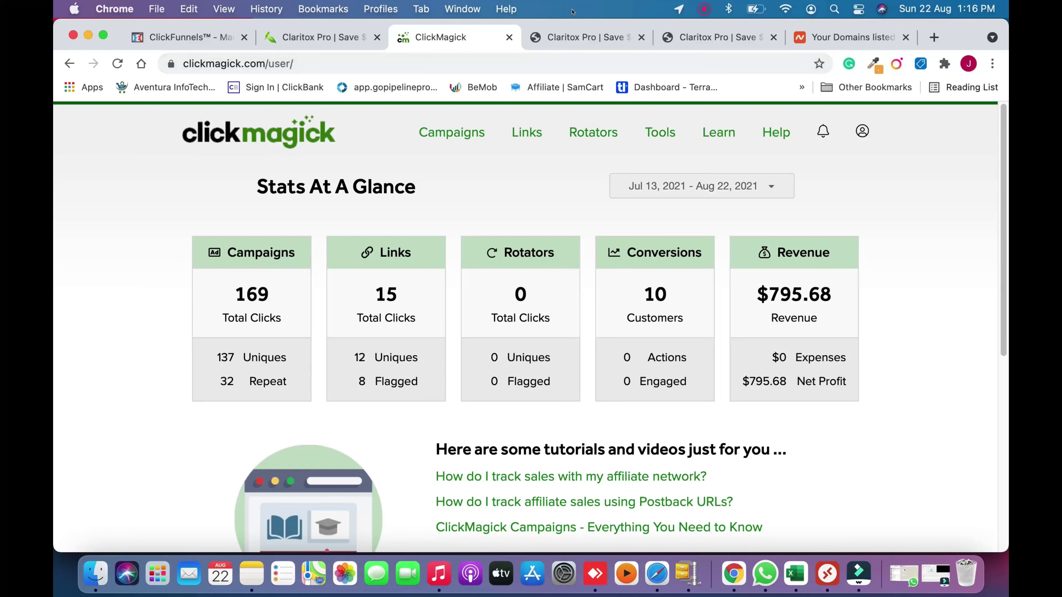
# - Open the live claritoxpro.buyerszone.us/get-now page and review its ingredients, supplement facts and side effects
pyautogui.hotkey('ctrl', 'Tab')
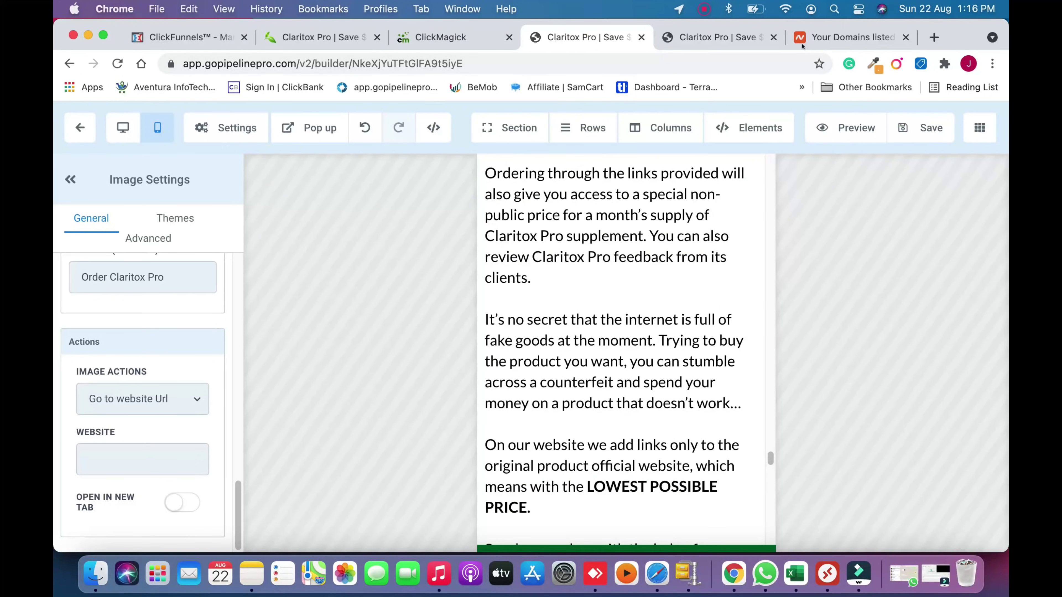
pyautogui.click(712, 37)
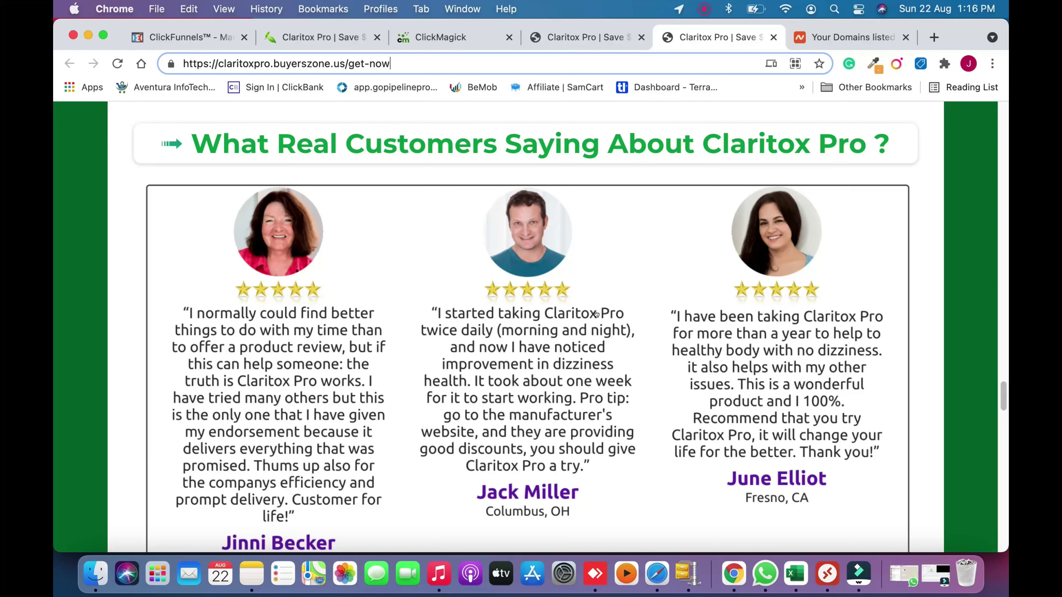
pyautogui.scroll(10, 595, 314)
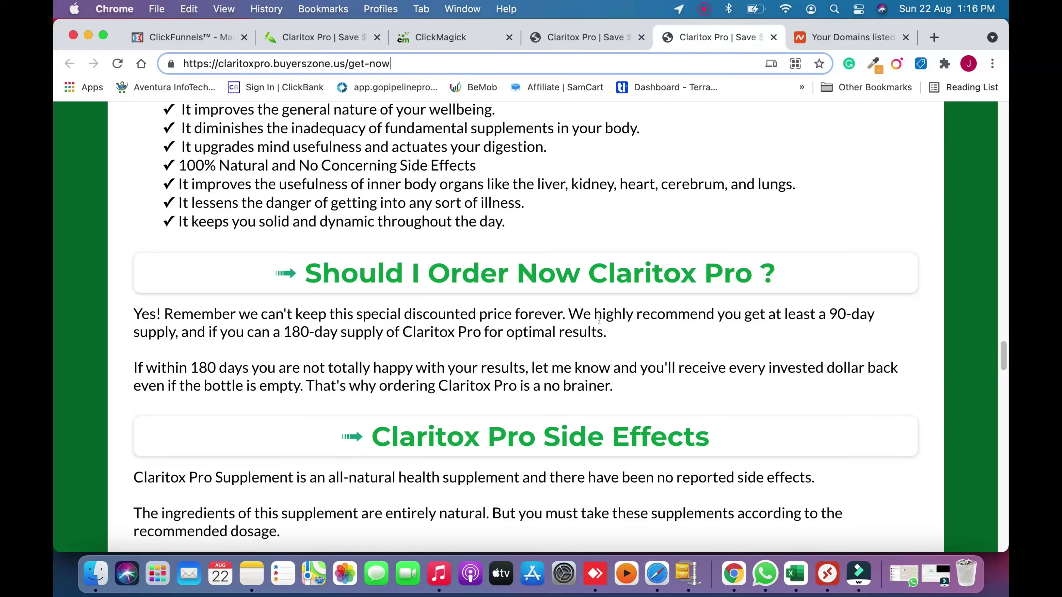
pyautogui.scroll(15, 598, 320)
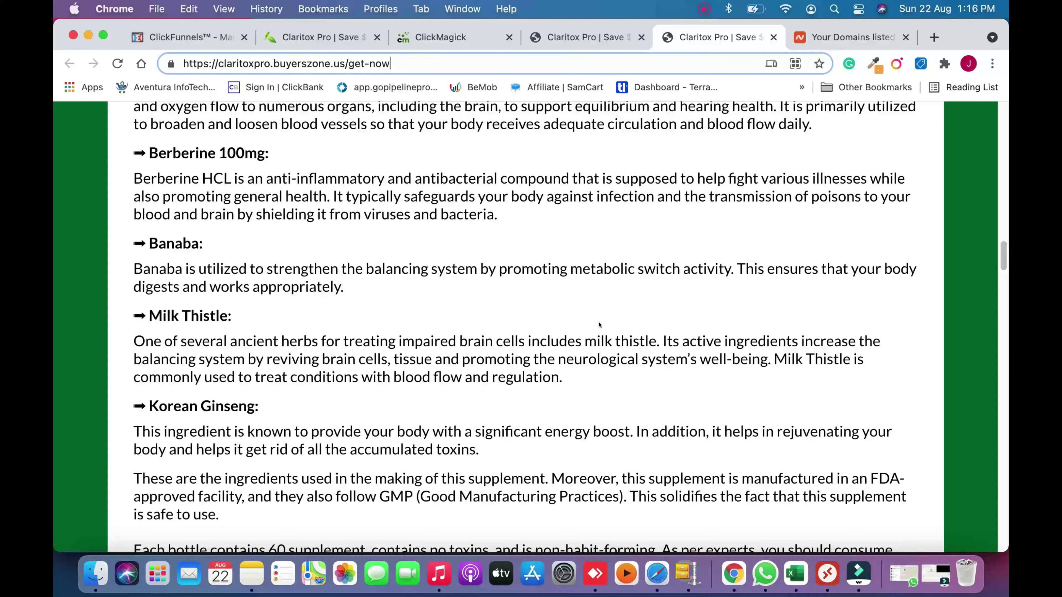
pyautogui.scroll(10, 598, 324)
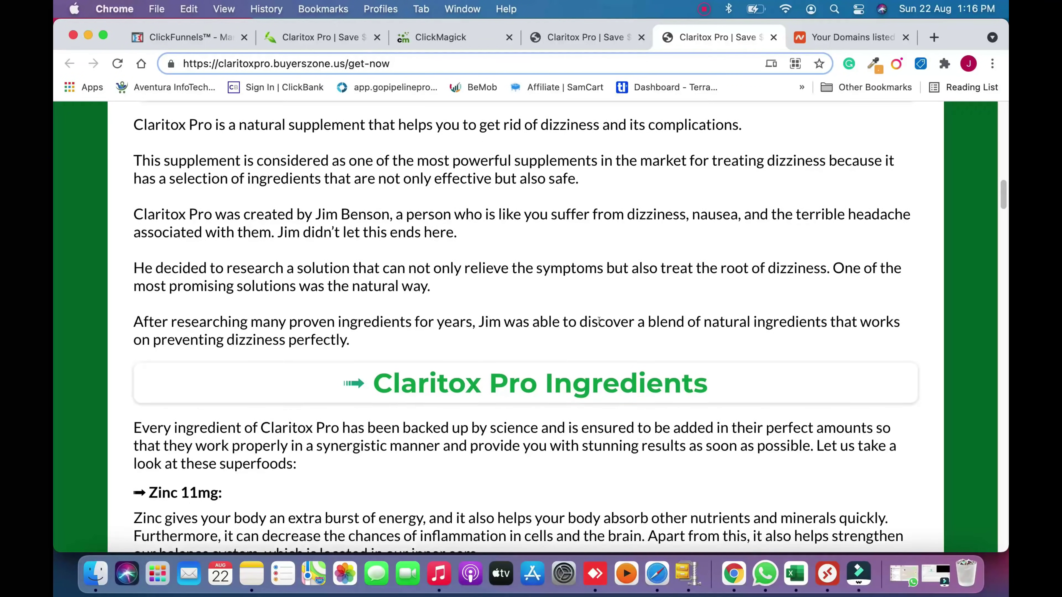
pyautogui.scroll(10, 598, 321)
pyautogui.scroll(-10, 596, 322)
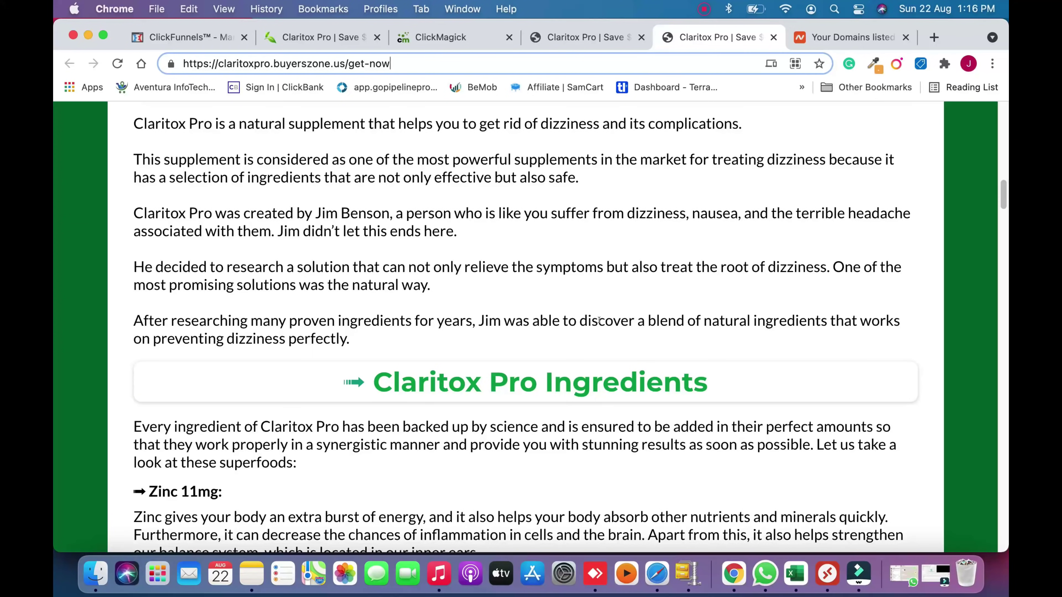
pyautogui.scroll(10, 589, 362)
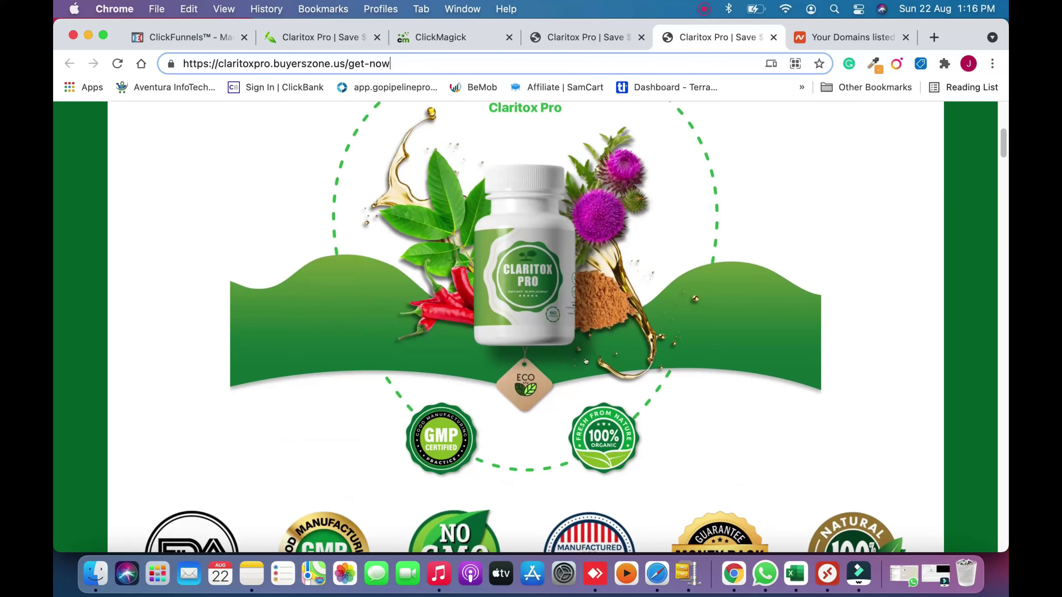
pyautogui.scroll(5, 585, 361)
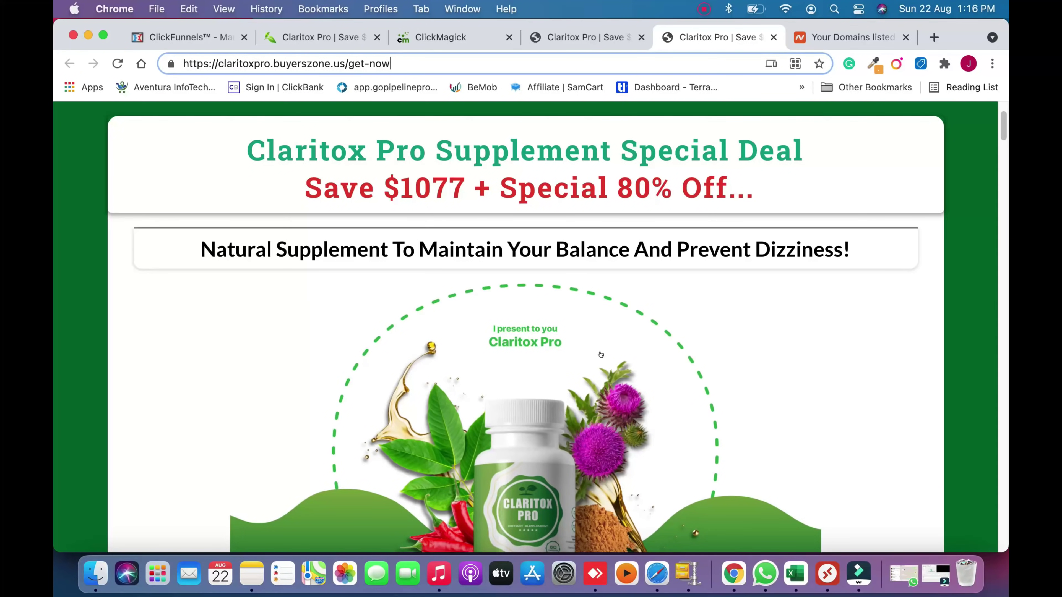
pyautogui.scroll(-8, 601, 355)
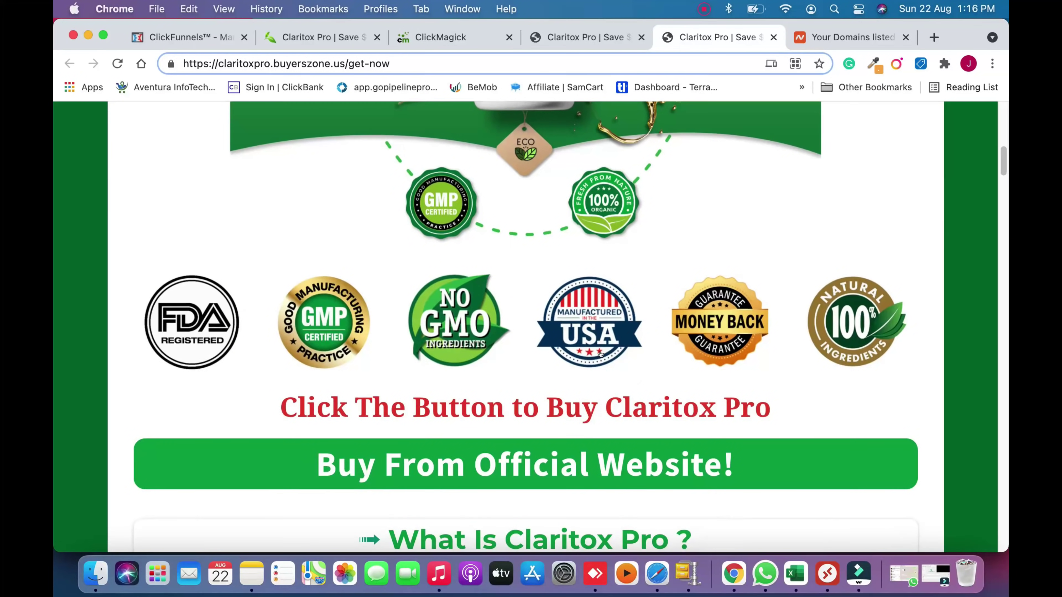
pyautogui.scroll(-10, 603, 351)
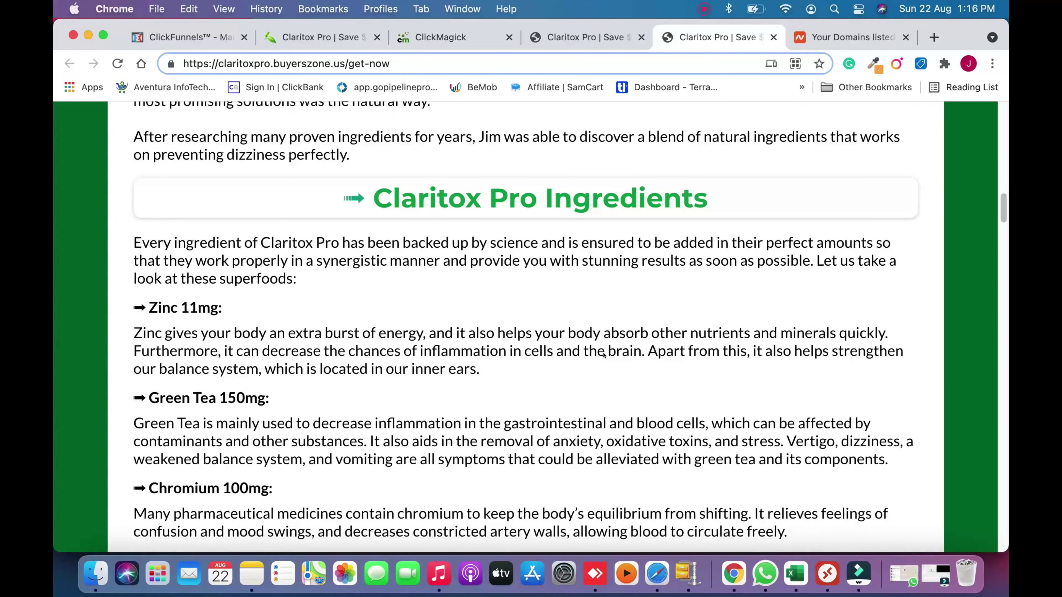
pyautogui.scroll(-15, 603, 355)
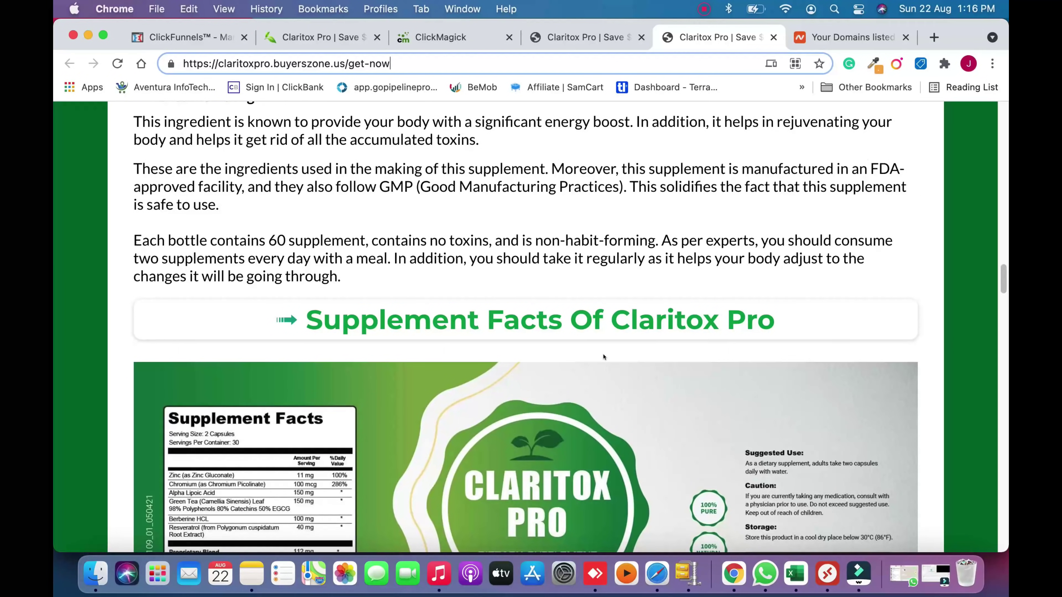
pyautogui.scroll(-5, 603, 356)
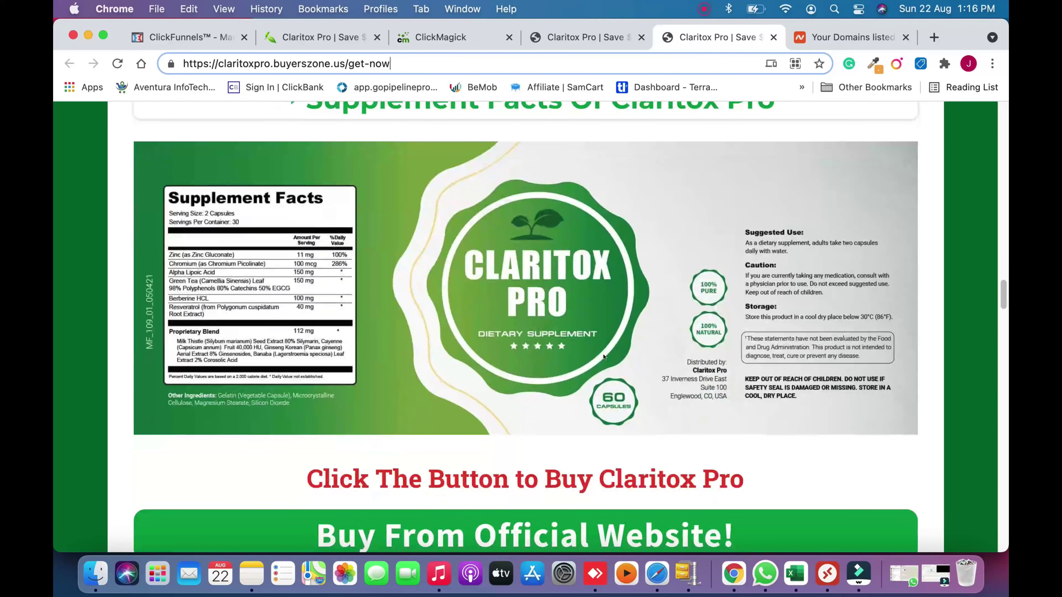
pyautogui.scroll(-5, 601, 356)
pyautogui.scroll(-10, 600, 355)
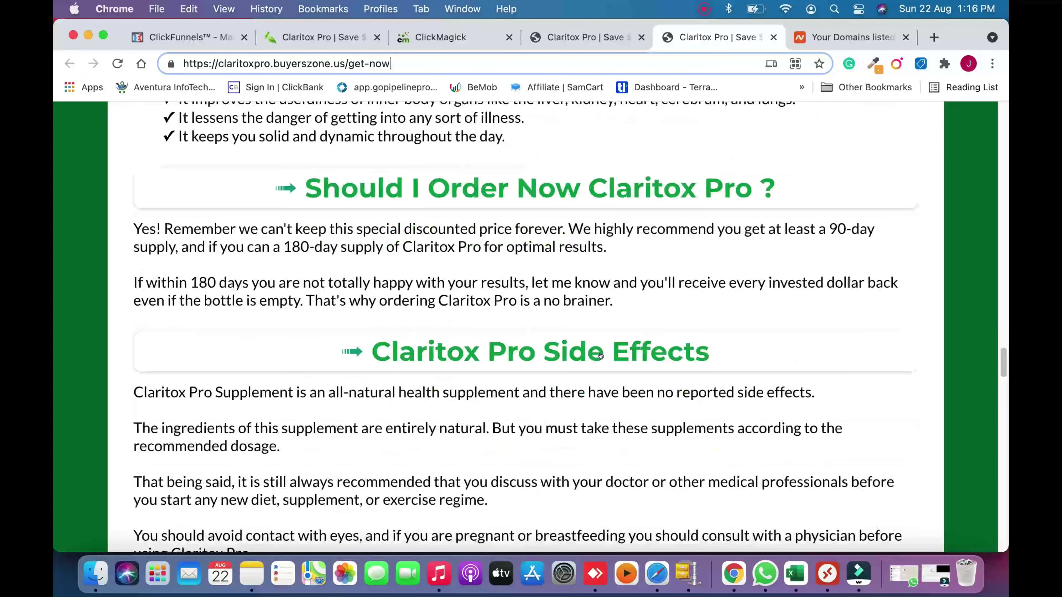
pyautogui.scroll(15, 603, 352)
pyautogui.scroll(15, 603, 352)
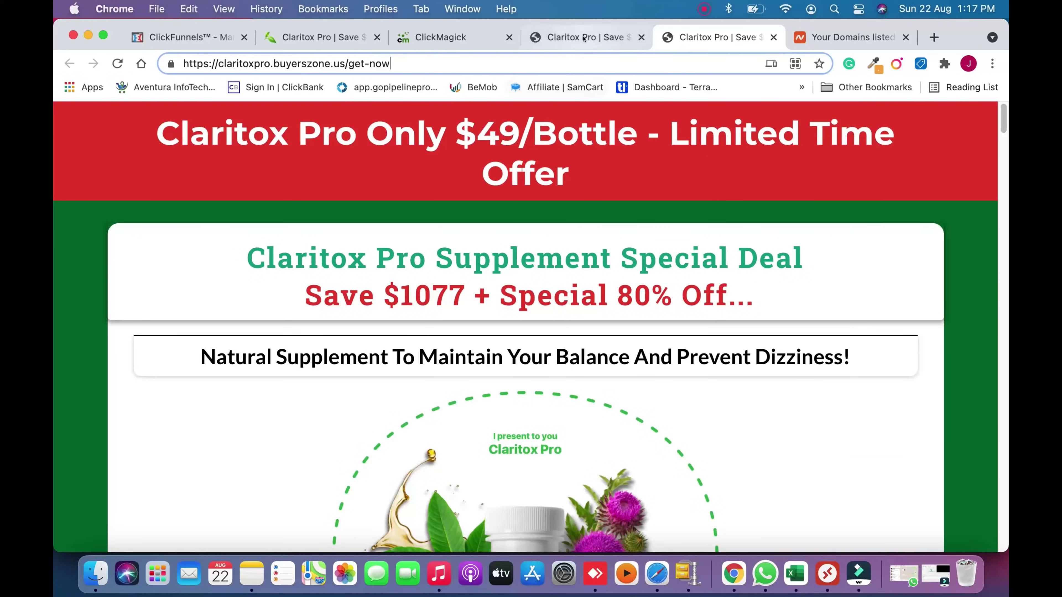
pyautogui.click(414, 41)
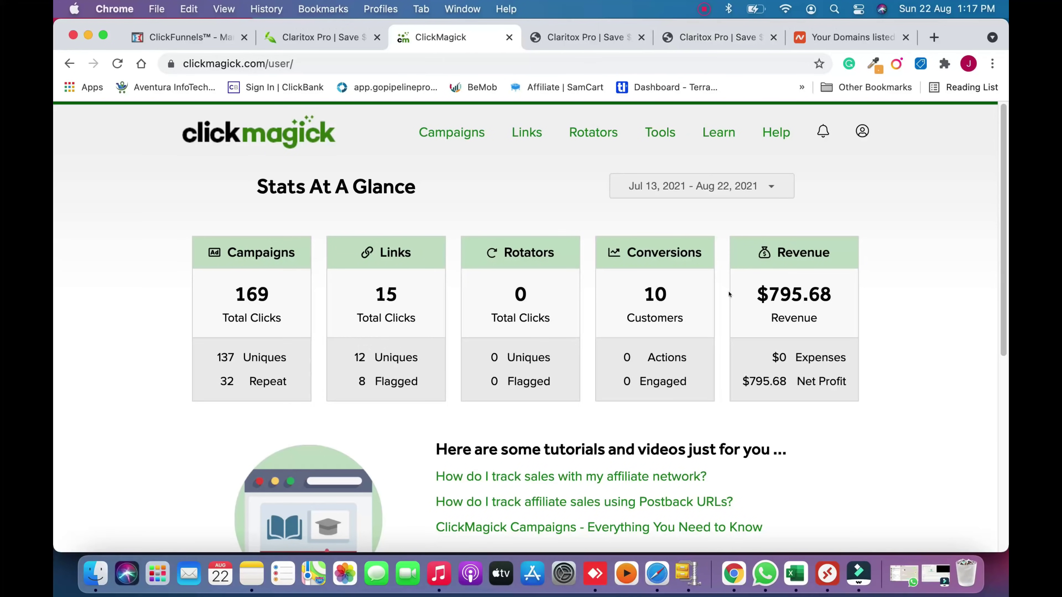
pyautogui.click(702, 37)
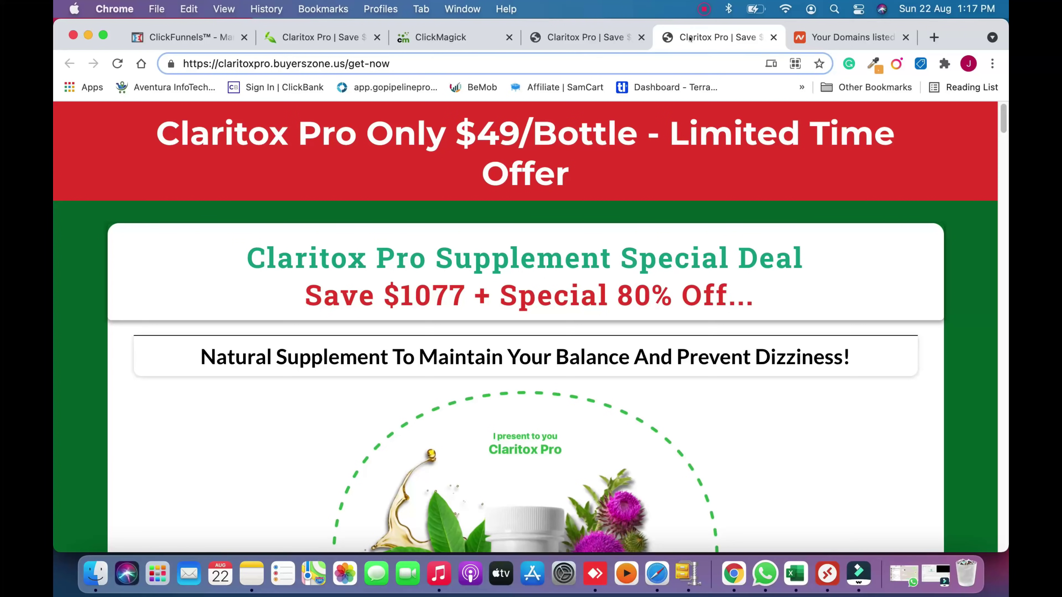
pyautogui.tripleClick(539, 64)
pyautogui.press('super+c')
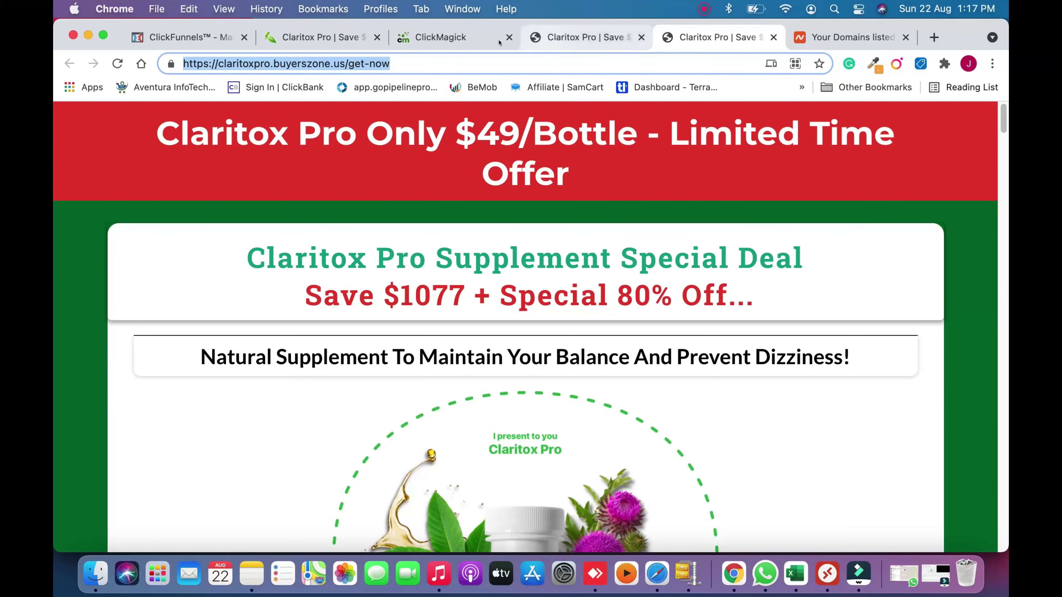
pyautogui.click(447, 37)
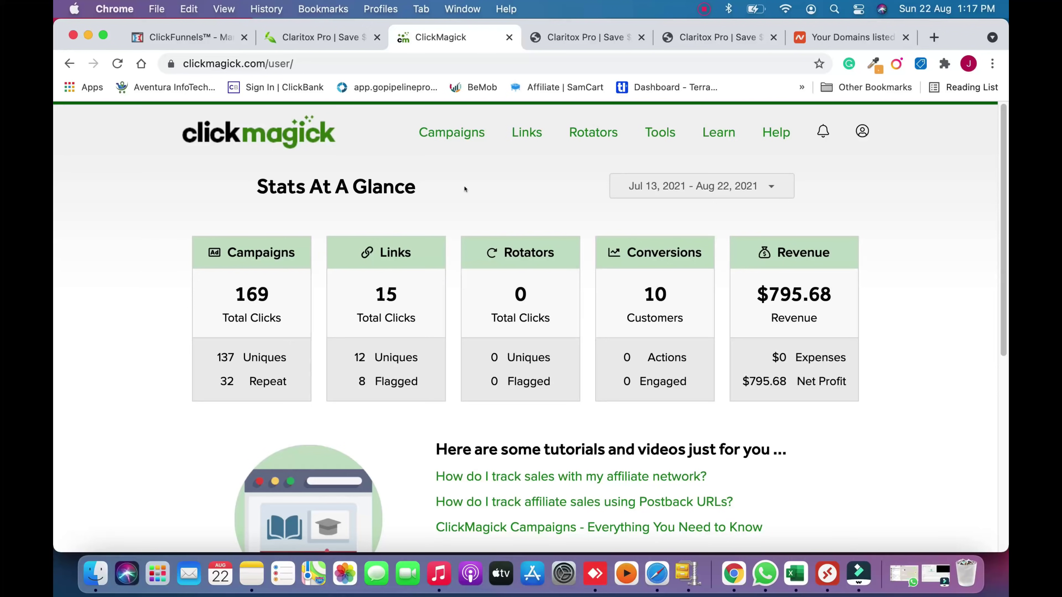
# - Go to ClickMagick's Campaigns page, via the home dashboard and back
pyautogui.tripleClick(258, 188)
pyautogui.click(428, 187)
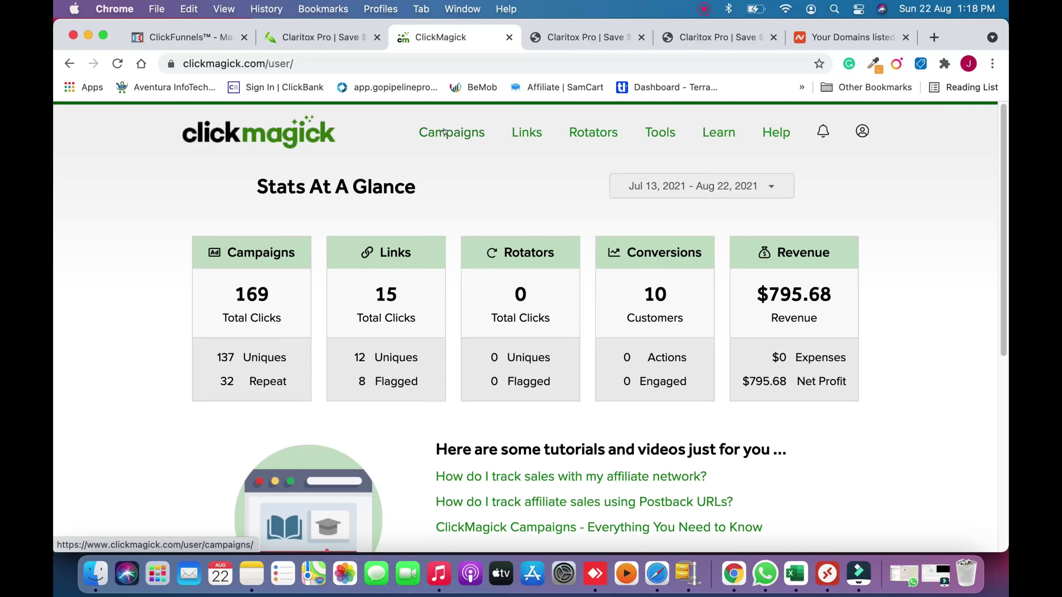
pyautogui.click(444, 131)
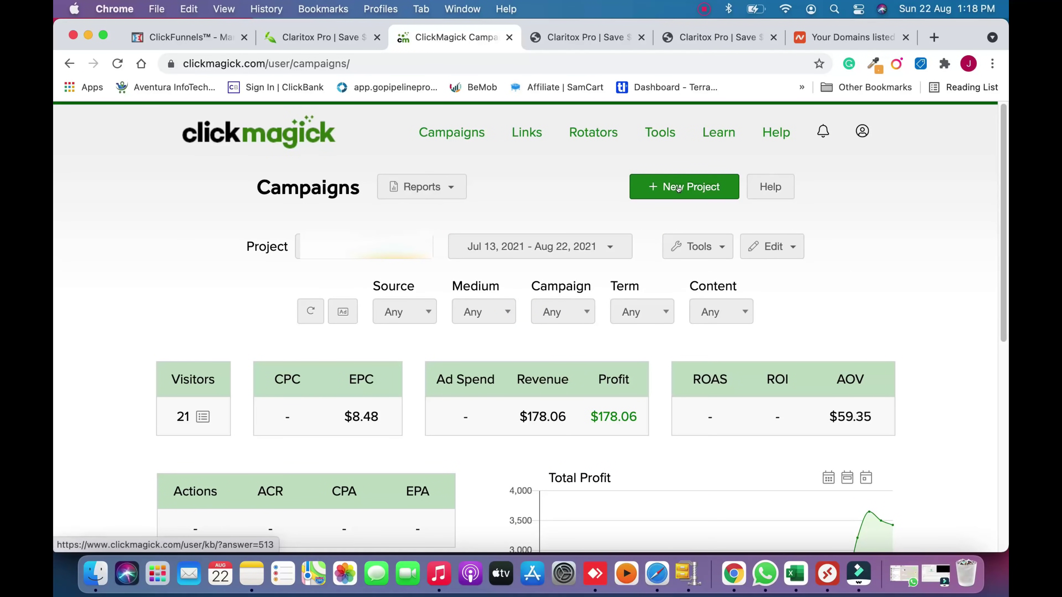
pyautogui.click(263, 140)
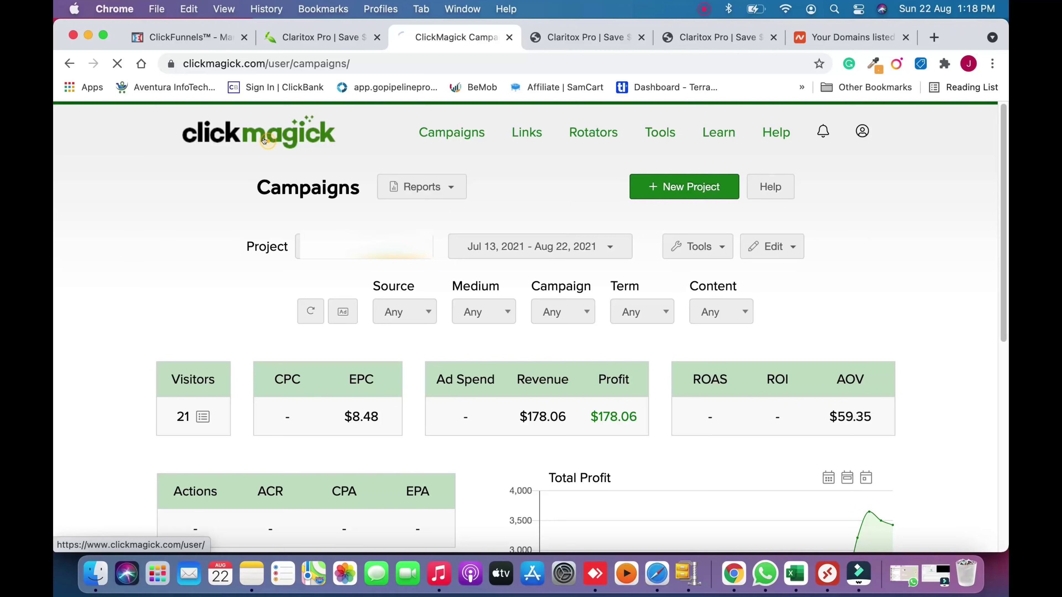
pyautogui.click(449, 134)
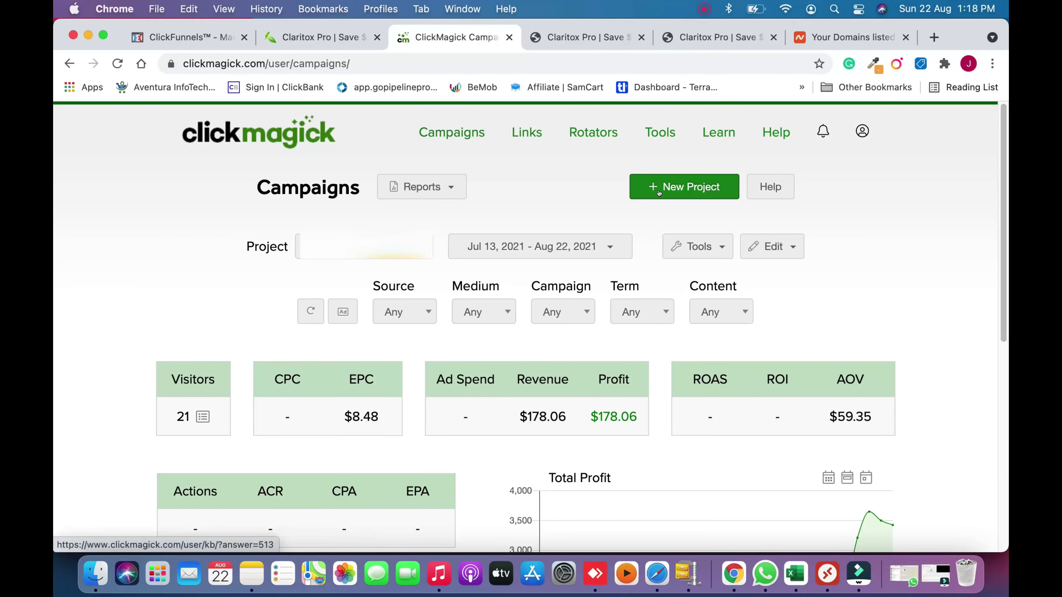
# - Open the New Project help article in a new tab, then bring up account options
pyautogui.click(664, 189)
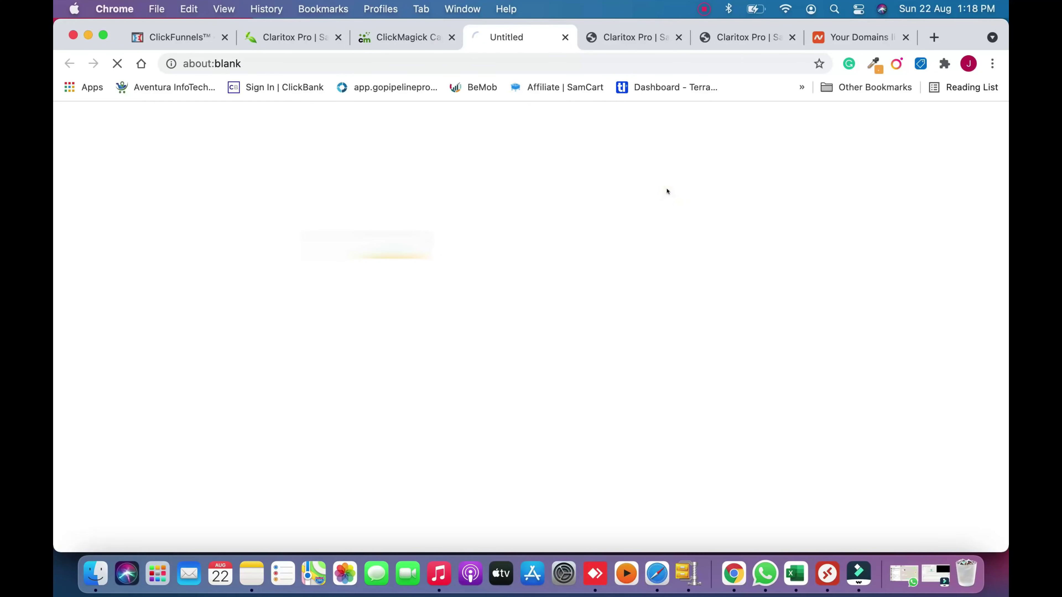
pyautogui.click(399, 38)
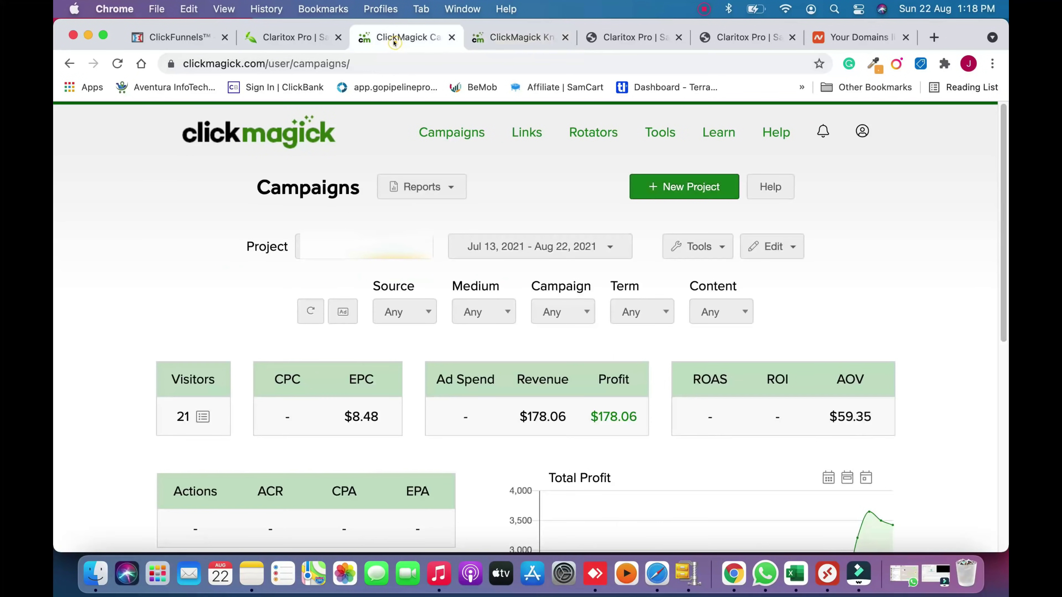
pyautogui.click(861, 131)
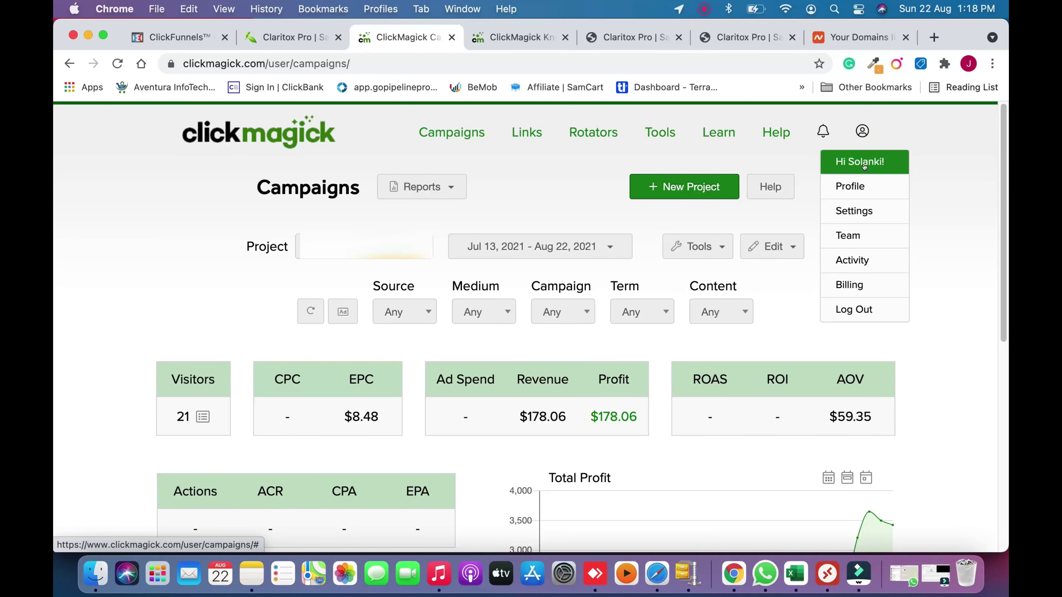
# - Open Account Settings' ClickBank section and select the existing secret key
pyautogui.click(862, 212)
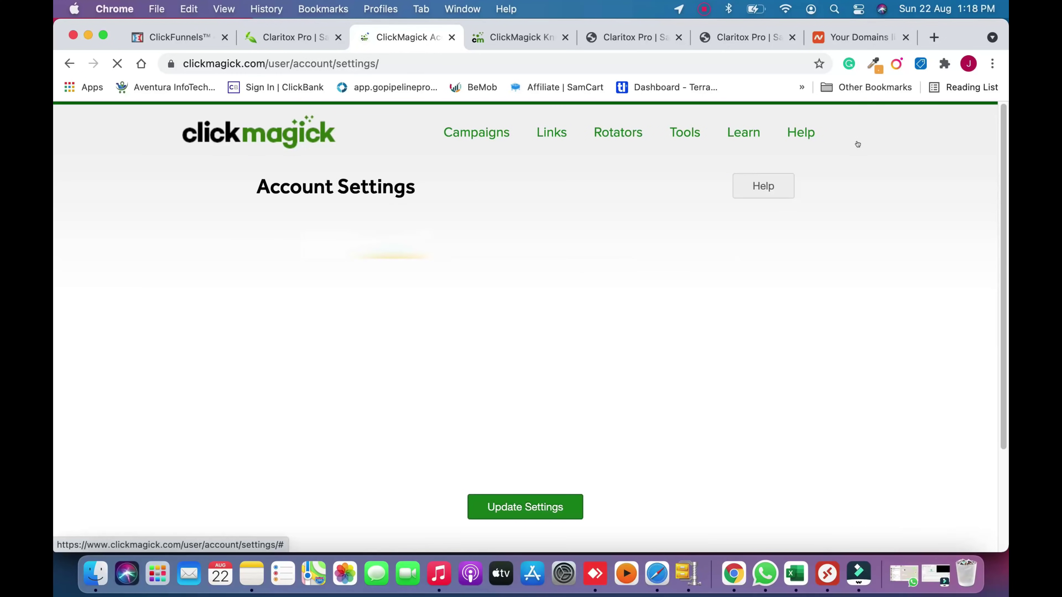
pyautogui.scroll(-3, 572, 310)
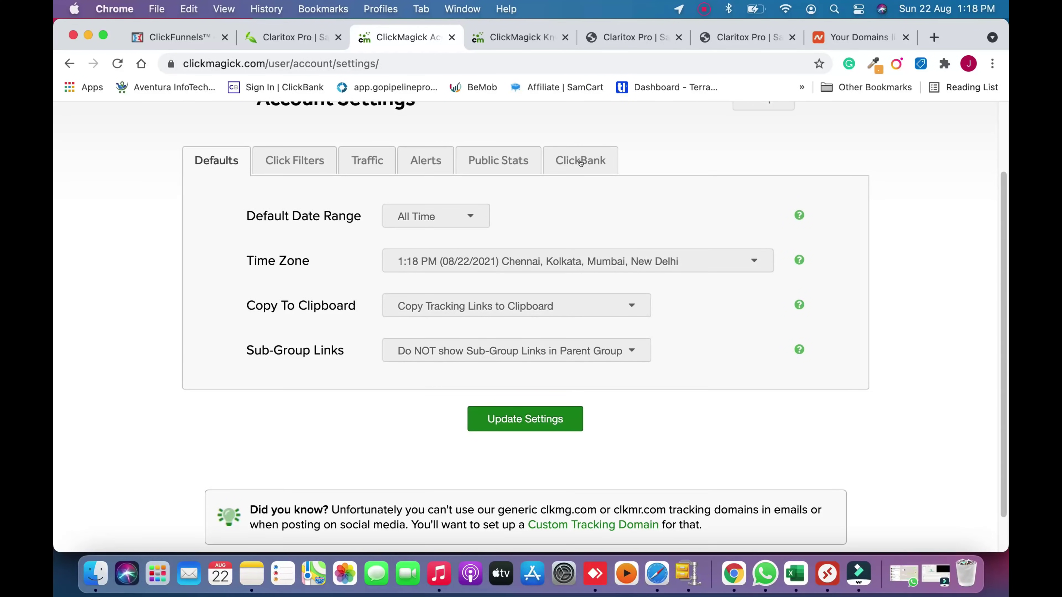
pyautogui.click(584, 163)
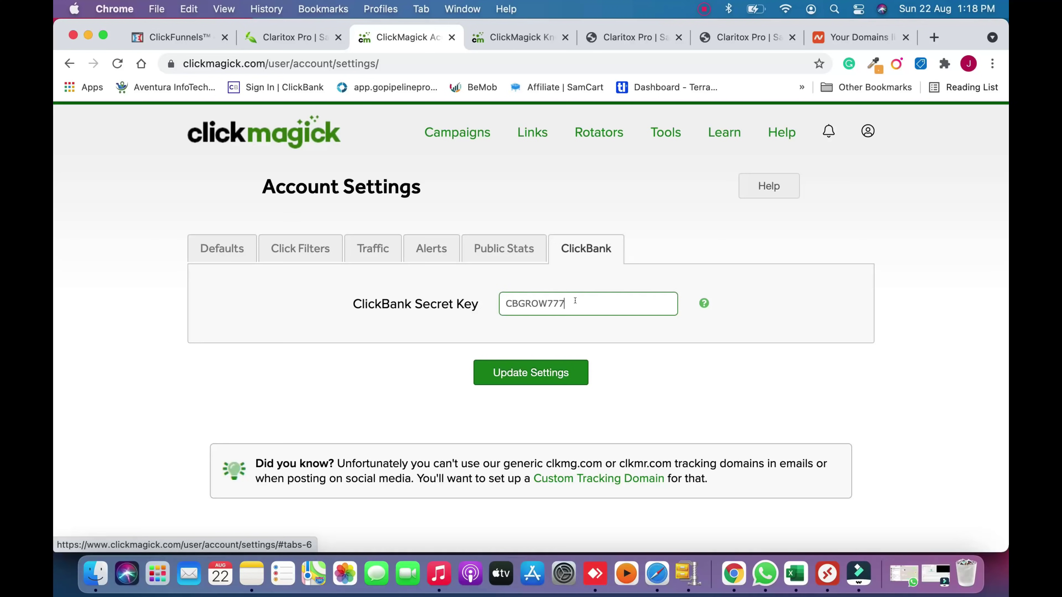
pyautogui.moveTo(576, 303); pyautogui.dragTo(469, 301)
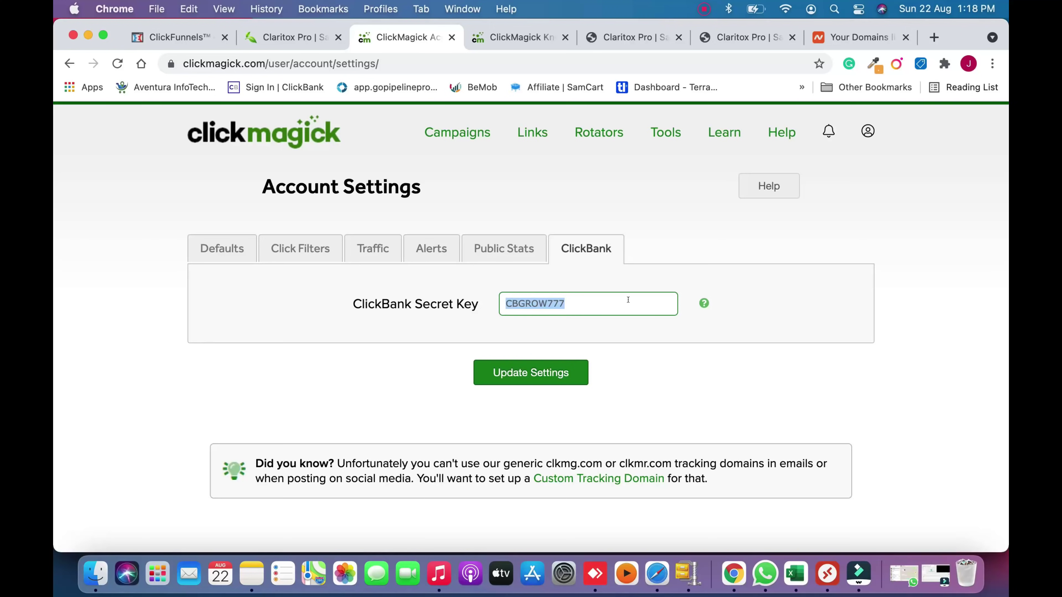
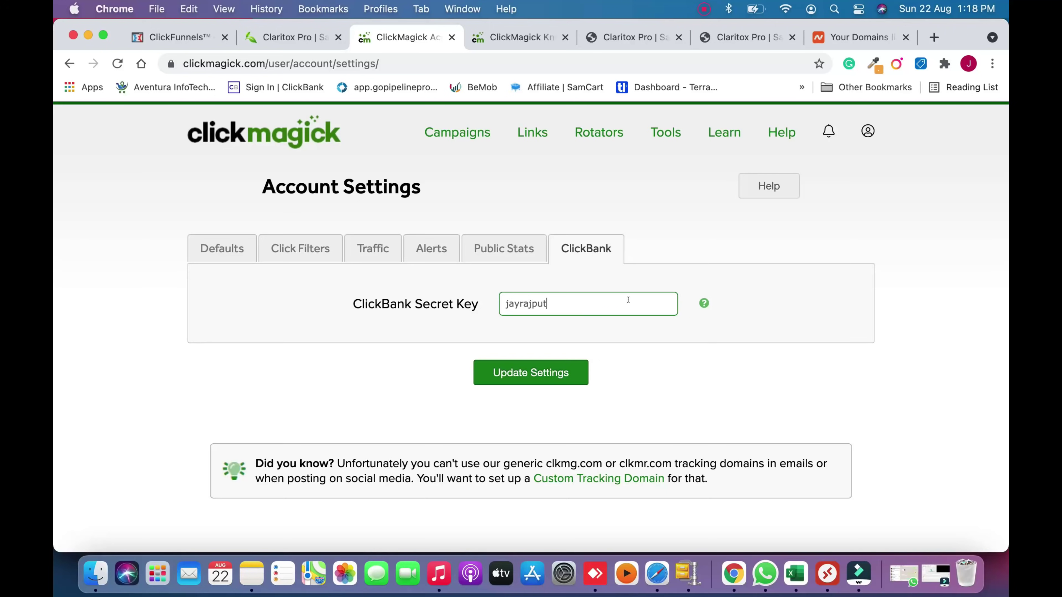
# - Replace it with the new secret key in all capitals, select it, and switch to Safari
pyautogui.press('super+a')
pyautogui.press('super+a')
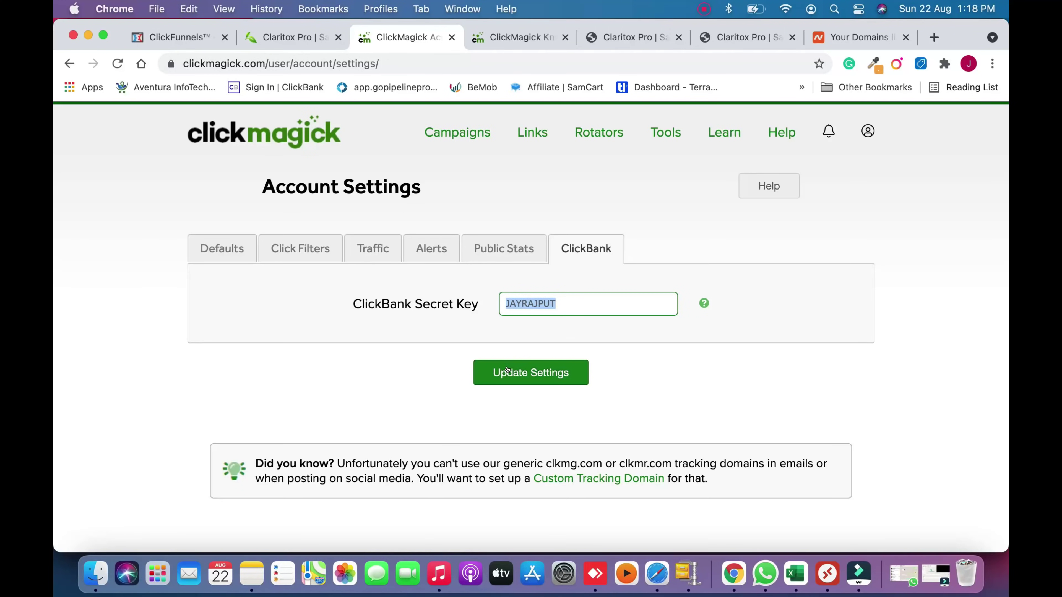
pyautogui.click(657, 574)
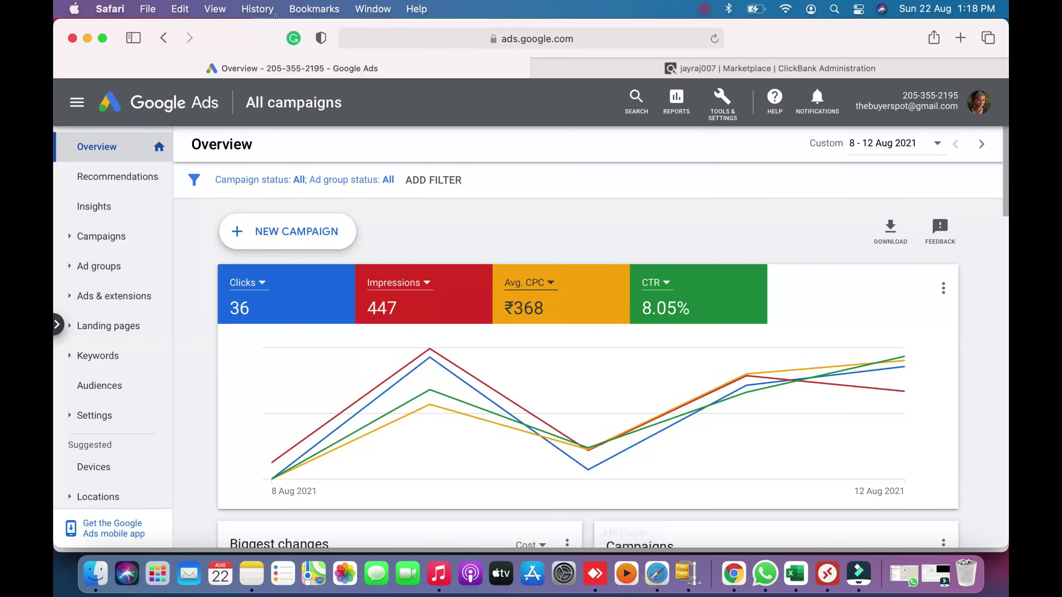
# - Open ClickBank's Vendor Settings > My Site Advanced Tools for editing
pyautogui.click(693, 69)
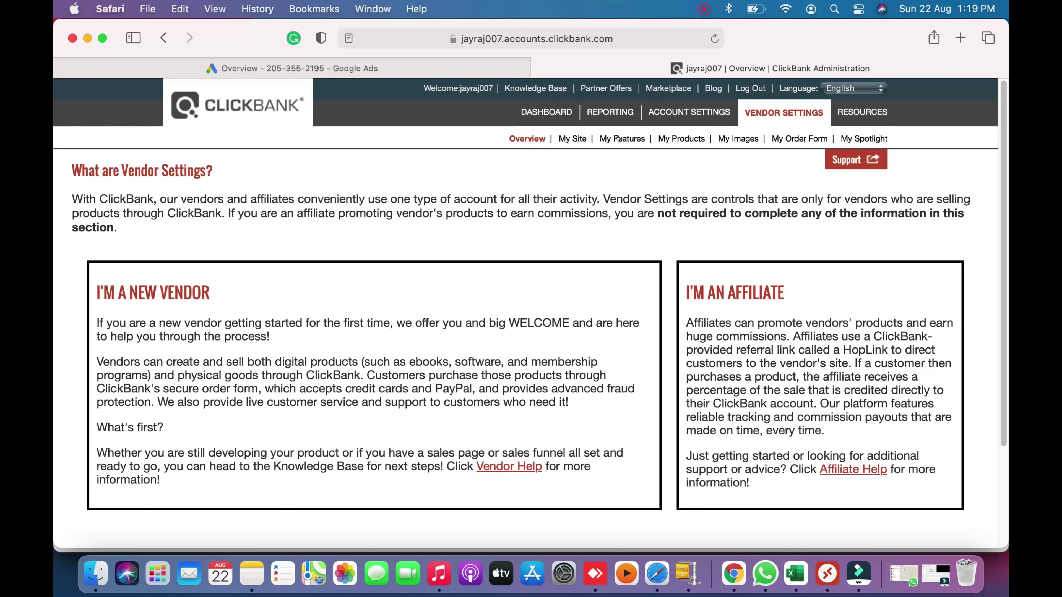
pyautogui.click(571, 139)
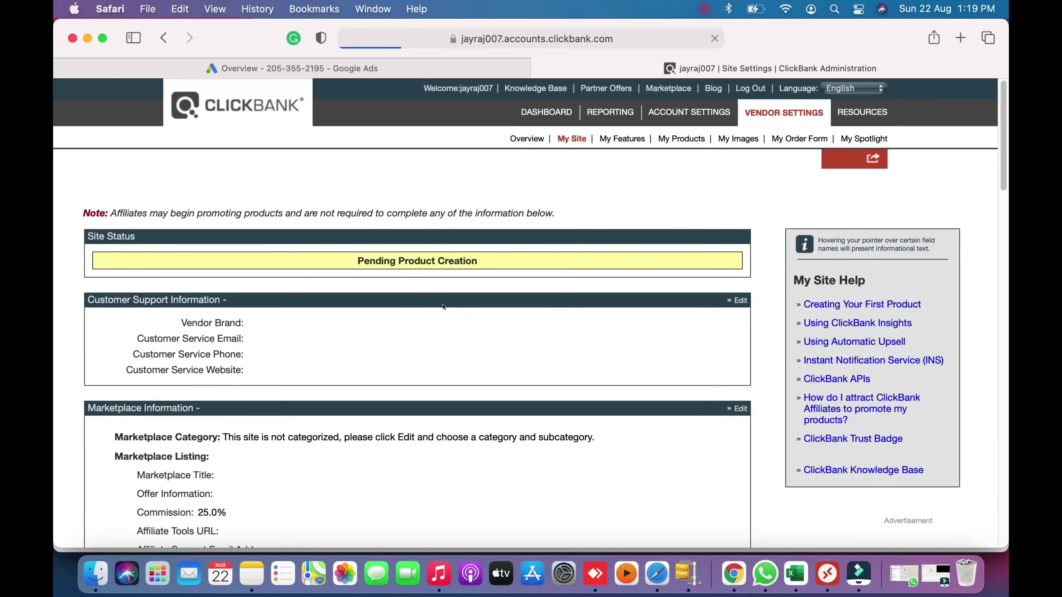
pyautogui.scroll(-20, 442, 306)
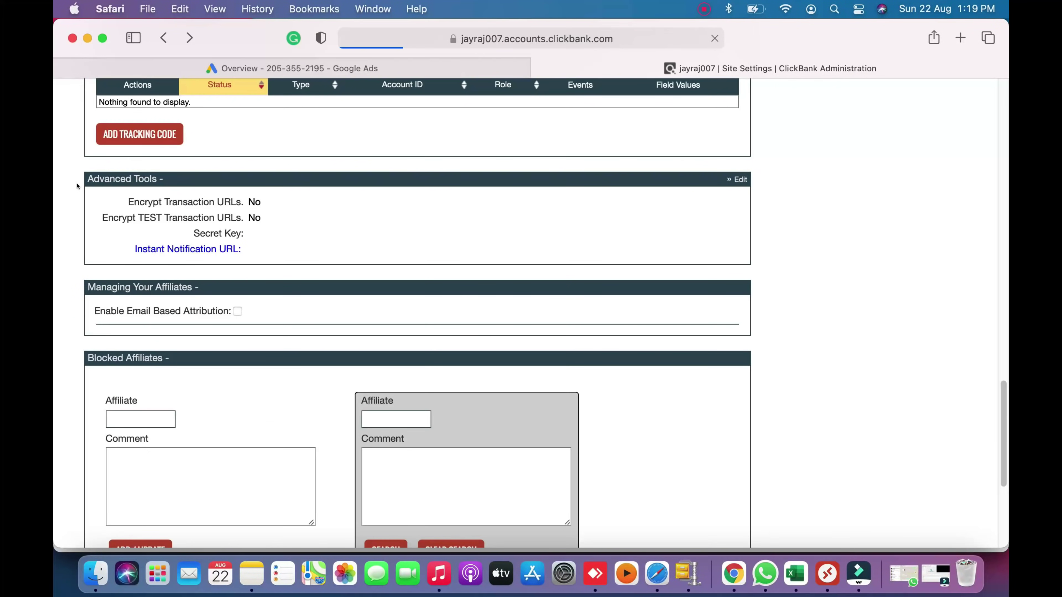
pyautogui.click(739, 180)
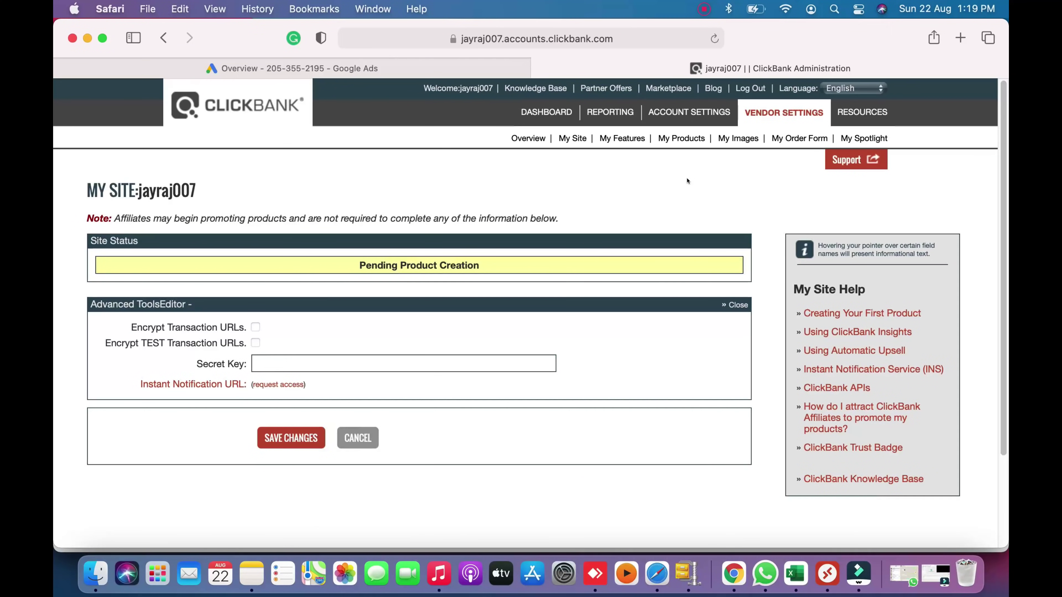
# - Enable Encrypt Transaction URLs and Encrypt TEST Transaction URLs, paste the secret key, and save
pyautogui.click(255, 327)
pyautogui.click(255, 343)
pyautogui.click(274, 363)
pyautogui.press('super+v')
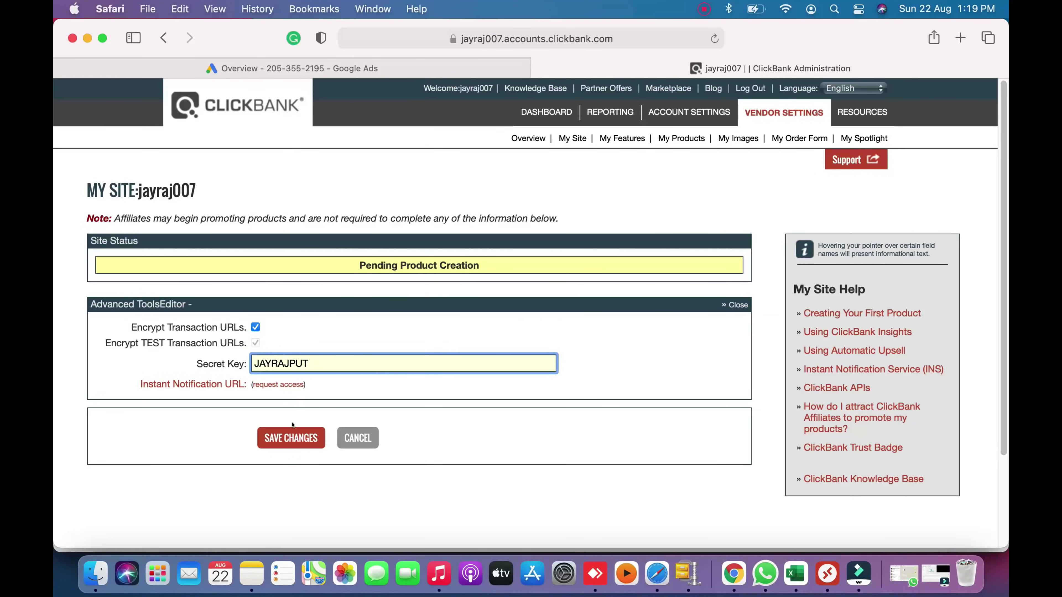
pyautogui.click(284, 436)
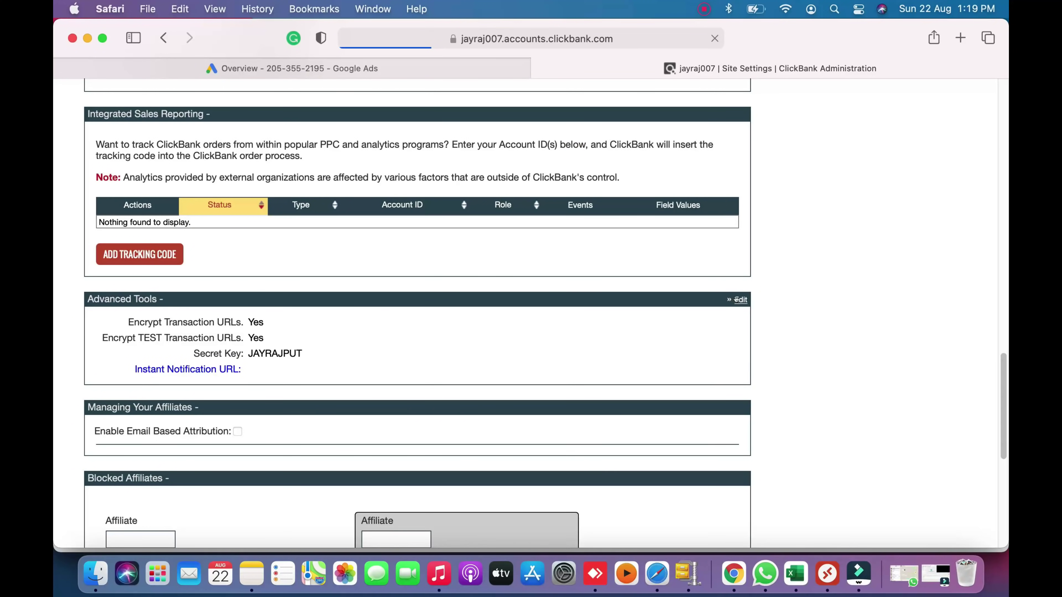
# - Start the Instant Notification access request, answer Yes on release notes, and accept the terms
pyautogui.click(740, 299)
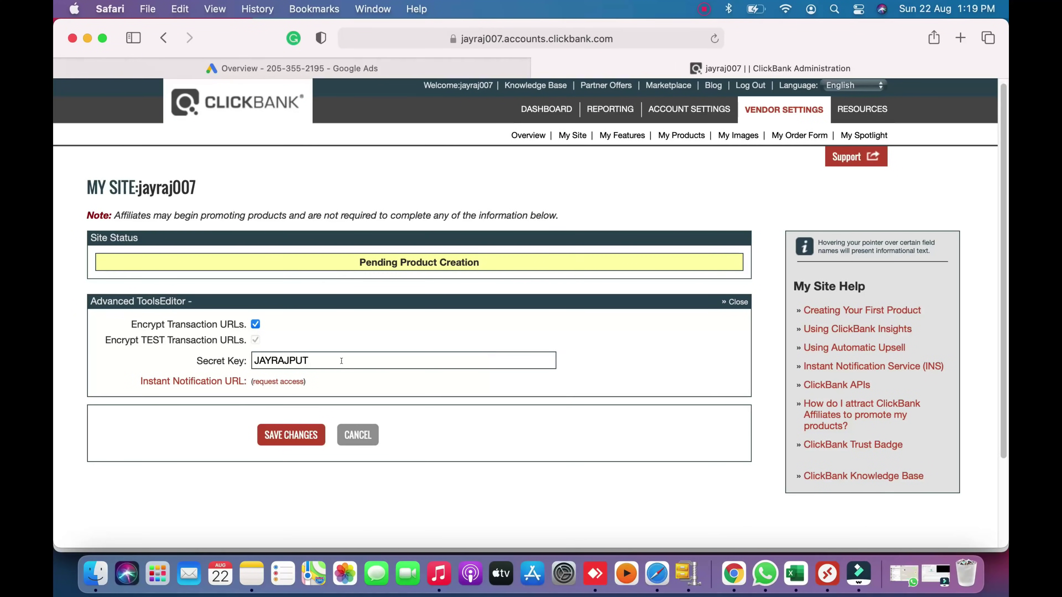
pyautogui.click(276, 382)
pyautogui.scroll(-4, 413, 407)
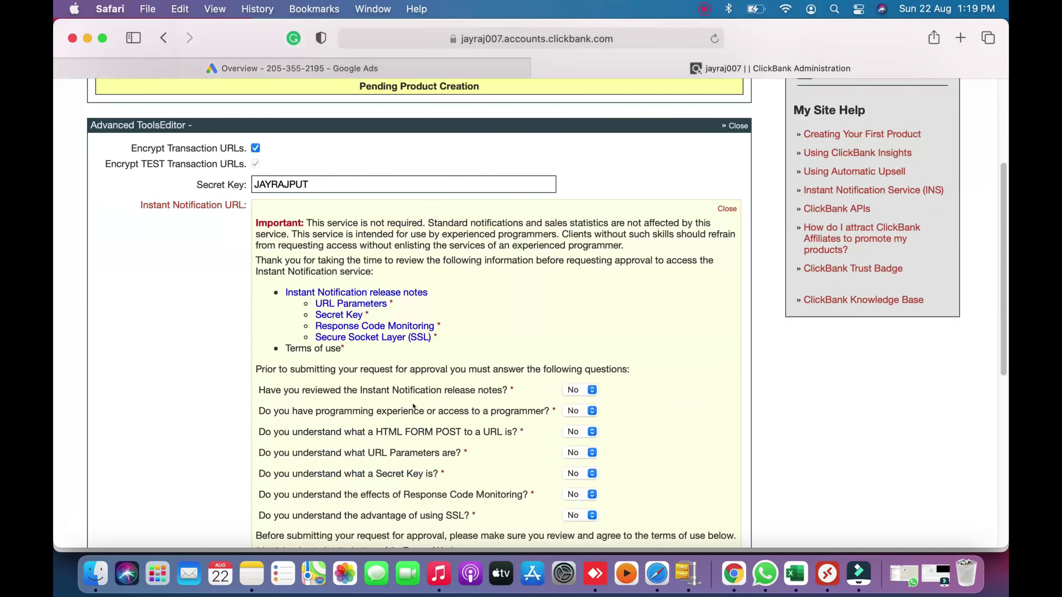
pyautogui.scroll(-2, 418, 363)
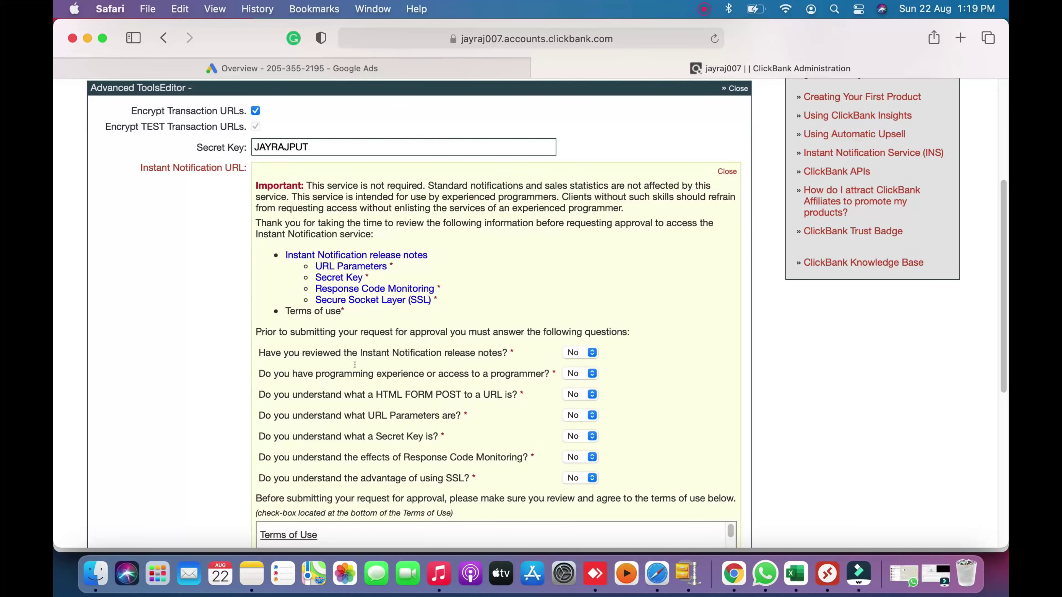
pyautogui.scroll(-2, 581, 362)
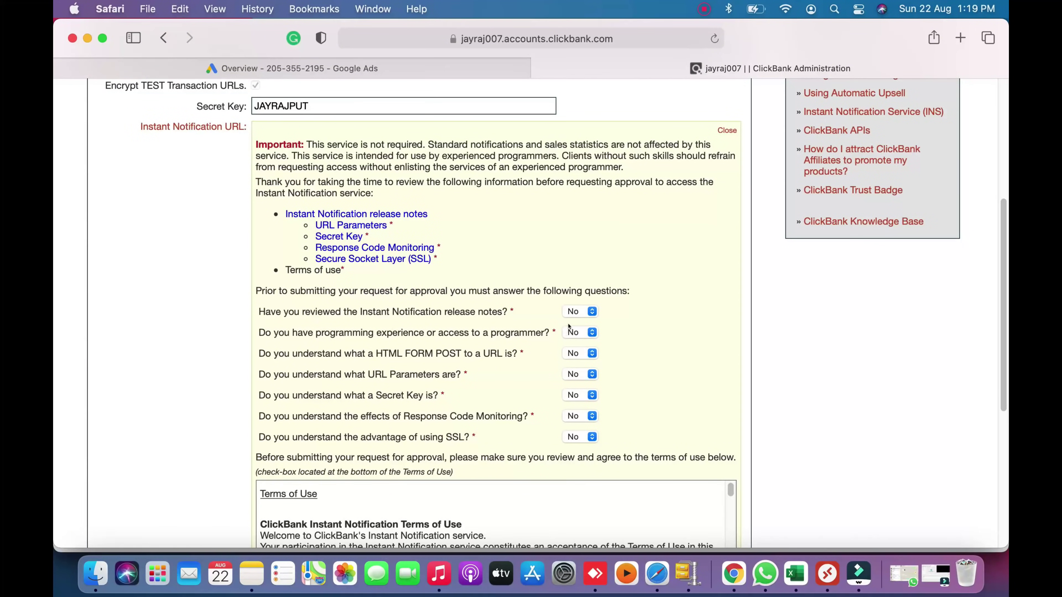
pyautogui.click(581, 311)
pyautogui.click(579, 326)
pyautogui.scroll(-10, 439, 379)
pyautogui.scroll(-15, 349, 309)
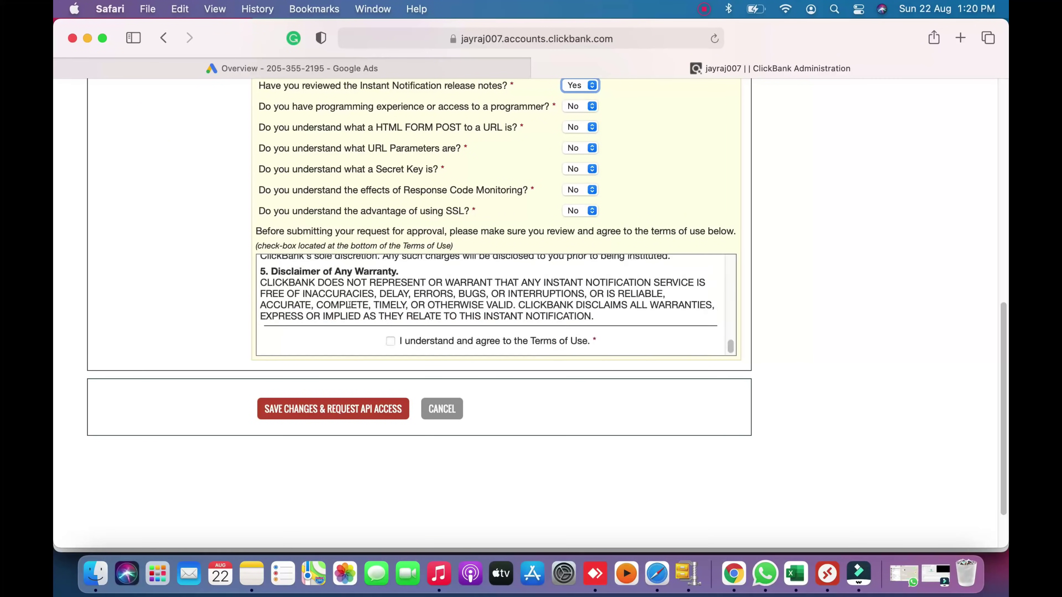
pyautogui.click(392, 276)
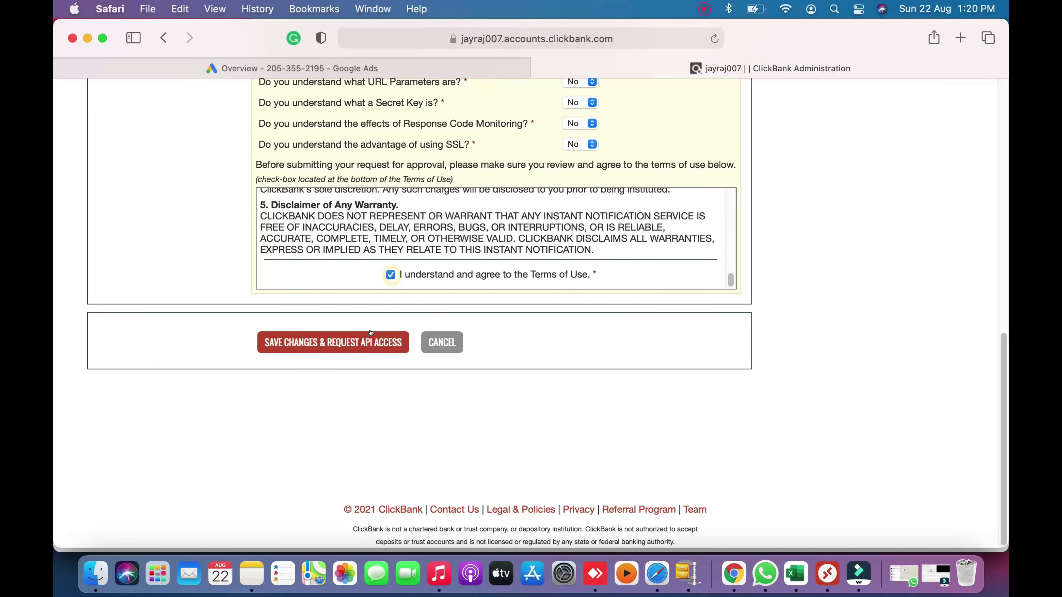
# - Answer Yes to the programming experience, HTML FORM POST and URL Parameters questions
pyautogui.scroll(10, 527, 330)
pyautogui.scroll(5, 811, 161)
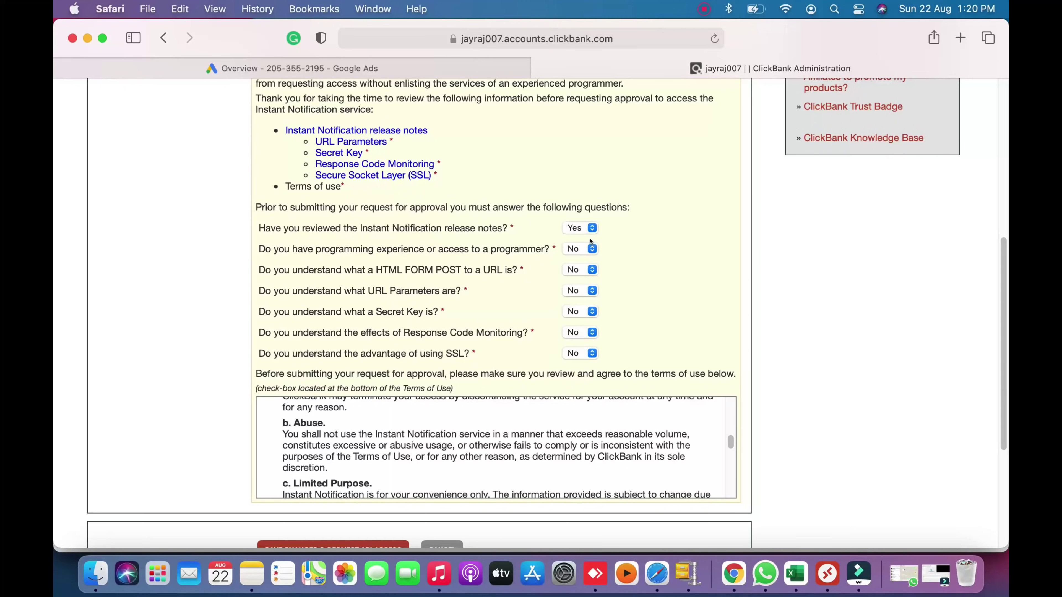
pyautogui.click(575, 248)
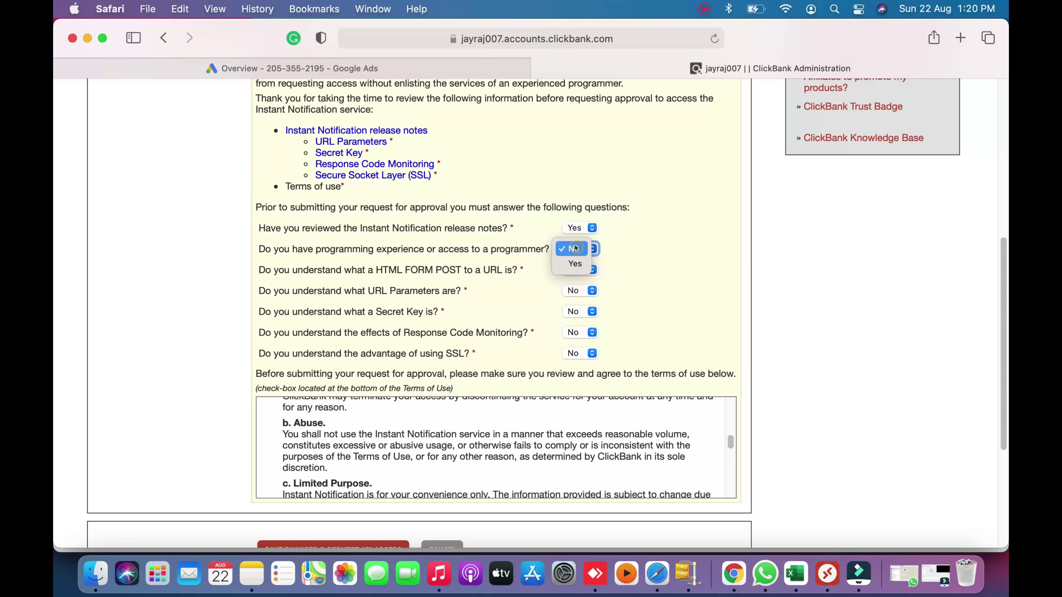
pyautogui.click(574, 264)
pyautogui.click(574, 270)
pyautogui.click(574, 284)
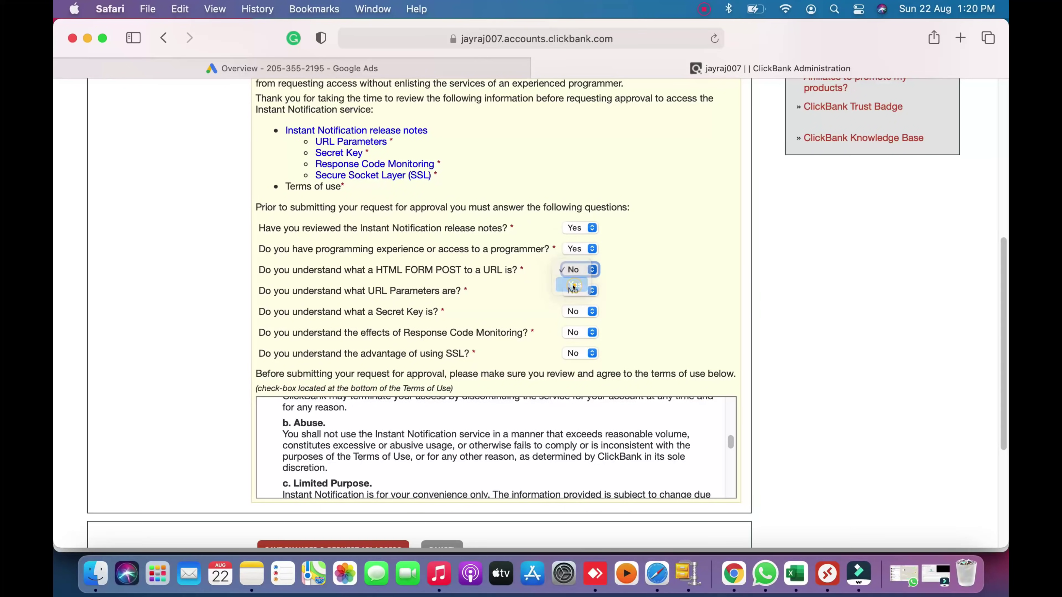
pyautogui.click(575, 290)
pyautogui.click(576, 304)
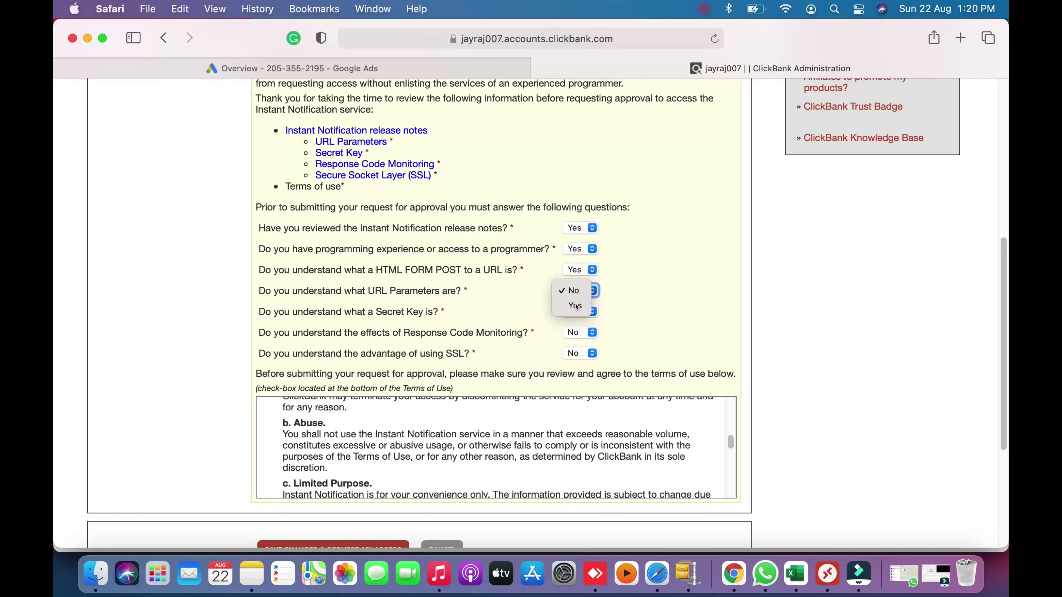
# - Answer Yes to Secret Key, Response Code Monitoring and SSL, then submit the access request
pyautogui.click(575, 312)
pyautogui.click(573, 327)
pyautogui.click(573, 332)
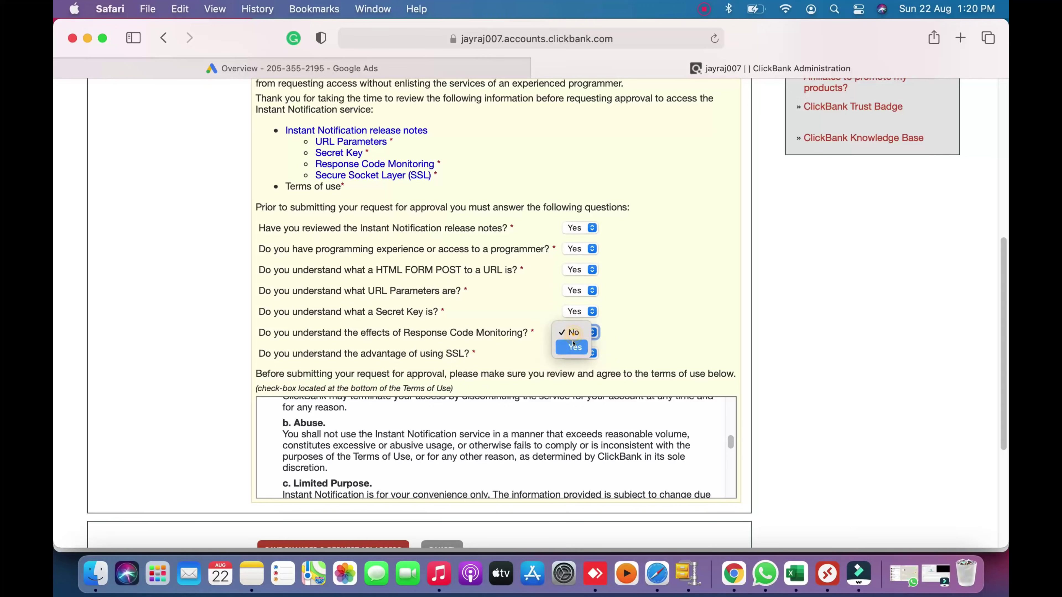
pyautogui.click(575, 348)
pyautogui.click(574, 353)
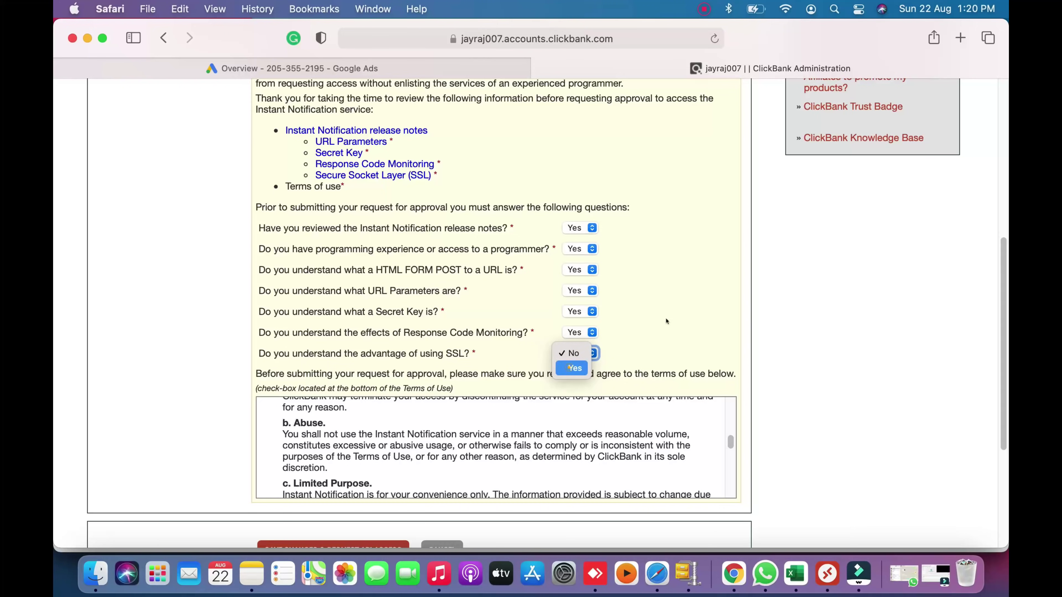
pyautogui.click(575, 368)
pyautogui.scroll(-3, 242, 339)
pyautogui.click(300, 474)
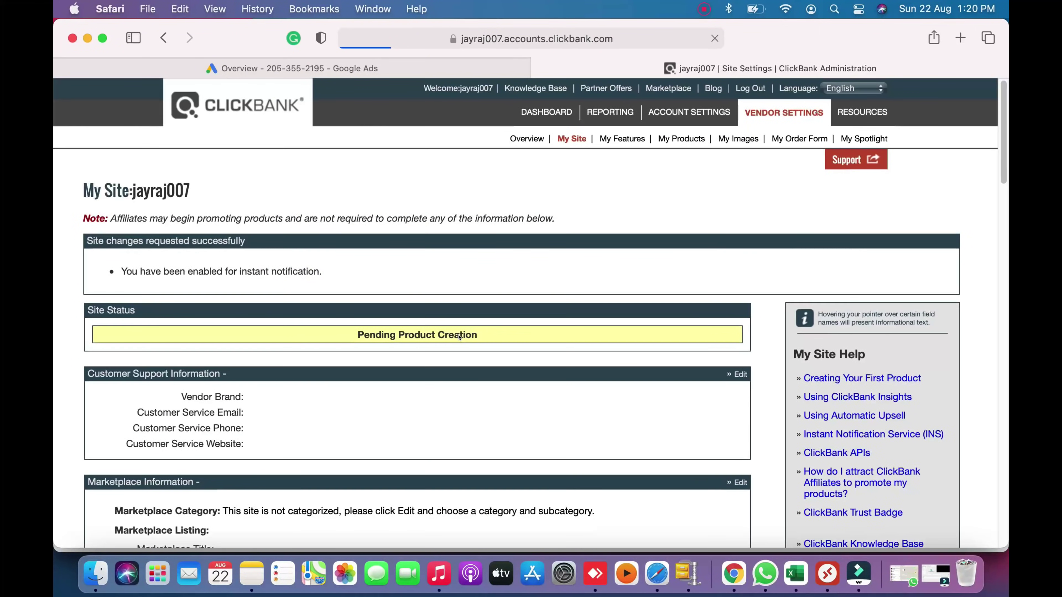
# - Check the saved secret key under Advanced Tools, select it, and switch back to ClickMagick
pyautogui.scroll(-20, 458, 337)
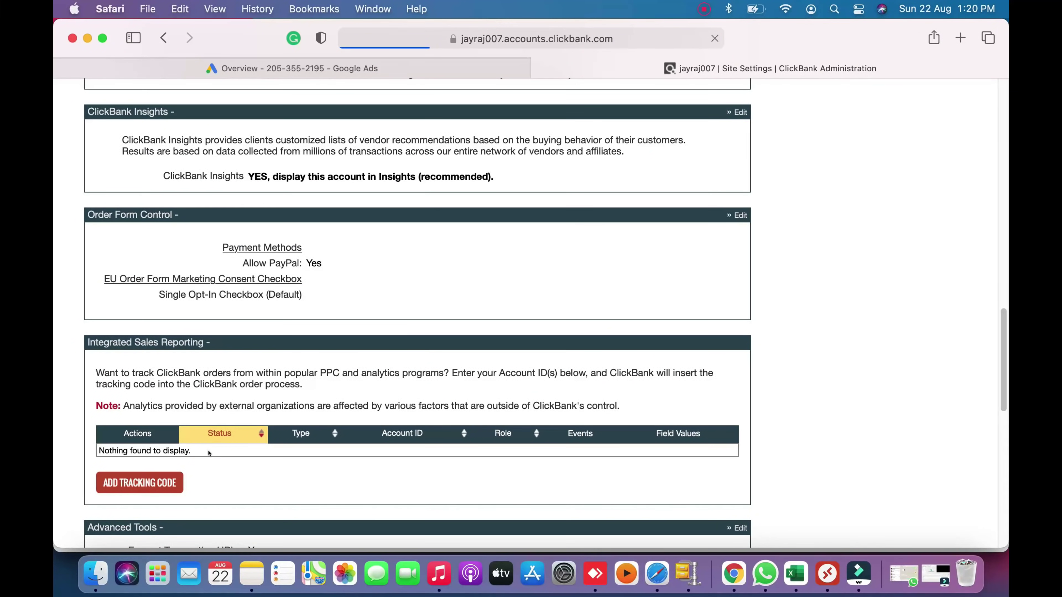
pyautogui.scroll(-8, 208, 452)
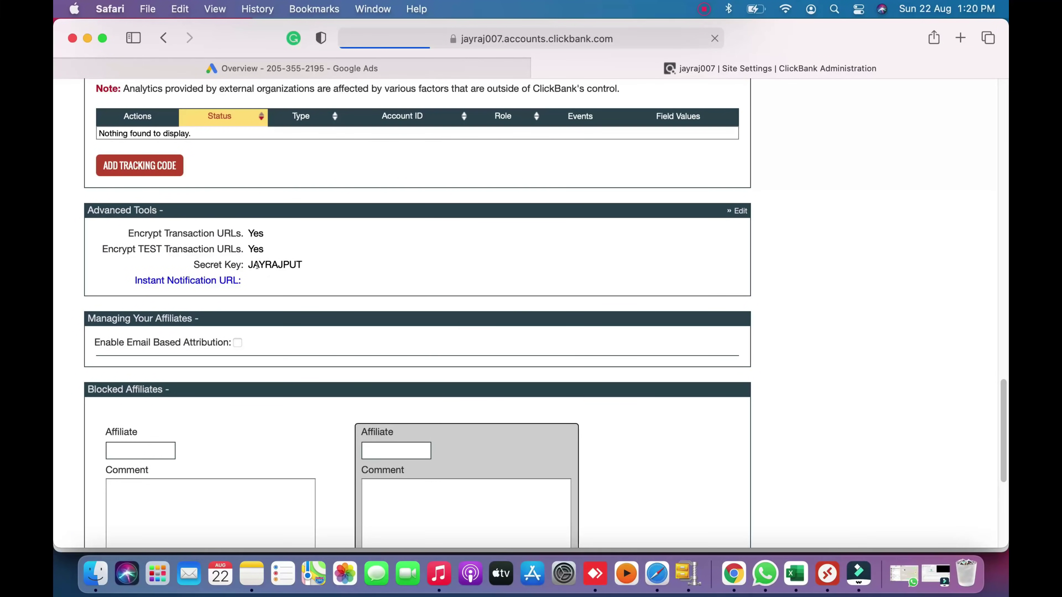
pyautogui.moveTo(302, 265); pyautogui.dragTo(262, 261)
pyautogui.click(250, 264)
pyautogui.moveTo(248, 262); pyautogui.dragTo(203, 250)
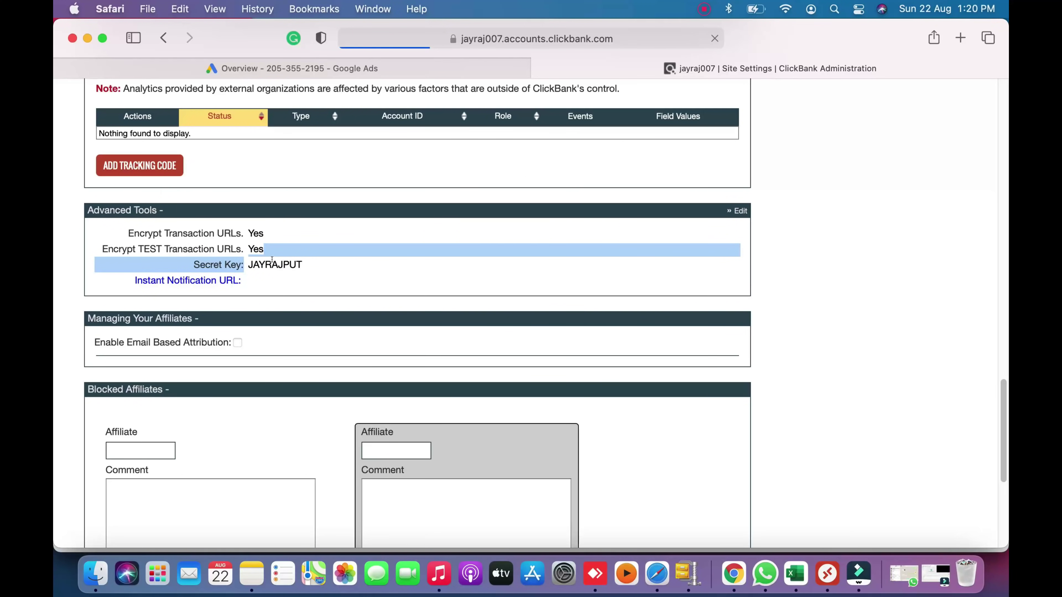
pyautogui.press('super+Tab')
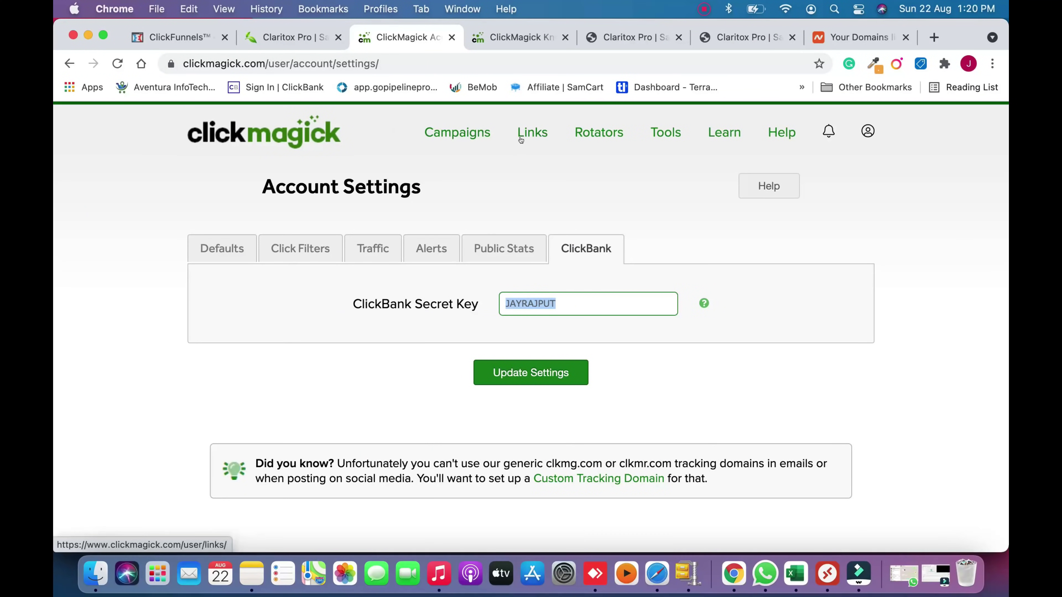
# - On ClickMagick Campaigns, keep the All Time date range and start a new project
pyautogui.click(444, 137)
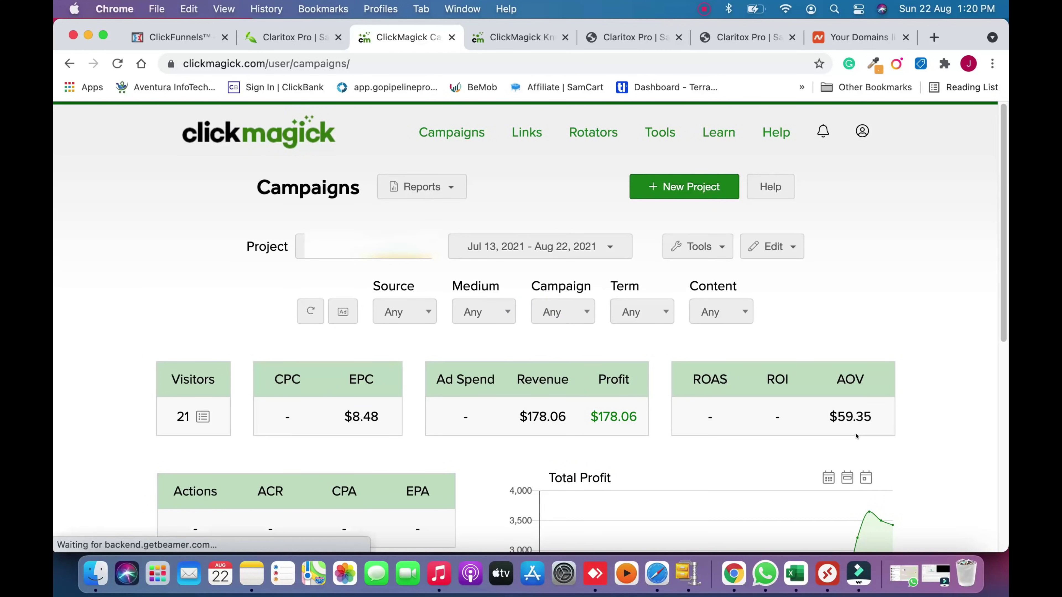
pyautogui.click(696, 237)
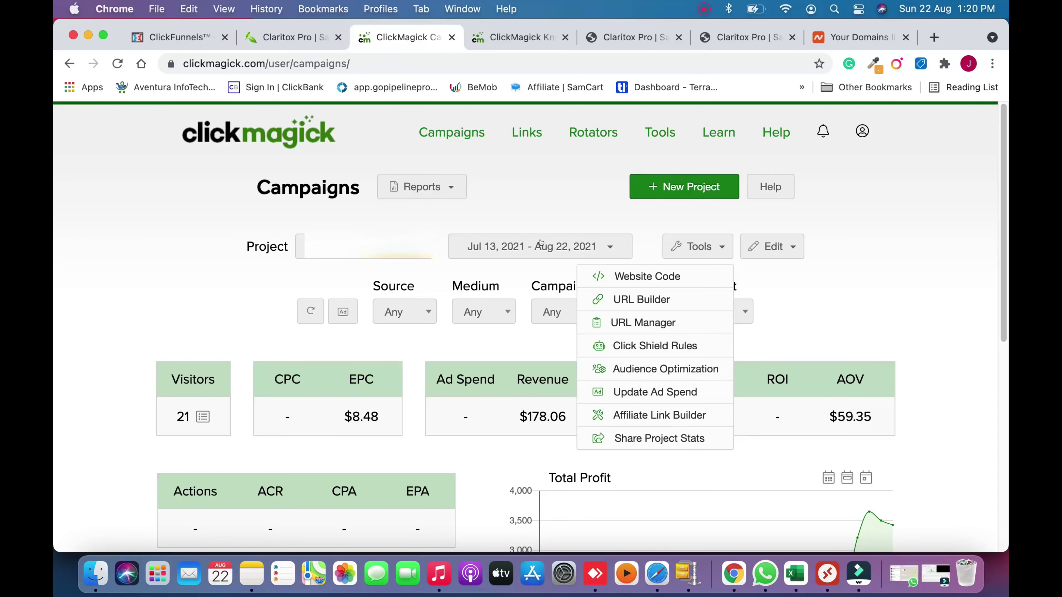
pyautogui.click(553, 245)
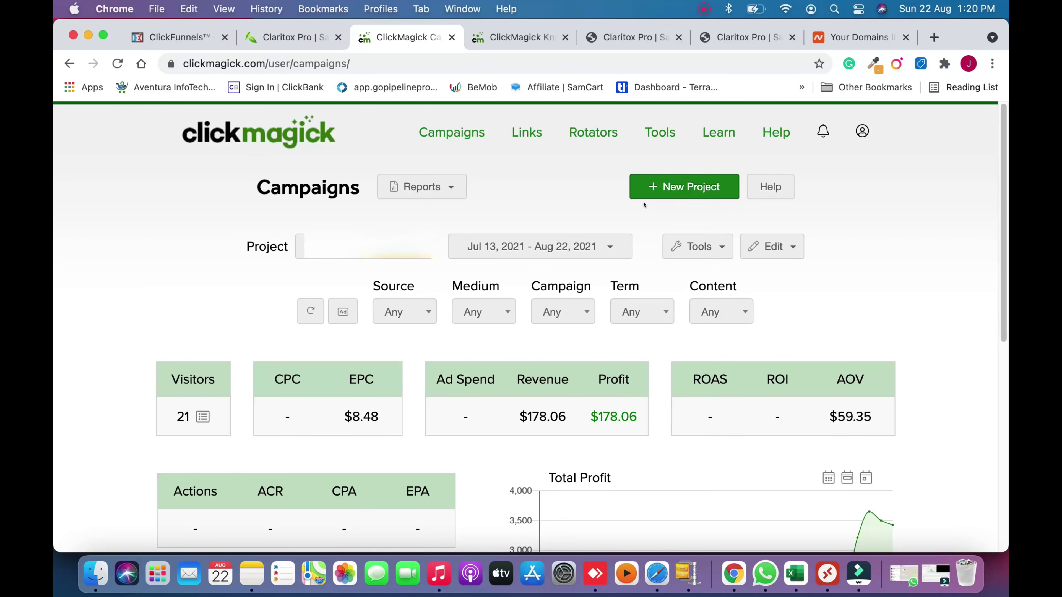
pyautogui.click(589, 247)
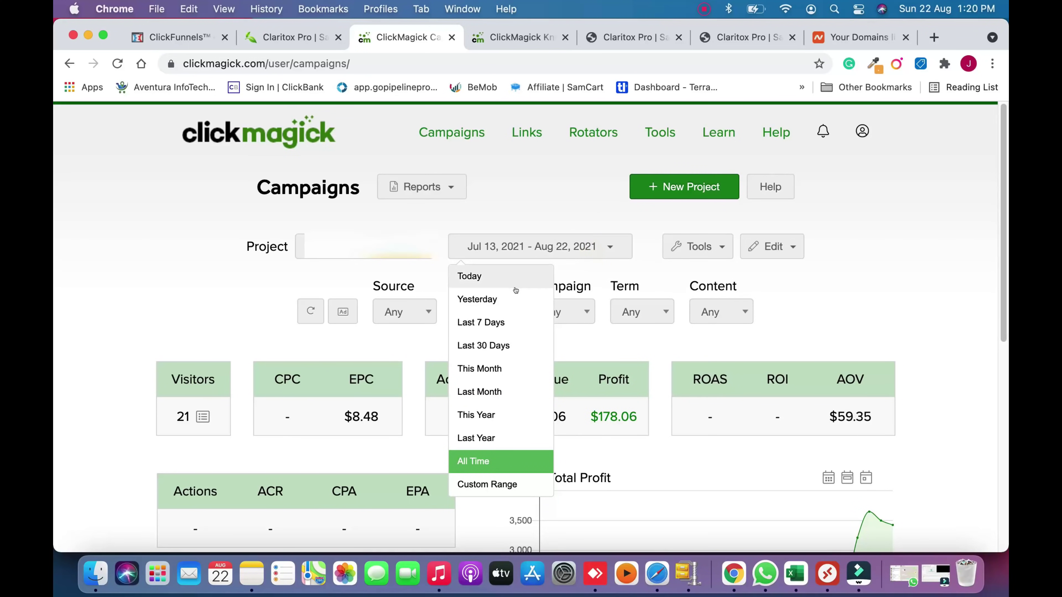
pyautogui.click(496, 457)
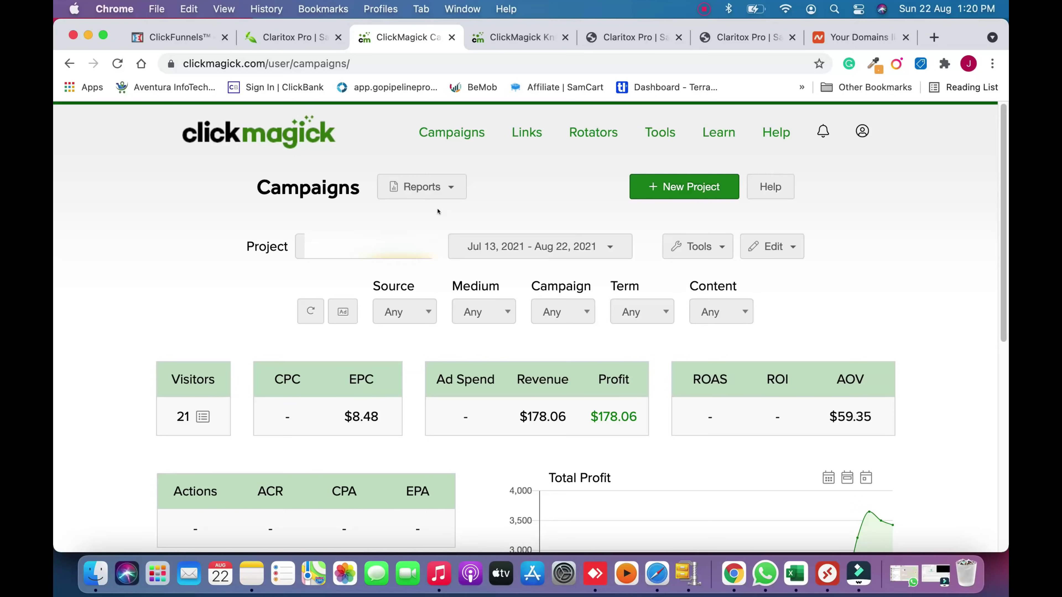
pyautogui.click(690, 191)
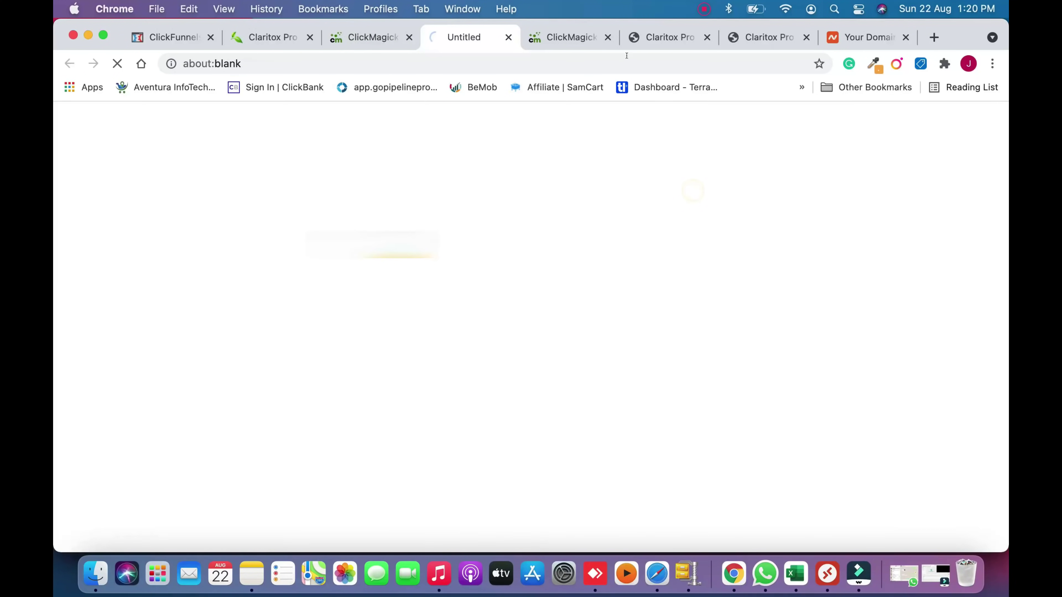
# - Copy the Claritox Pro sales page address and return to the ClickMagick campaigns dashboard
pyautogui.click(649, 41)
pyautogui.click(770, 37)
pyautogui.click(458, 62)
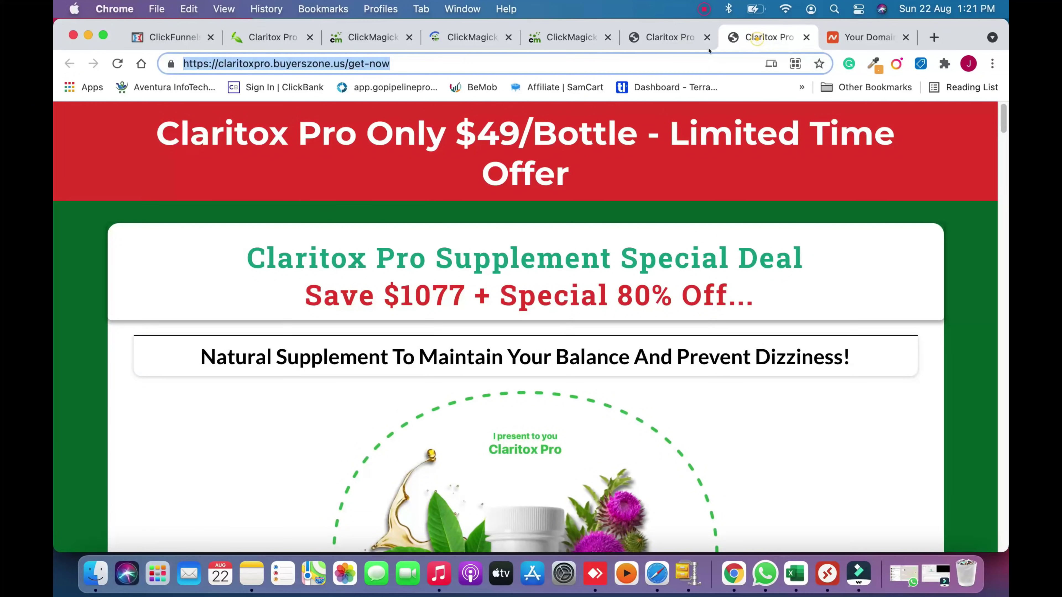
pyautogui.press('super+c')
pyautogui.press('super+c')
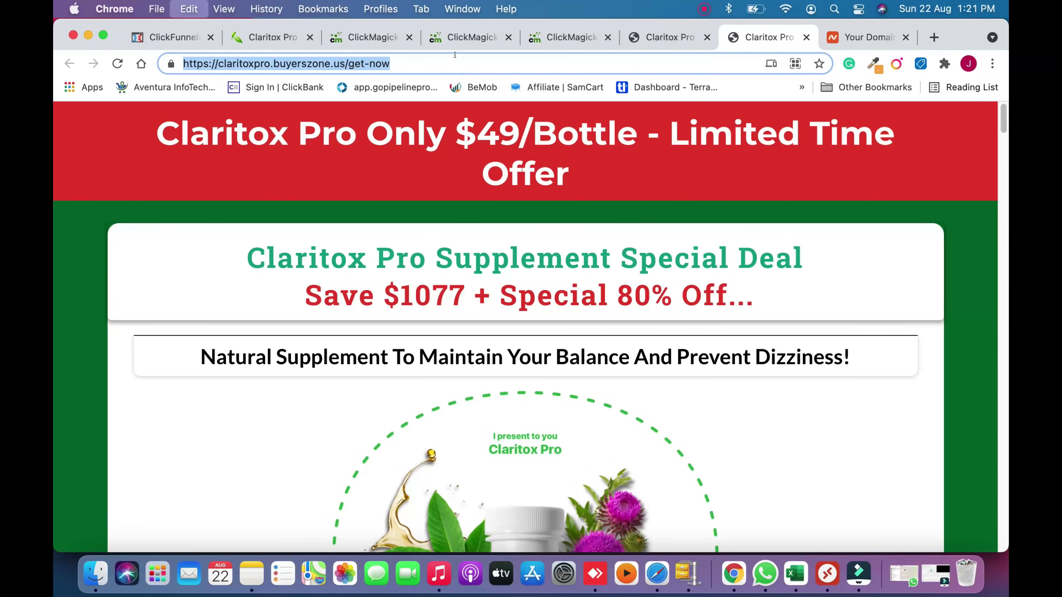
pyautogui.click(452, 36)
pyautogui.click(370, 38)
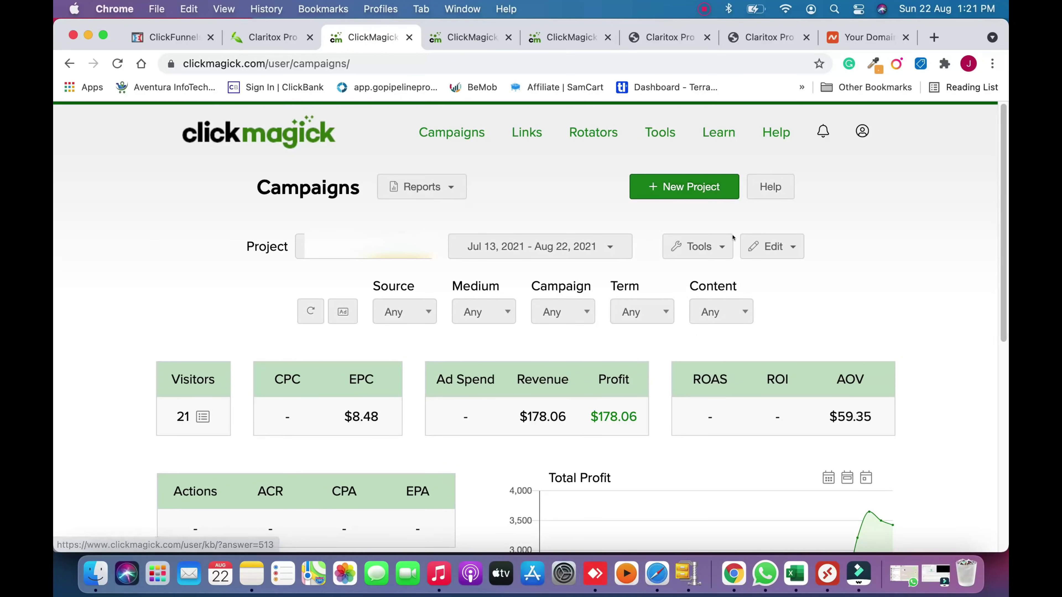
# - Open the campaigns URL Builder from the Tools list and close the extra tab
pyautogui.click(697, 246)
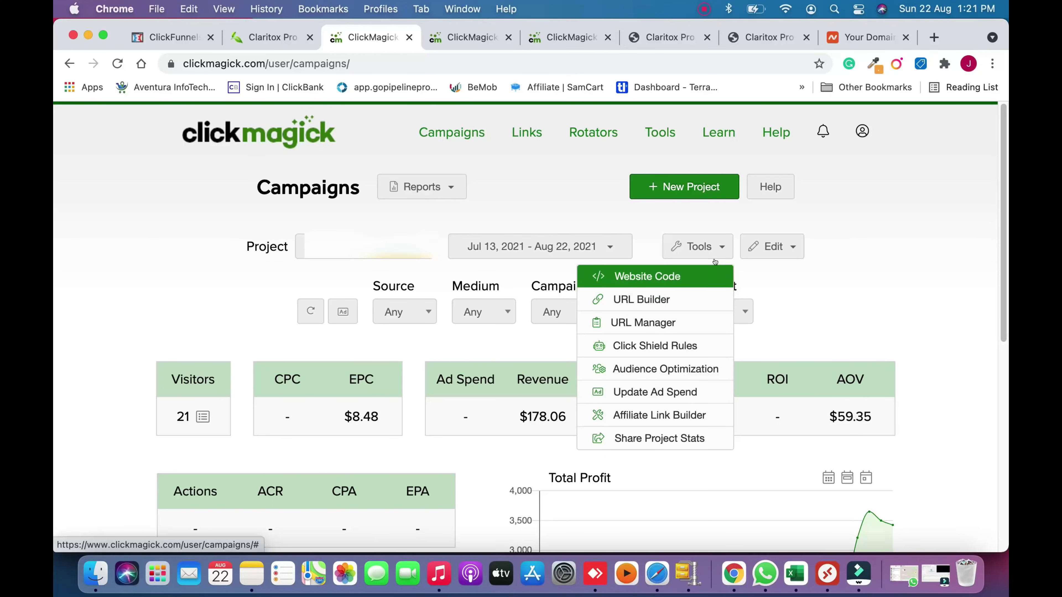
pyautogui.click(713, 247)
pyautogui.click(713, 247)
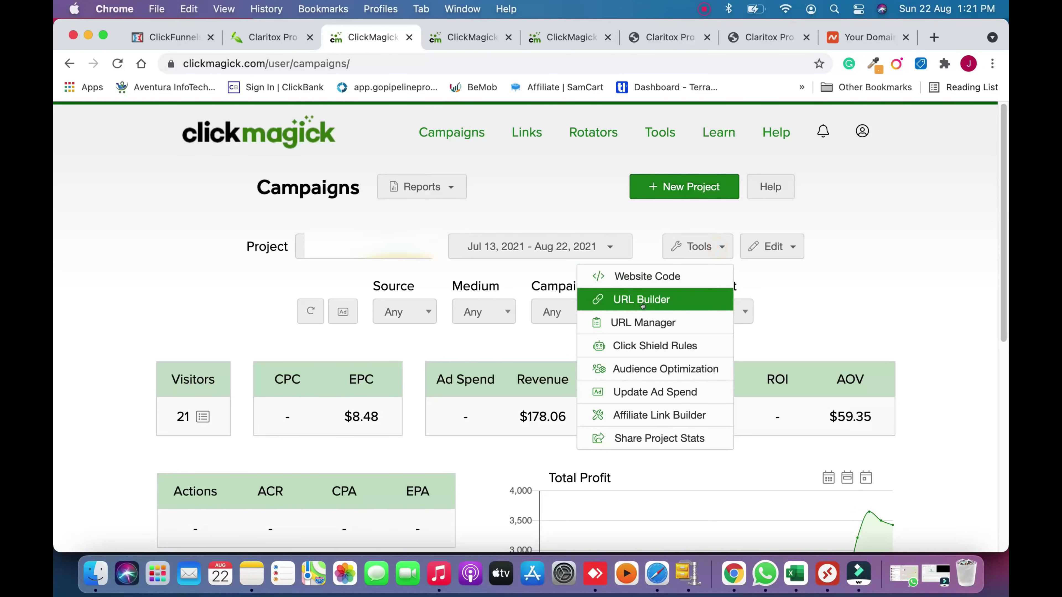
pyautogui.click(634, 300)
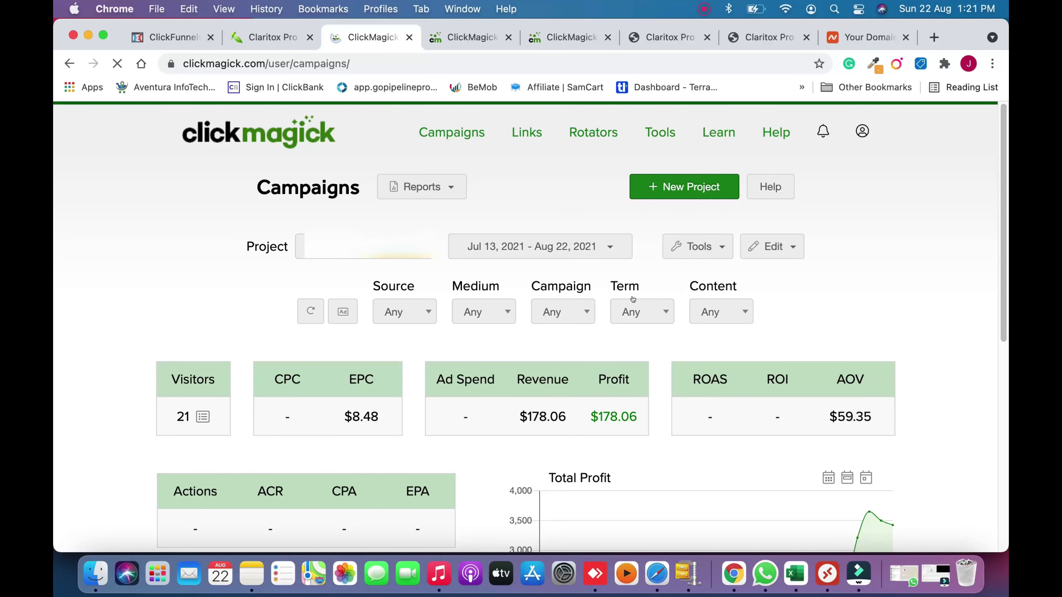
pyautogui.click(507, 37)
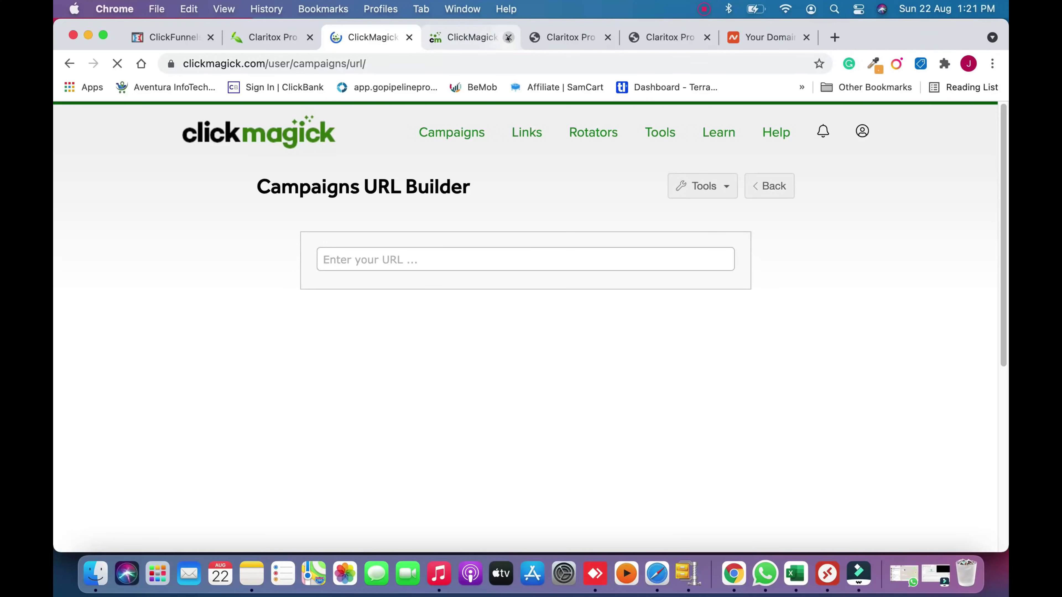
# - Paste the get-now sales page address into the URL Builder's URL field
pyautogui.click(413, 256)
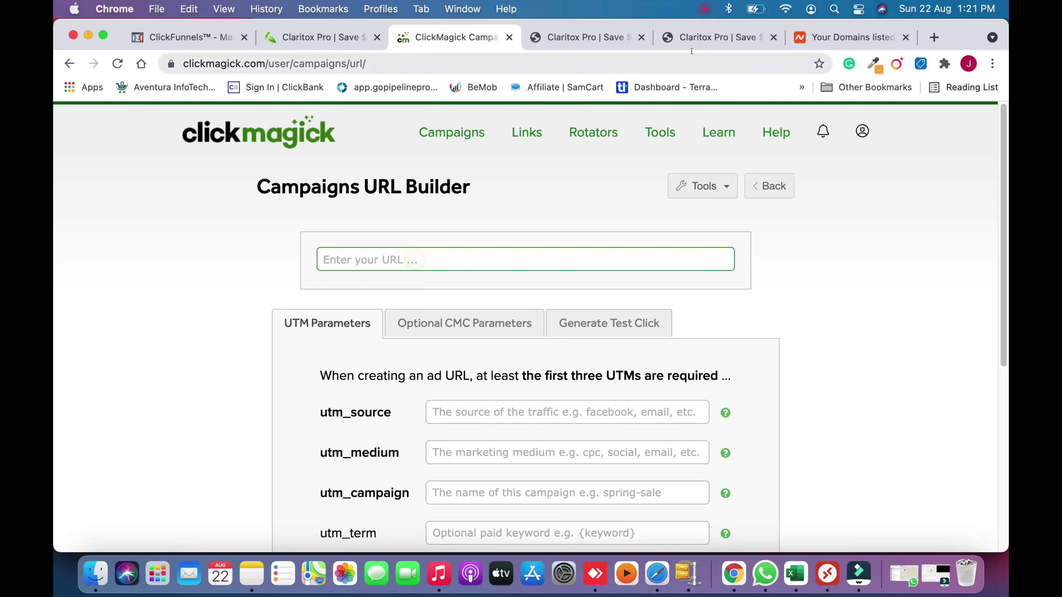
pyautogui.click(708, 40)
pyautogui.click(403, 59)
pyautogui.press('super+c')
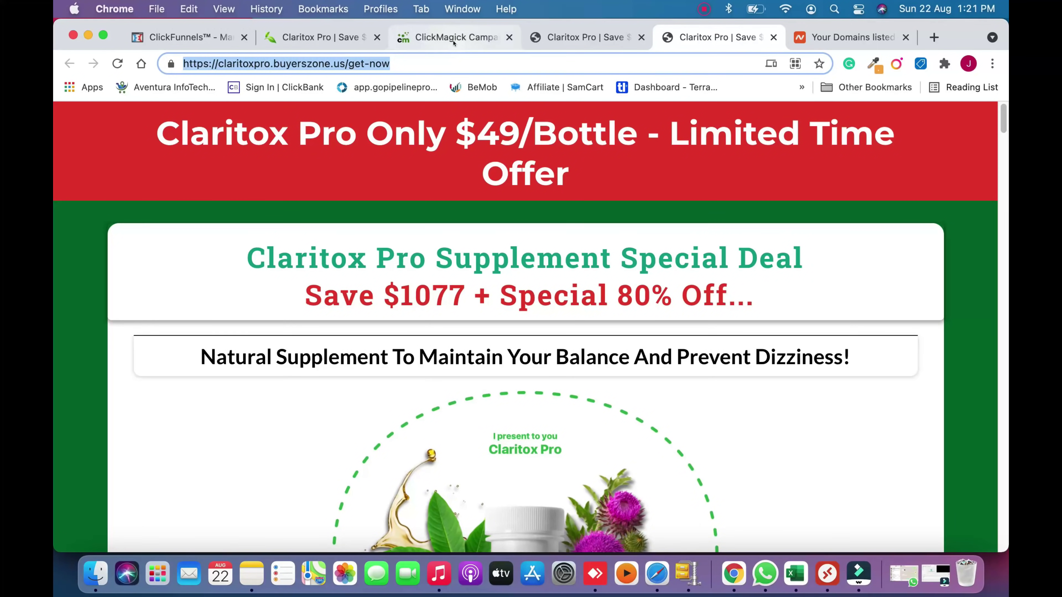
pyautogui.click(452, 42)
pyautogui.click(418, 255)
pyautogui.press('super+v')
pyautogui.click(815, 300)
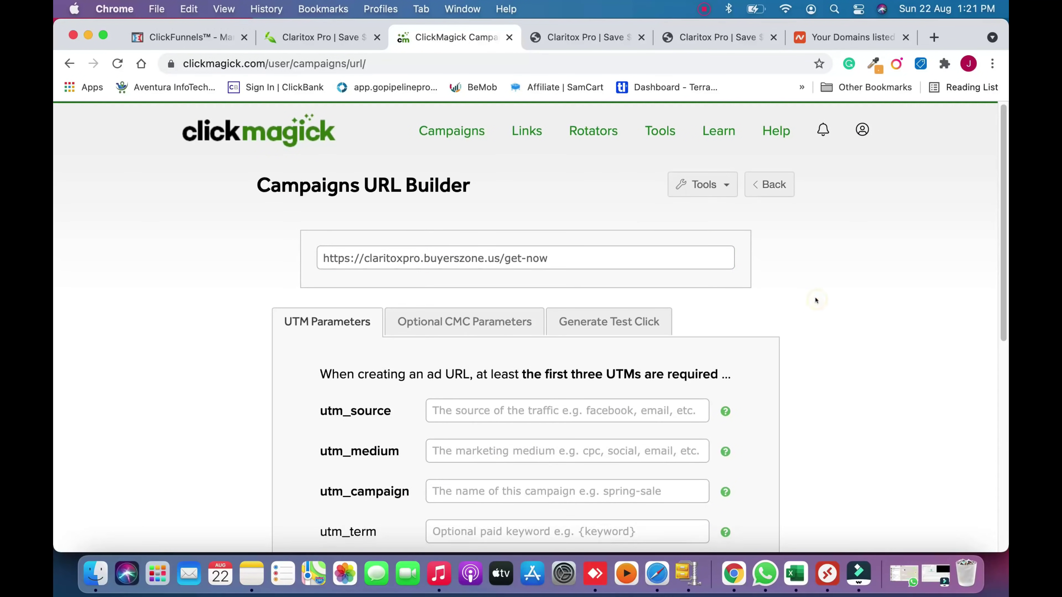
pyautogui.scroll(-3, 415, 319)
# - Set utm_source to Google, utm_medium to CPC and utm_campaign to ClaritoxPro
pyautogui.click(469, 301)
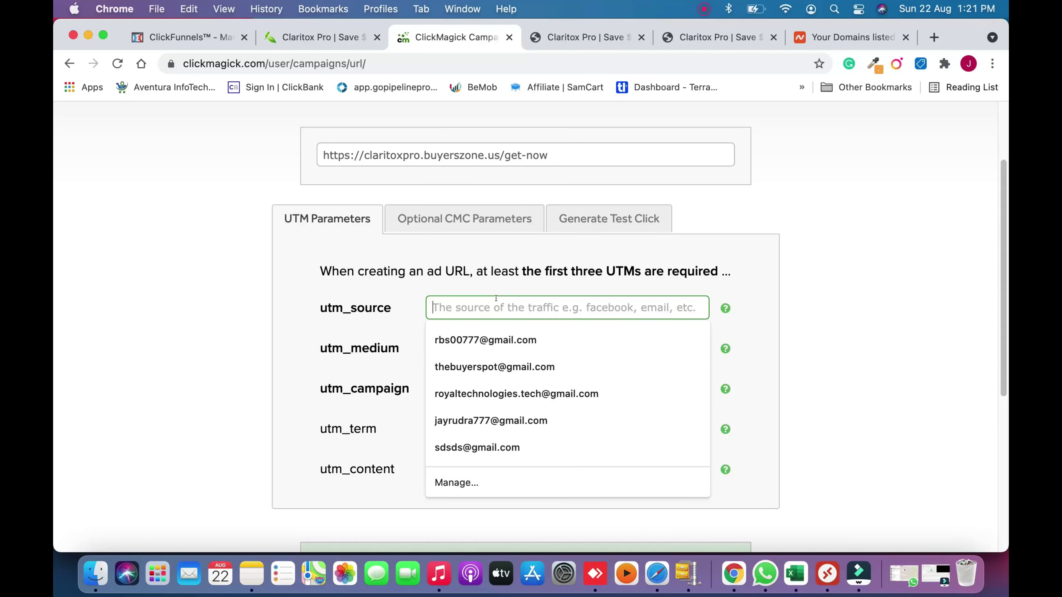
pyautogui.write('GOOGLE')
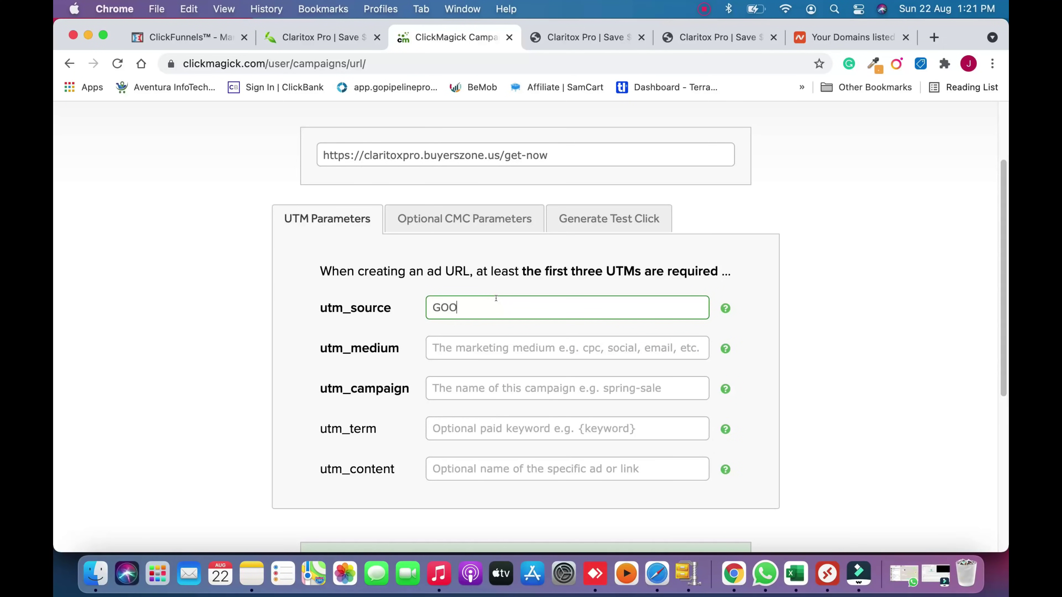
pyautogui.press('BackSpace')
pyautogui.press('BackSpace')
pyautogui.press('BackSpace')
pyautogui.press('BackSpace')
pyautogui.press('BackSpace')
pyautogui.press('BackSpace')
pyautogui.write('Google')
pyautogui.click(552, 342)
pyautogui.write('CPC')
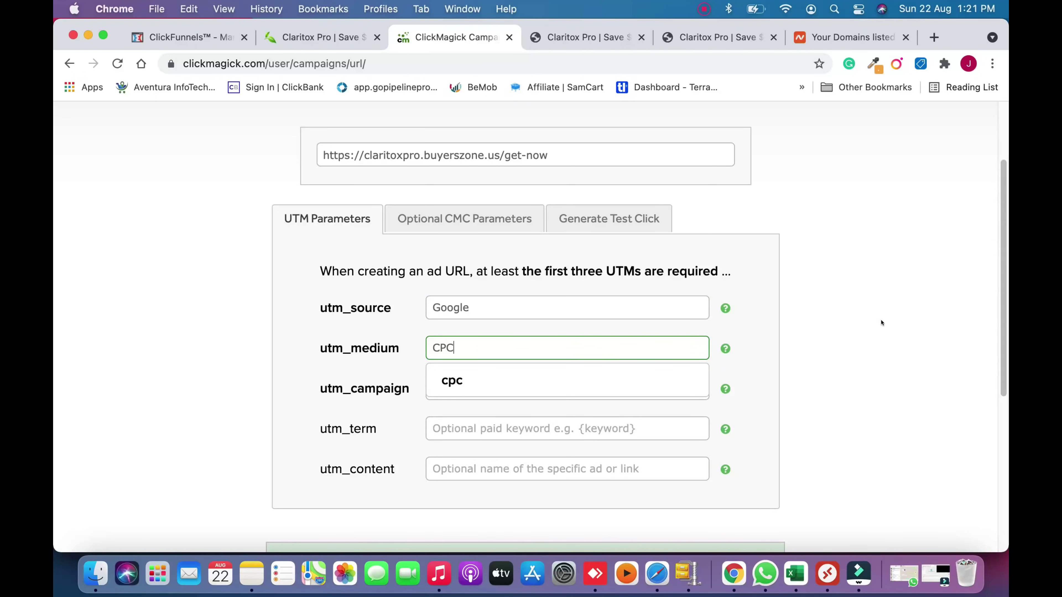
pyautogui.click(976, 332)
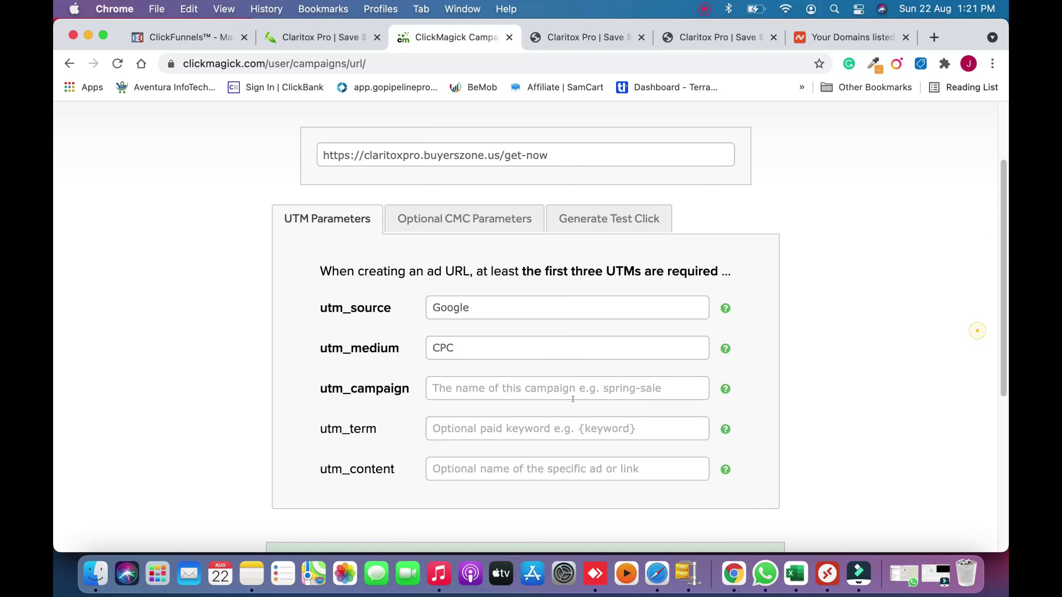
pyautogui.click(508, 392)
pyautogui.write('Cla')
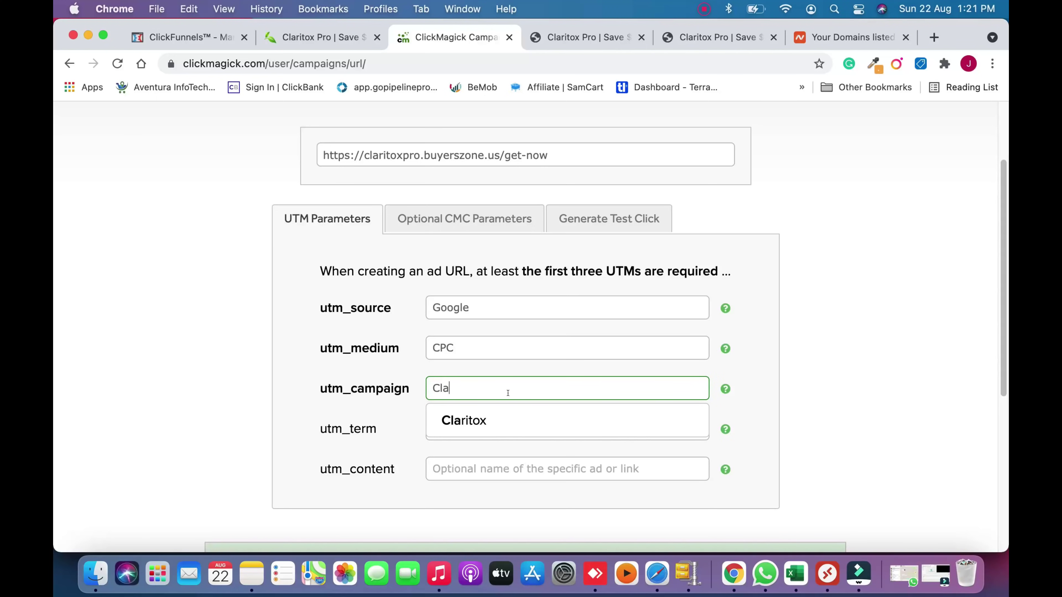
pyautogui.write('ritoxPro')
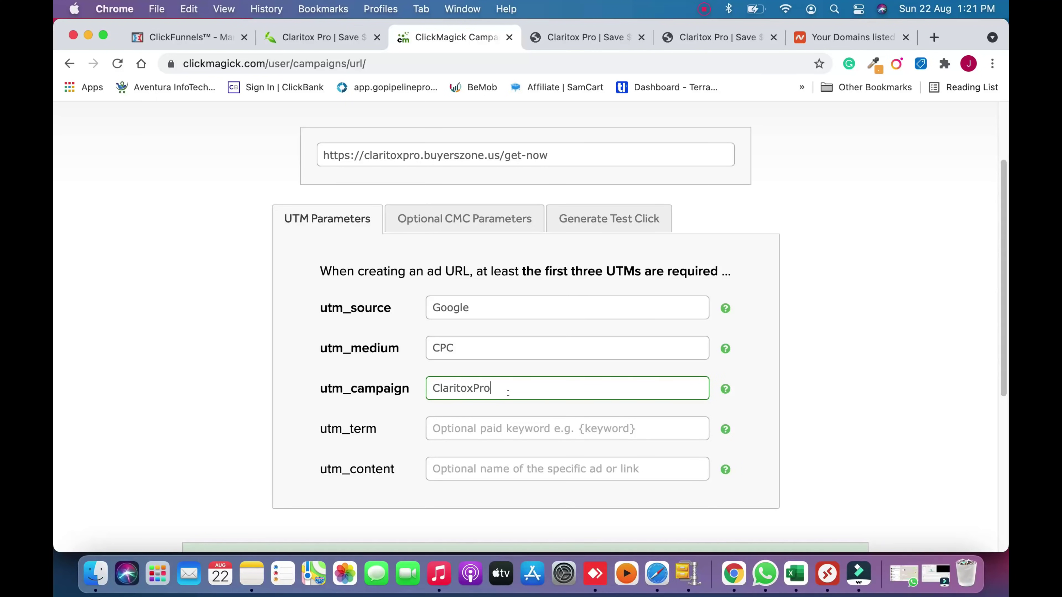
pyautogui.click(877, 356)
# - Set utm_term to the {QueryString} placeholder, replacing an initial {keyword}
pyautogui.scroll(-2, 829, 351)
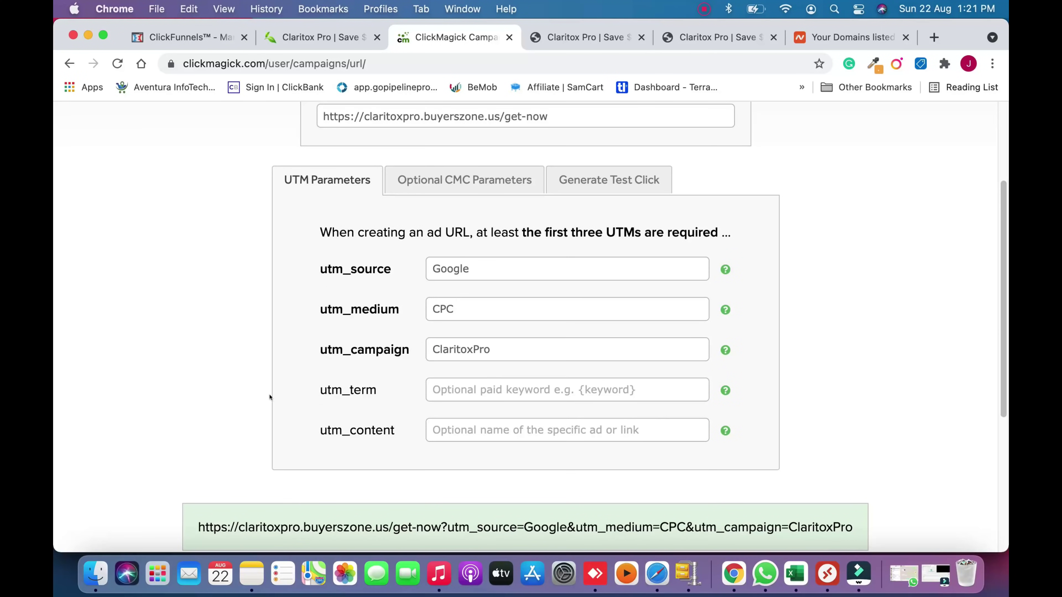
pyautogui.moveTo(319, 391); pyautogui.dragTo(371, 387)
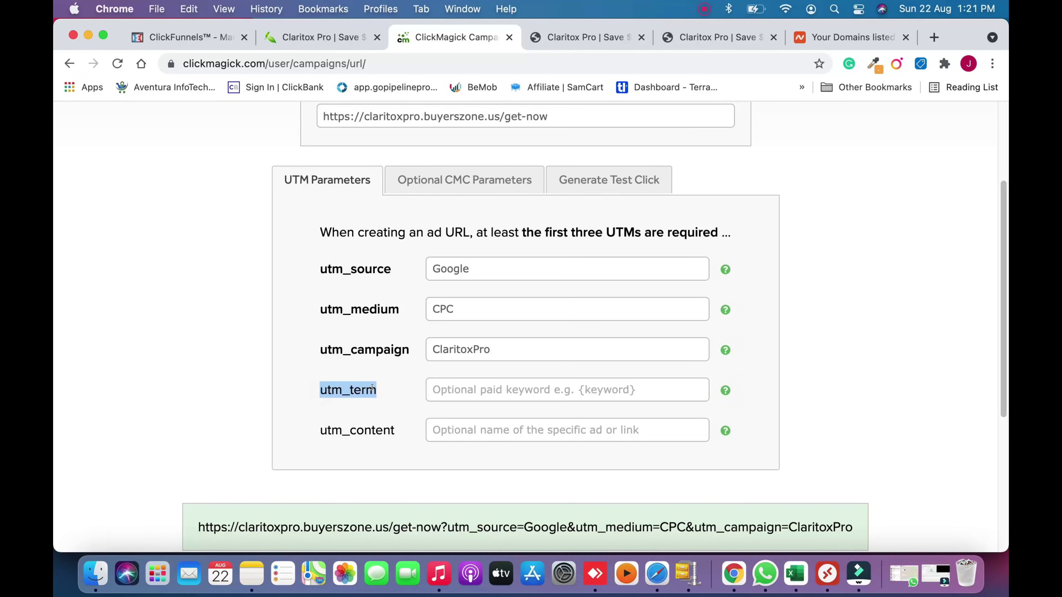
pyautogui.click(607, 384)
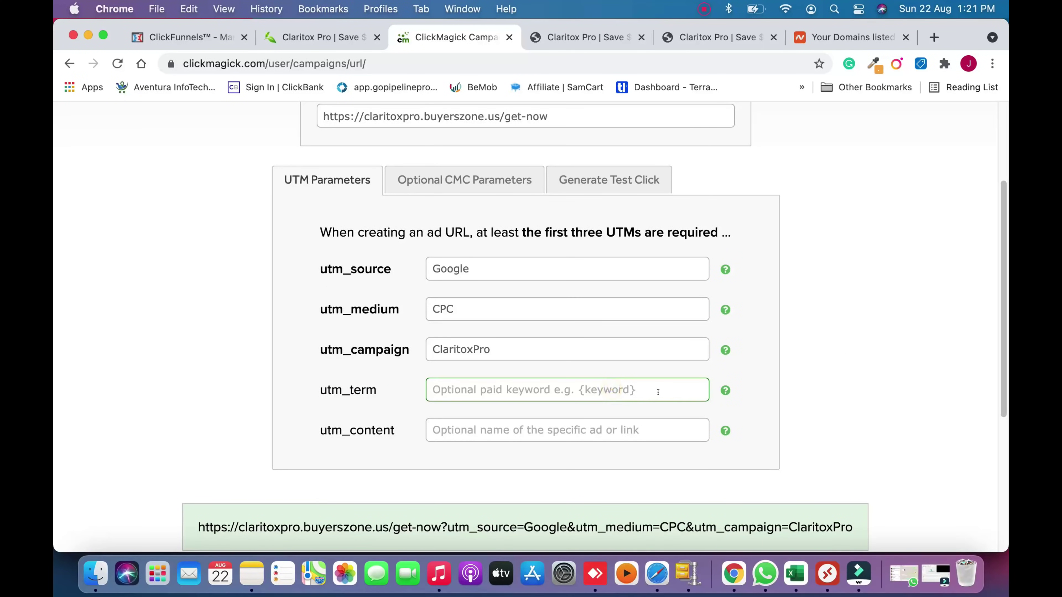
pyautogui.write('{')
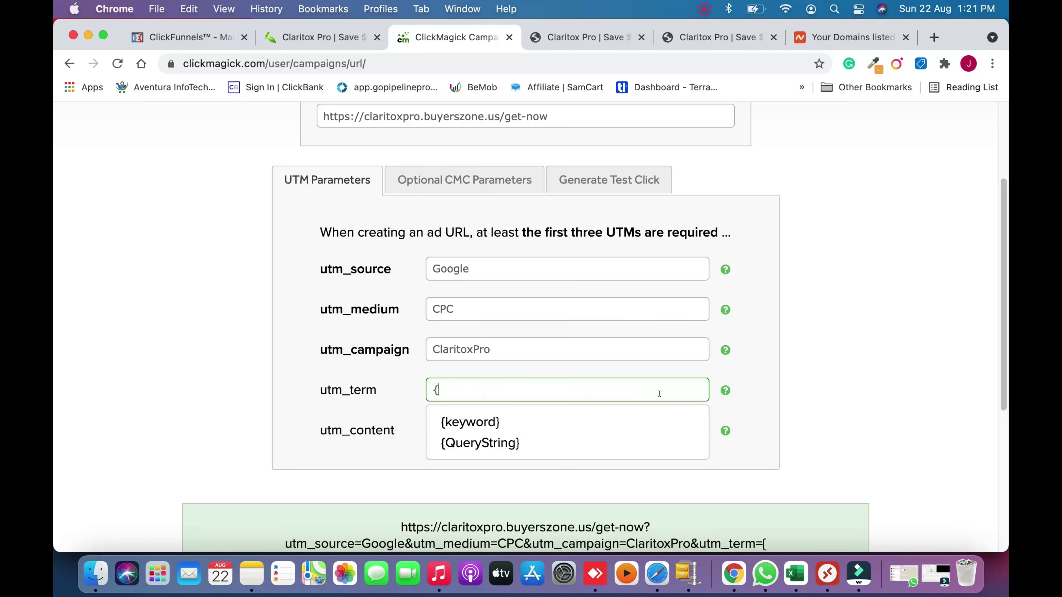
pyautogui.write('key')
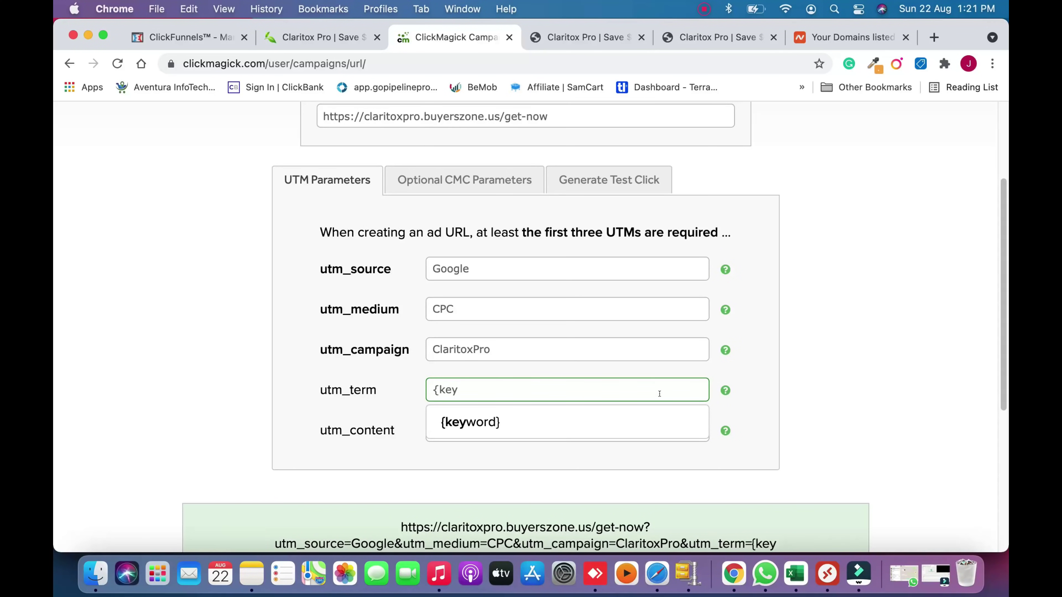
pyautogui.click(521, 424)
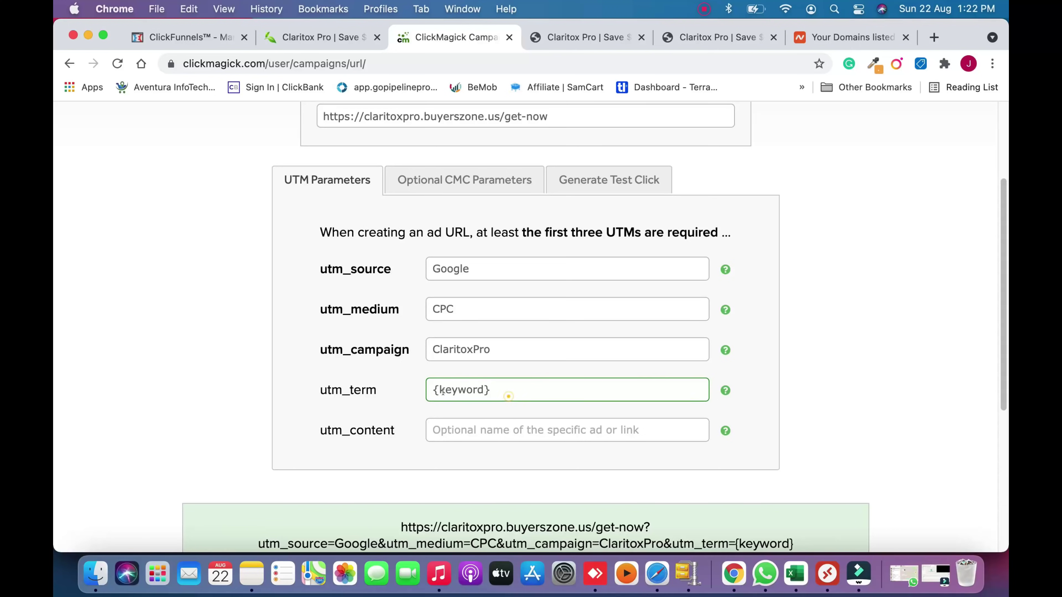
pyautogui.moveTo(506, 392); pyautogui.dragTo(413, 392)
pyautogui.write('{')
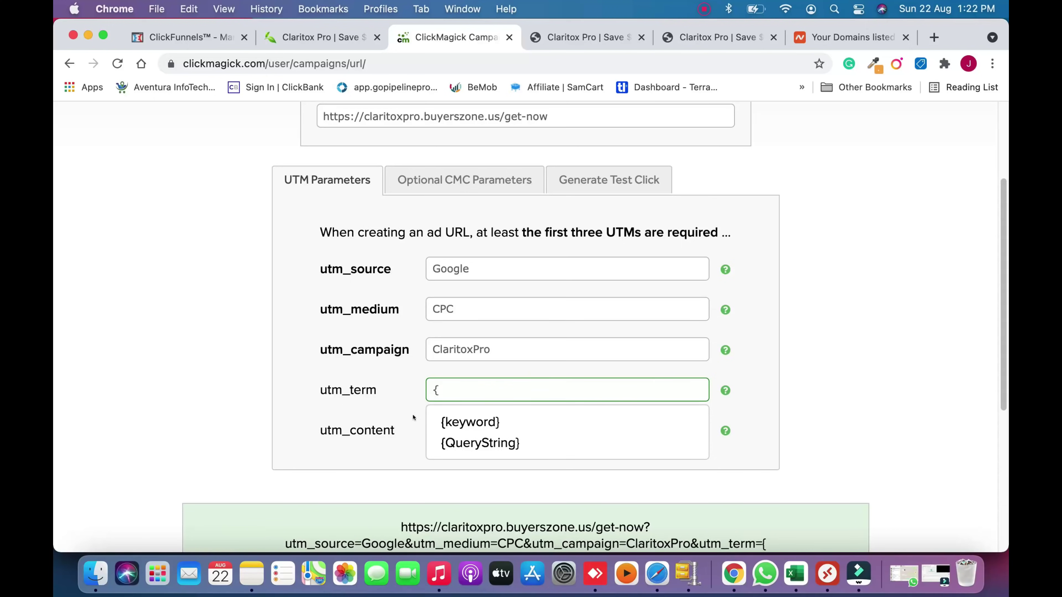
pyautogui.click(462, 448)
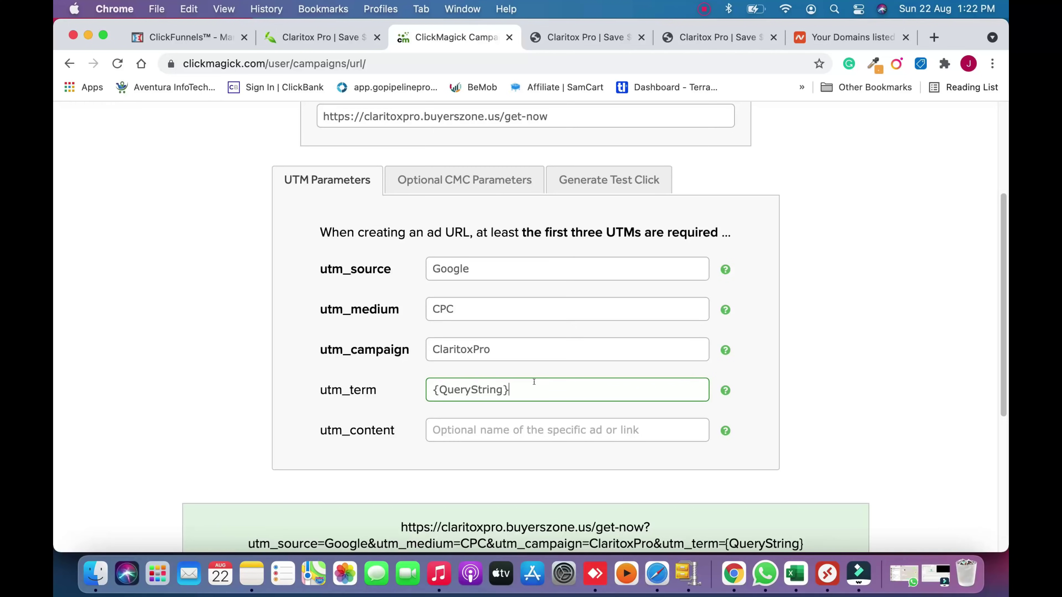
# - Check that the utm_term field holds {QueryString}
pyautogui.scroll(-1, 533, 382)
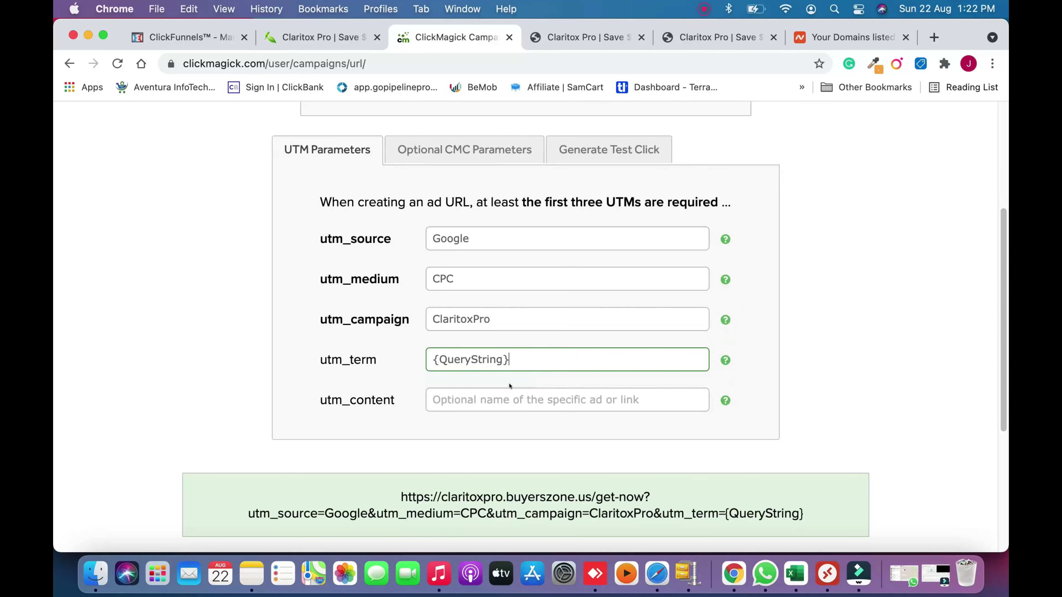
pyautogui.scroll(-1, 589, 377)
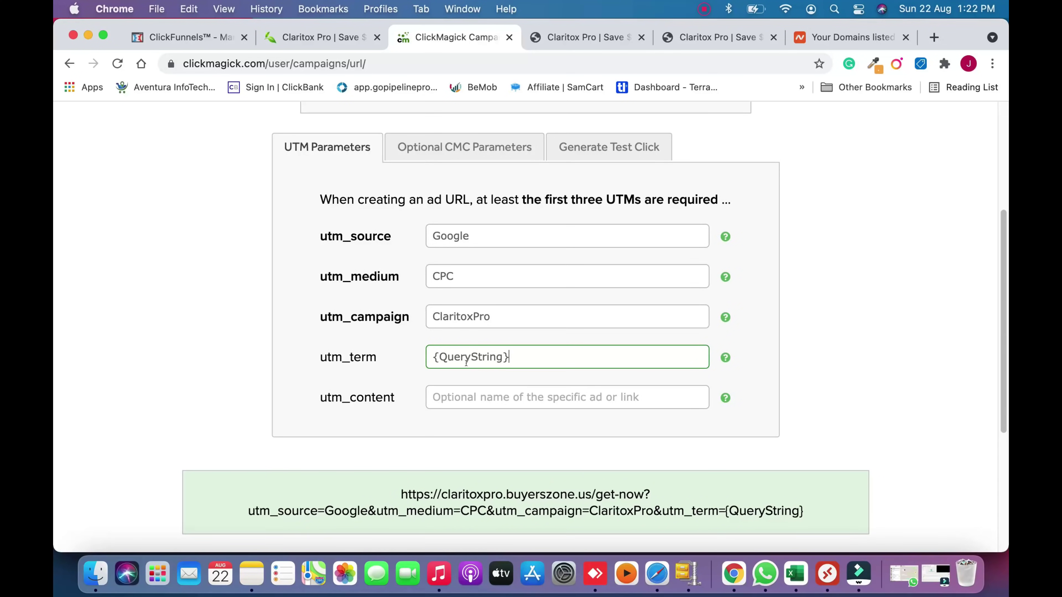
pyautogui.scroll(-1, 492, 331)
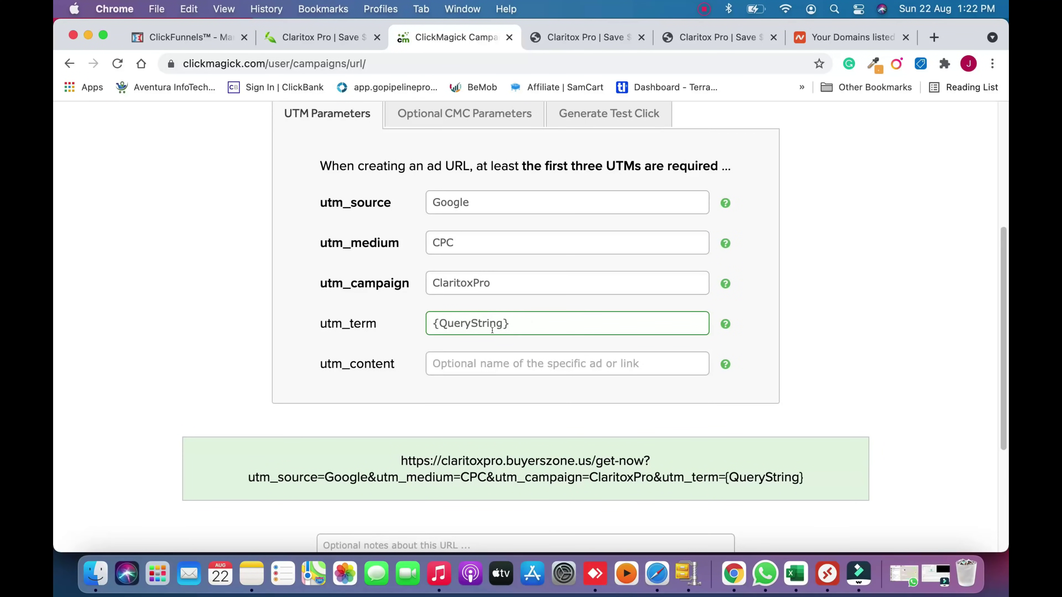
pyautogui.tripleClick(527, 316)
pyautogui.click(408, 320)
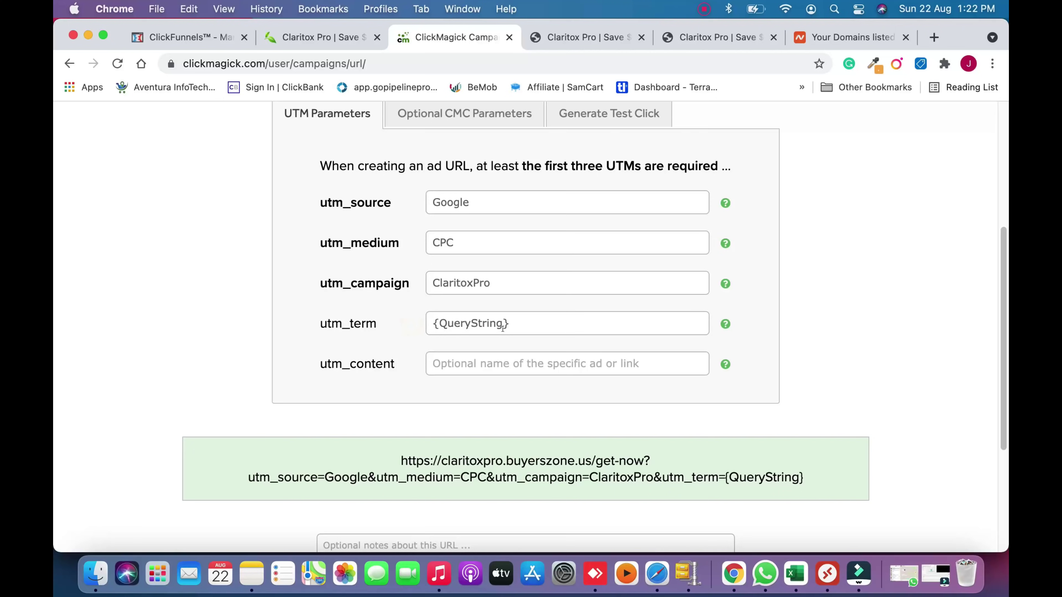
# - Save the ClaritoxPro tracking URL and copy it to the clipboard
pyautogui.scroll(-1, 456, 347)
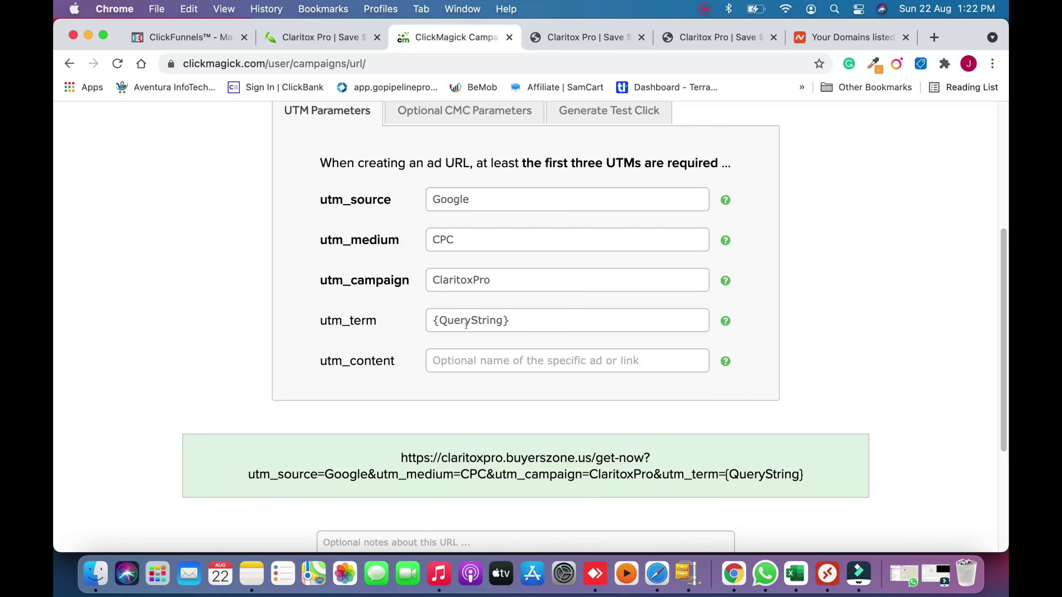
pyautogui.scroll(-5, 466, 325)
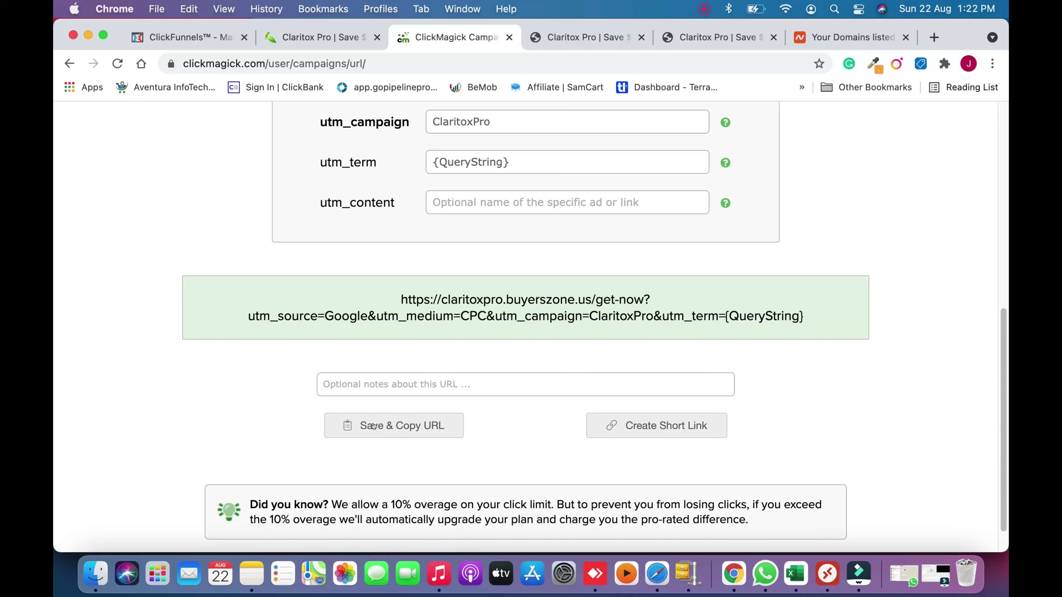
pyautogui.click(373, 425)
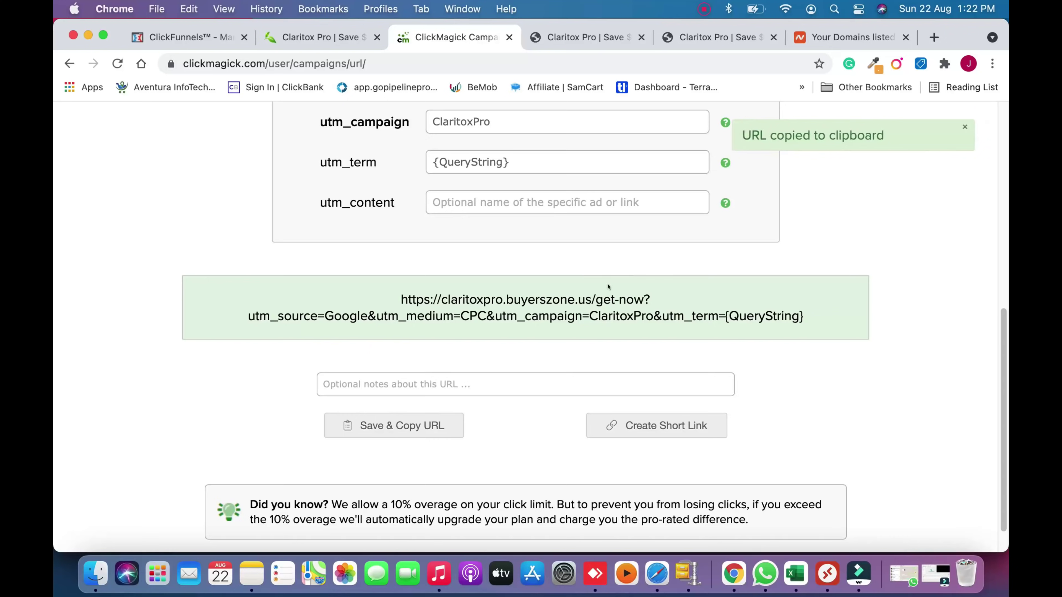
pyautogui.scroll(-2, 595, 327)
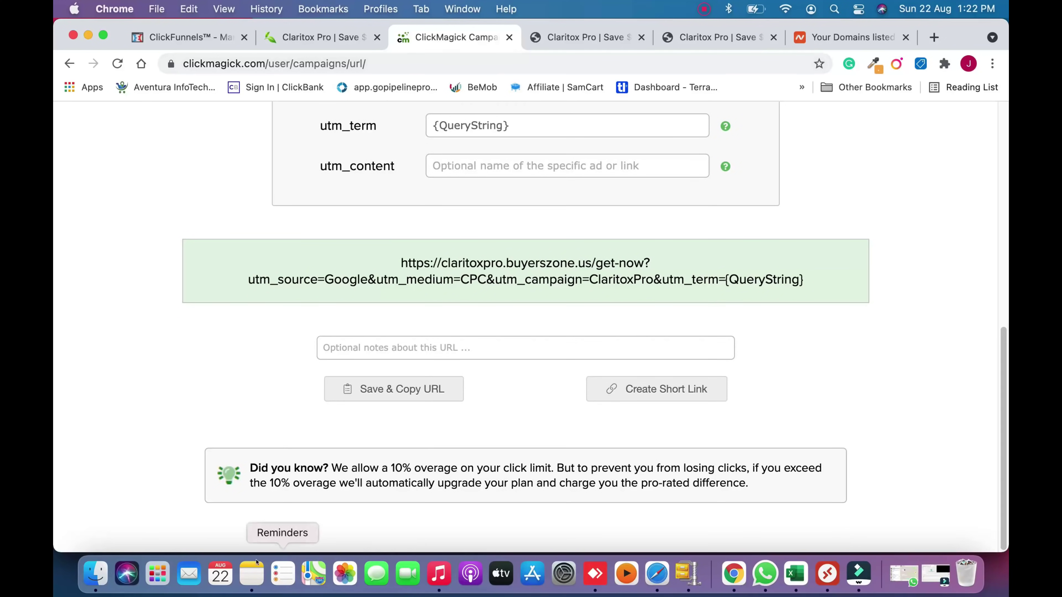
pyautogui.click(252, 572)
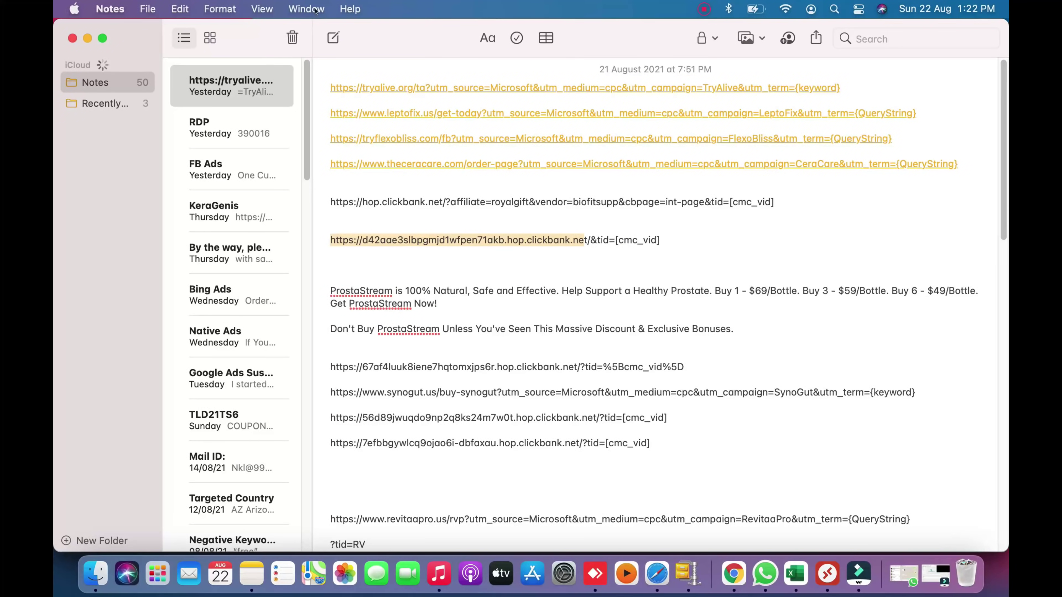
# - Paste the ClaritoxPro UTM link into a new note, then go back to Chrome
pyautogui.click(333, 37)
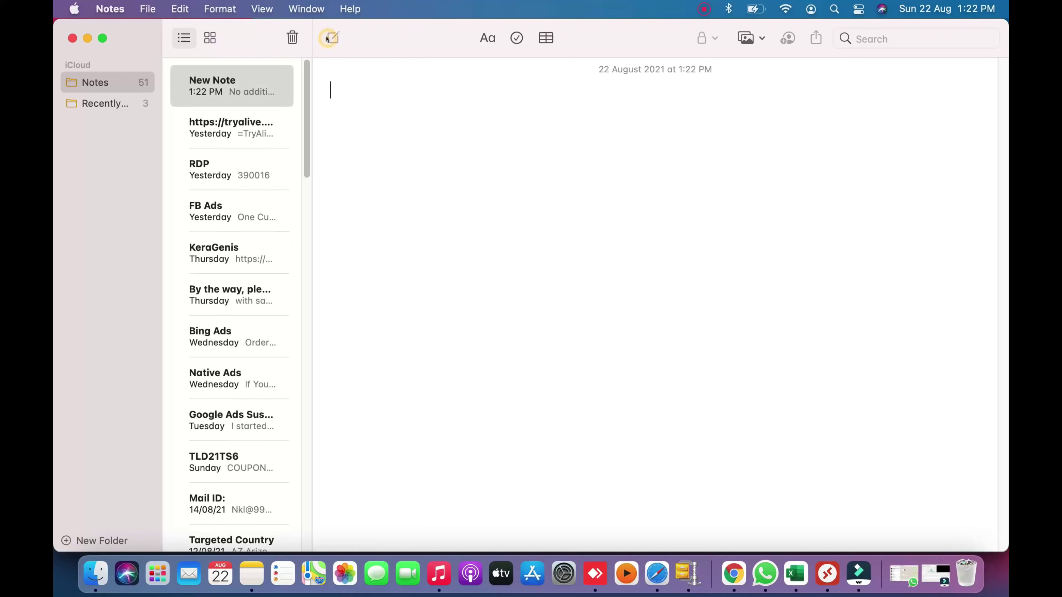
pyautogui.click(342, 99)
pyautogui.press('super+v')
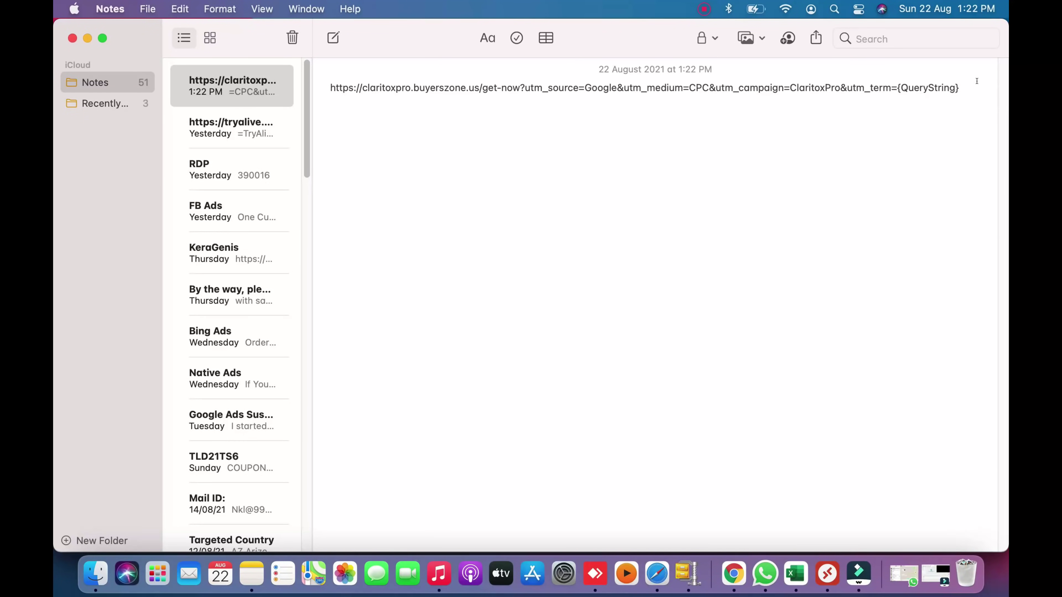
pyautogui.moveTo(977, 81); pyautogui.dragTo(330, 88)
pyautogui.click(528, 163)
pyautogui.press('super+Tab')
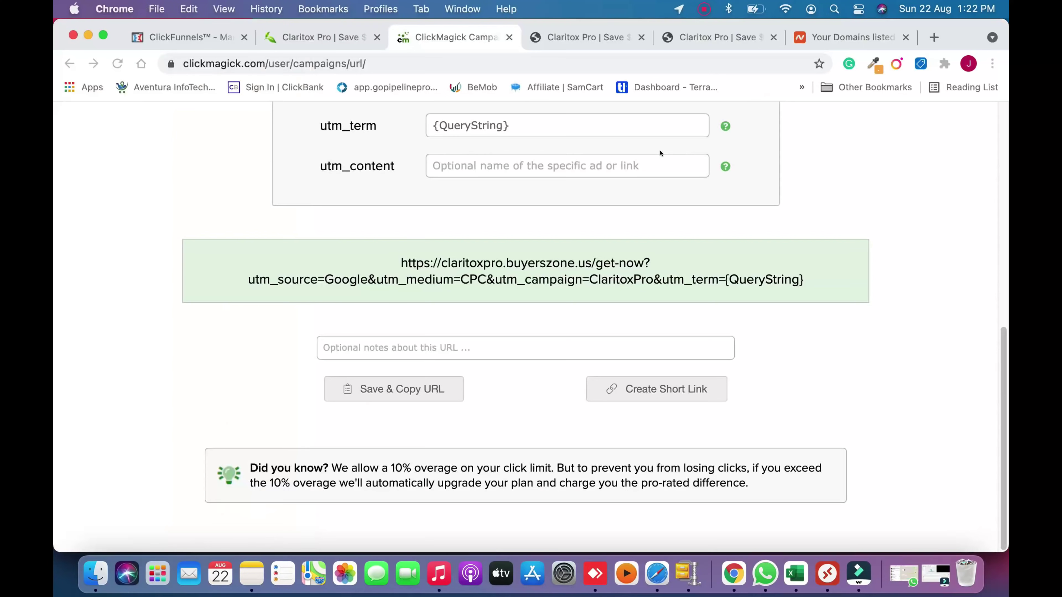
# - Review the Claritox Pro sales page and PipelinePRO builder tabs, then exit the builder
pyautogui.click(560, 39)
pyautogui.click(731, 34)
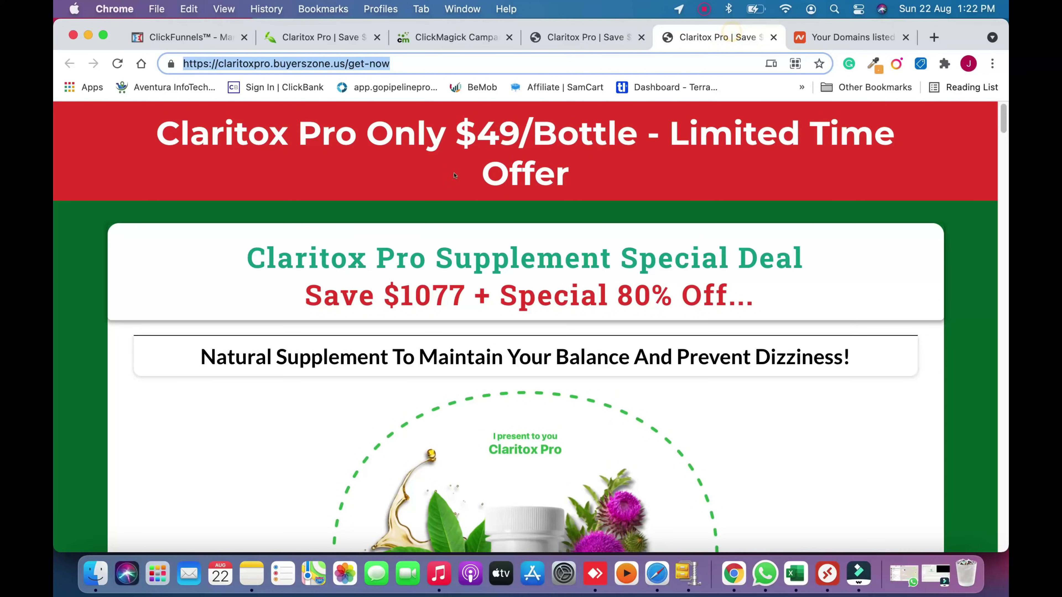
pyautogui.click(444, 40)
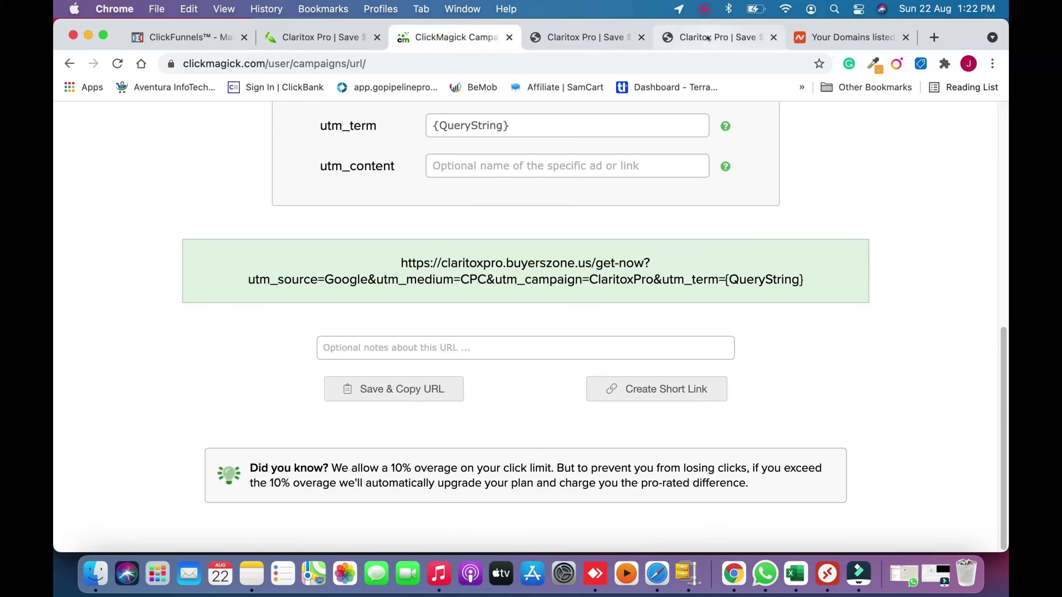
pyautogui.click(707, 39)
pyautogui.click(567, 42)
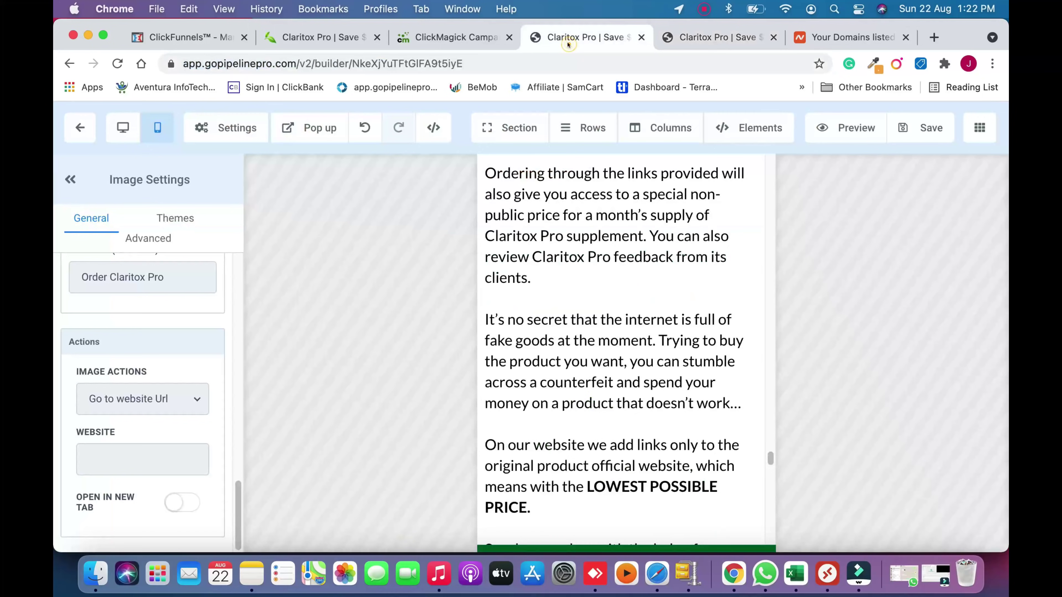
pyautogui.scroll(10, 124, 335)
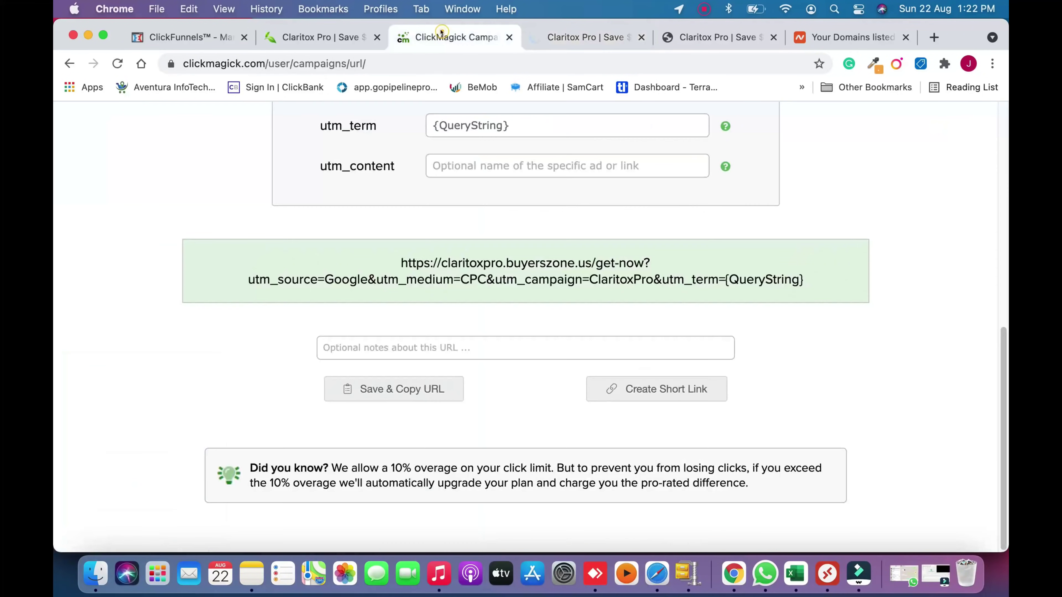
pyautogui.click(456, 37)
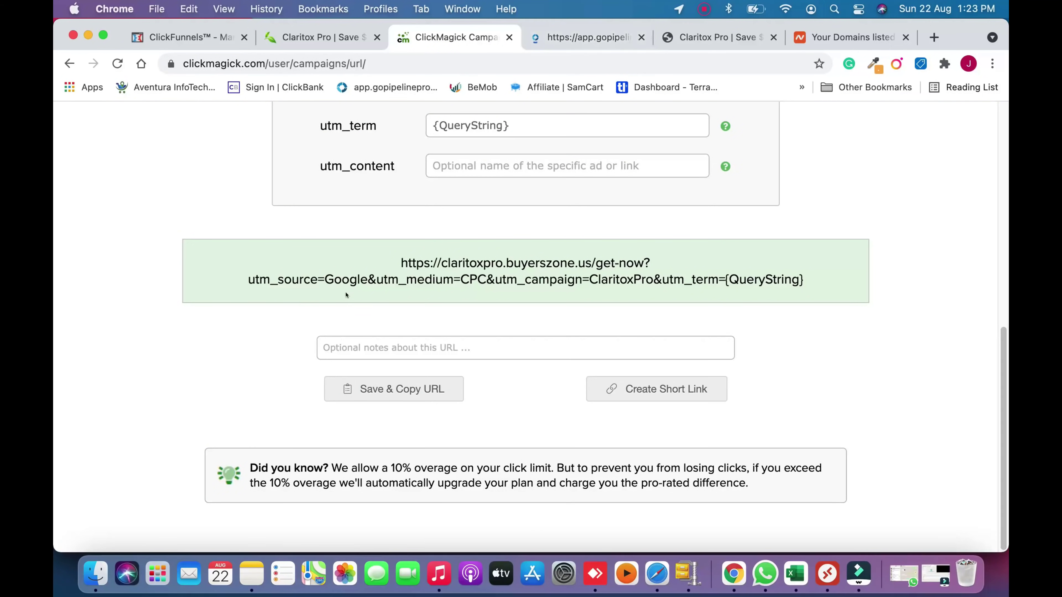
pyautogui.click(656, 574)
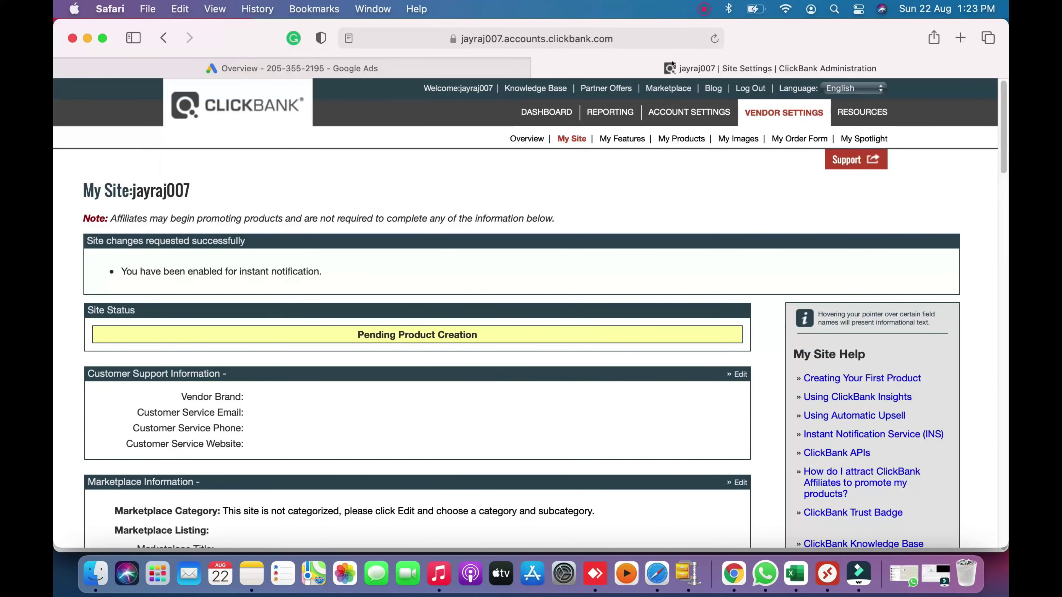
# - Search the ClickBank Marketplace for 'claritox'
pyautogui.click(668, 89)
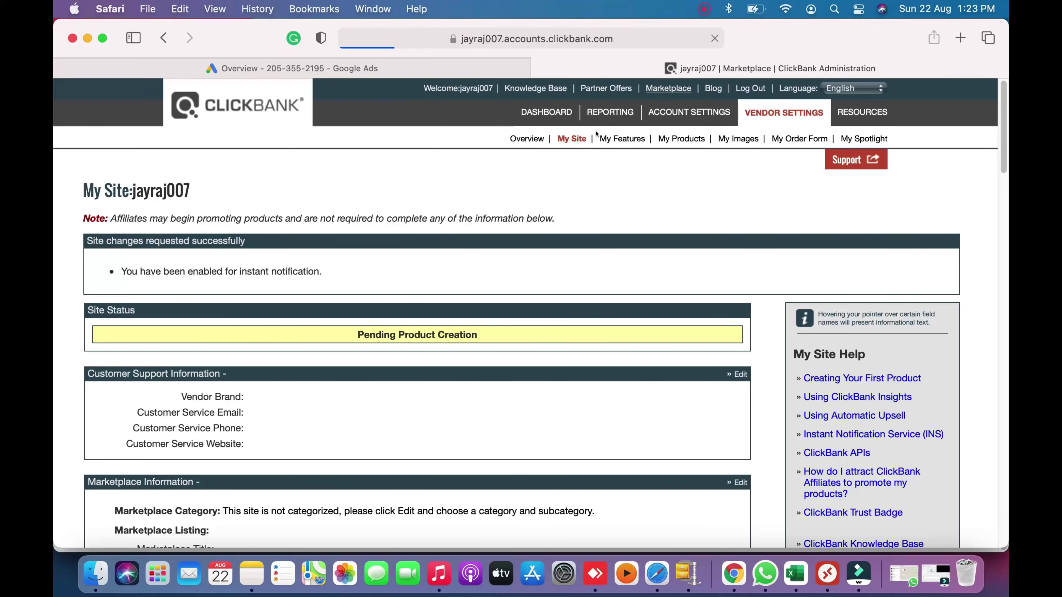
pyautogui.write('claritox')
pyautogui.press('Return')
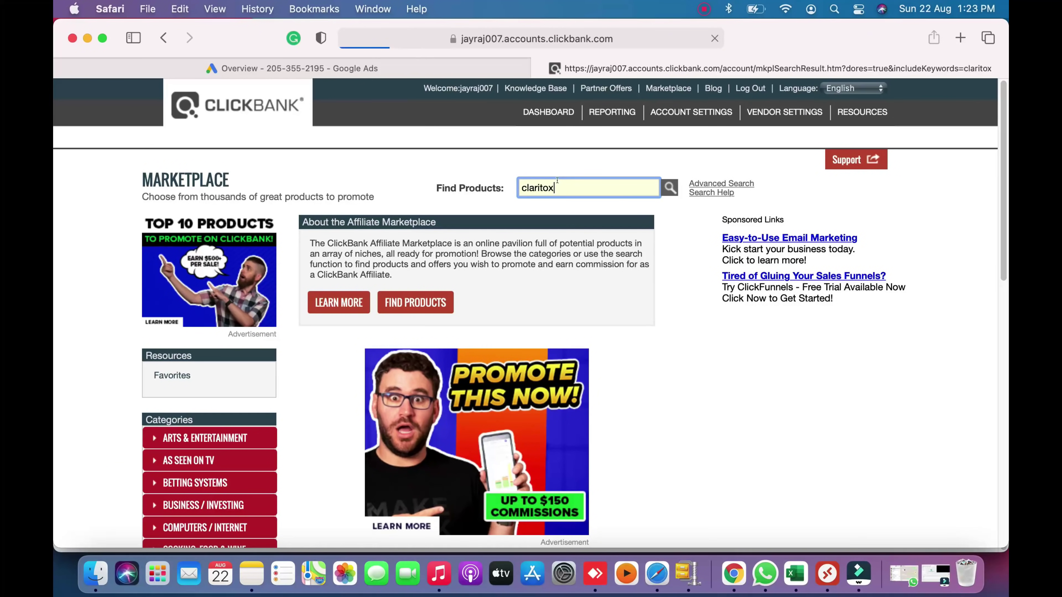
pyautogui.scroll(-5, 543, 334)
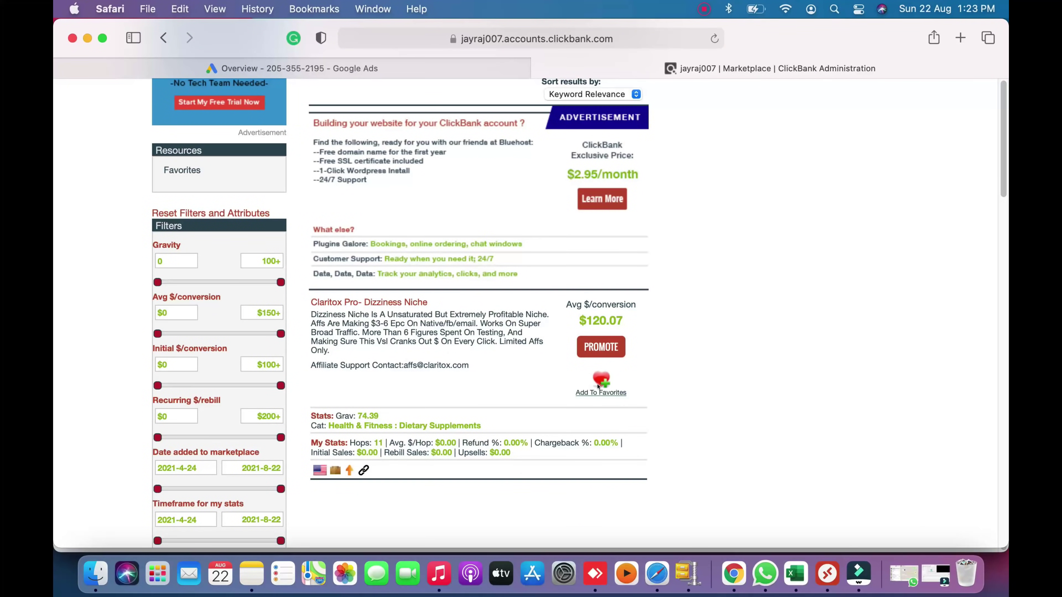
# - Generate a Claritox Pro HopLink with no Tracking ID and copy it
pyautogui.click(604, 351)
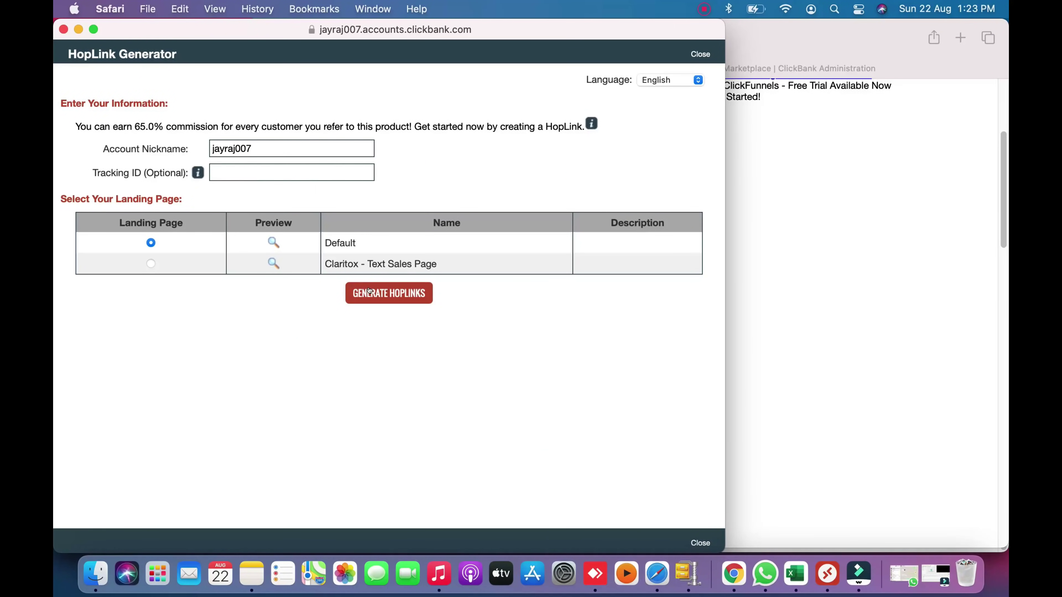
pyautogui.click(238, 175)
pyautogui.click(443, 172)
pyautogui.click(388, 293)
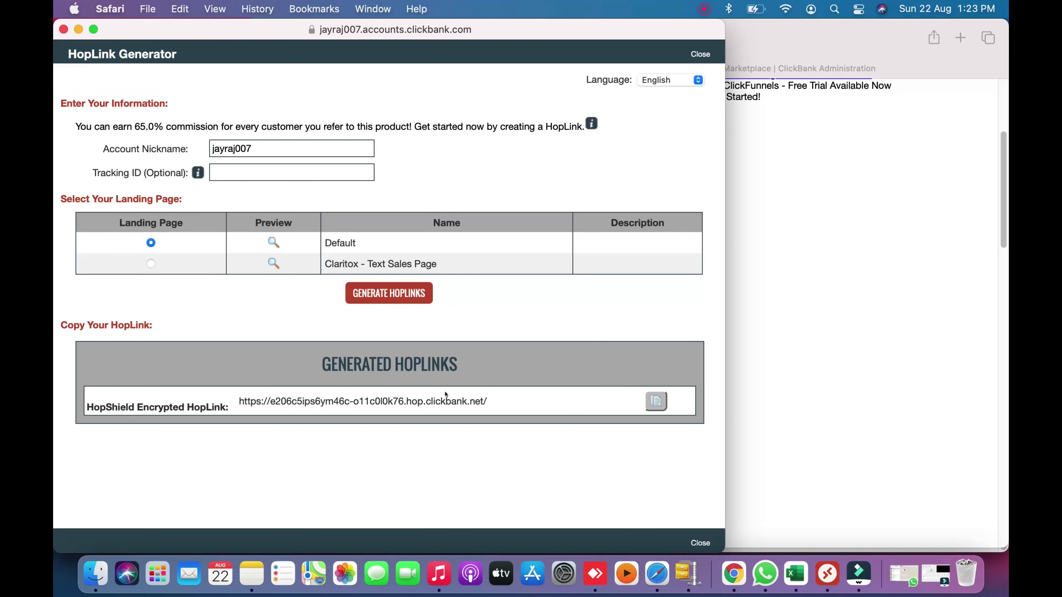
pyautogui.click(656, 401)
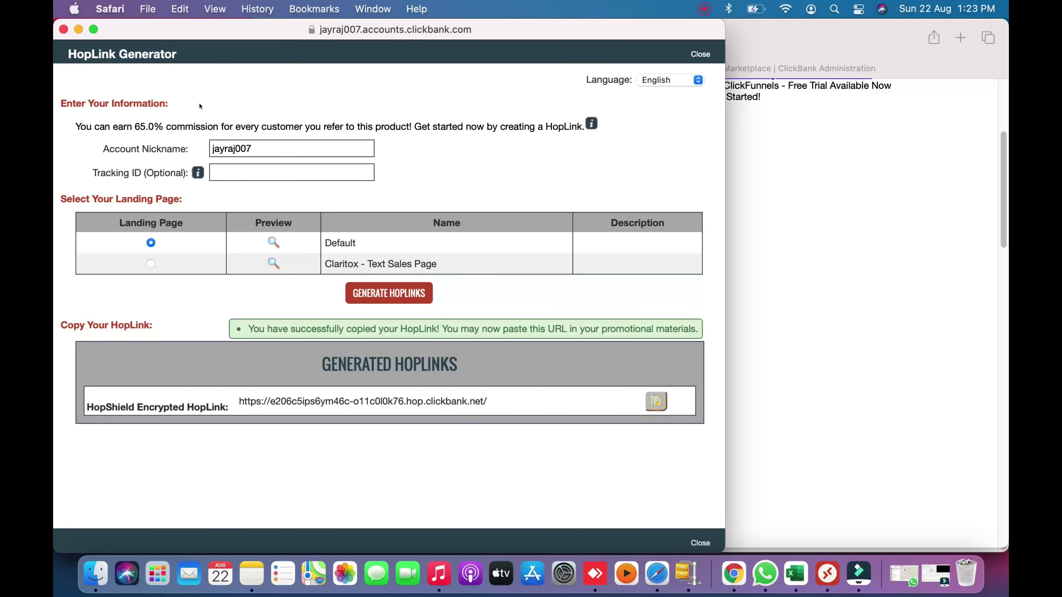
pyautogui.click(64, 30)
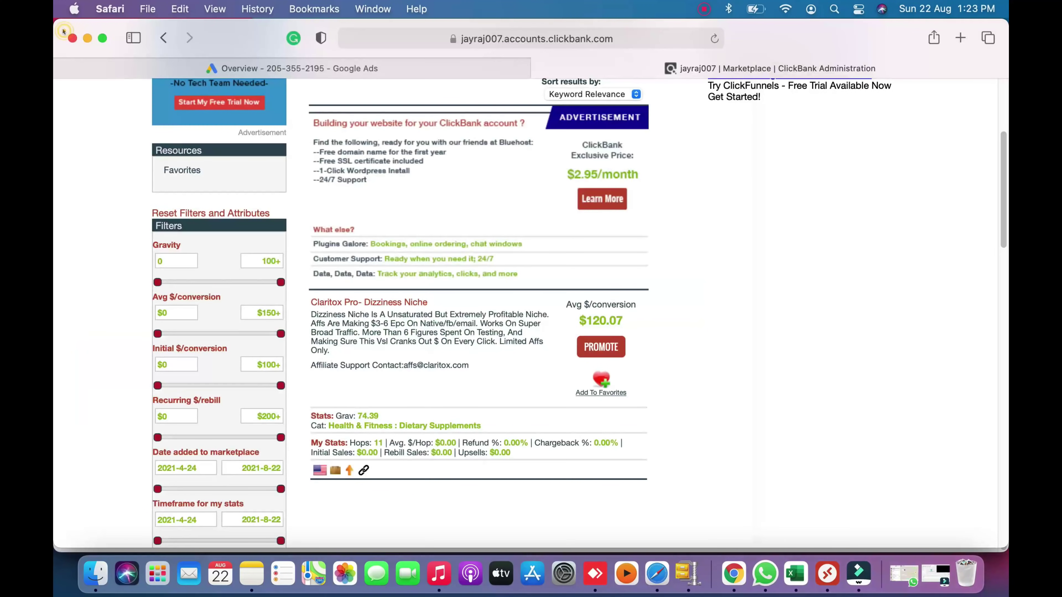
pyautogui.press('super+Tab')
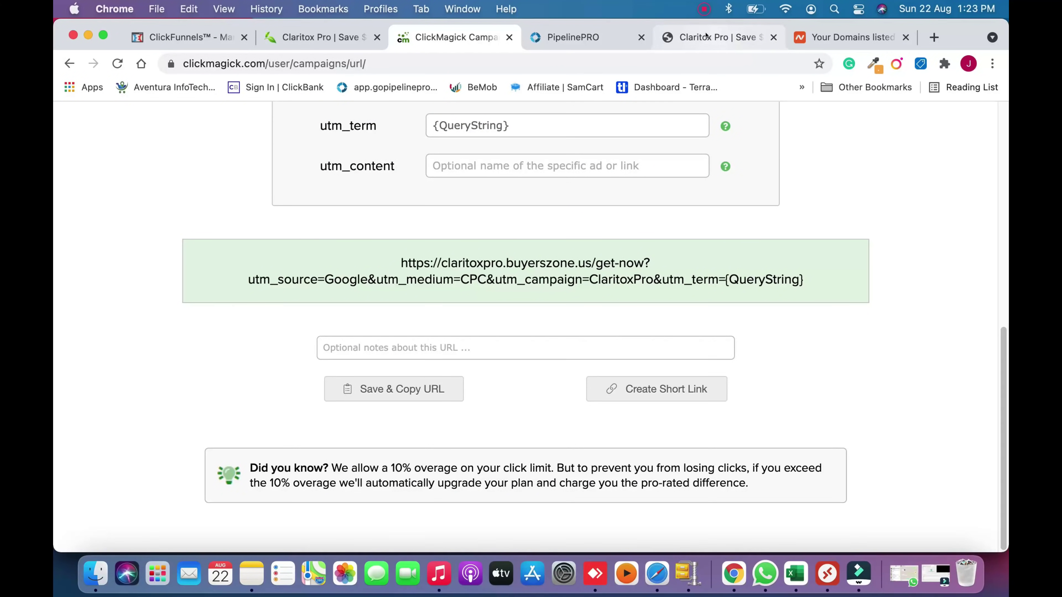
# - In Affiliate Link Builder, choose network ClickBank (Affiliate) and tracking type Campaigns
pyautogui.scroll(10, 744, 293)
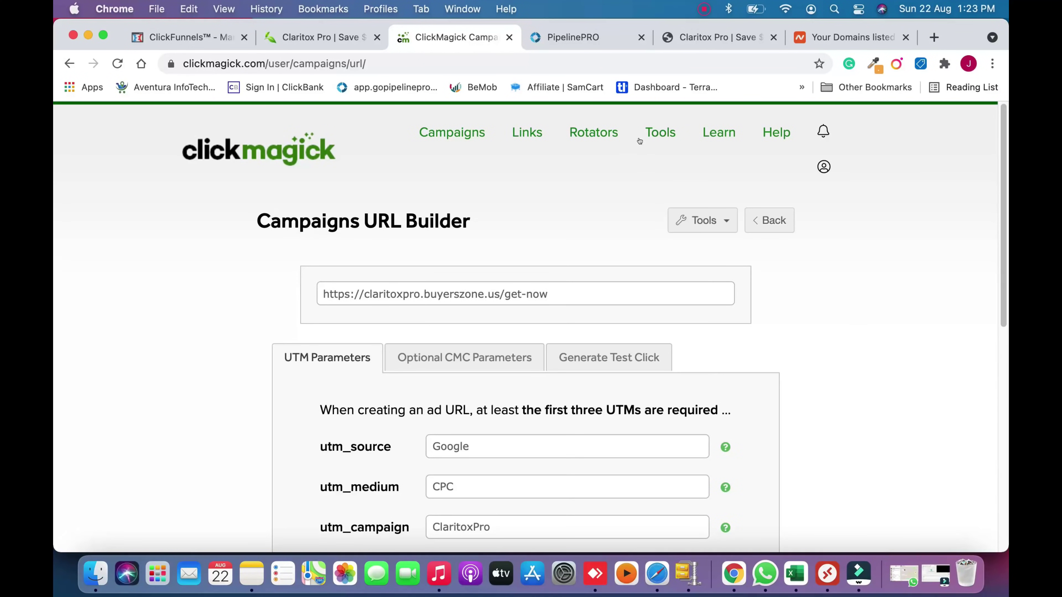
pyautogui.moveTo(658, 133)
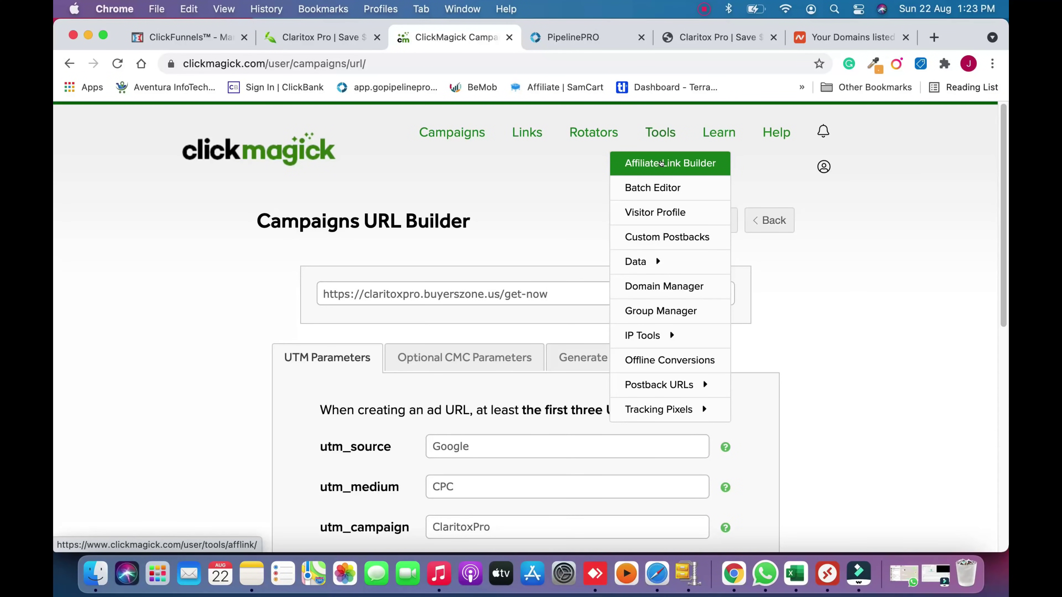
pyautogui.click(661, 163)
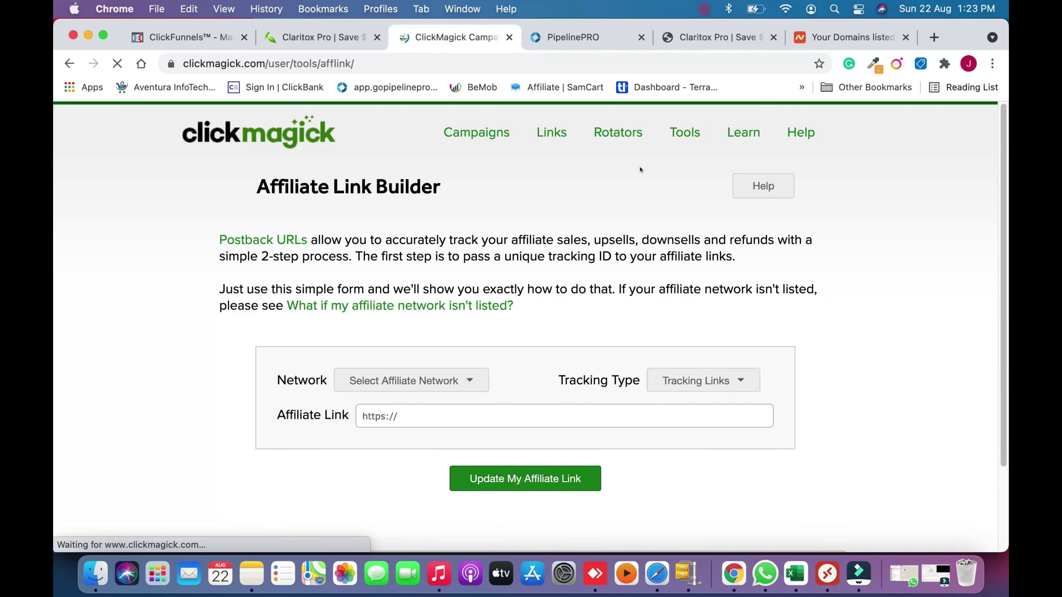
pyautogui.click(408, 380)
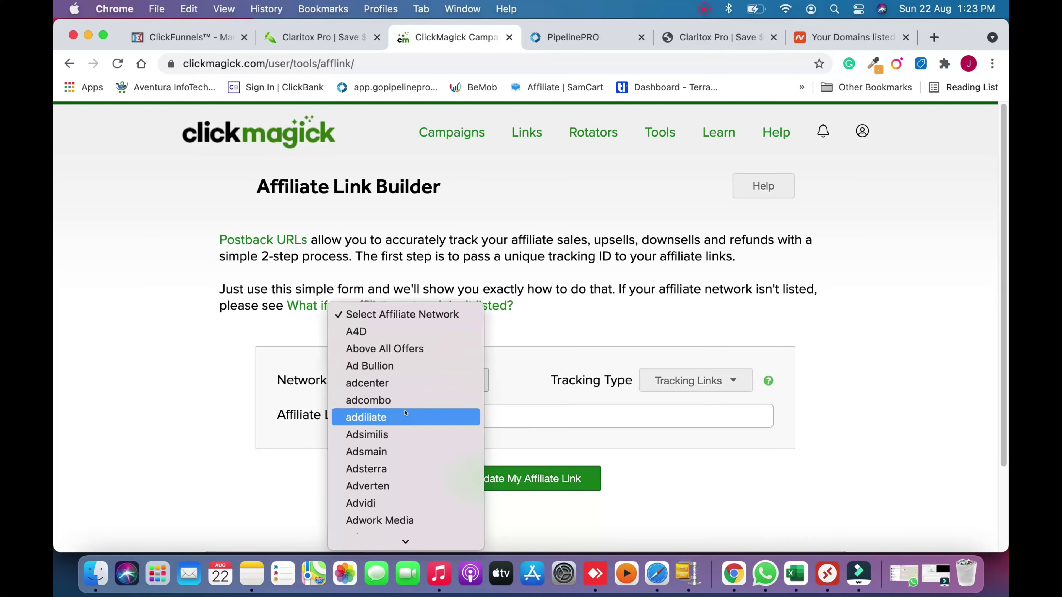
pyautogui.scroll(-10, 405, 413)
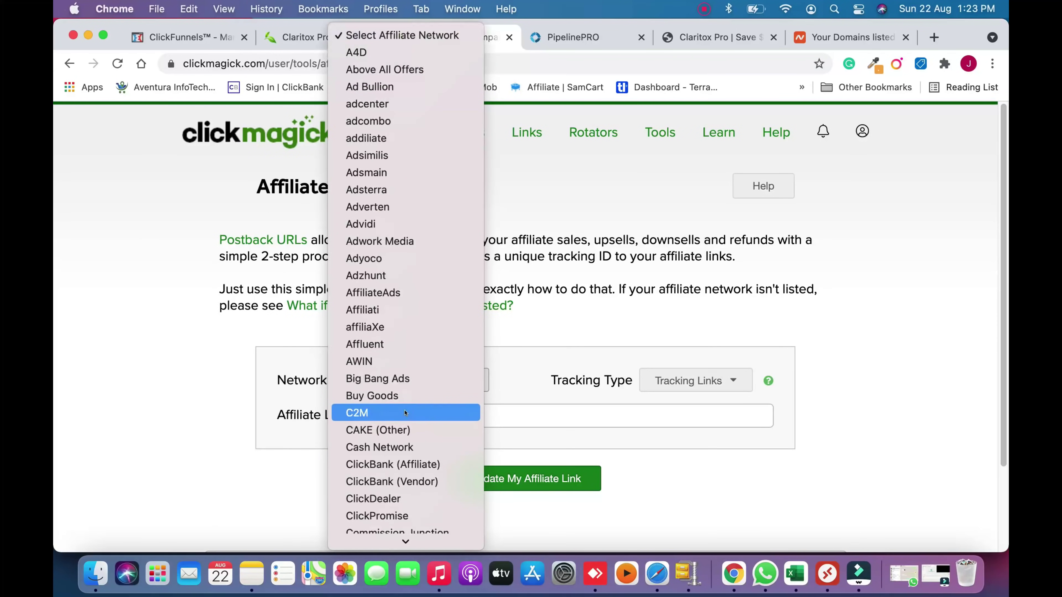
pyautogui.click(401, 463)
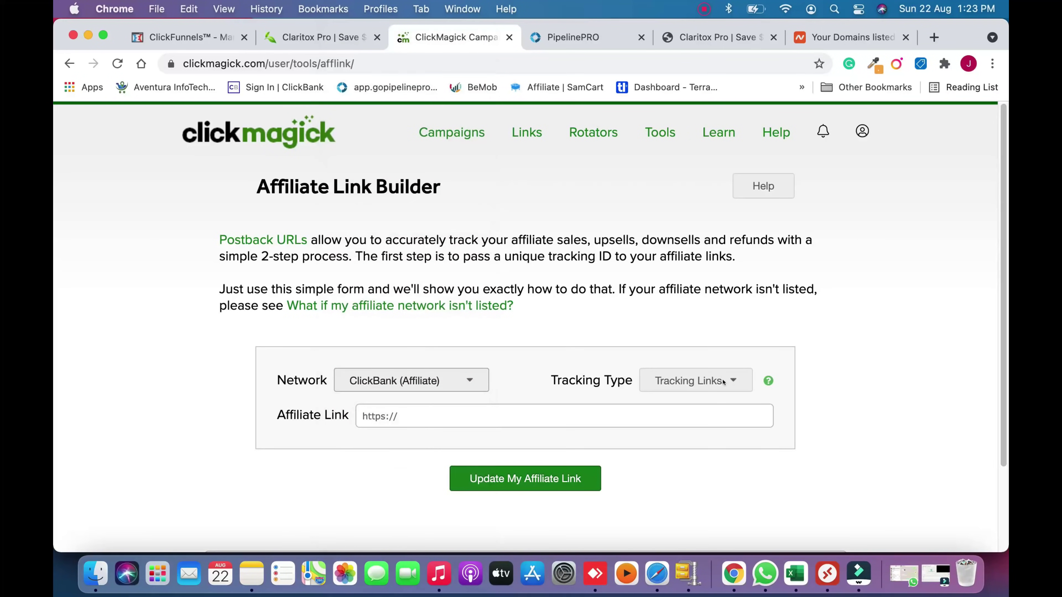
pyautogui.click(723, 381)
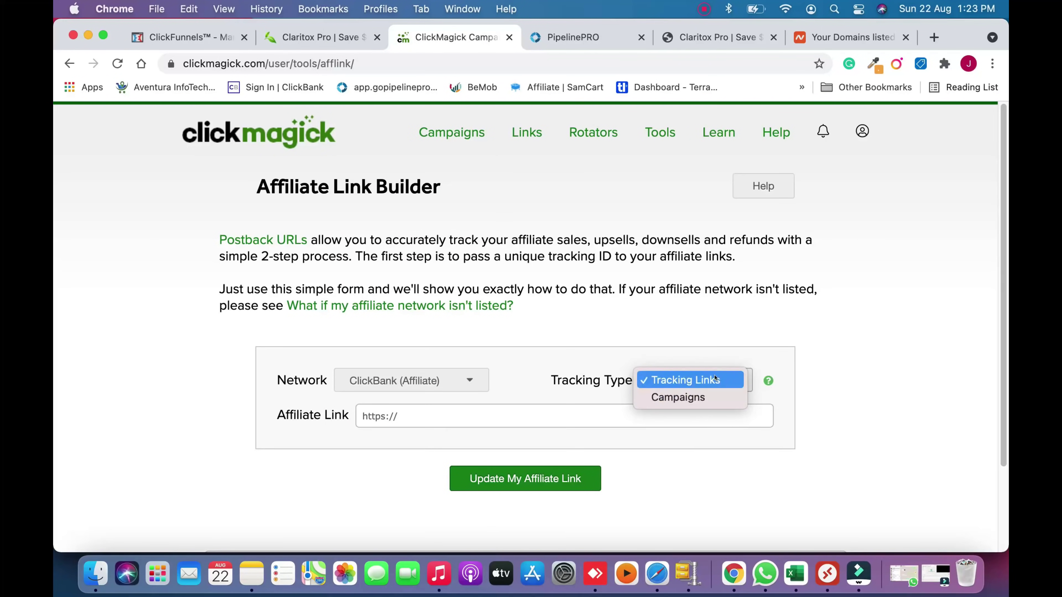
pyautogui.click(683, 400)
# - Paste the HopLink, generate the ?tid=[cmc_vid] tracked URL, and copy it
pyautogui.click(445, 408)
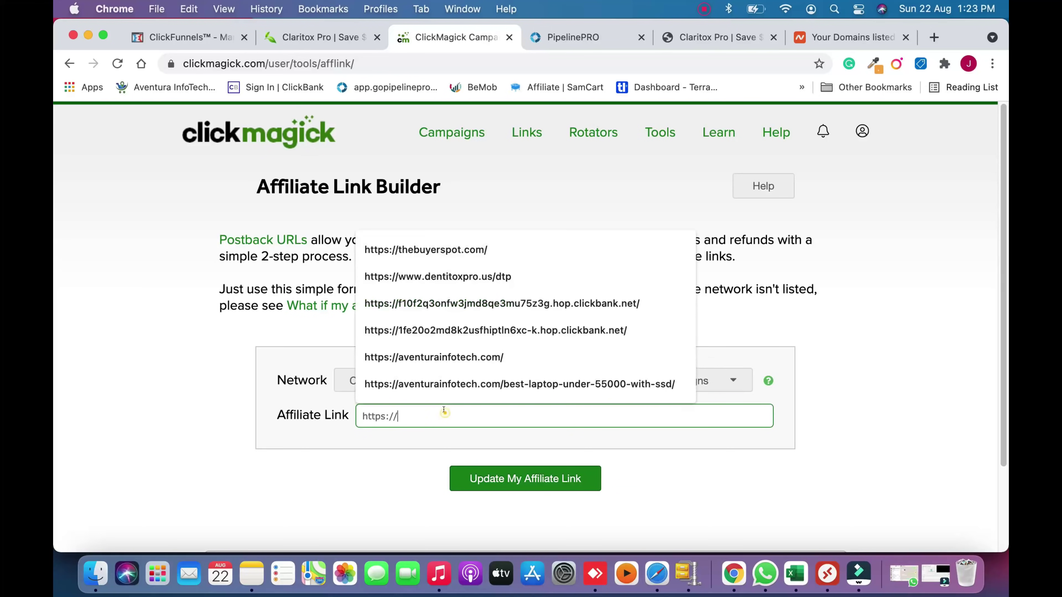
pyautogui.press('super+a')
pyautogui.press('super+v')
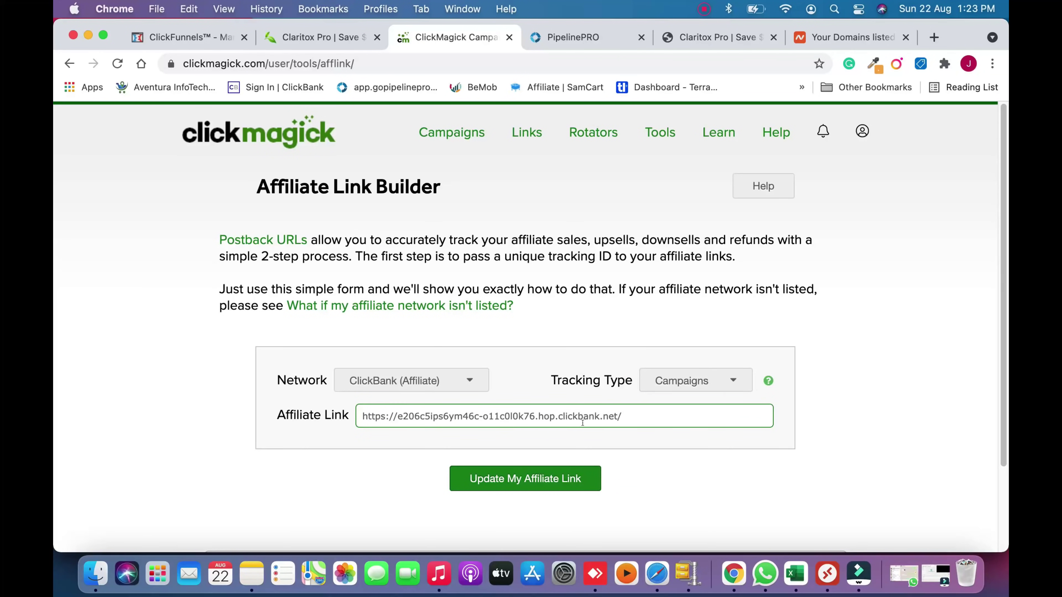
pyautogui.click(493, 477)
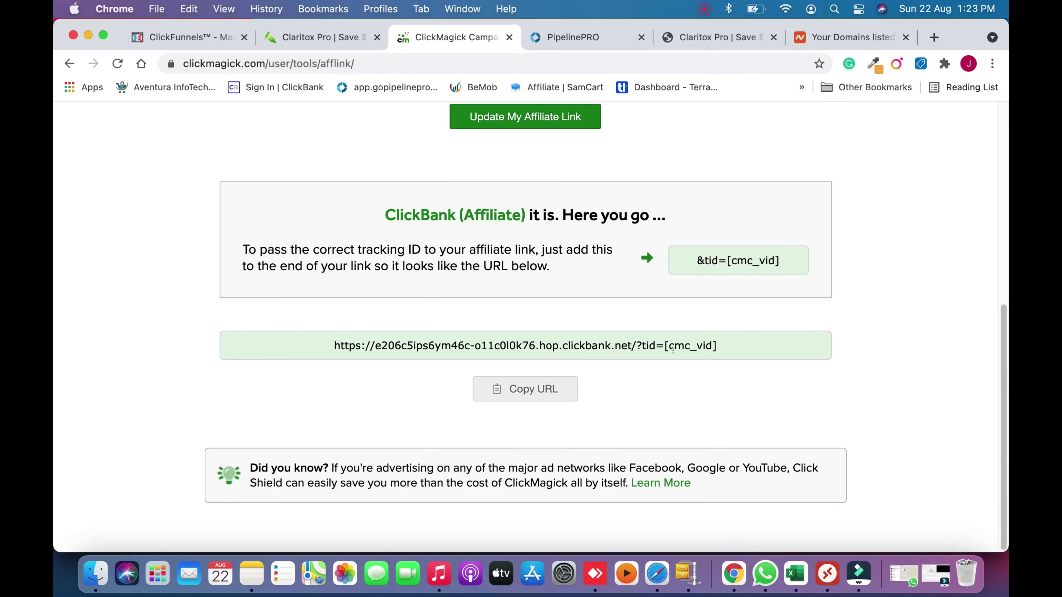
pyautogui.click(504, 390)
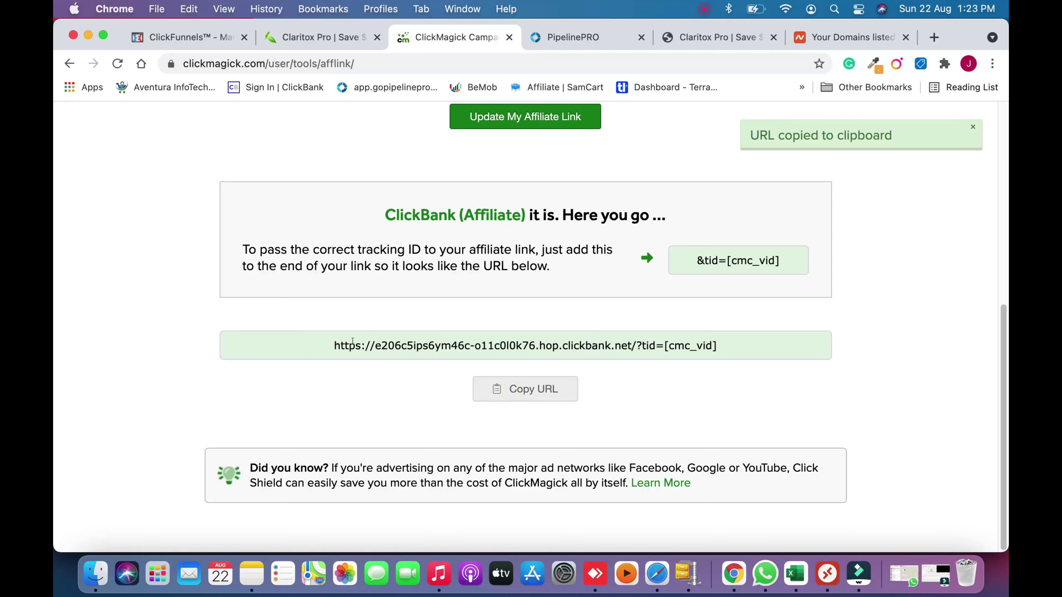
pyautogui.moveTo(329, 345); pyautogui.dragTo(717, 344)
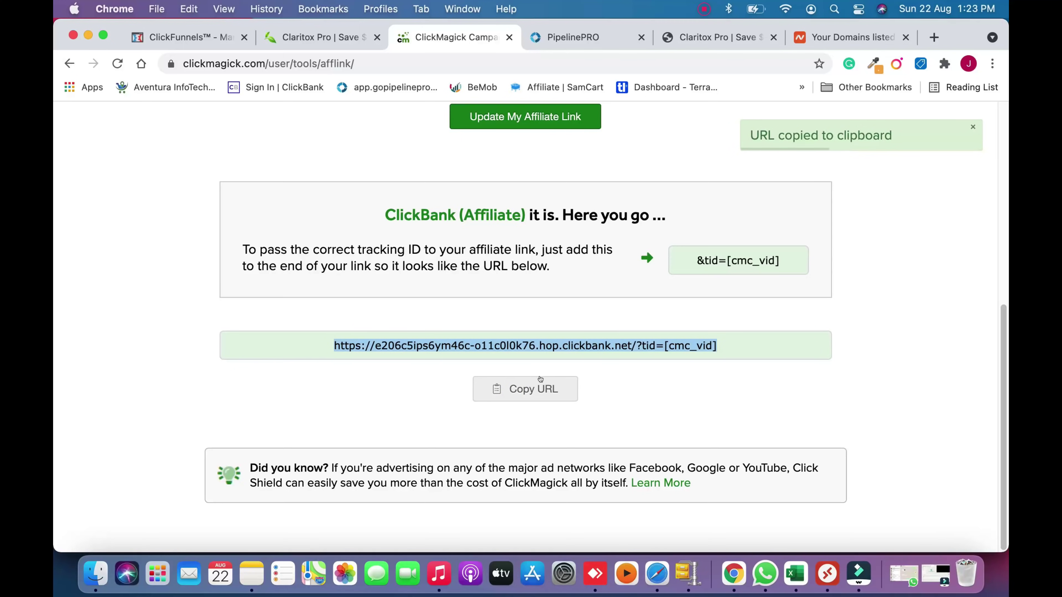
pyautogui.click(543, 387)
pyautogui.click(565, 41)
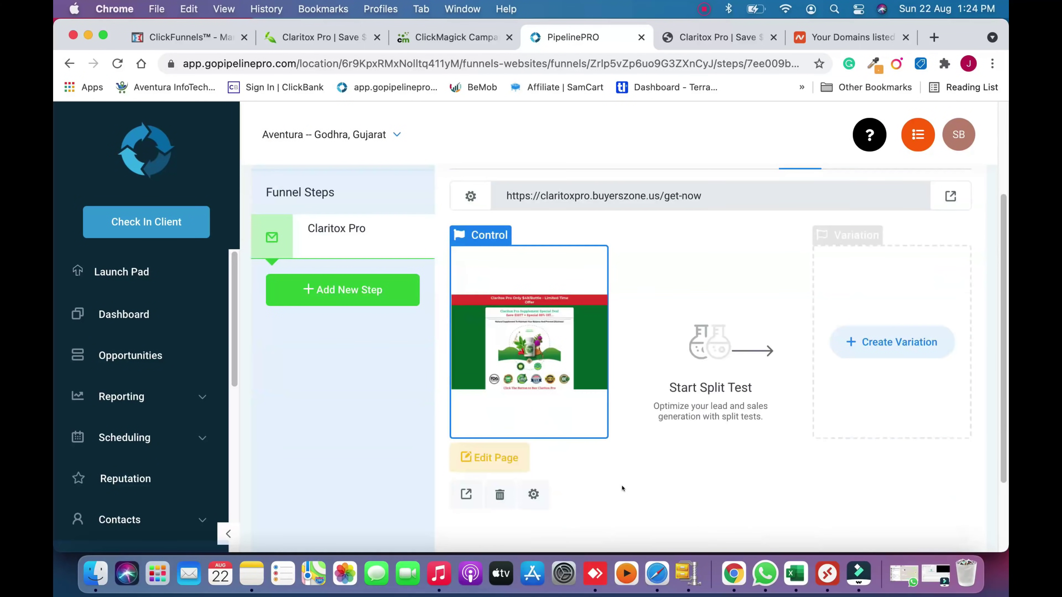
# - Open the Claritox funnel step's page with Edit Page
pyautogui.scroll(-3, 622, 489)
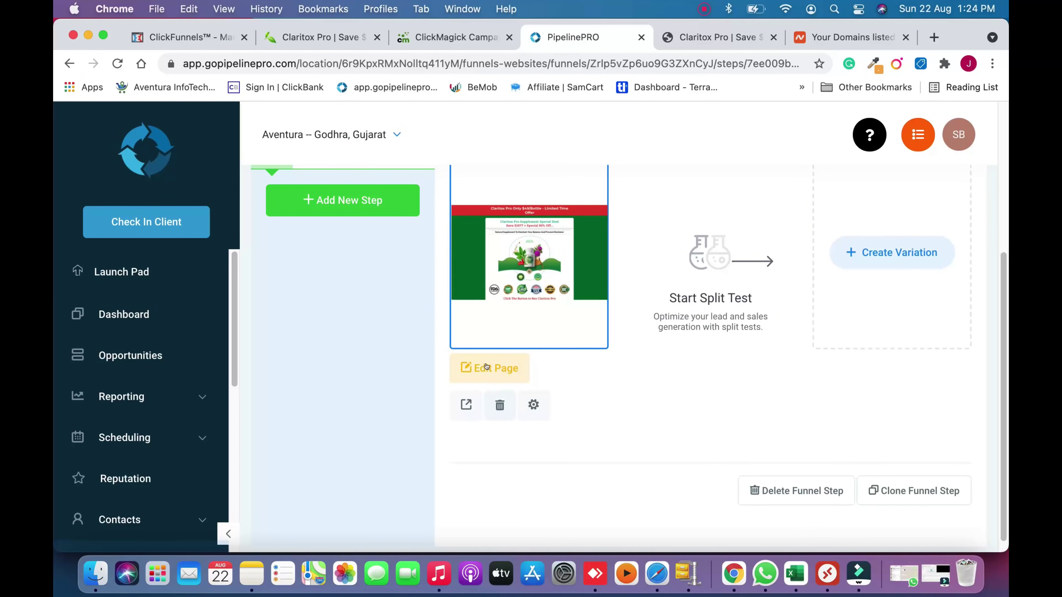
pyautogui.click(488, 368)
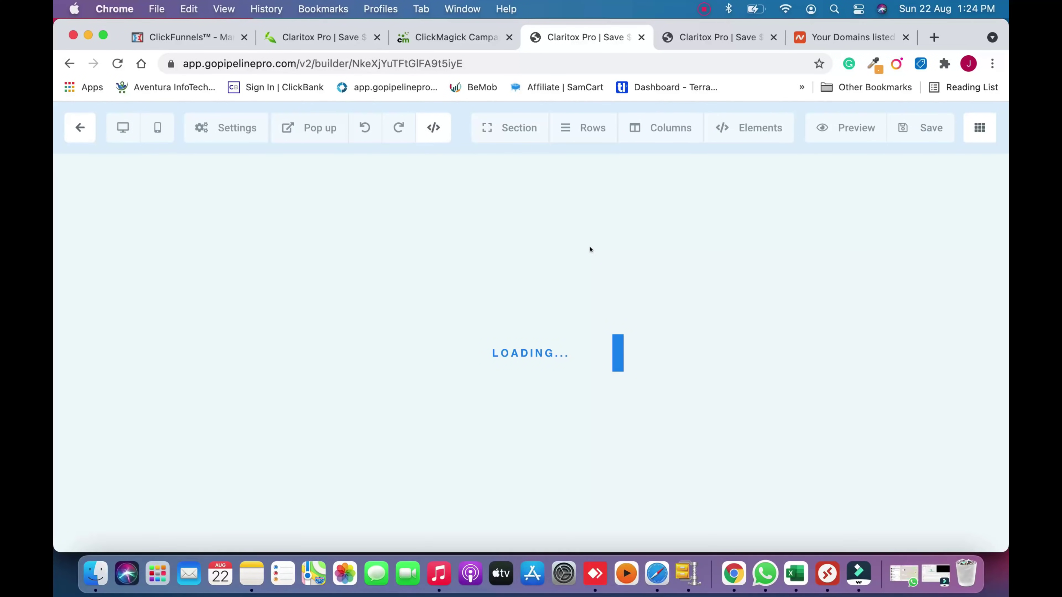
# - Set the Buy From Official Website! button's Website action to the ClickBank URL and save
pyautogui.scroll(-10, 558, 333)
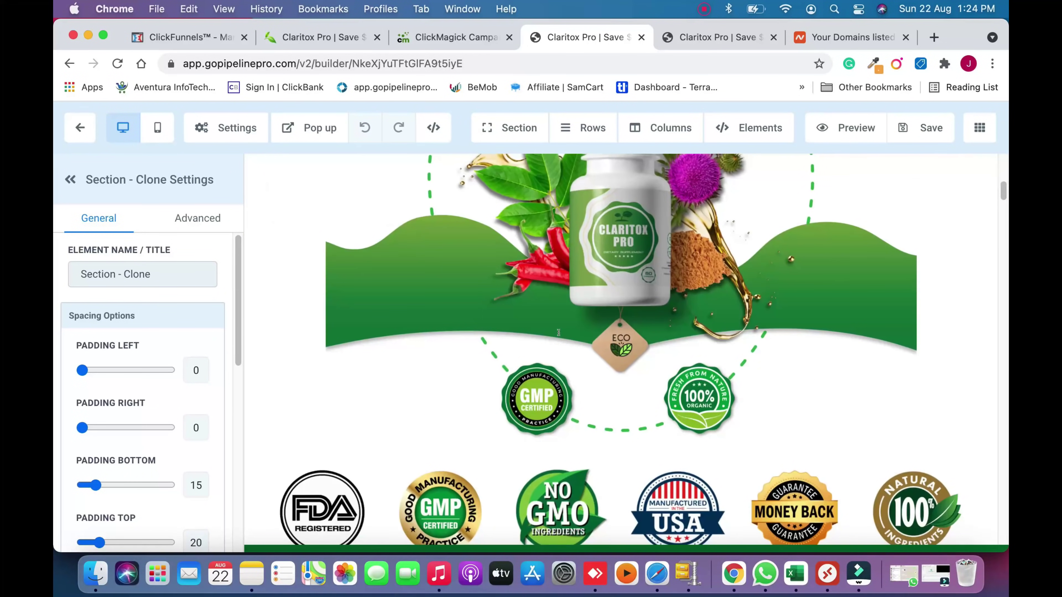
pyautogui.scroll(-5, 559, 333)
pyautogui.click(403, 429)
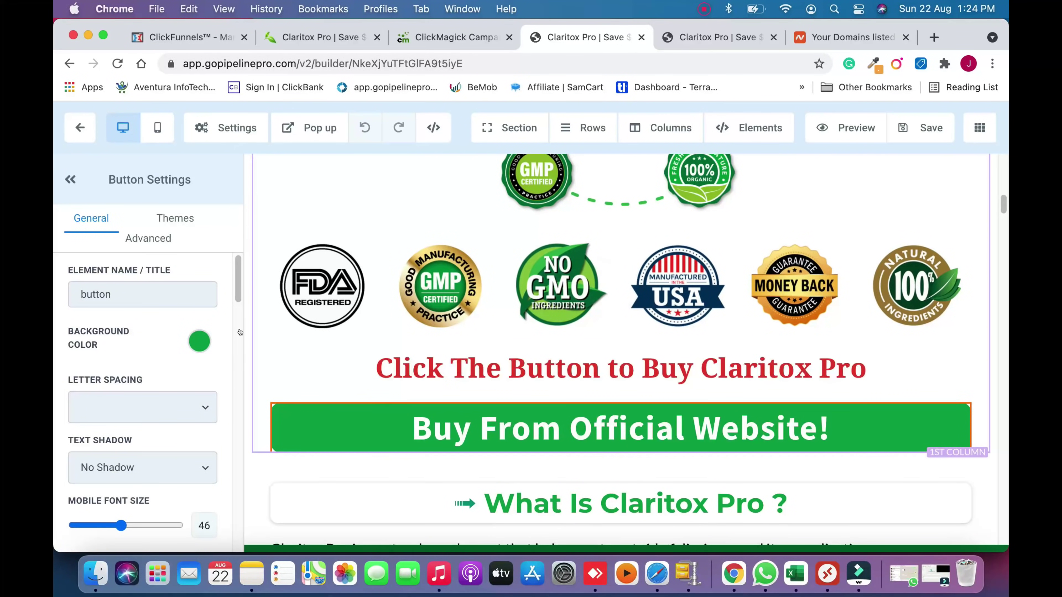
pyautogui.moveTo(235, 286); pyautogui.dragTo(235, 512)
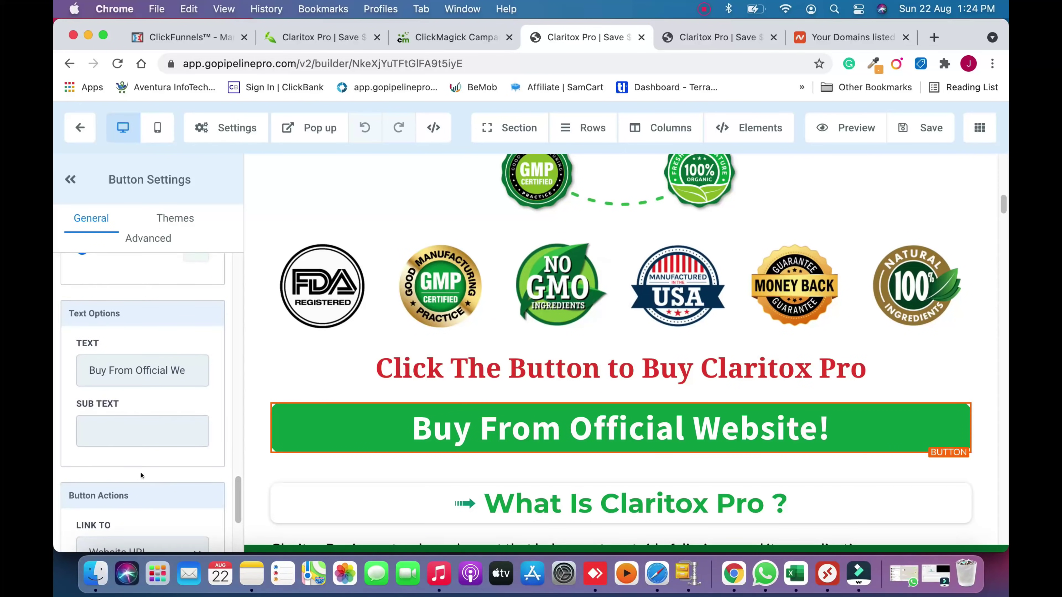
pyautogui.scroll(-5, 103, 475)
pyautogui.click(129, 447)
pyautogui.press('super+a')
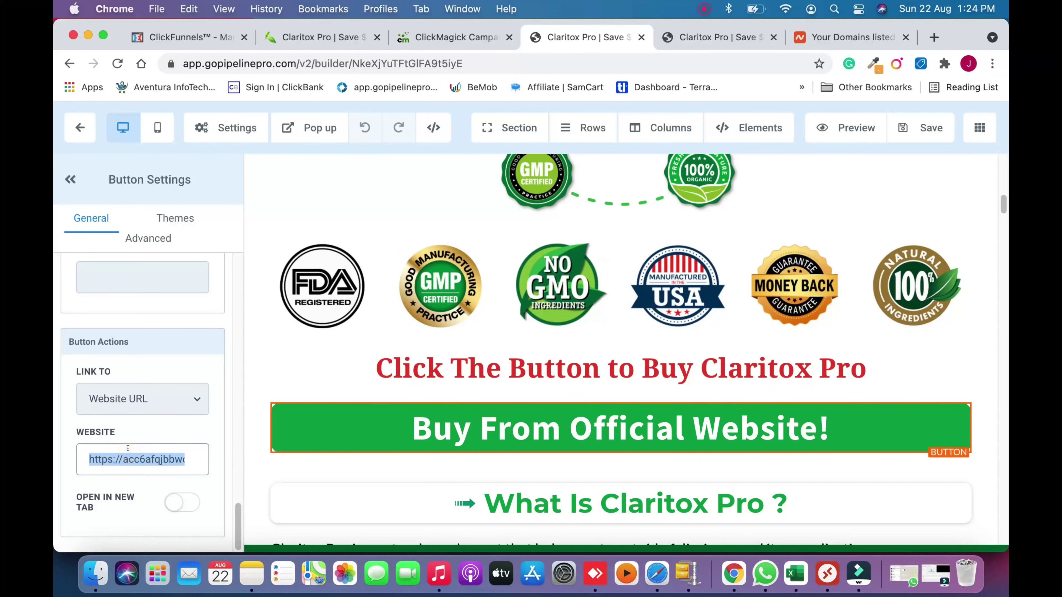
pyautogui.press('super+v')
pyautogui.click(200, 439)
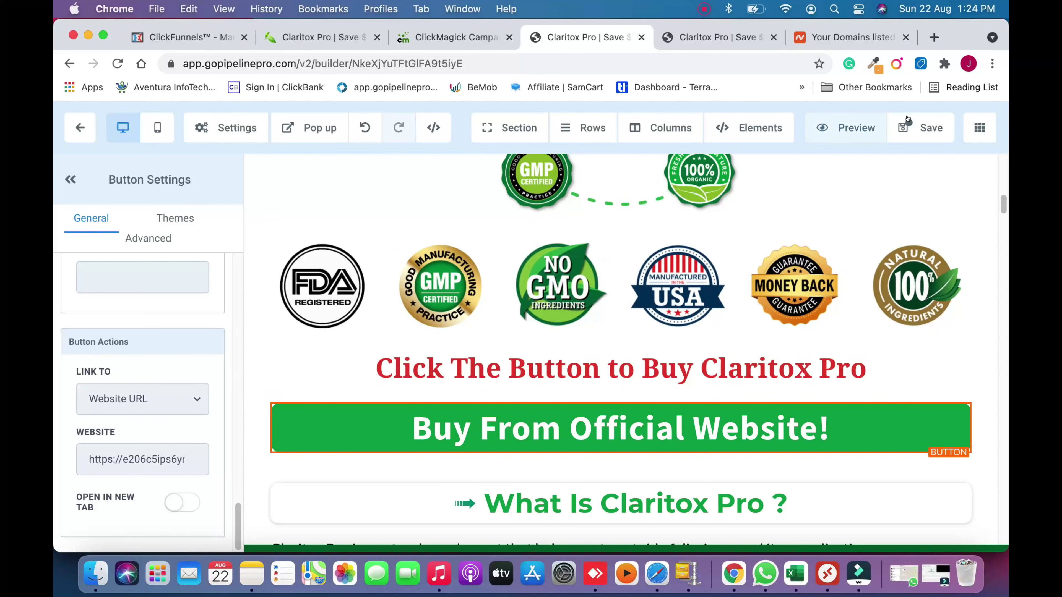
pyautogui.click(913, 125)
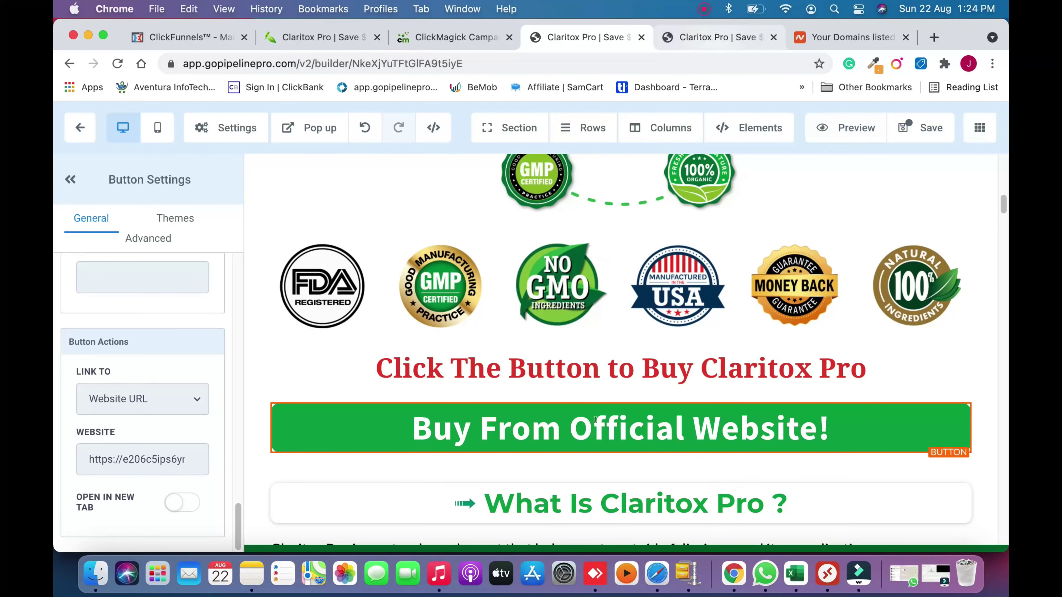
# - Preview the saved page in mobile and desktop layouts
pyautogui.scroll(-10, 587, 416)
pyautogui.scroll(-5, 586, 416)
pyautogui.scroll(20, 586, 416)
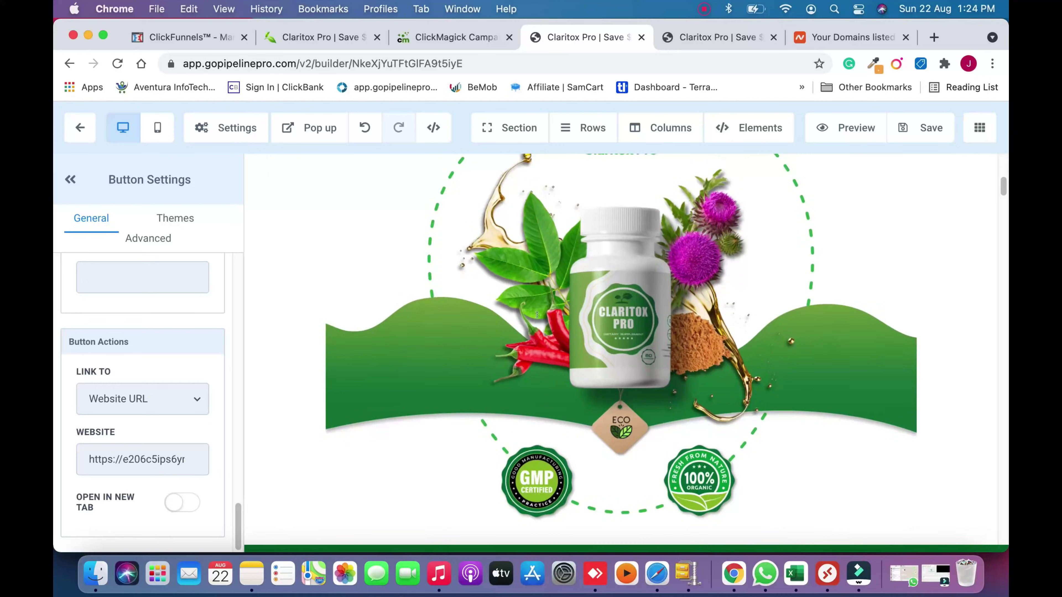
pyautogui.click(150, 122)
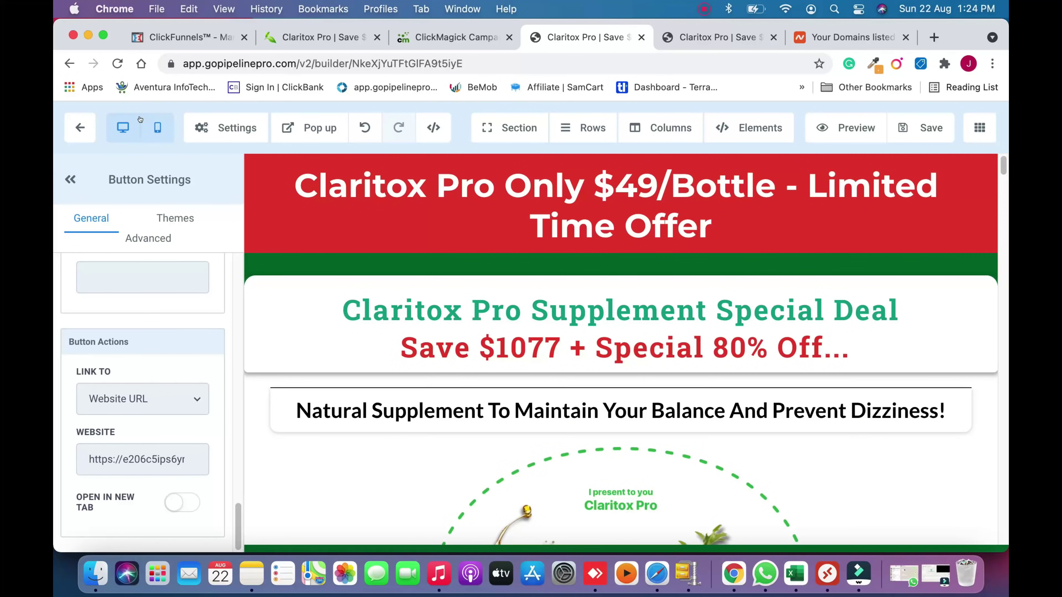
pyautogui.click(112, 129)
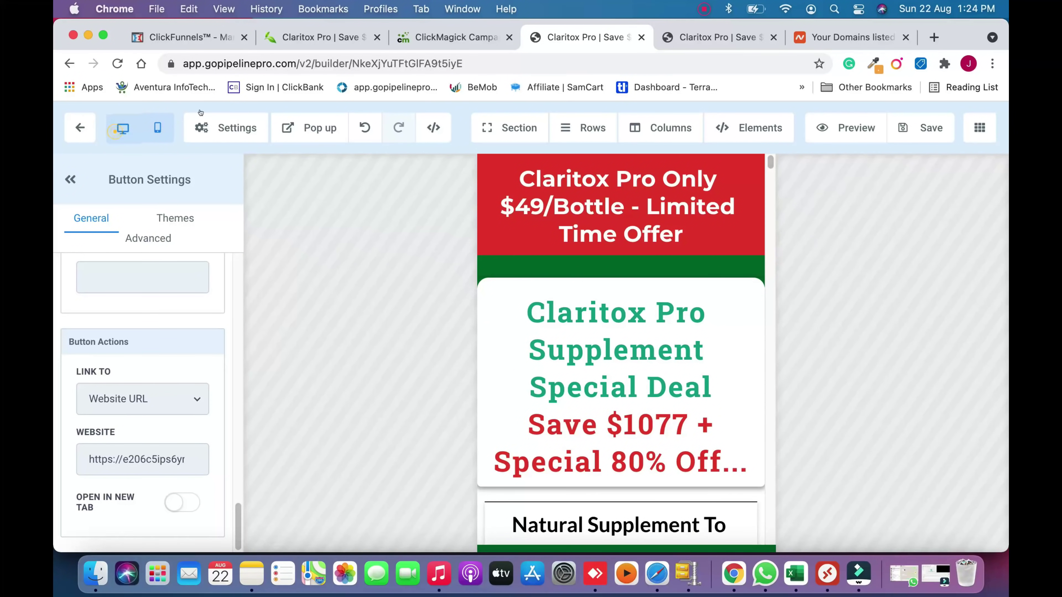
pyautogui.click(711, 38)
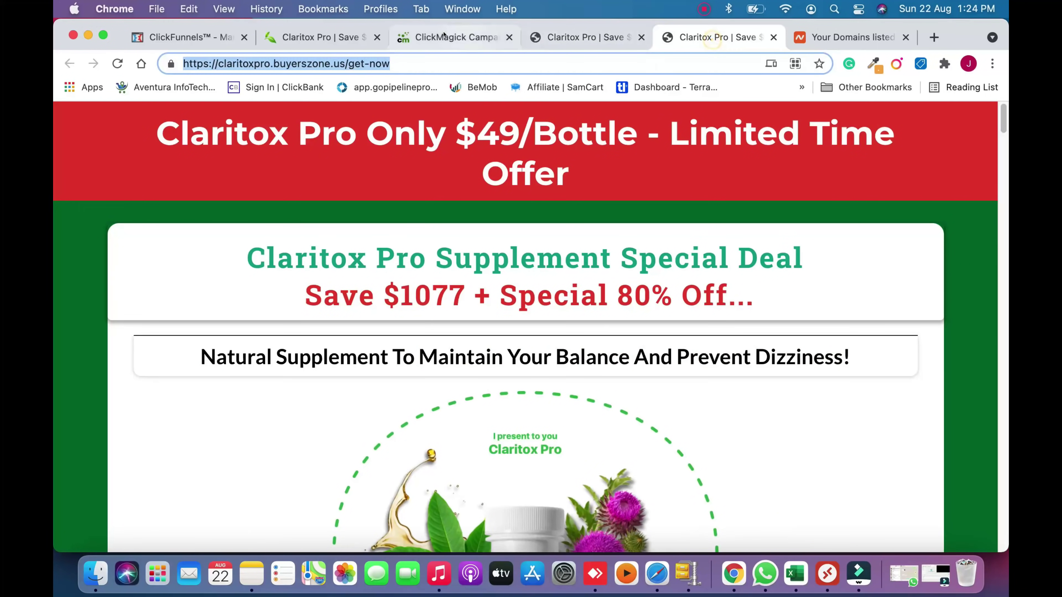
# - Go to the ClickMagick Campaigns overview
pyautogui.click(456, 37)
pyautogui.click(681, 37)
pyautogui.click(499, 37)
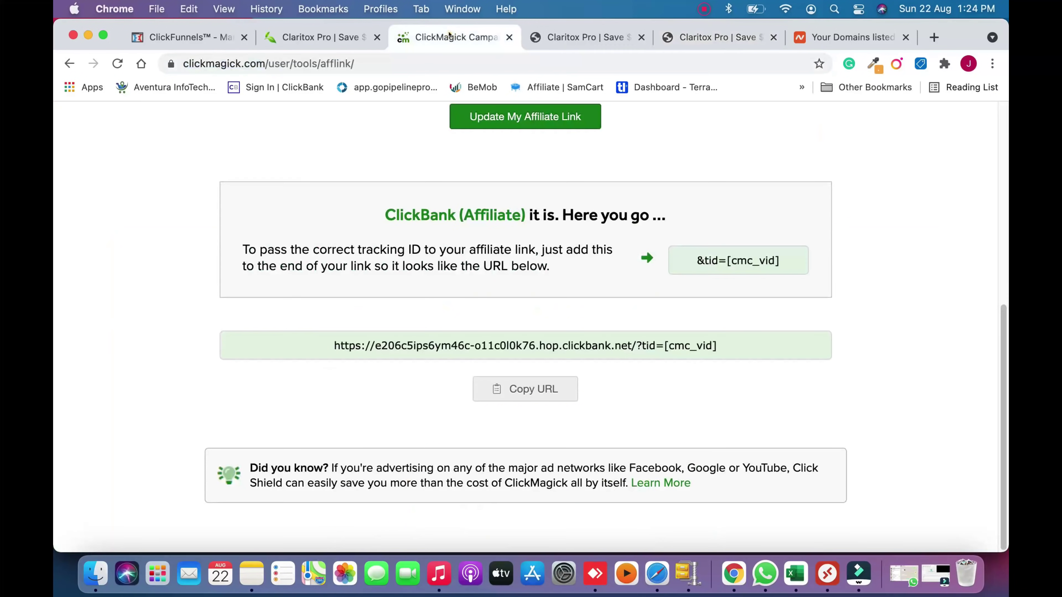
pyautogui.scroll(10, 676, 218)
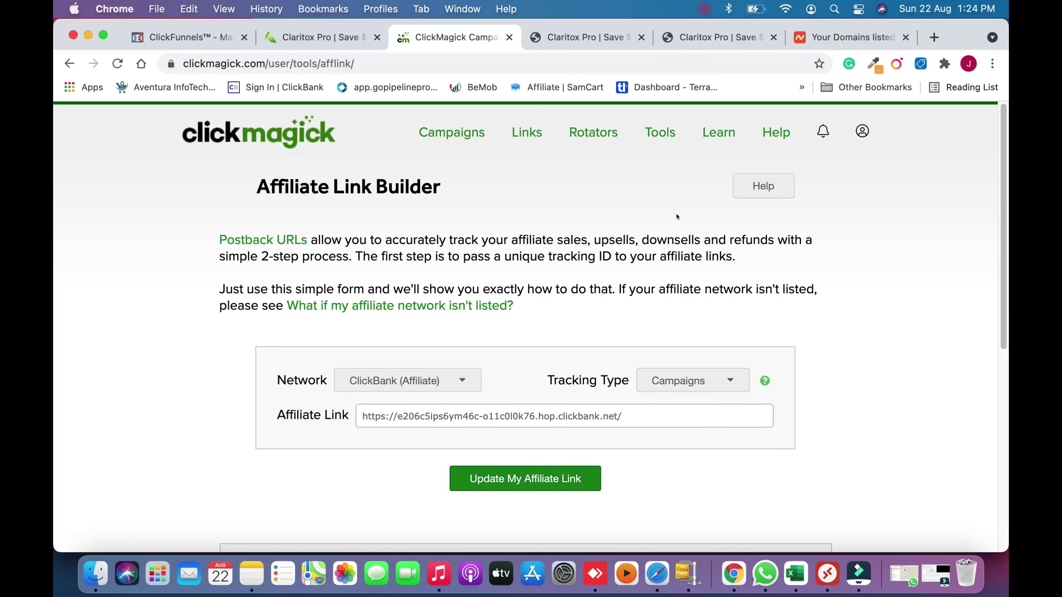
pyautogui.click(668, 135)
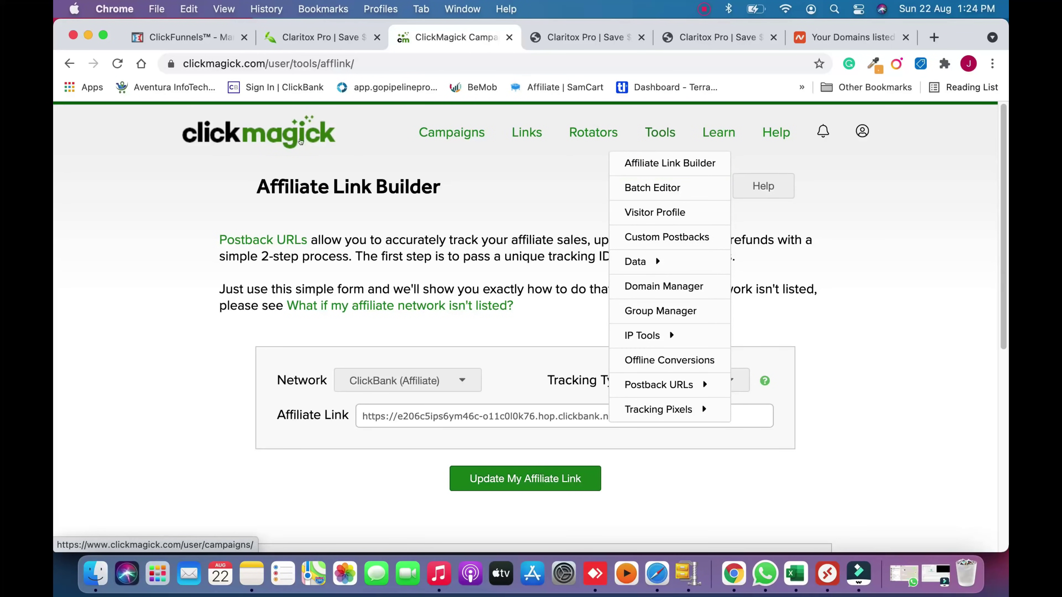
pyautogui.click(415, 131)
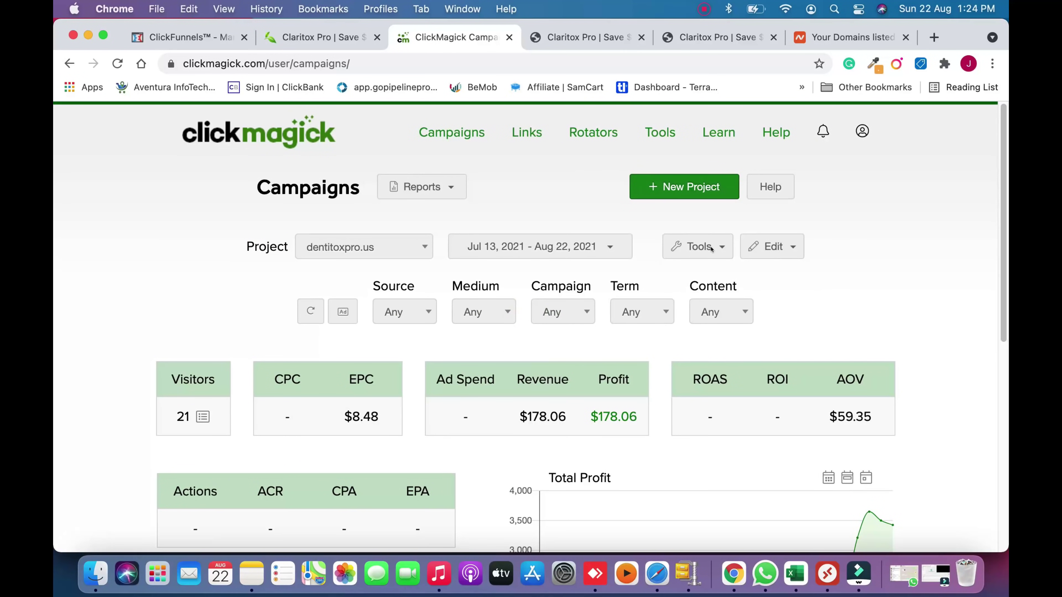
# - Copy the dentitoxpro.us project's Website Code click tracking script
pyautogui.click(709, 248)
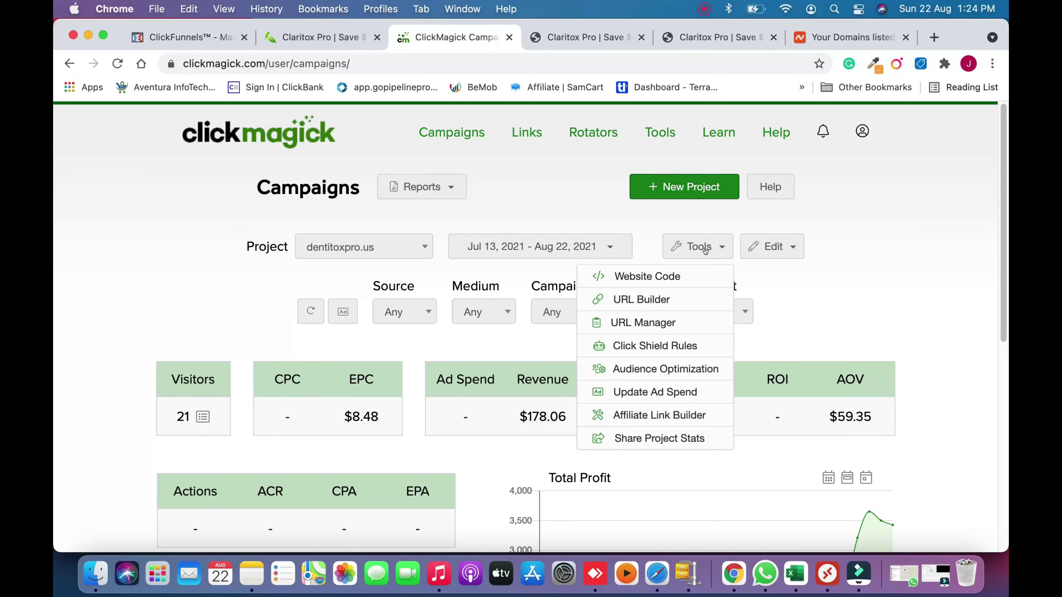
pyautogui.click(677, 277)
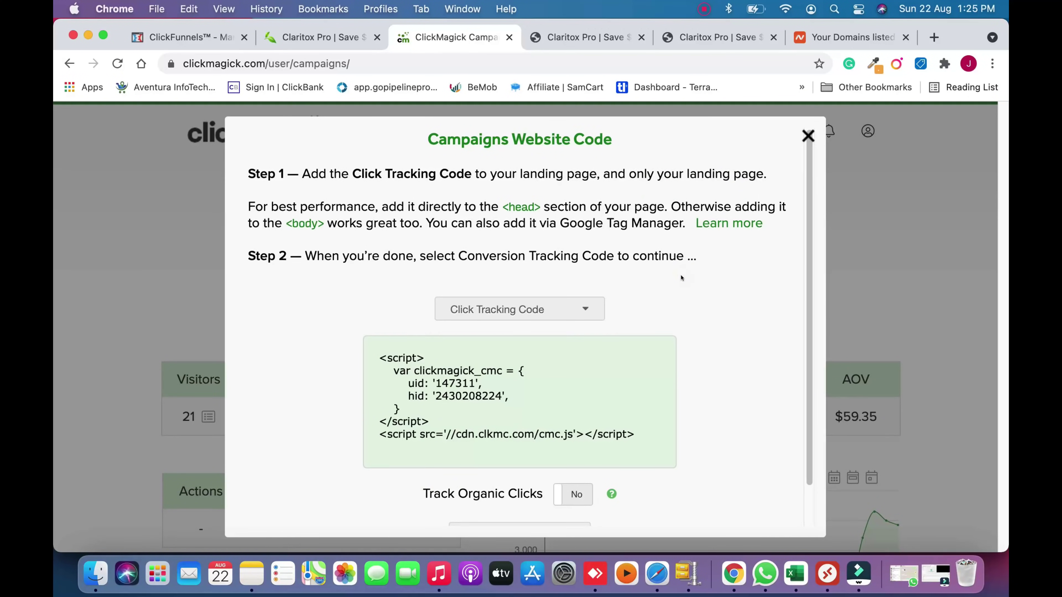
pyautogui.scroll(-2, 524, 342)
pyautogui.click(520, 495)
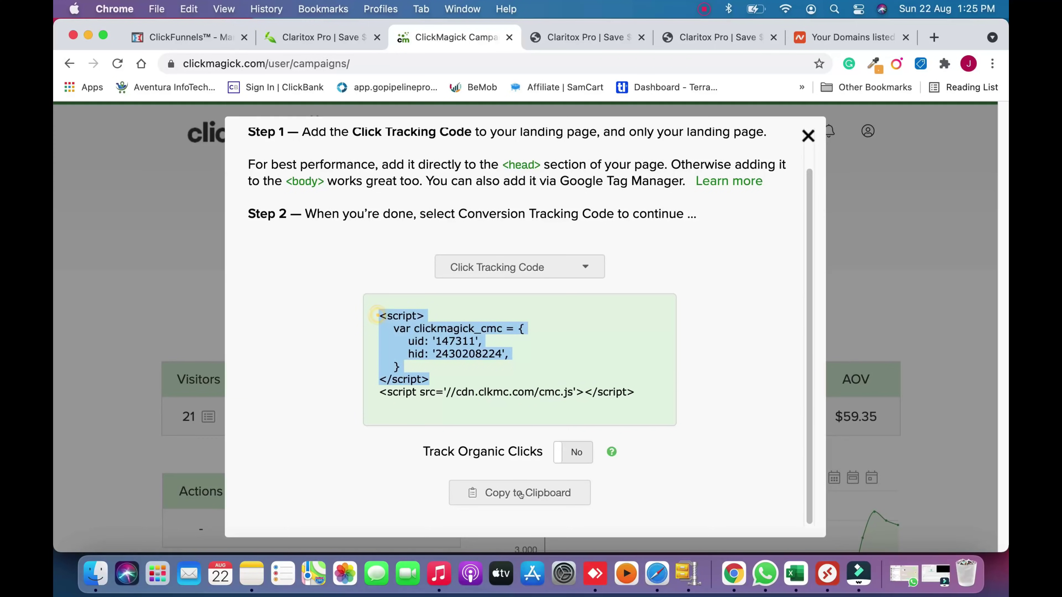
pyautogui.click(688, 37)
pyautogui.click(597, 38)
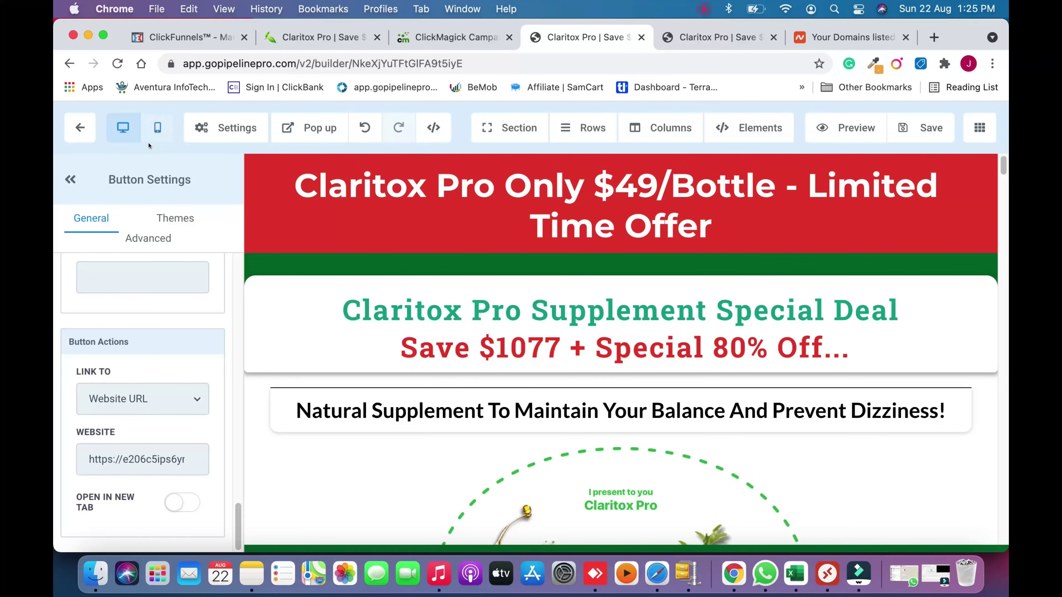
# - Open the Claritox Pro funnel's Settings tab
pyautogui.click(74, 129)
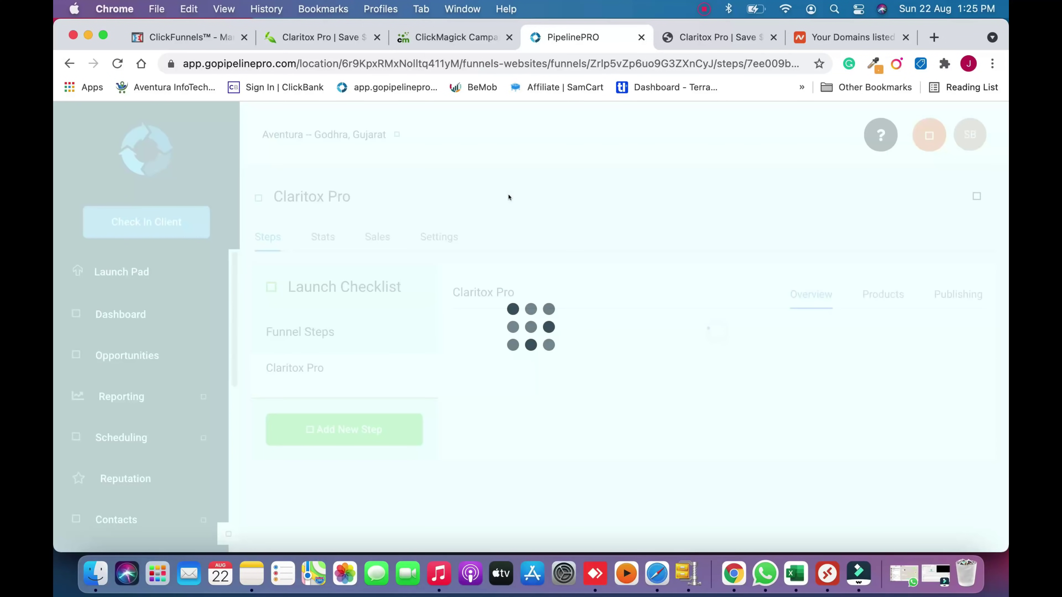
pyautogui.click(434, 236)
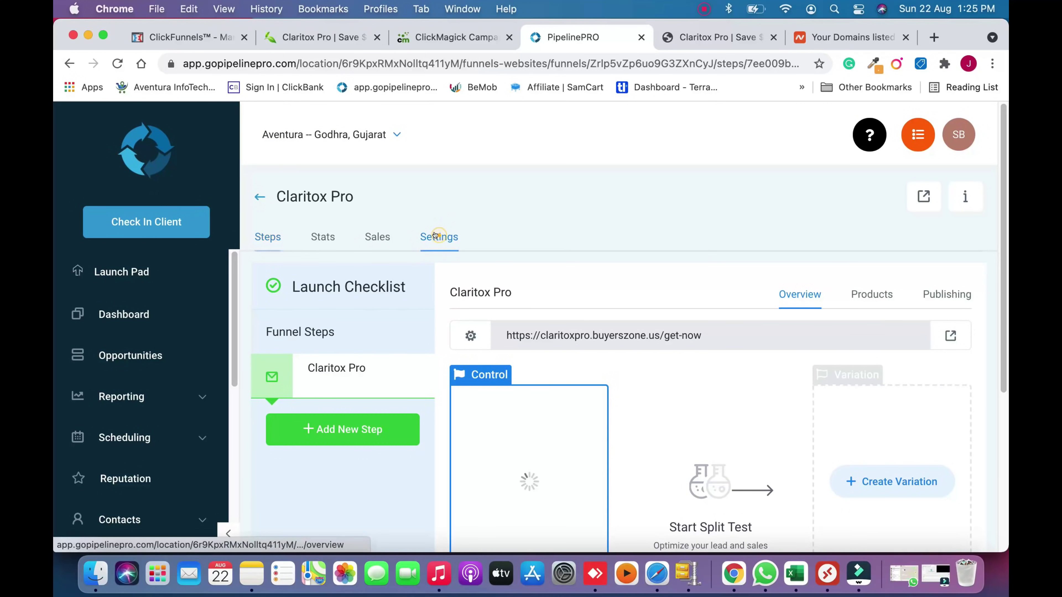
pyautogui.scroll(-4, 629, 253)
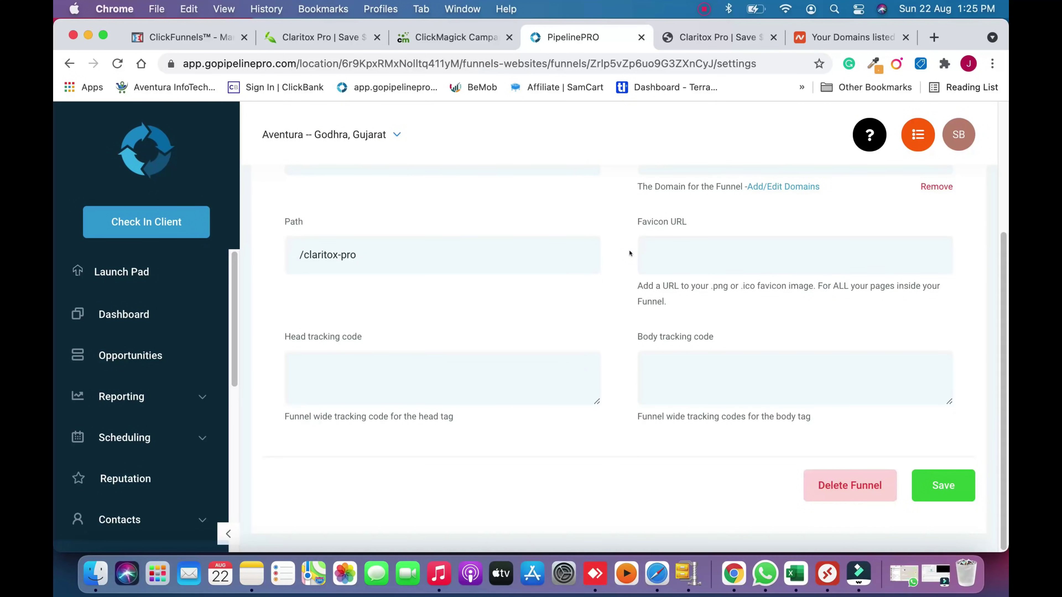
# - Paste the ClickMagick script into Head tracking code and save the settings
pyautogui.tripleClick(284, 337)
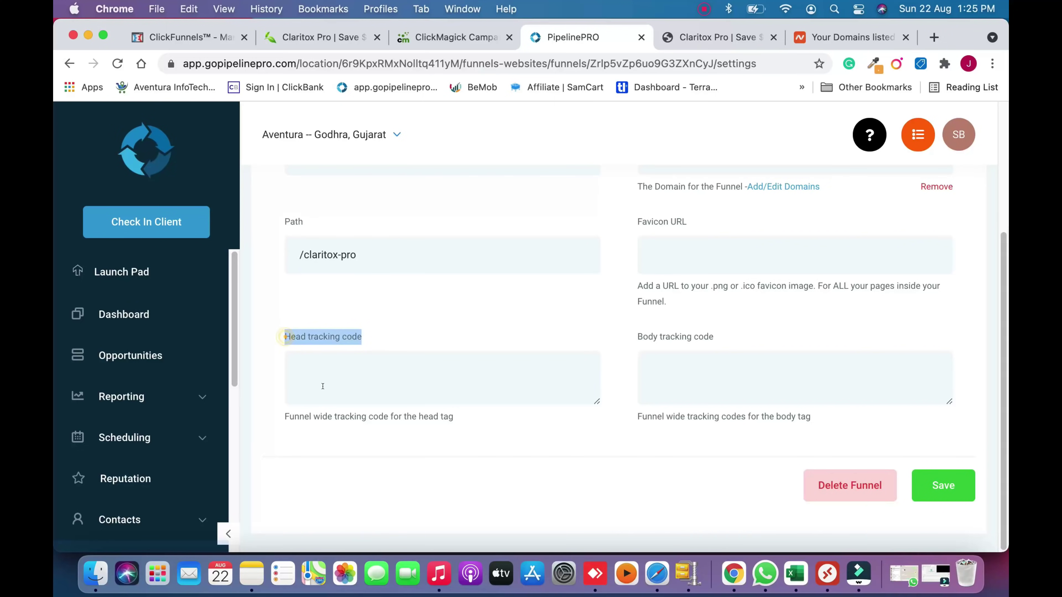
pyautogui.click(320, 386)
pyautogui.press('super+v')
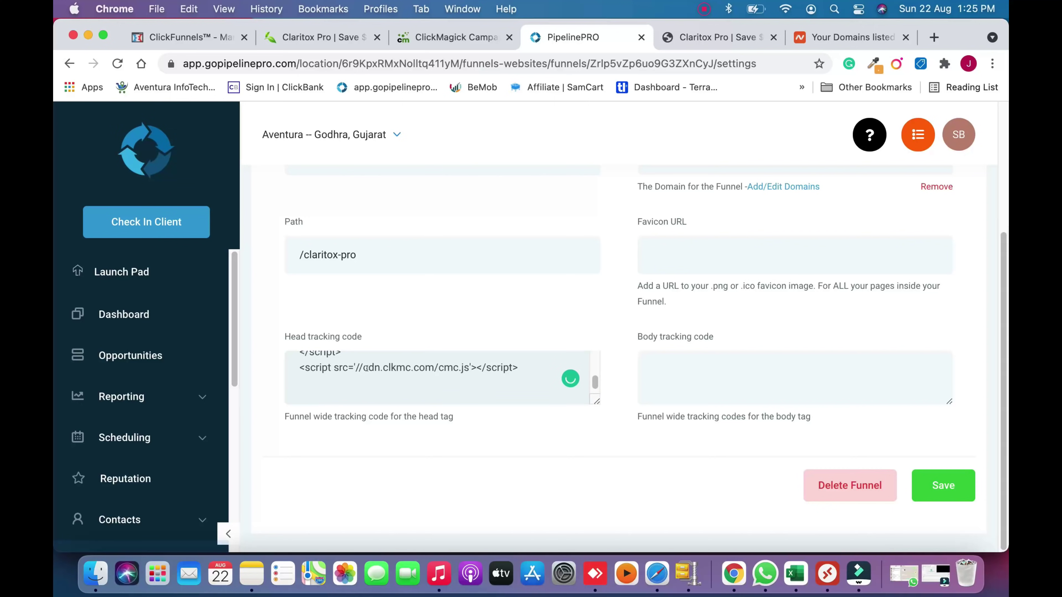
pyautogui.press('BackSpace')
pyautogui.click(937, 484)
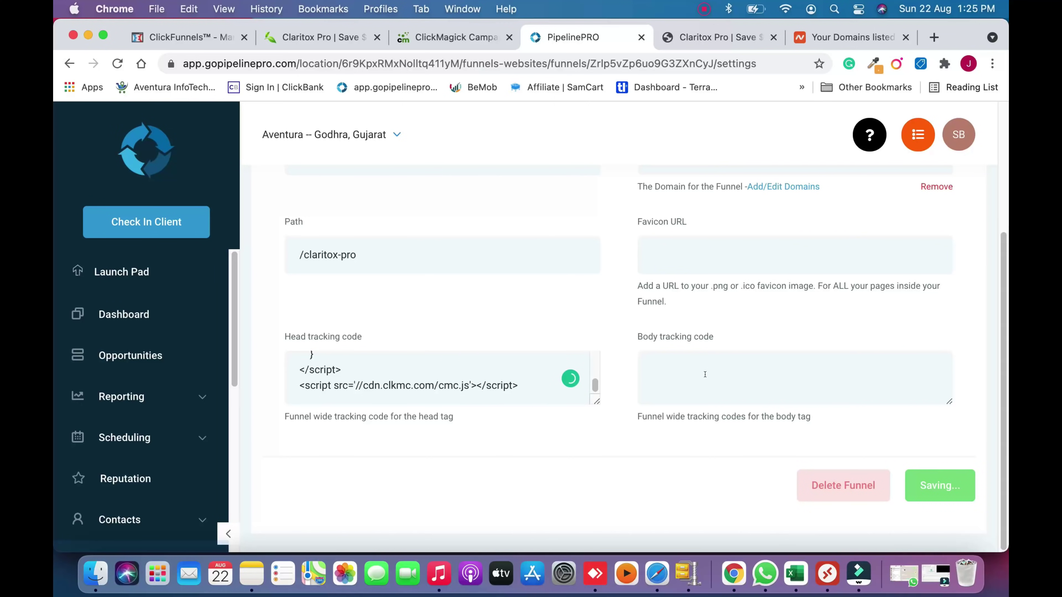
pyautogui.hotkey('ctrl', 'shift', 'Tab')
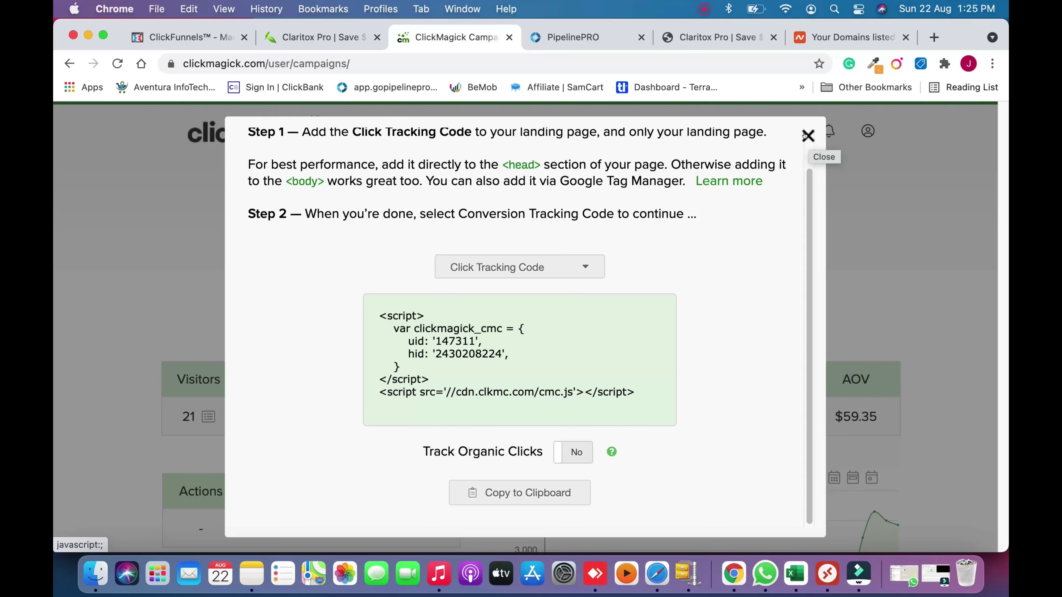
# - Close the Click Tracking Code window, reload the Stats At A Glance dashboard, then show Claritox Pro
pyautogui.click(805, 135)
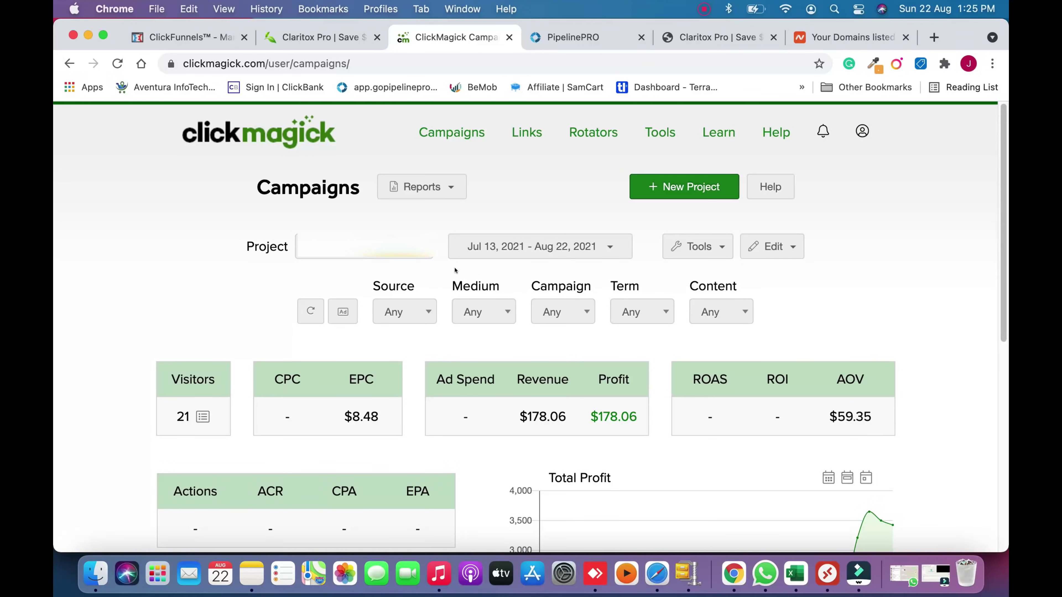
pyautogui.click(363, 246)
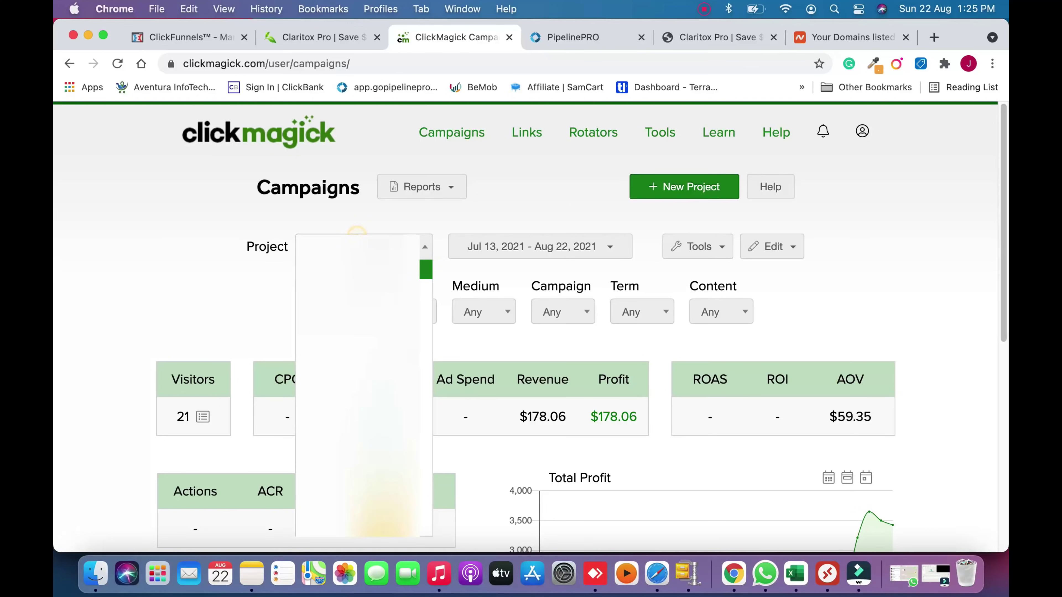
pyautogui.scroll(10, 357, 385)
pyautogui.click(286, 121)
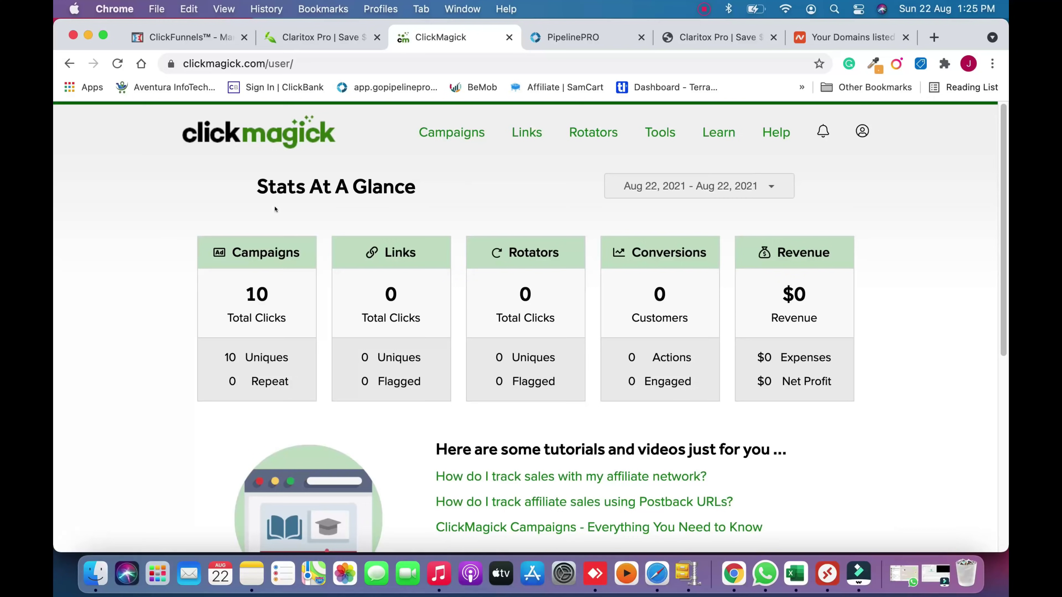
pyautogui.click(188, 126)
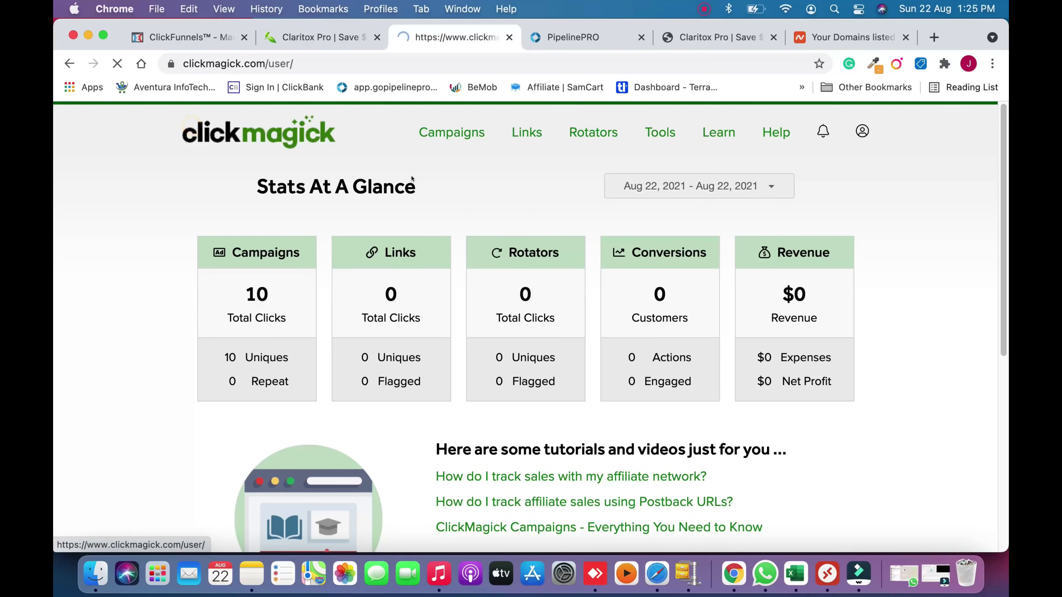
pyautogui.click(734, 46)
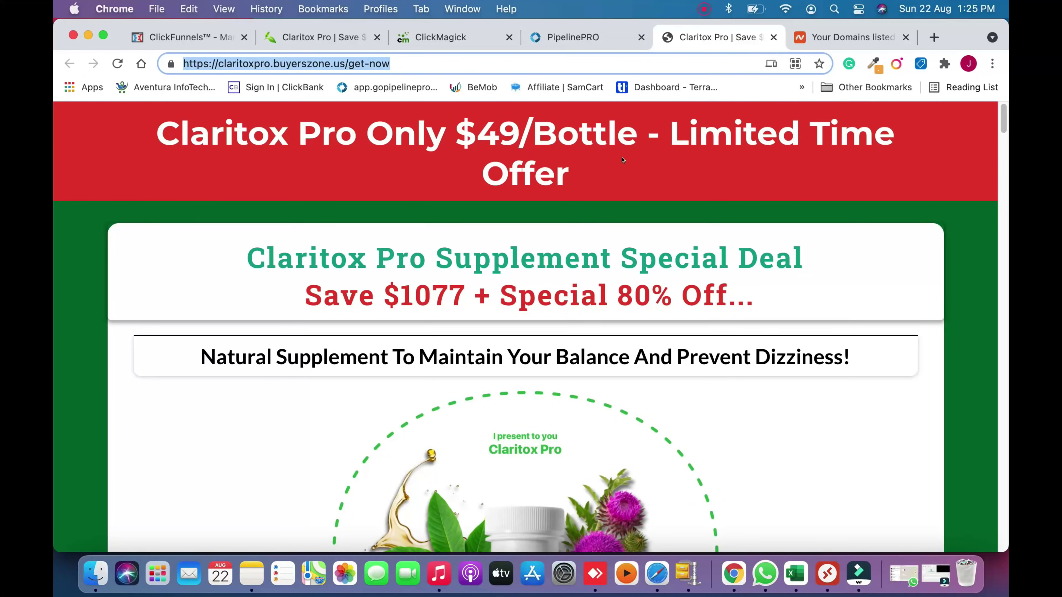
# - Reload the Claritox Pro offer page and copy the UTM tracking URL from Notes
pyautogui.scroll(-15, 500, 158)
pyautogui.scroll(20, 502, 199)
pyautogui.click(119, 62)
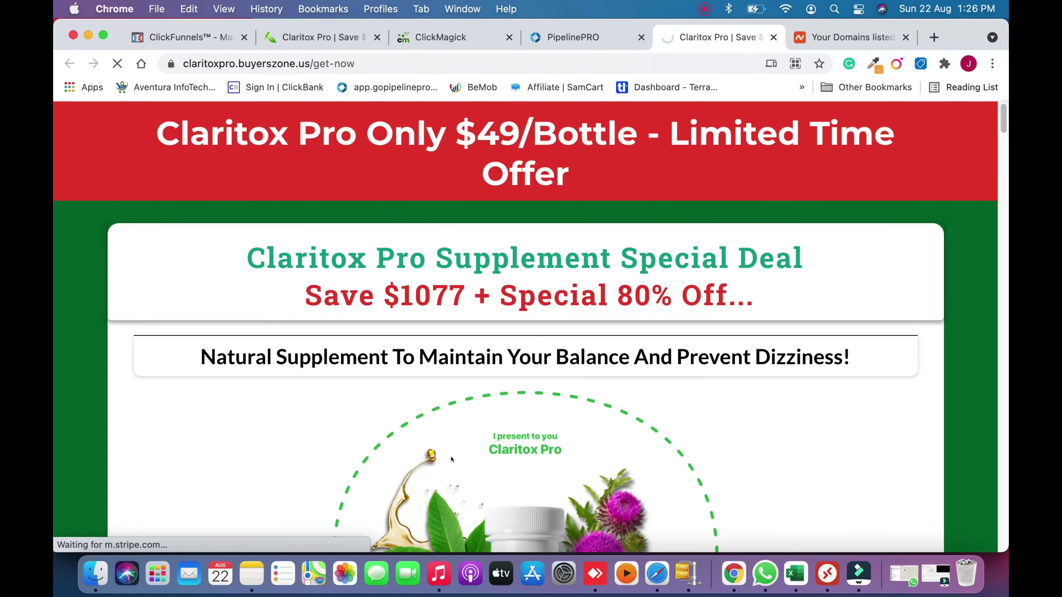
pyautogui.click(251, 574)
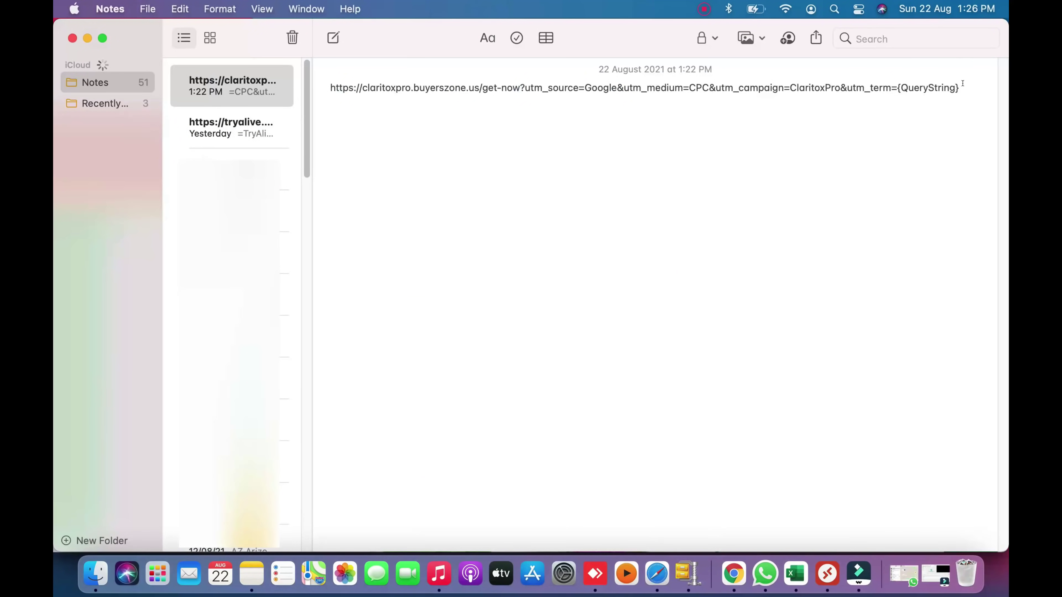
pyautogui.moveTo(962, 84); pyautogui.dragTo(330, 87)
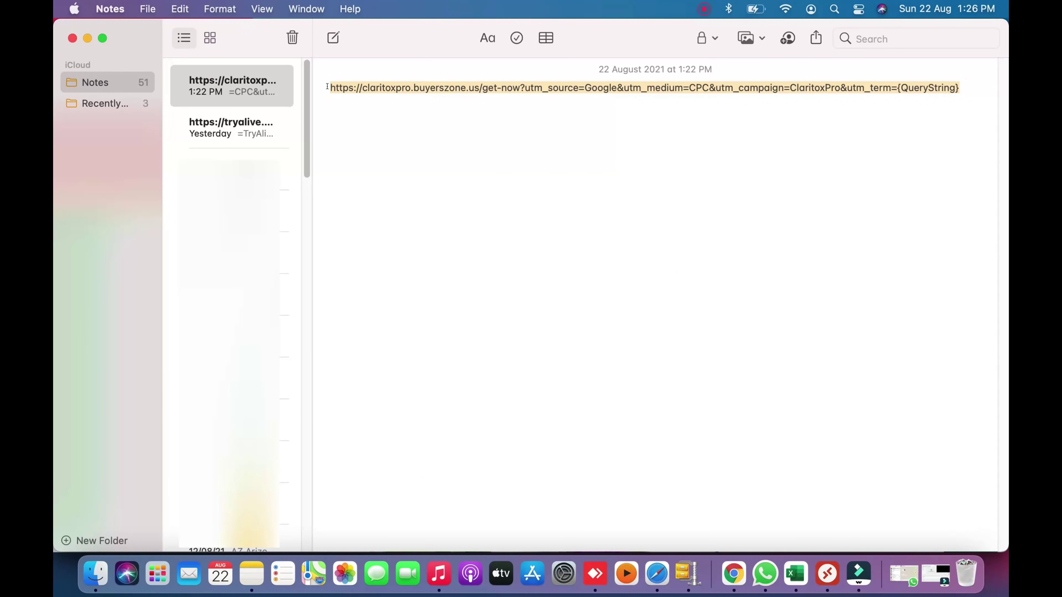
pyautogui.press('super+Tab')
# - Load the UTM-tagged Claritox URL in a new Chrome tab, review it, then close it
pyautogui.press('super+t')
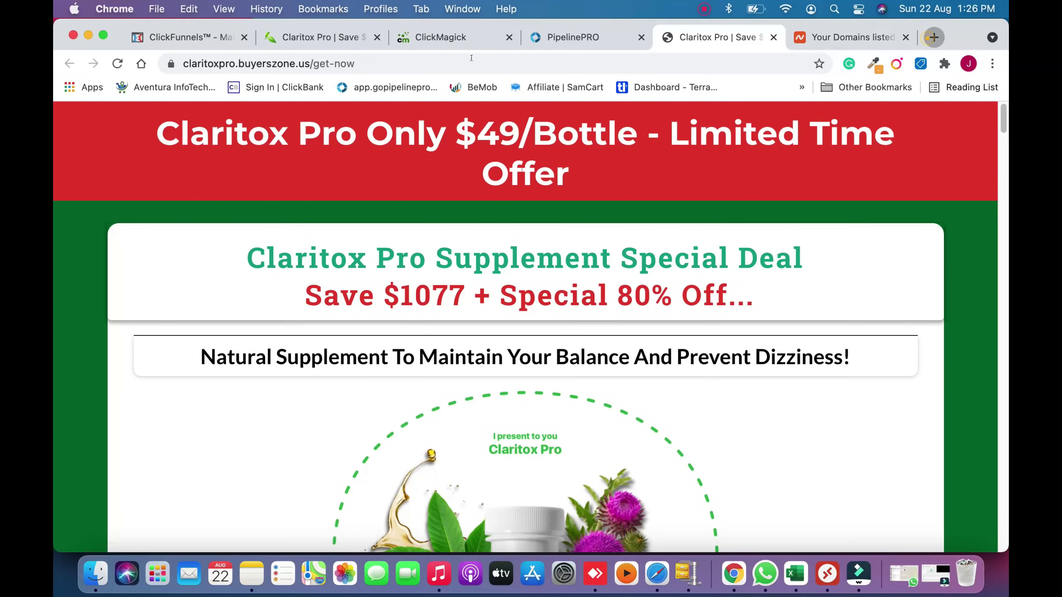
pyautogui.press('super+v')
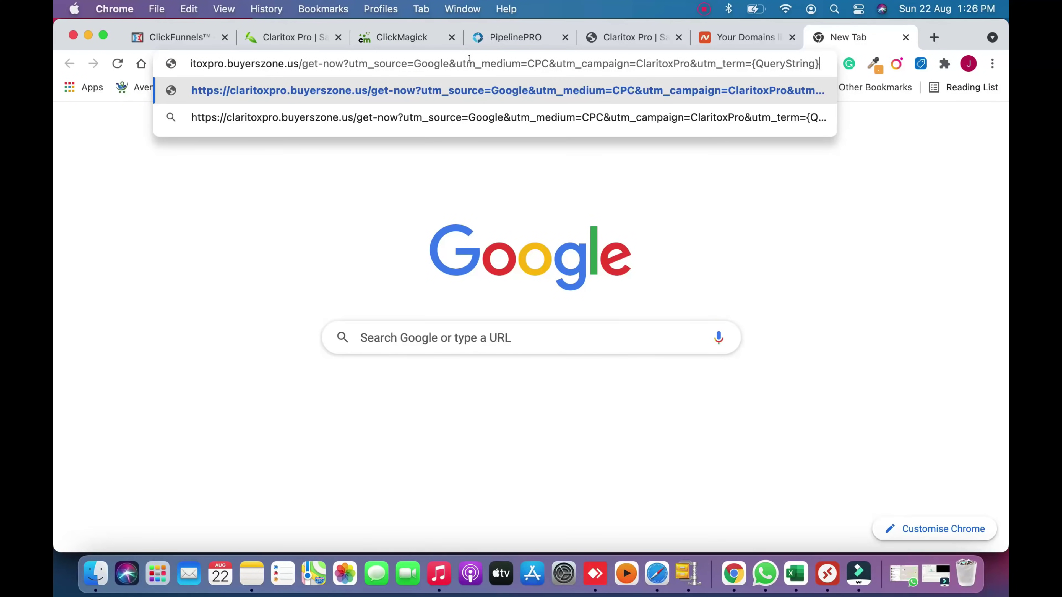
pyautogui.press('Return')
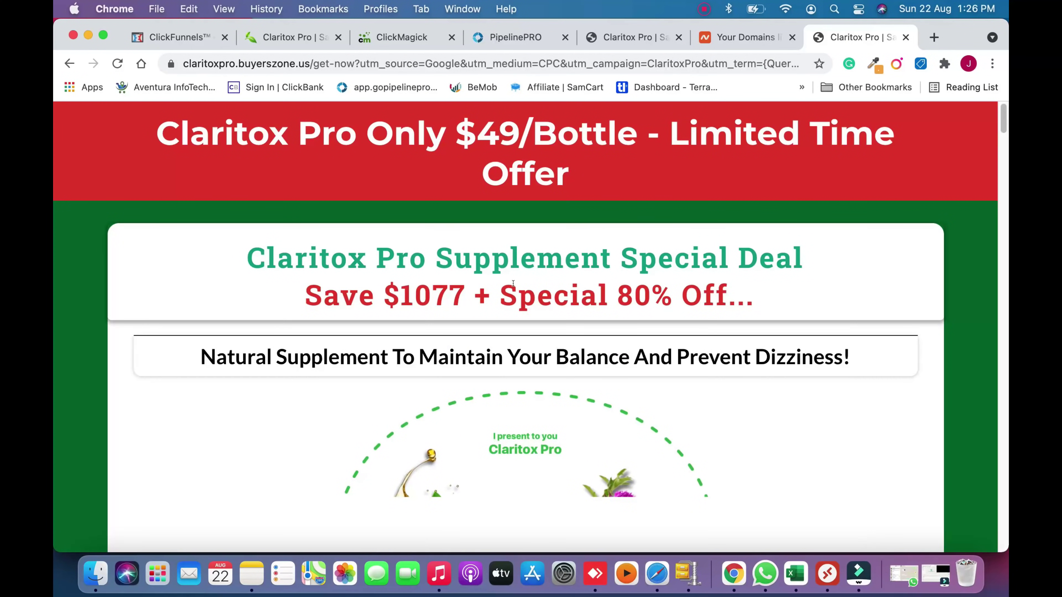
pyautogui.scroll(-7, 573, 294)
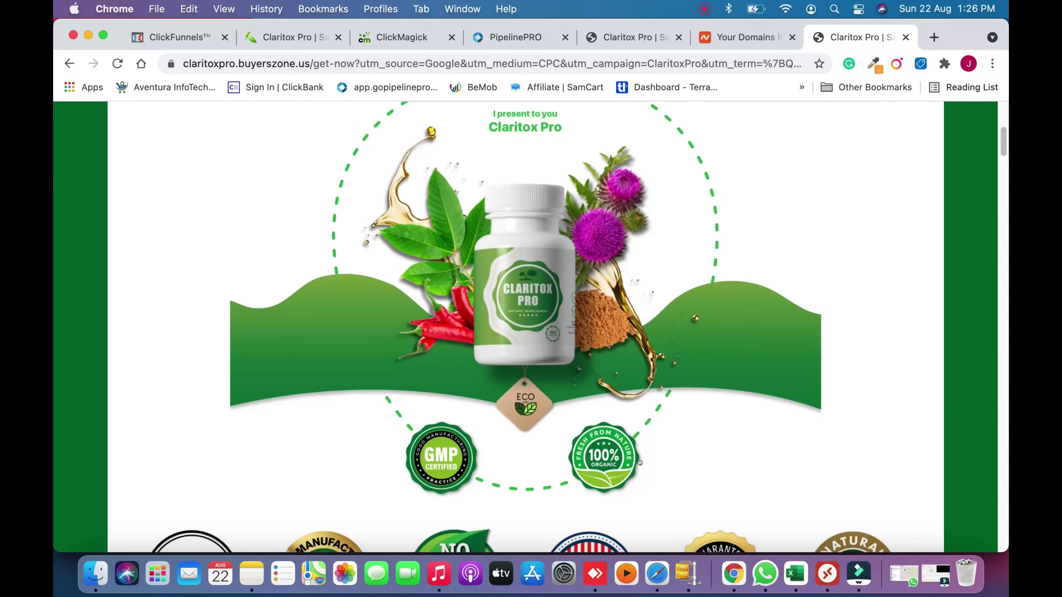
pyautogui.scroll(-3, 483, 498)
pyautogui.scroll(-3, 483, 497)
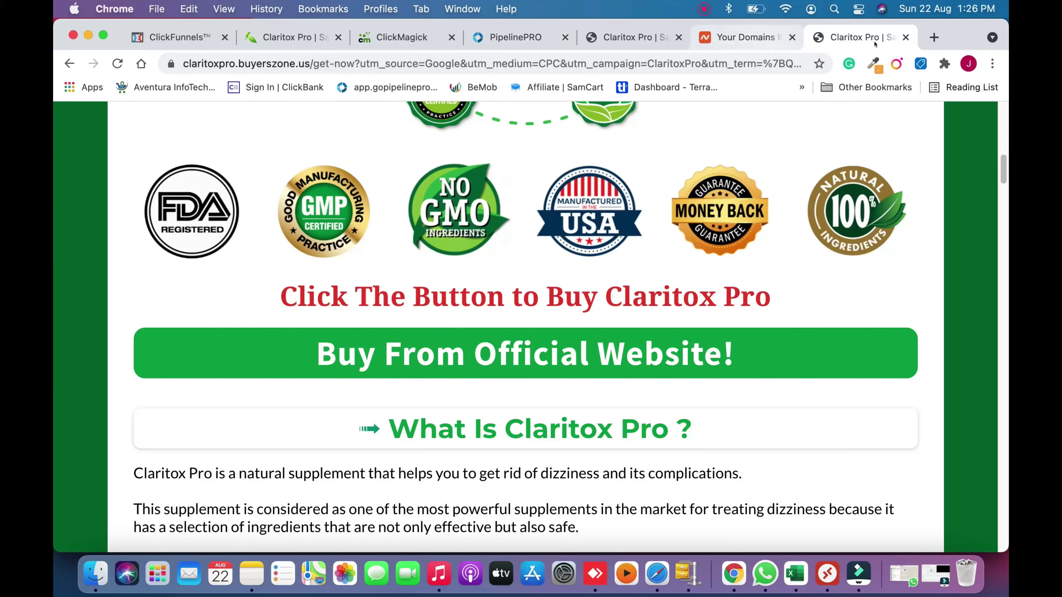
pyautogui.click(904, 38)
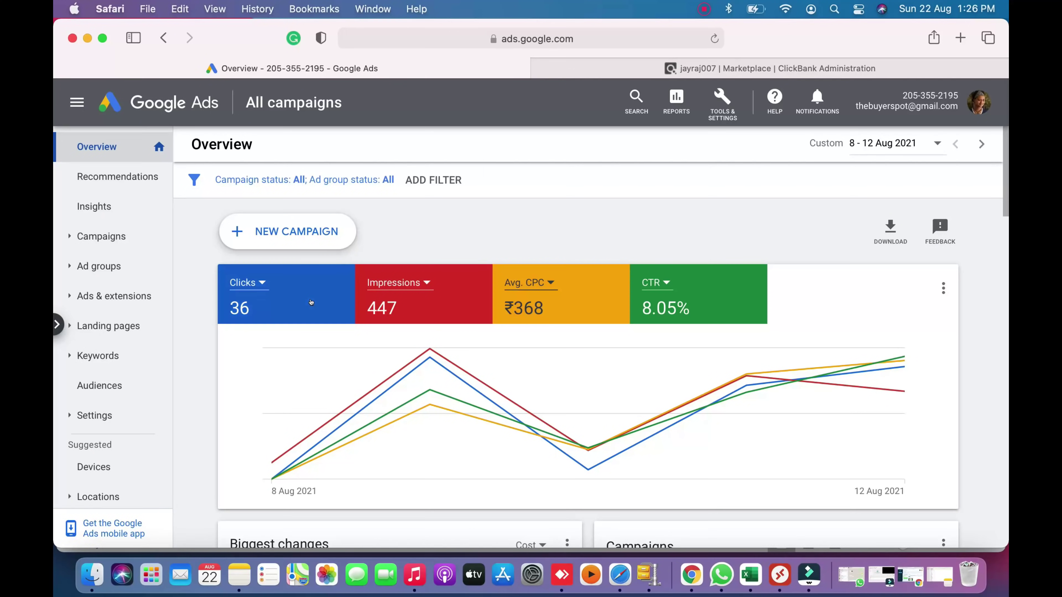
# - Create a new campaign with no goal's guidance and pick the Search campaign type
pyautogui.click(280, 231)
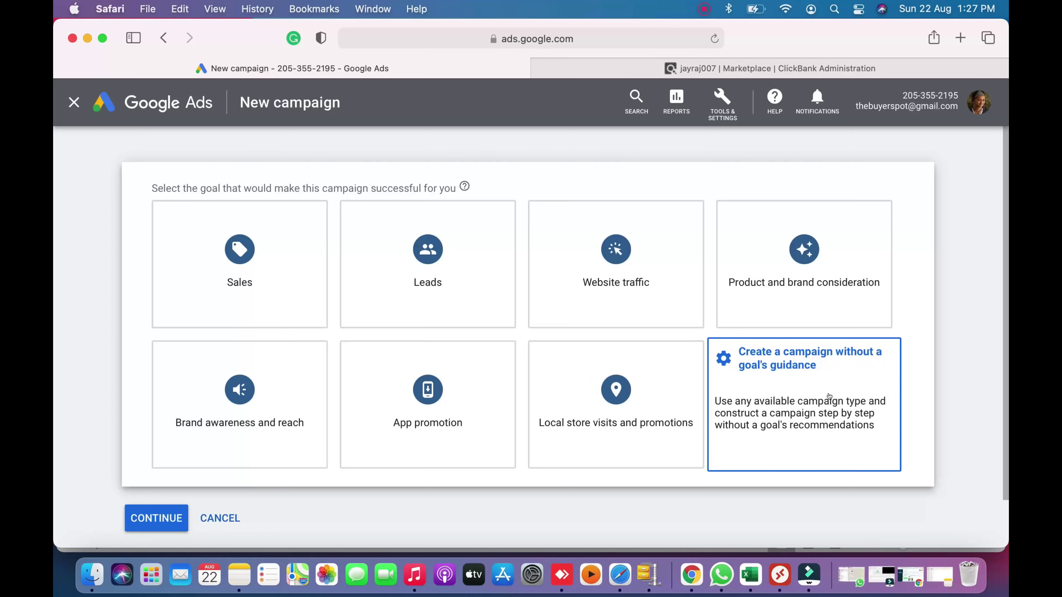
pyautogui.click(726, 377)
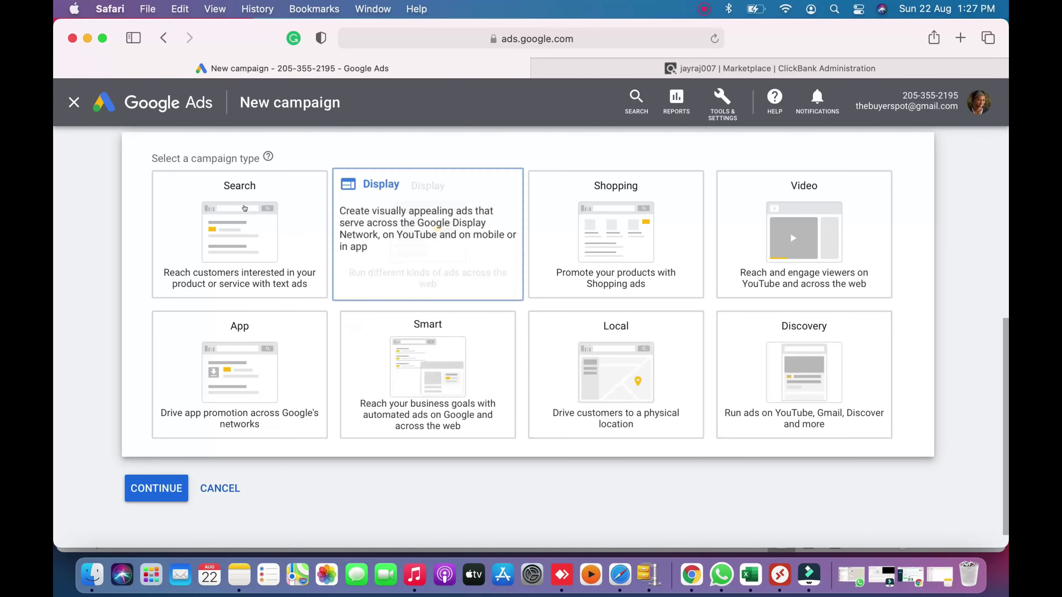
pyautogui.click(244, 208)
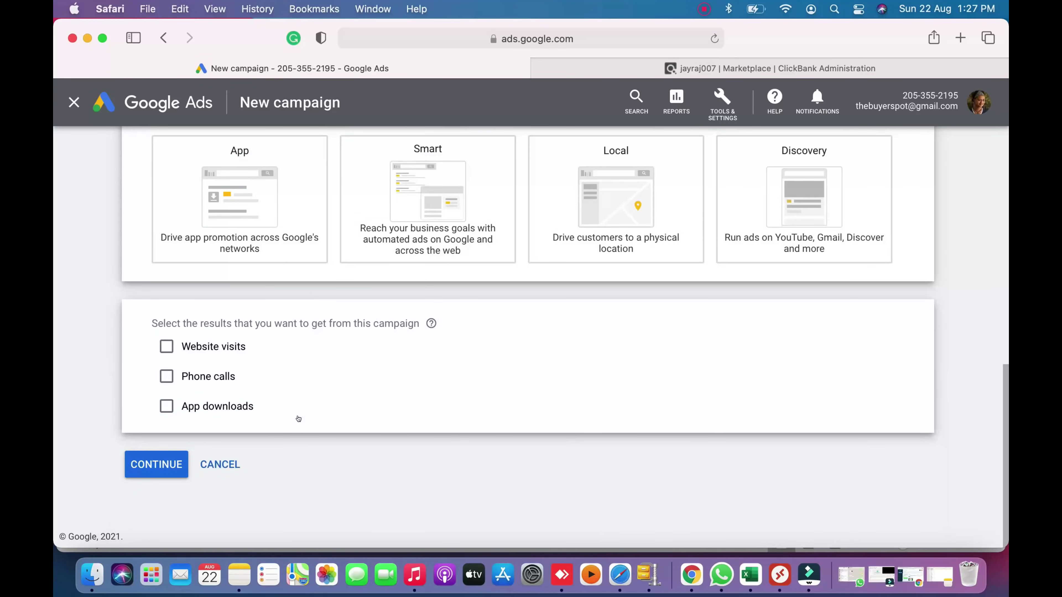
pyautogui.click(164, 462)
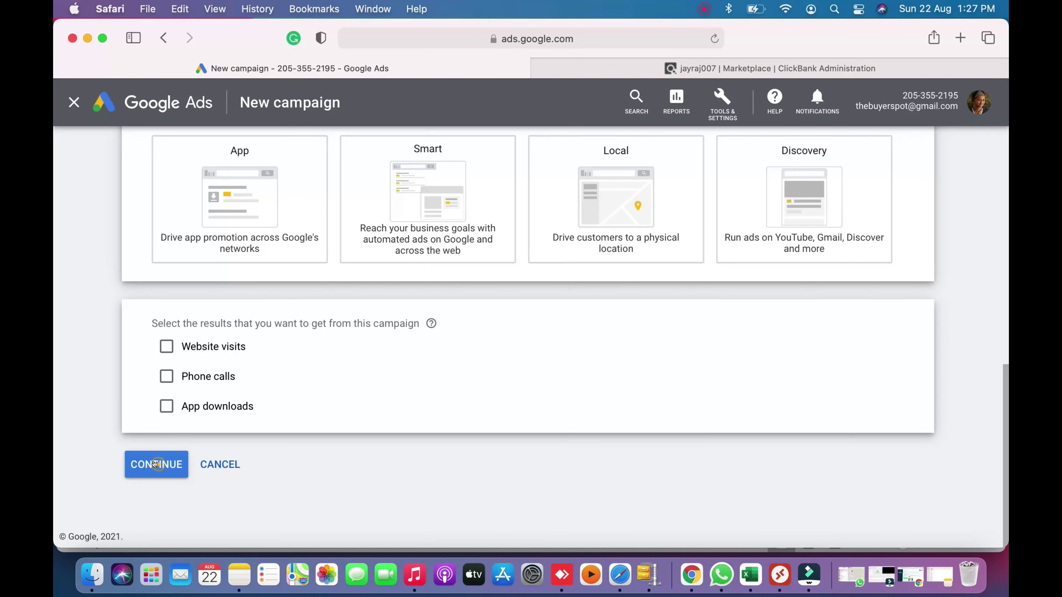
pyautogui.tripleClick(397, 299)
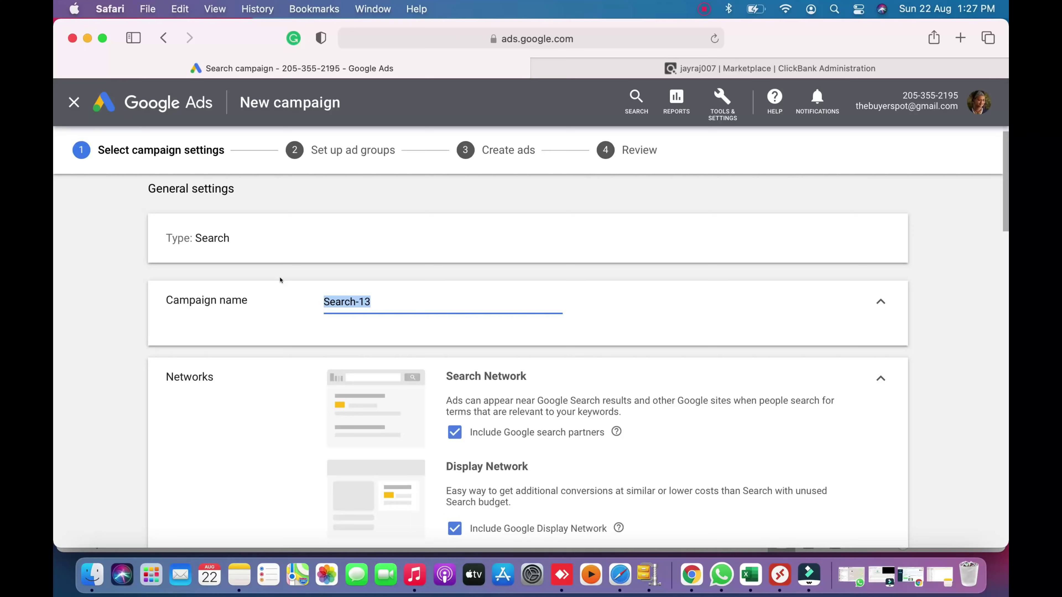
pyautogui.write('ClaritoxPro')
pyautogui.scroll(-1, 622, 455)
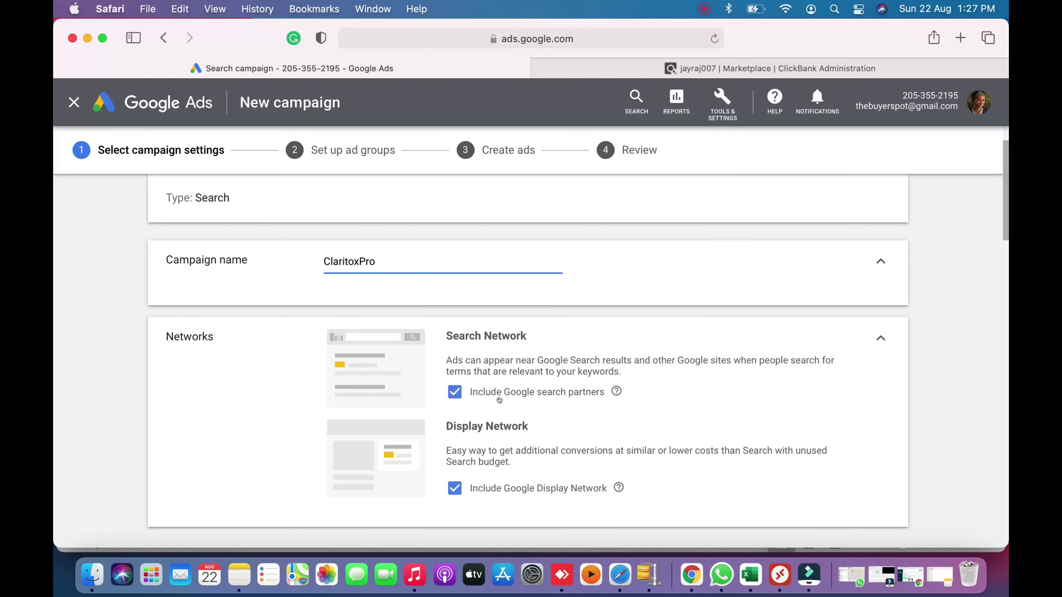
pyautogui.click(453, 391)
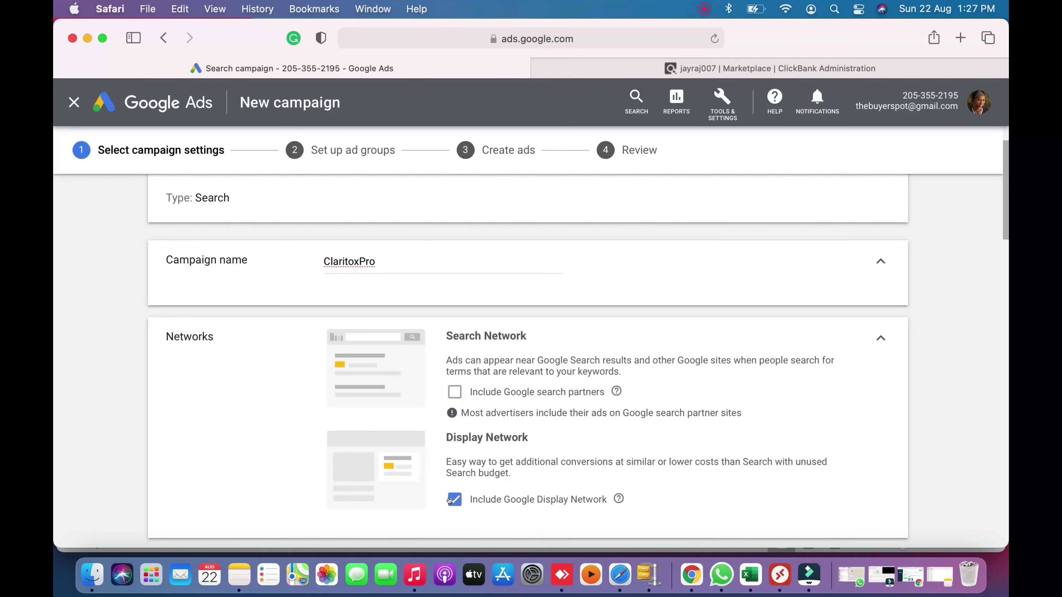
pyautogui.click(449, 500)
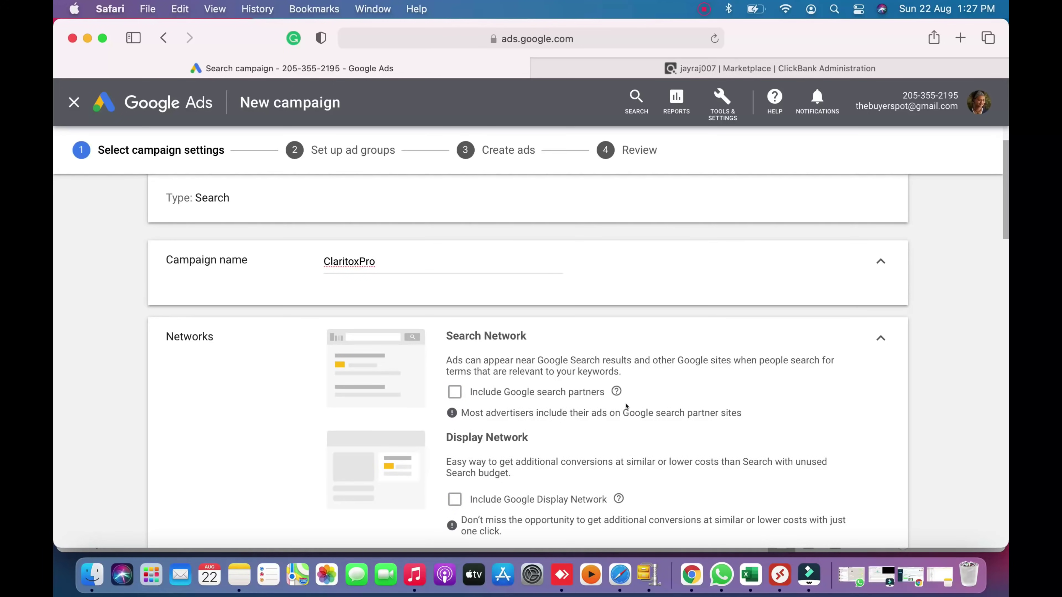
pyautogui.scroll(-1, 625, 406)
pyautogui.scroll(-3, 625, 405)
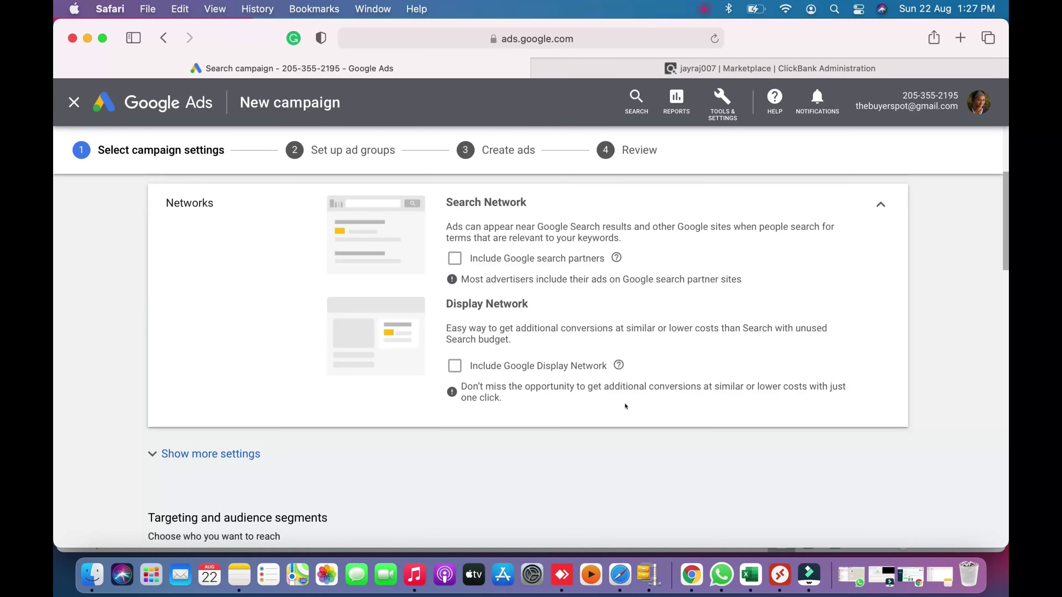
pyautogui.scroll(-1, 607, 411)
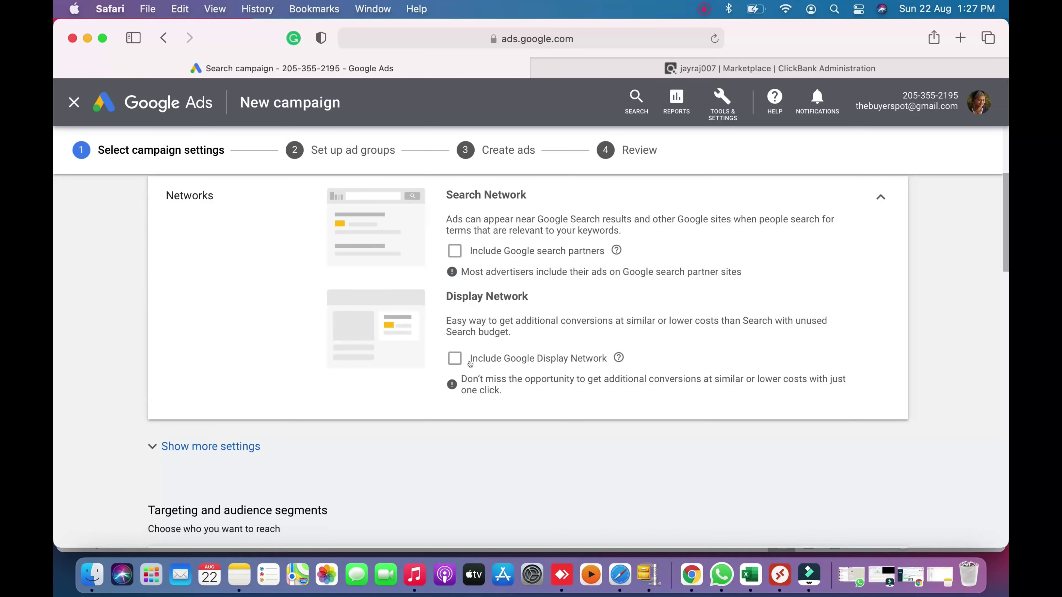
pyautogui.scroll(-6, 438, 396)
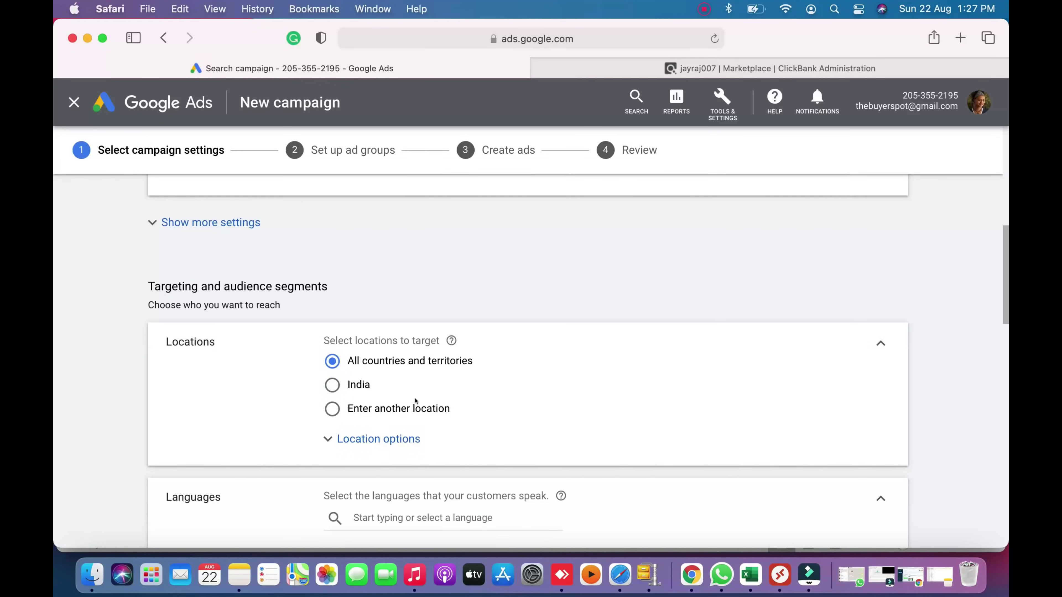
# - Add United States as the only targeted location and set location options to Presence
pyautogui.click(330, 409)
pyautogui.scroll(-3, 422, 380)
pyautogui.click(417, 339)
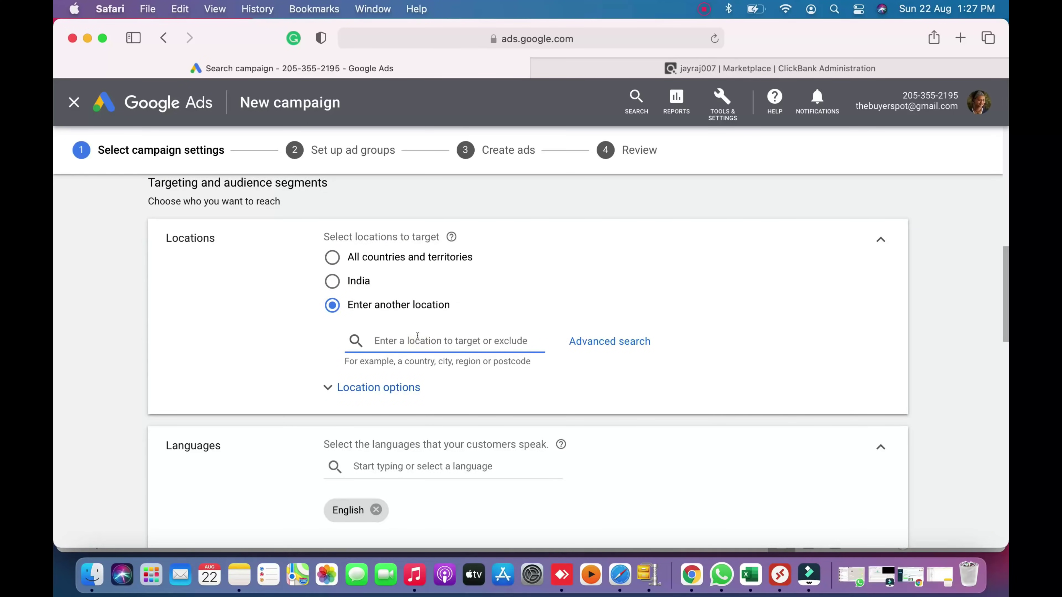
pyautogui.write('un')
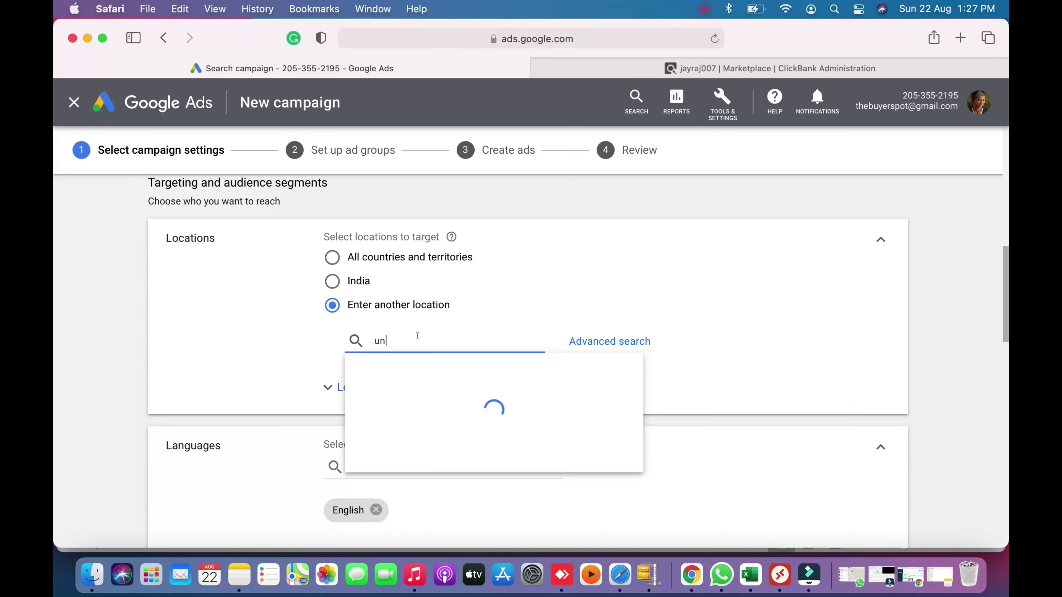
pyautogui.write('ited')
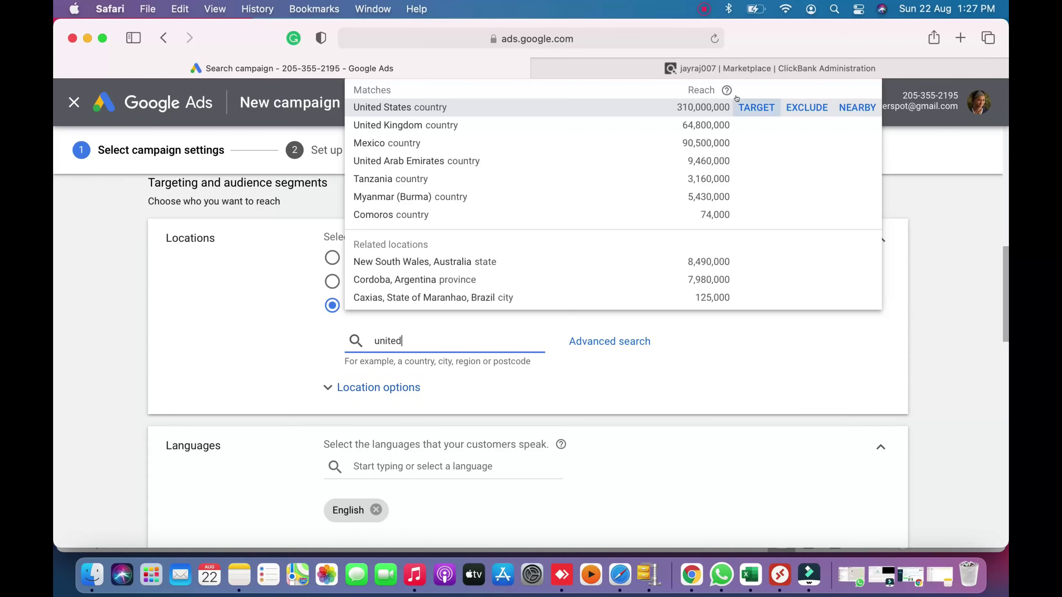
pyautogui.click(756, 107)
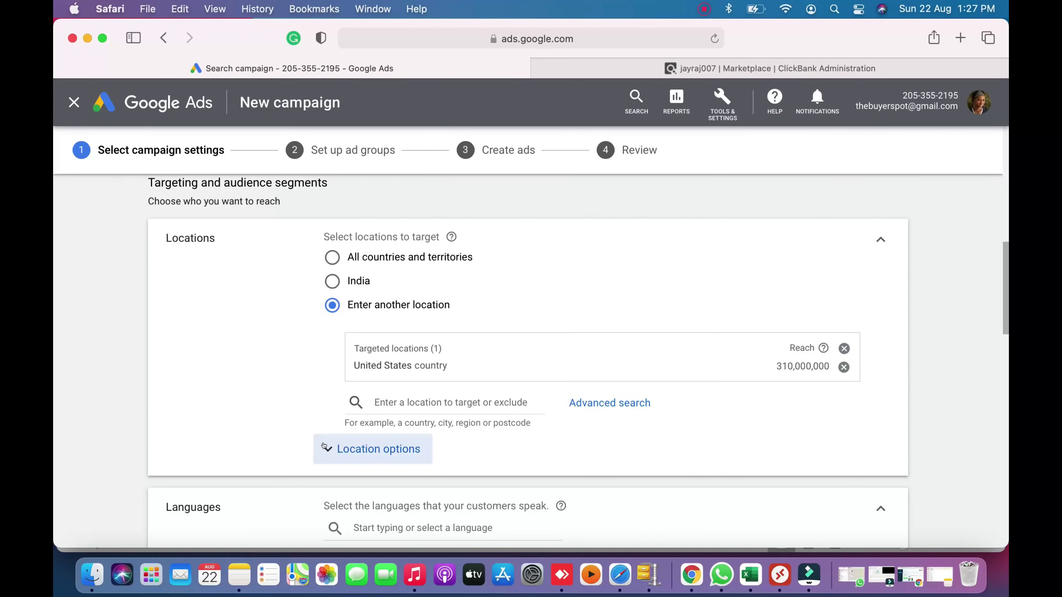
pyautogui.click(324, 445)
pyautogui.scroll(-4, 552, 427)
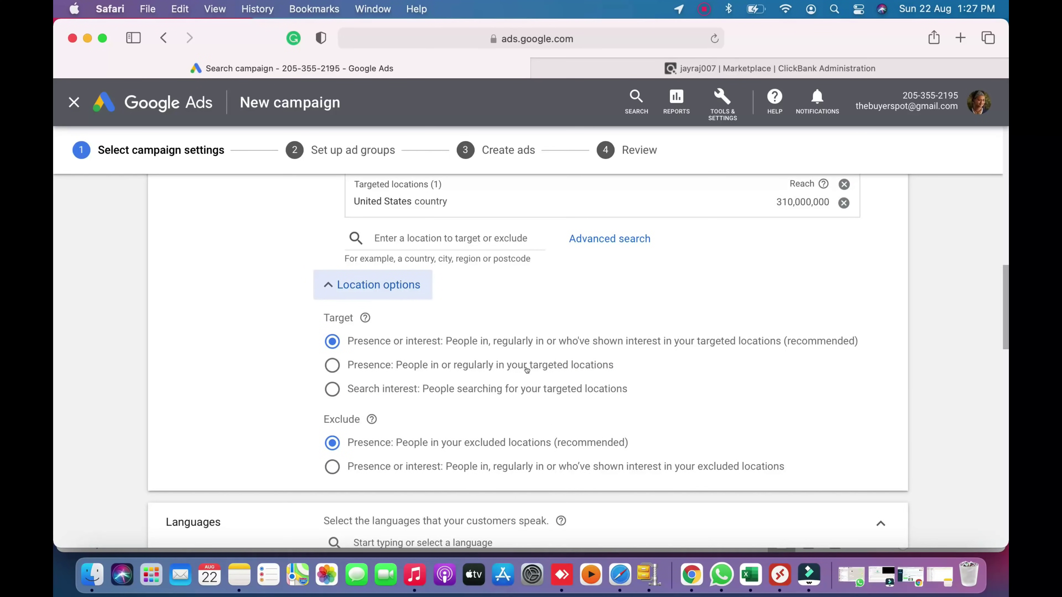
pyautogui.click(331, 364)
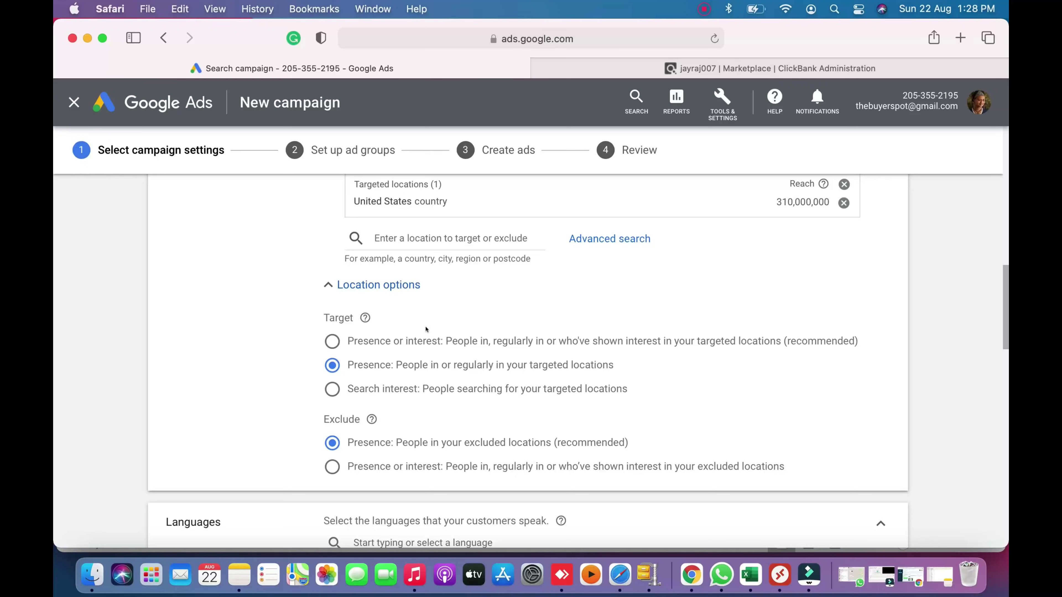
# - Enter 10000 as the average daily budget and confirm it reads ₹10,000.00
pyautogui.scroll(-4, 426, 433)
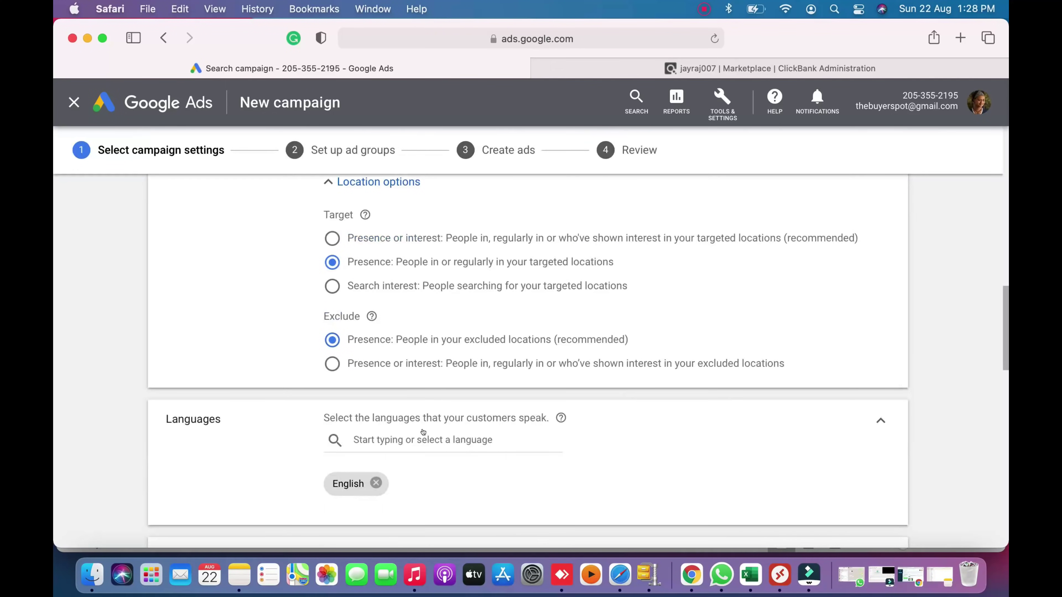
pyautogui.scroll(-10, 426, 433)
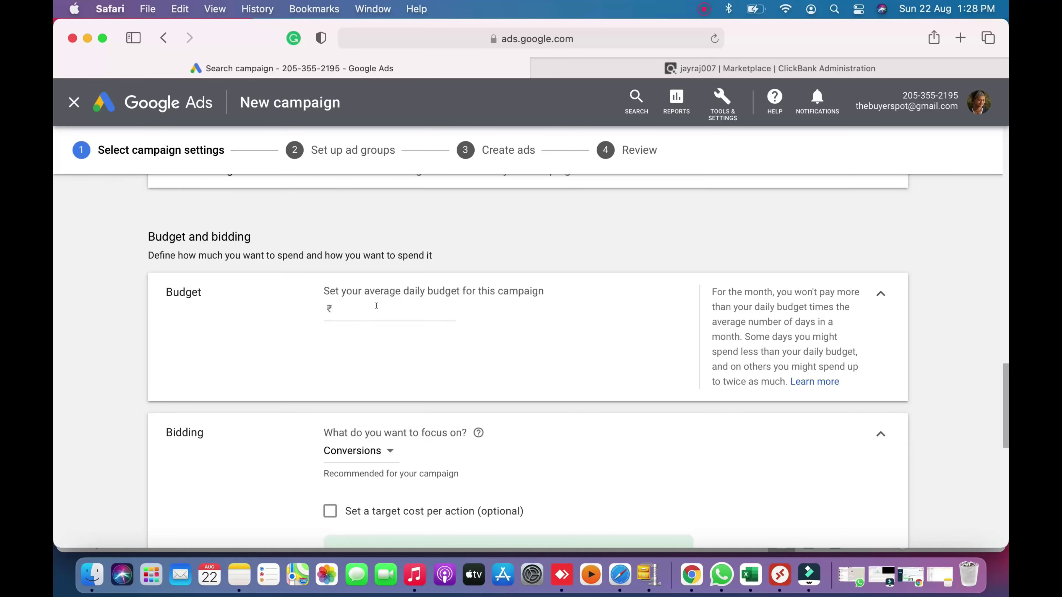
pyautogui.click(376, 306)
pyautogui.write('10000')
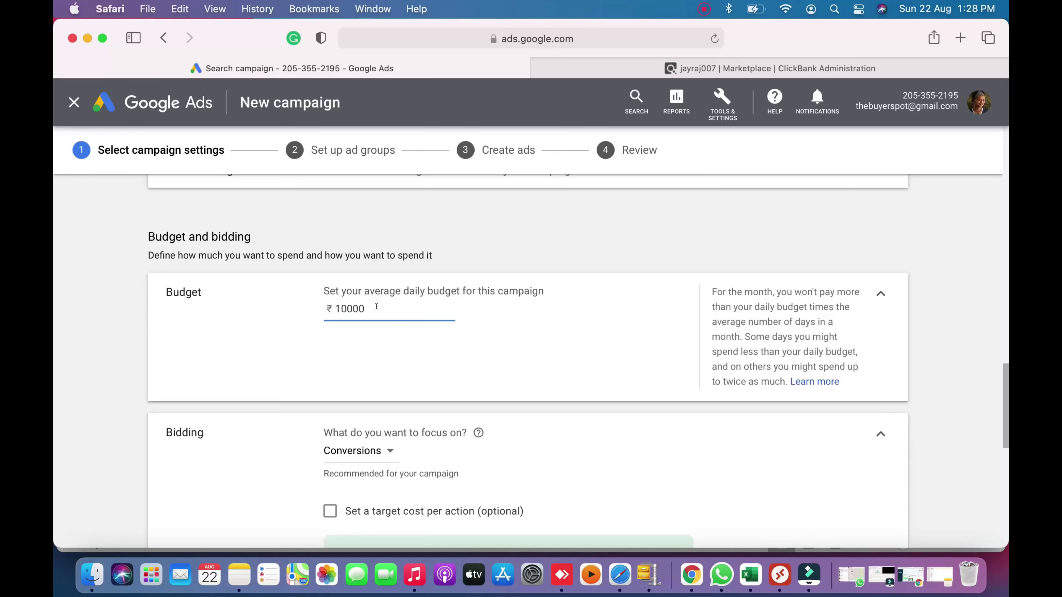
pyautogui.click(263, 327)
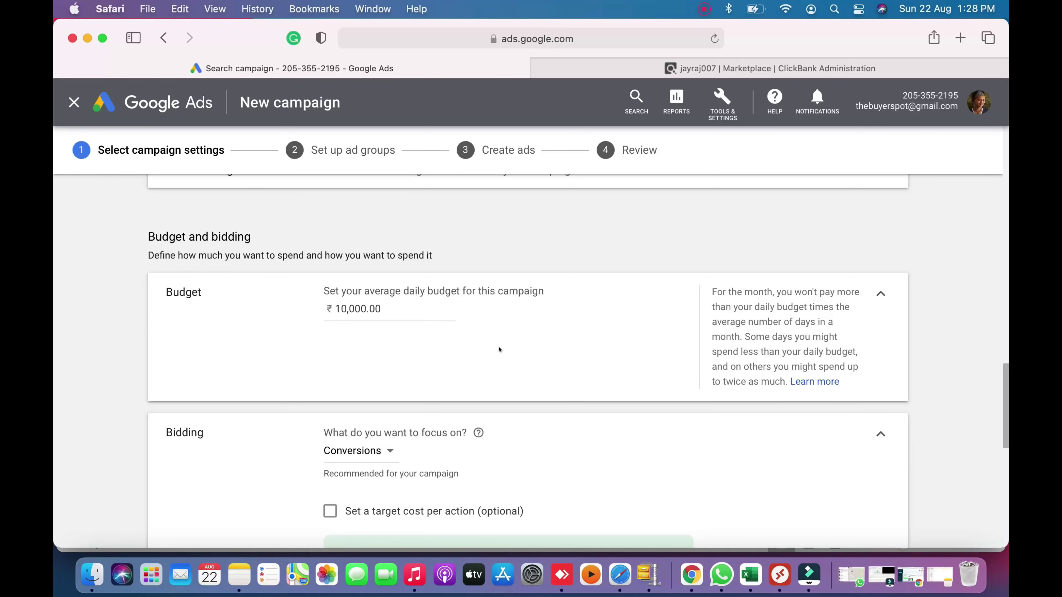
pyautogui.scroll(-1, 498, 350)
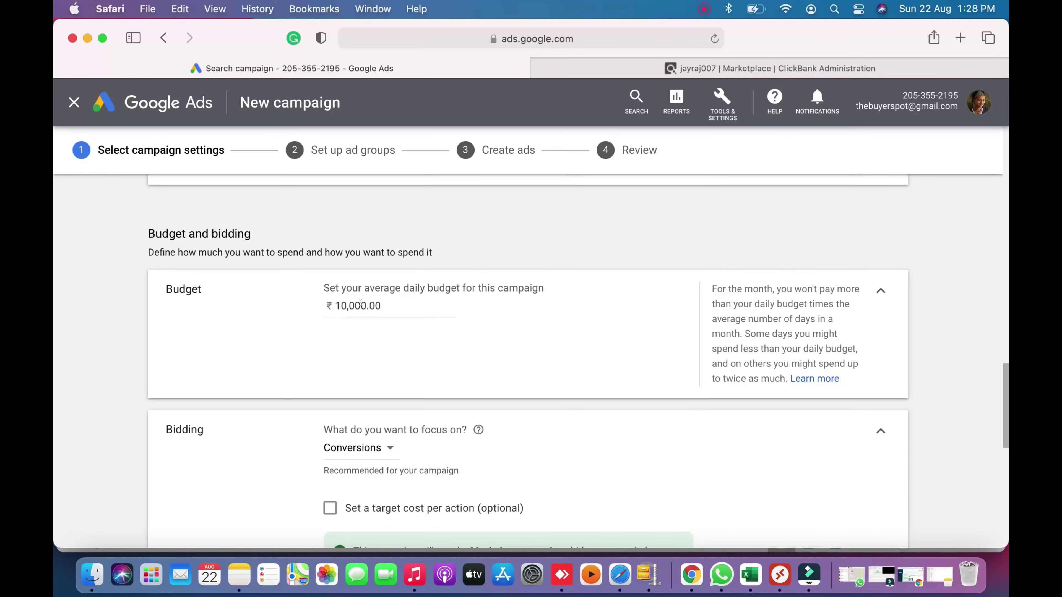
pyautogui.scroll(-1, 422, 368)
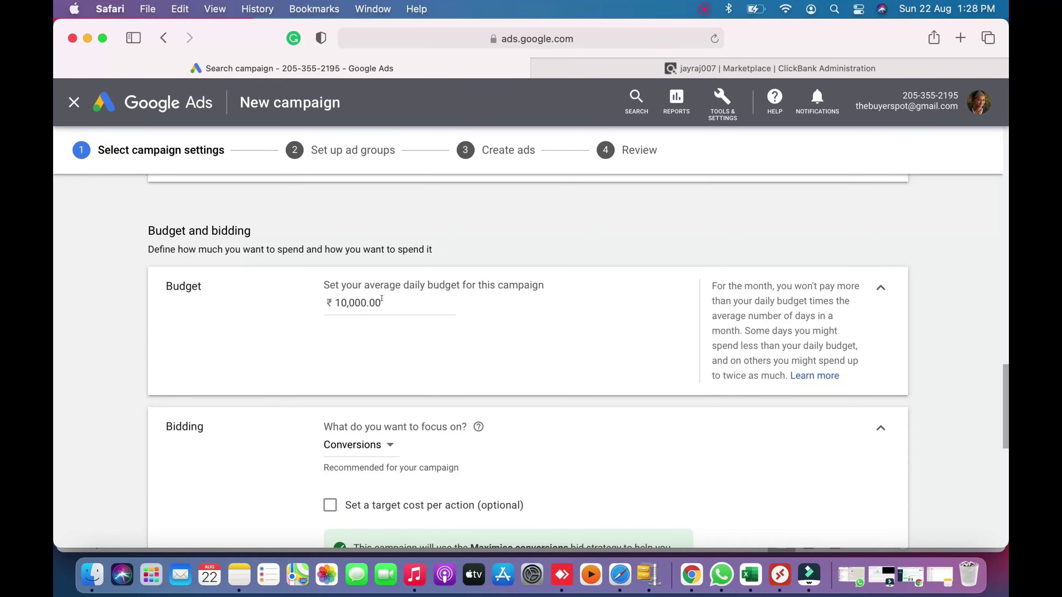
pyautogui.click(381, 300)
pyautogui.click(420, 343)
pyautogui.click(391, 299)
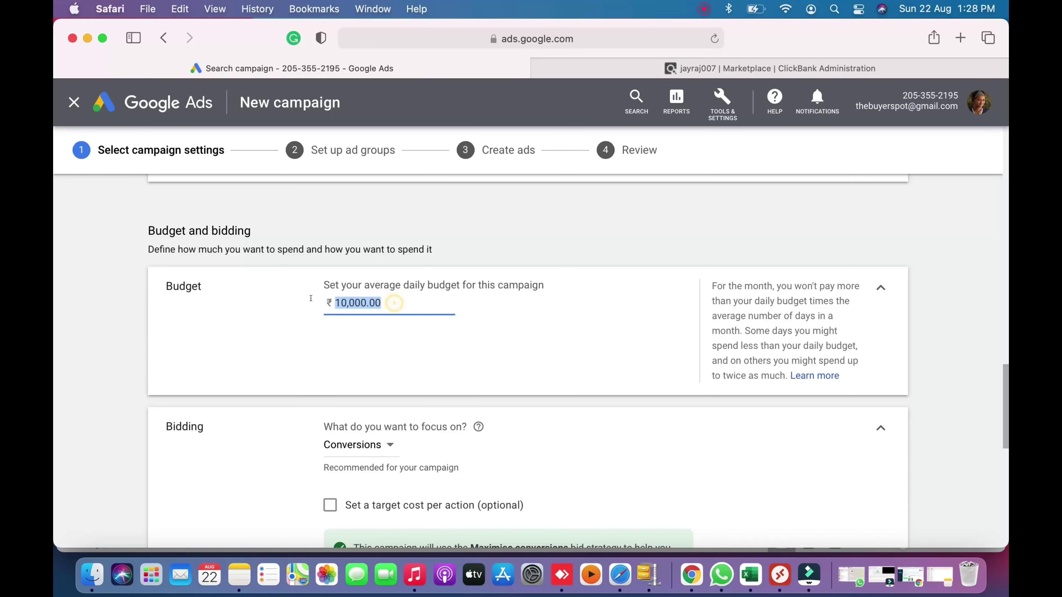
pyautogui.click(328, 348)
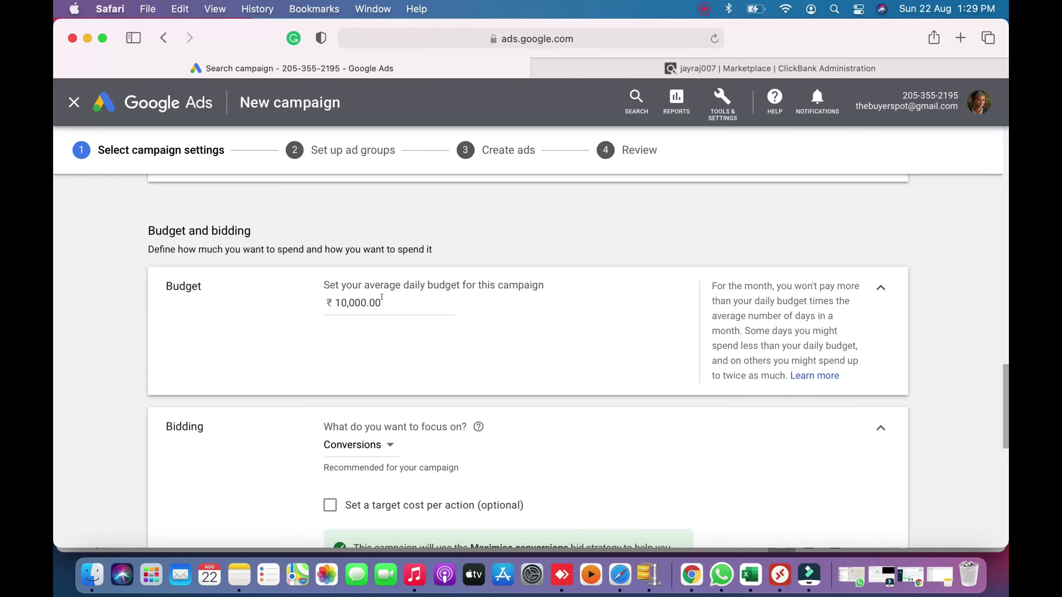
# - Review the bidding focus options, keeping Conversions as the focus
pyautogui.scroll(-3, 415, 331)
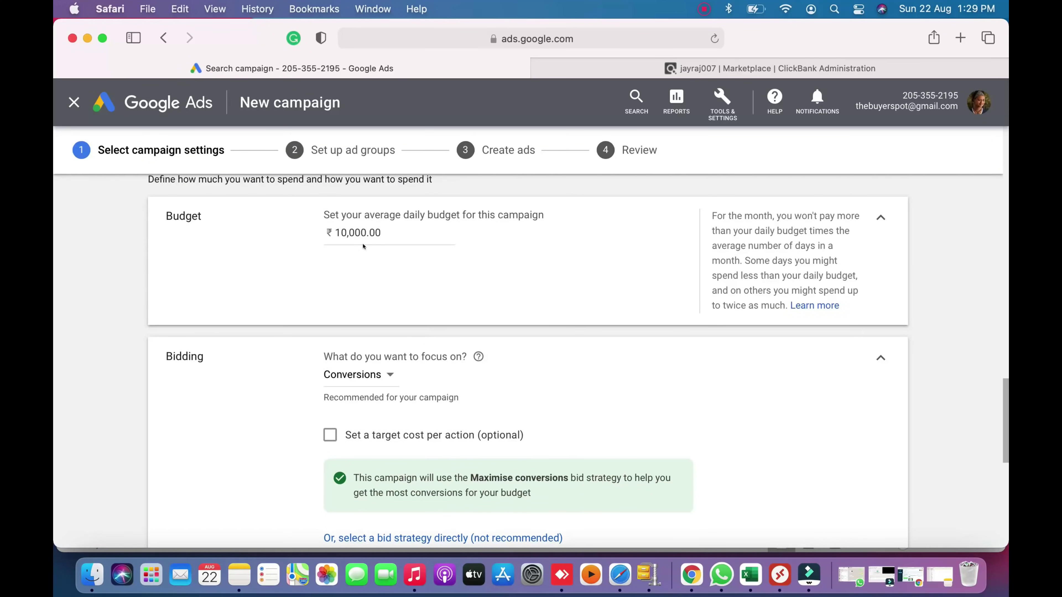
pyautogui.click(353, 371)
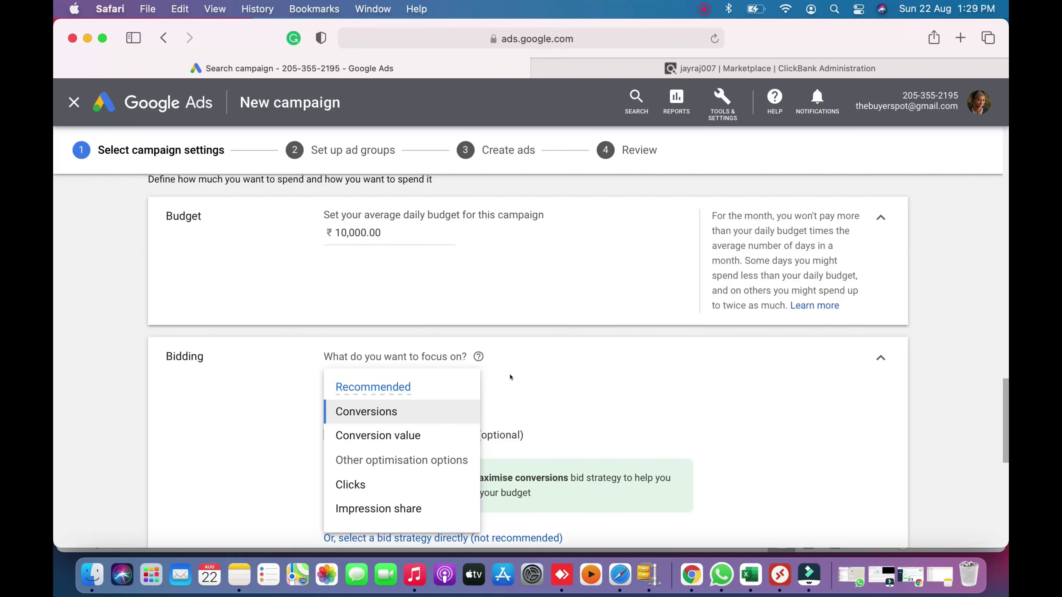
pyautogui.scroll(-2, 509, 377)
pyautogui.click(249, 309)
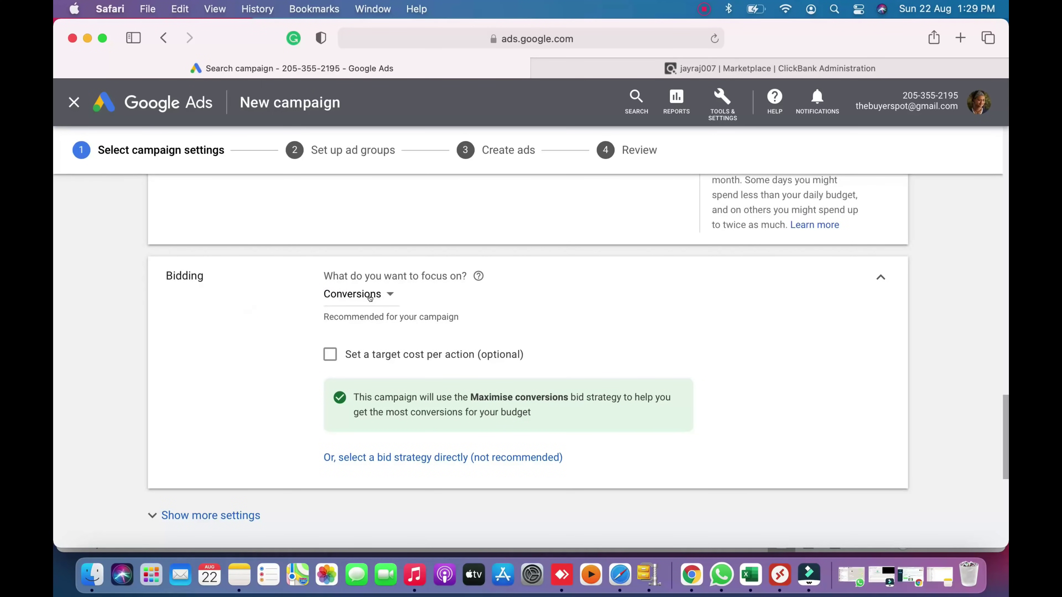
pyautogui.click(370, 298)
pyautogui.click(260, 352)
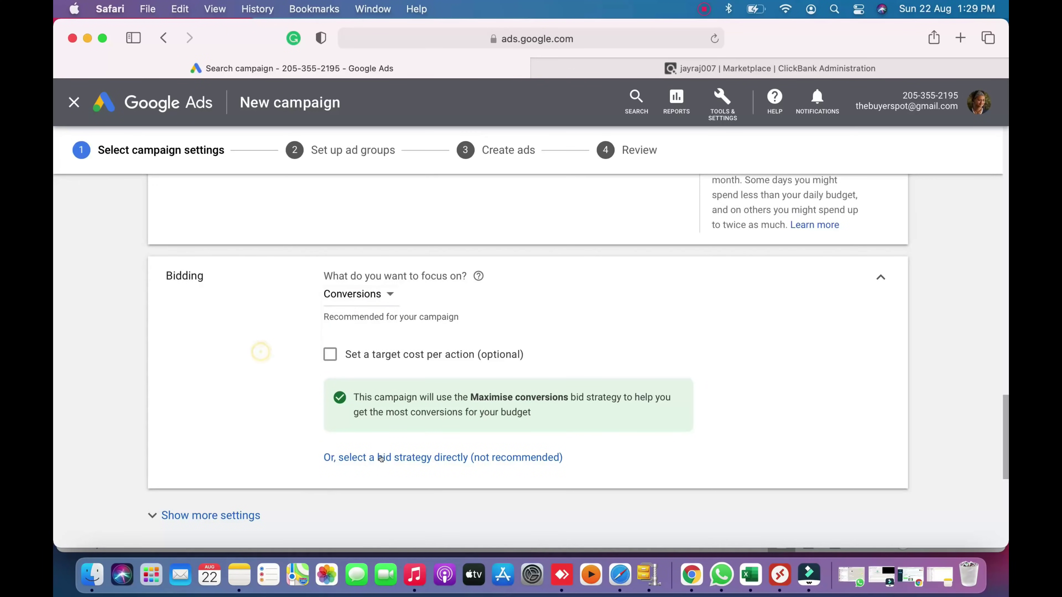
# - Pick Manual CPC as the bid strategy, keeping Enhanced CPC optimising for conversions
pyautogui.click(396, 453)
pyautogui.click(378, 323)
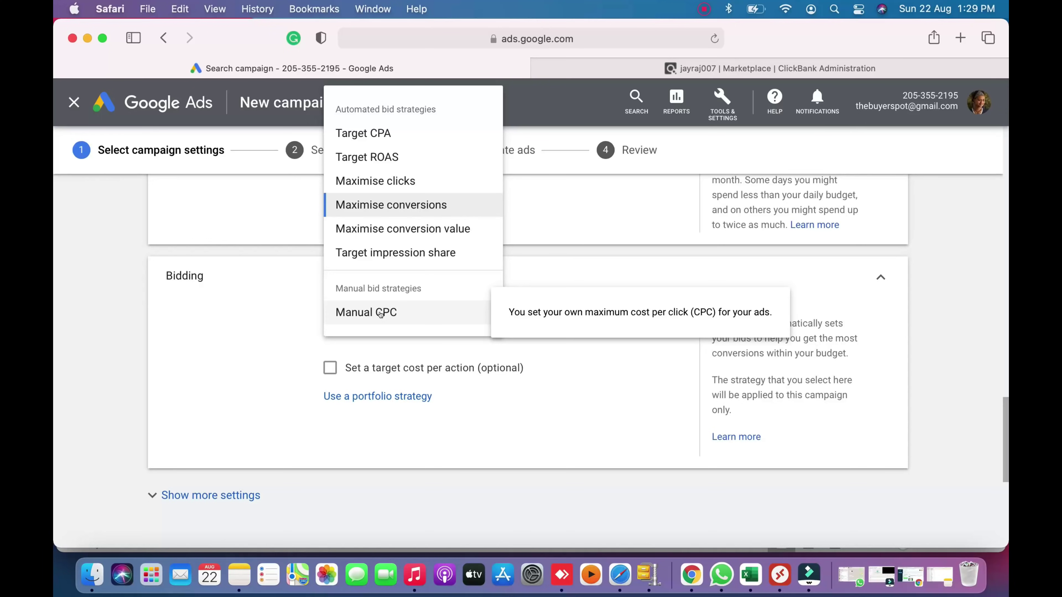
pyautogui.click(380, 314)
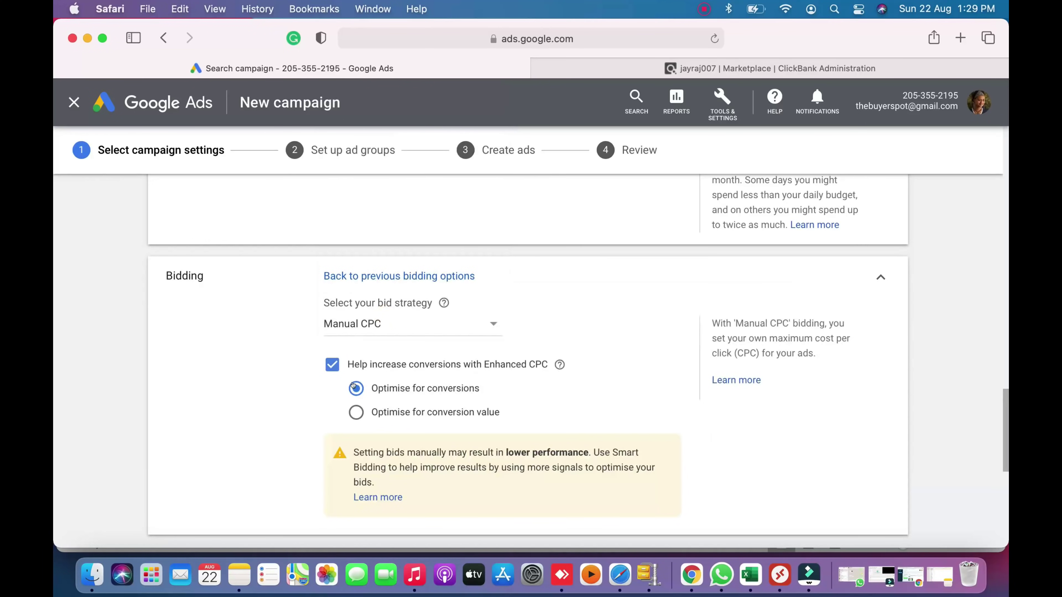
pyautogui.click(434, 392)
pyautogui.scroll(-10, 557, 395)
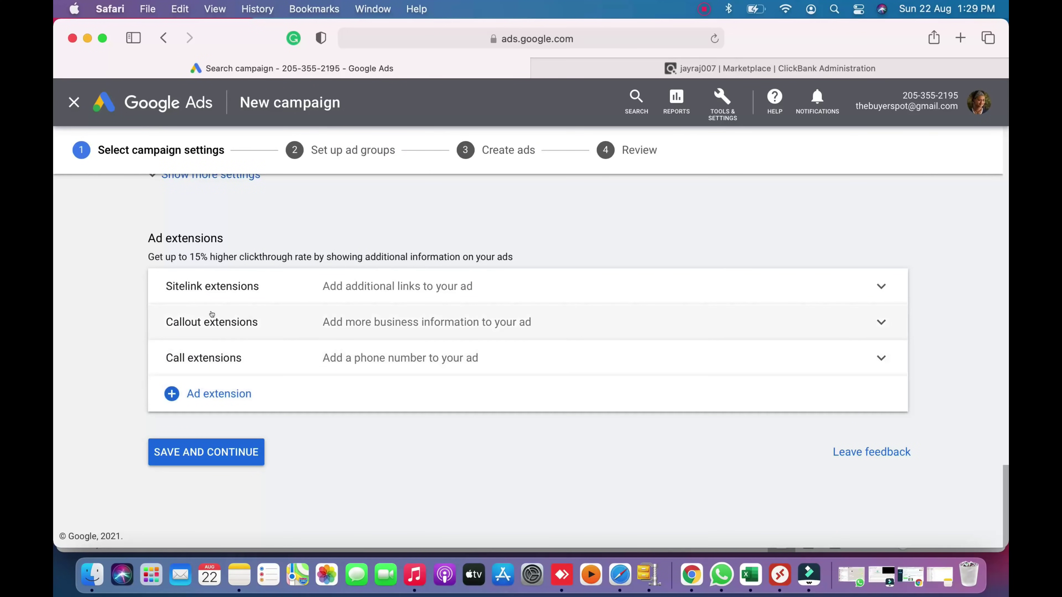
# - Expand Callout extensions and discard the empty new-callout form
pyautogui.click(408, 323)
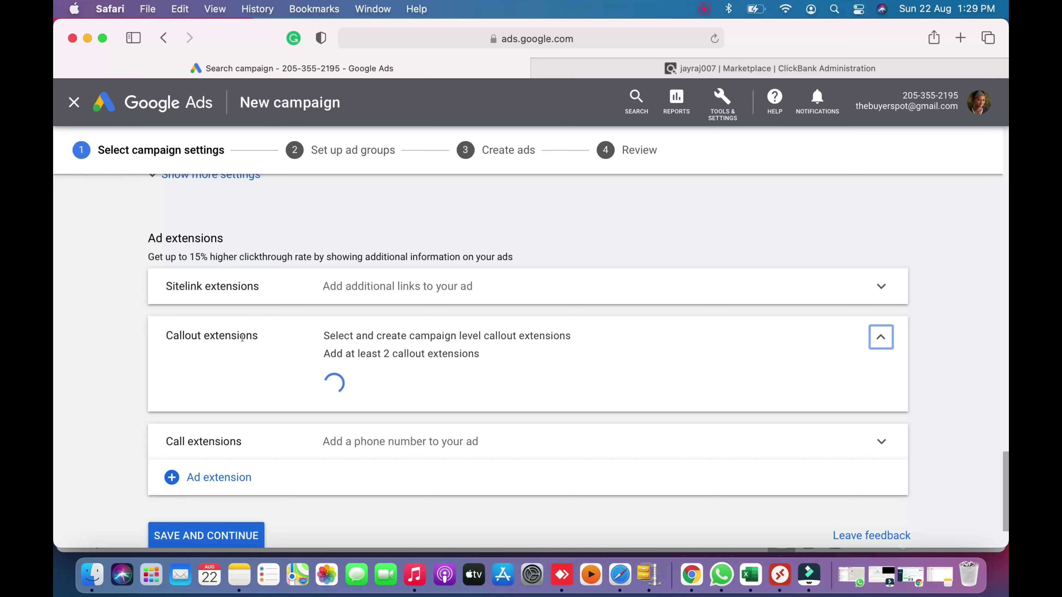
pyautogui.scroll(-4, 381, 485)
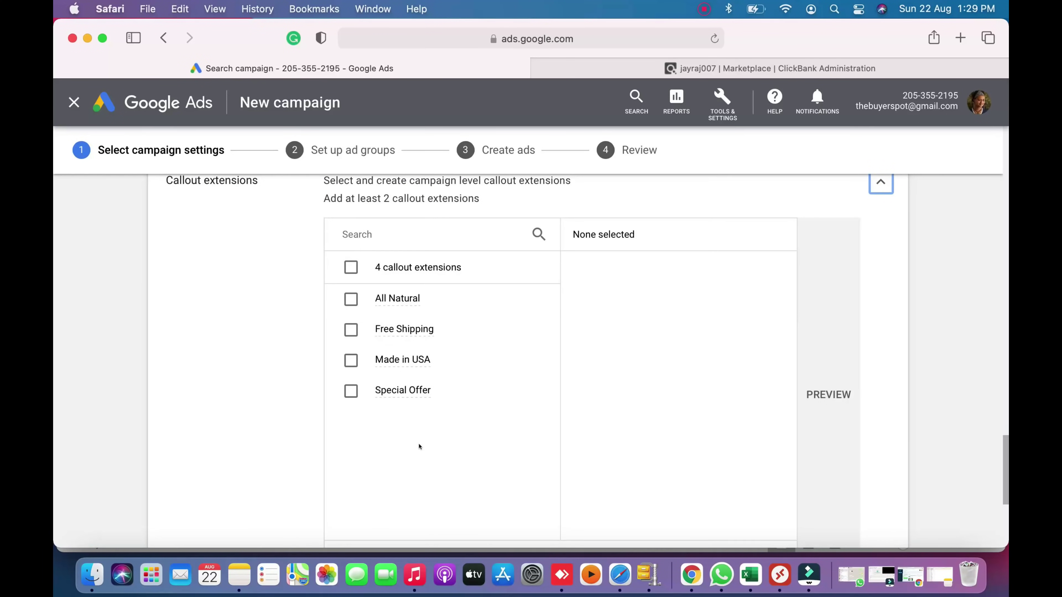
pyautogui.scroll(-5, 419, 446)
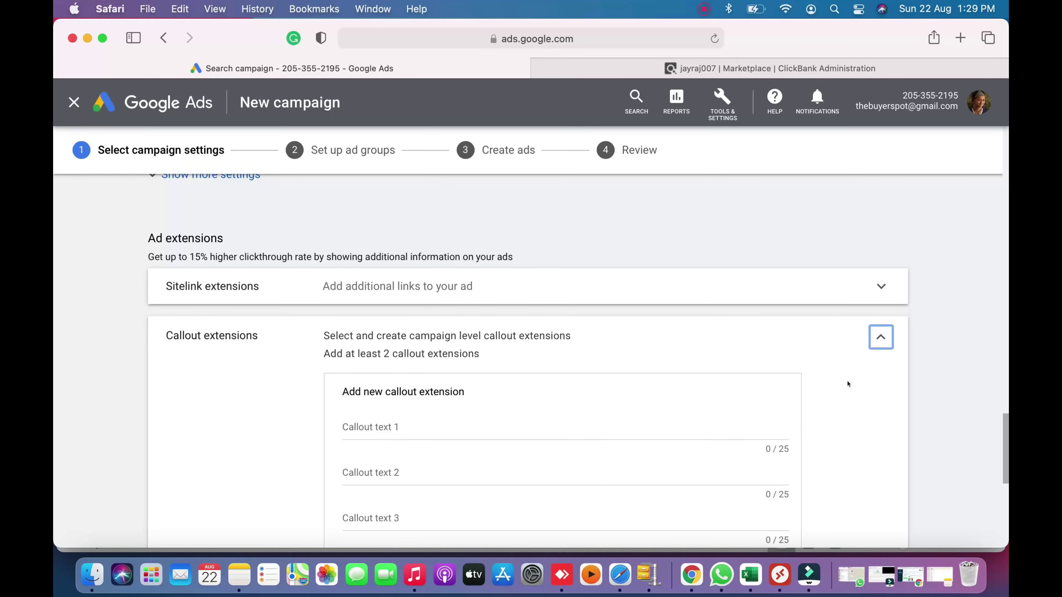
pyautogui.scroll(-8, 847, 368)
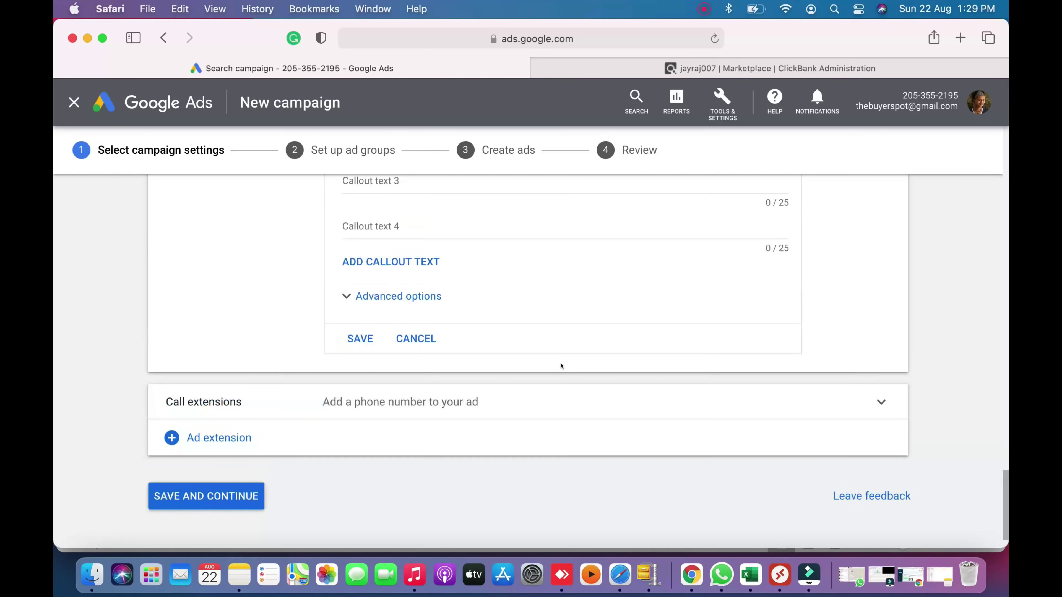
pyautogui.click(416, 341)
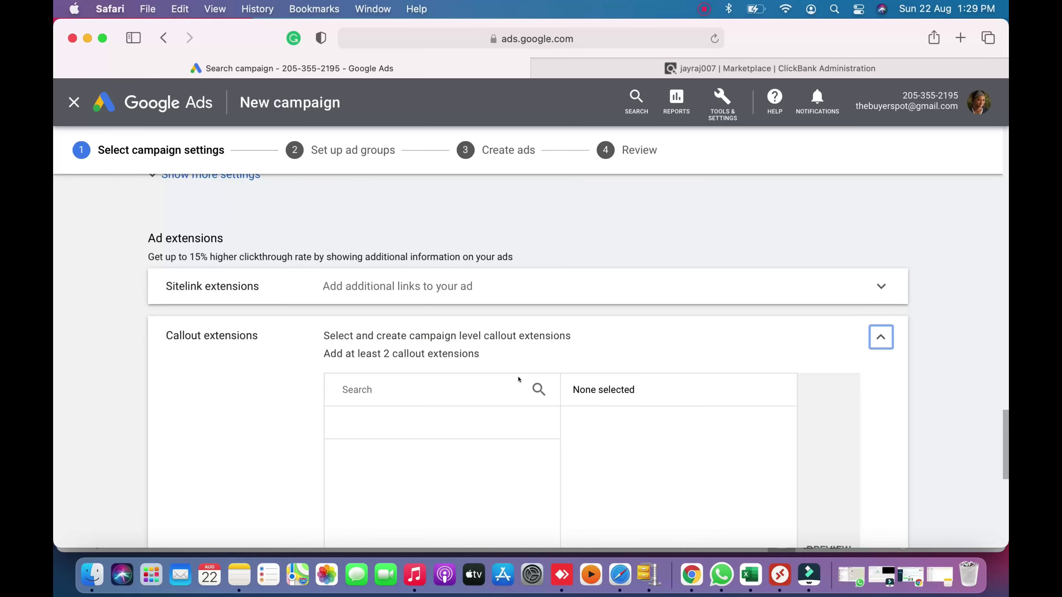
pyautogui.scroll(-5, 518, 380)
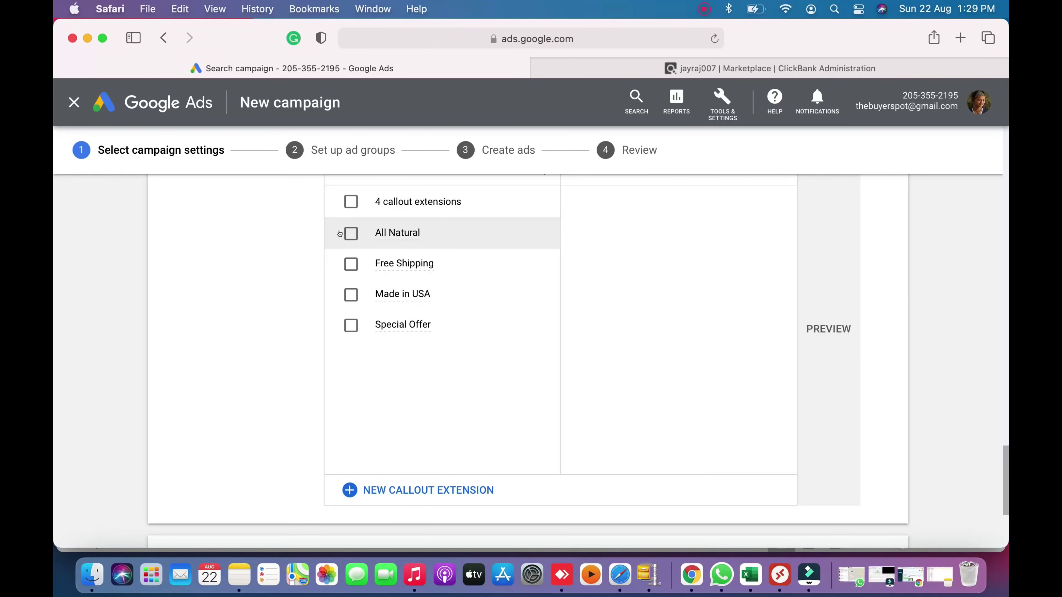
# - Select the All Natural, Free Shipping, Made in USA and Special Offer callouts
pyautogui.click(344, 233)
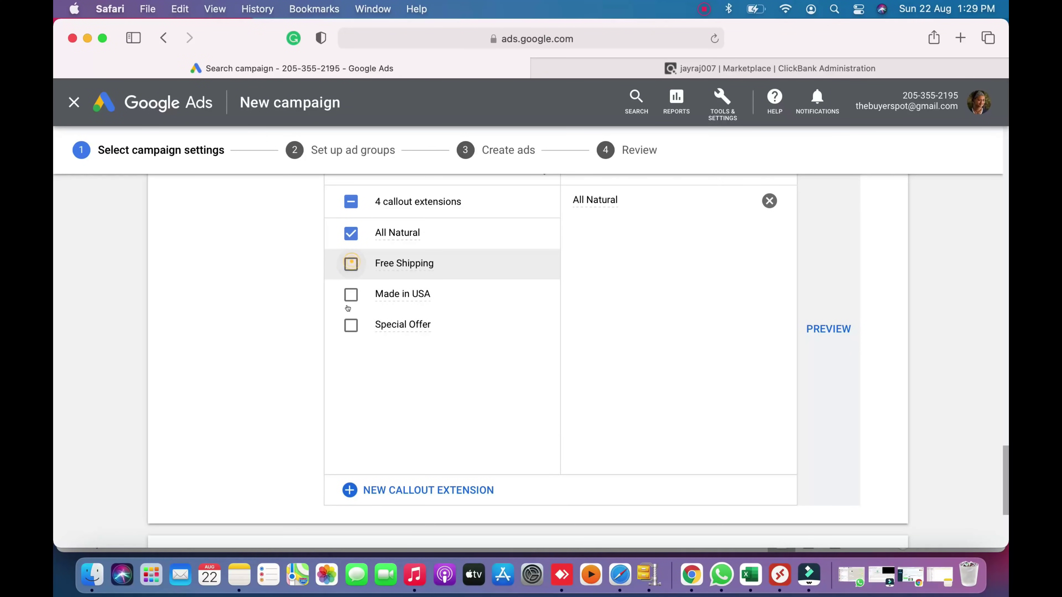
pyautogui.click(351, 294)
pyautogui.click(419, 329)
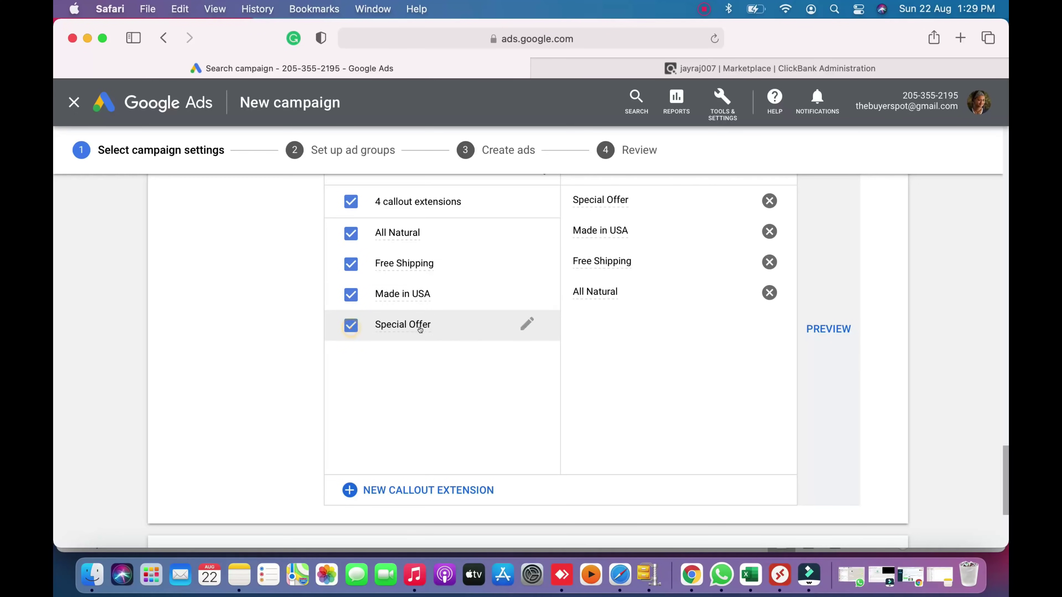
pyautogui.scroll(-1, 631, 334)
pyautogui.scroll(-1, 409, 319)
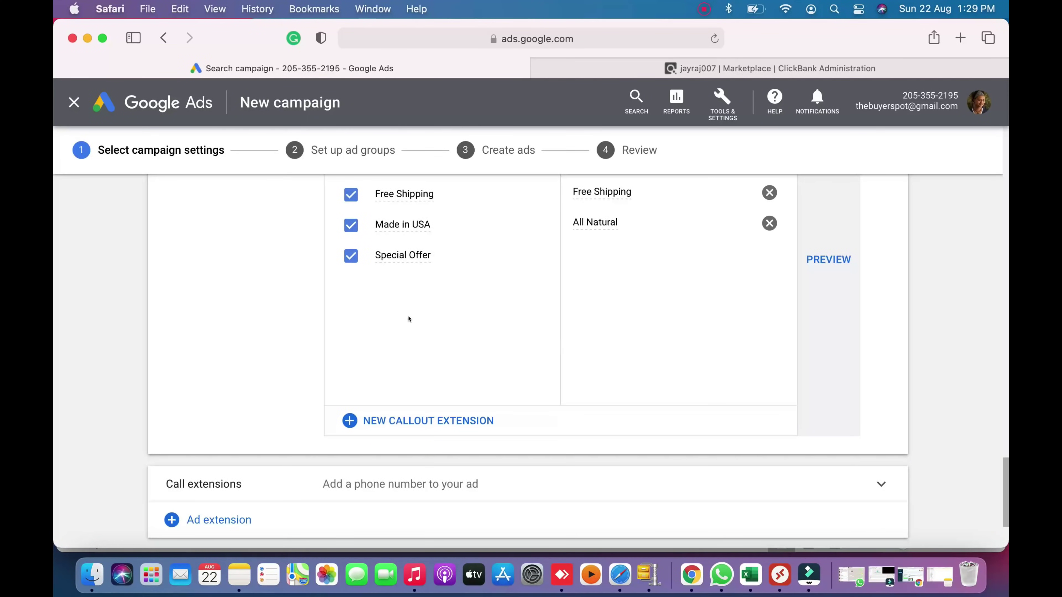
pyautogui.scroll(1, 391, 209)
pyautogui.scroll(2, 665, 230)
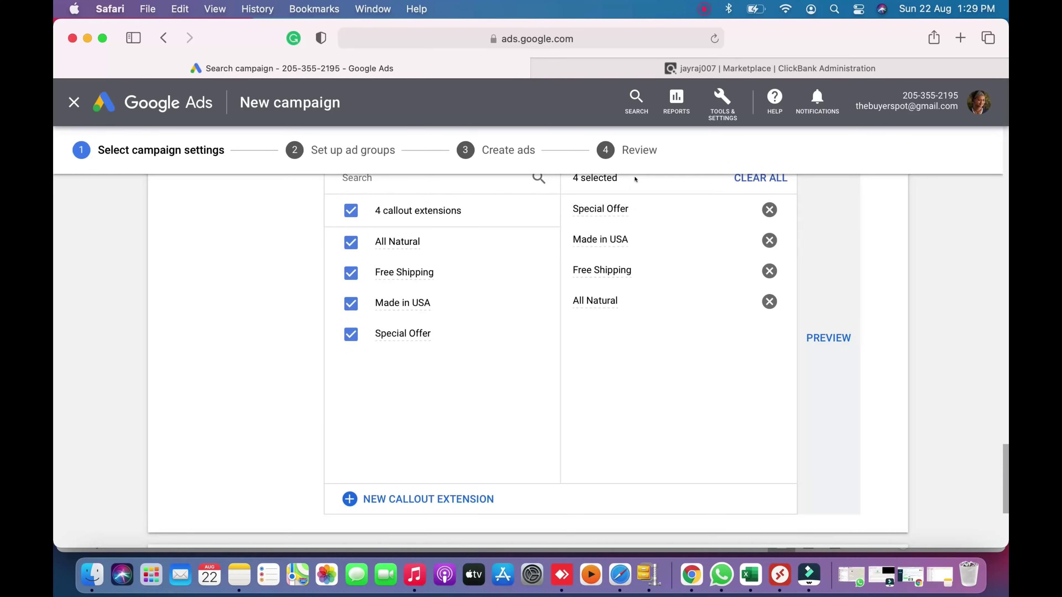
pyautogui.scroll(-6, 581, 370)
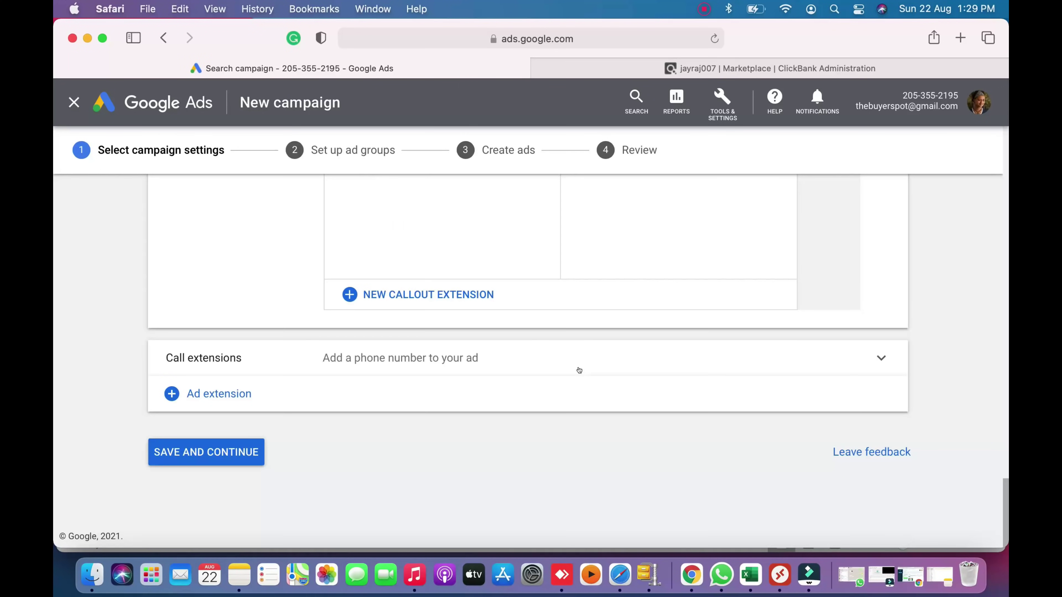
# - Save the campaign settings, then name the ad group Claritox with a 400 default bid
pyautogui.click(226, 449)
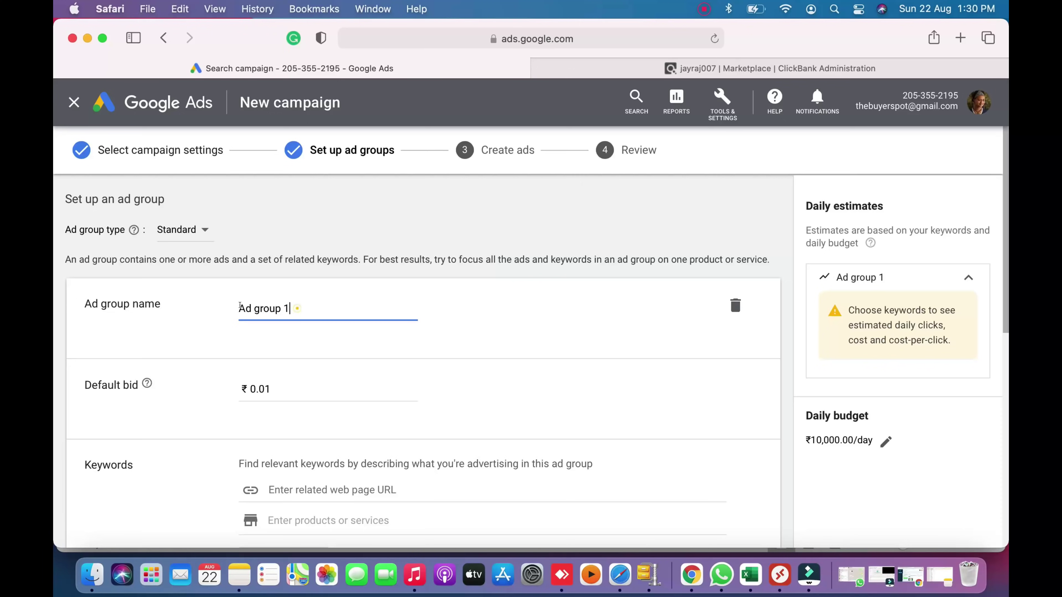
pyautogui.moveTo(297, 308); pyautogui.dragTo(223, 305)
pyautogui.write('Claritox')
pyautogui.press('Tab')
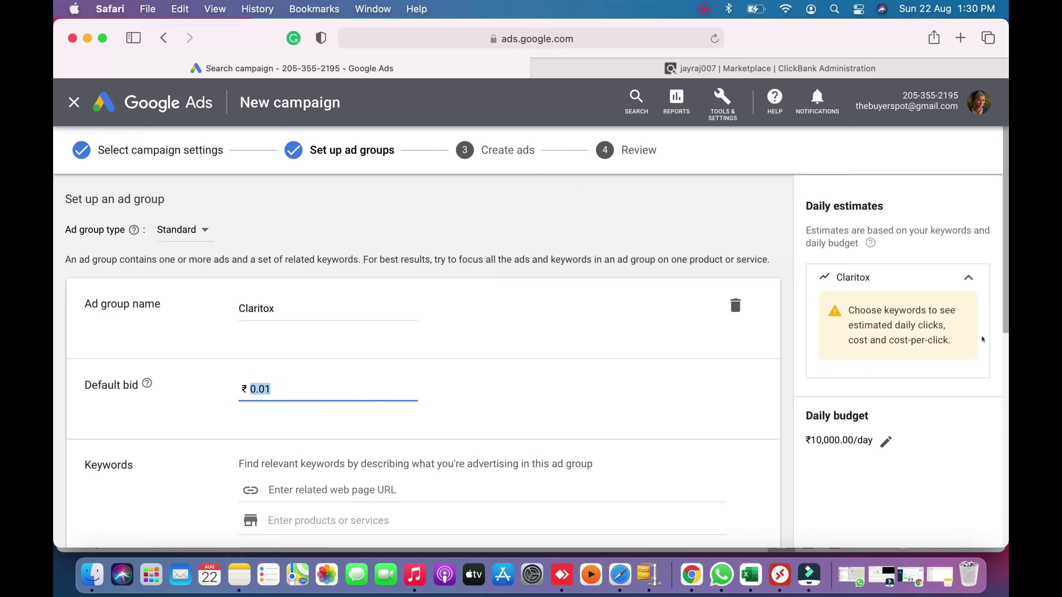
pyautogui.write('400')
pyautogui.click(581, 383)
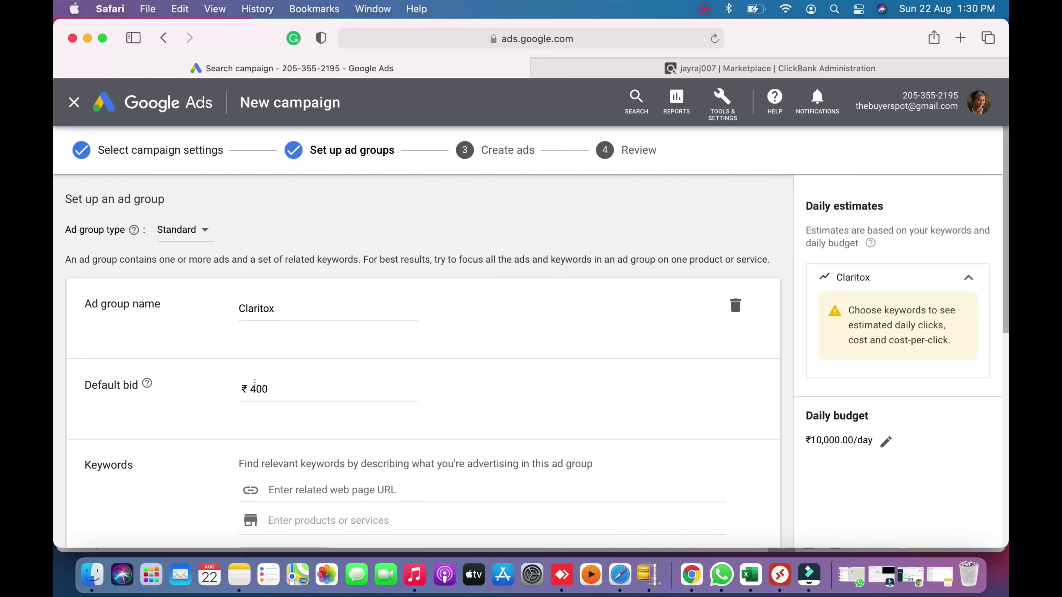
# - Open keyword entry and highlight the Broad and Phrase match notation explanations
pyautogui.scroll(-3, 438, 422)
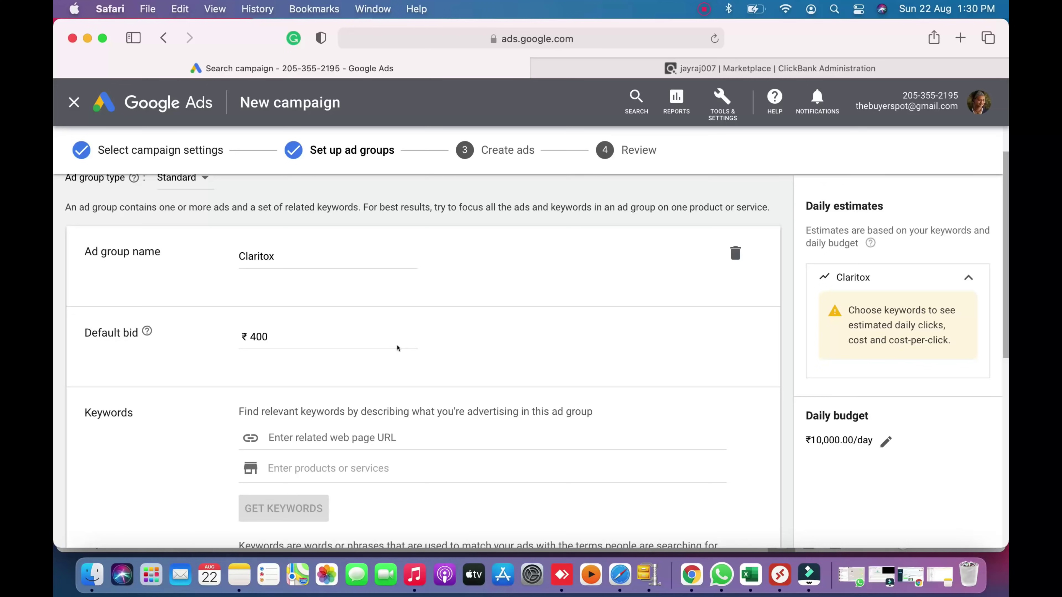
pyautogui.scroll(-10, 343, 346)
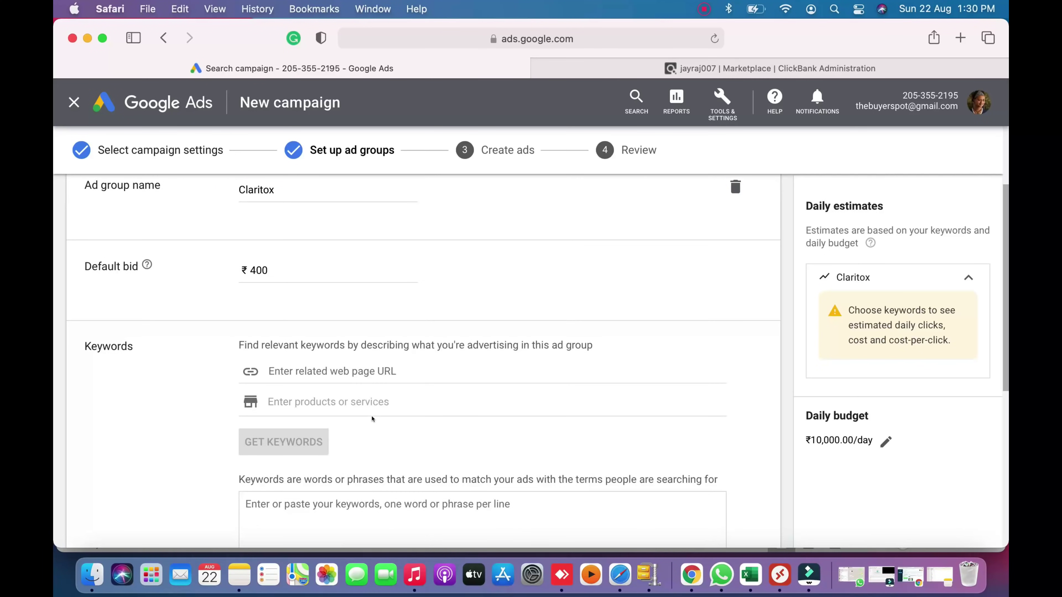
pyautogui.click(426, 411)
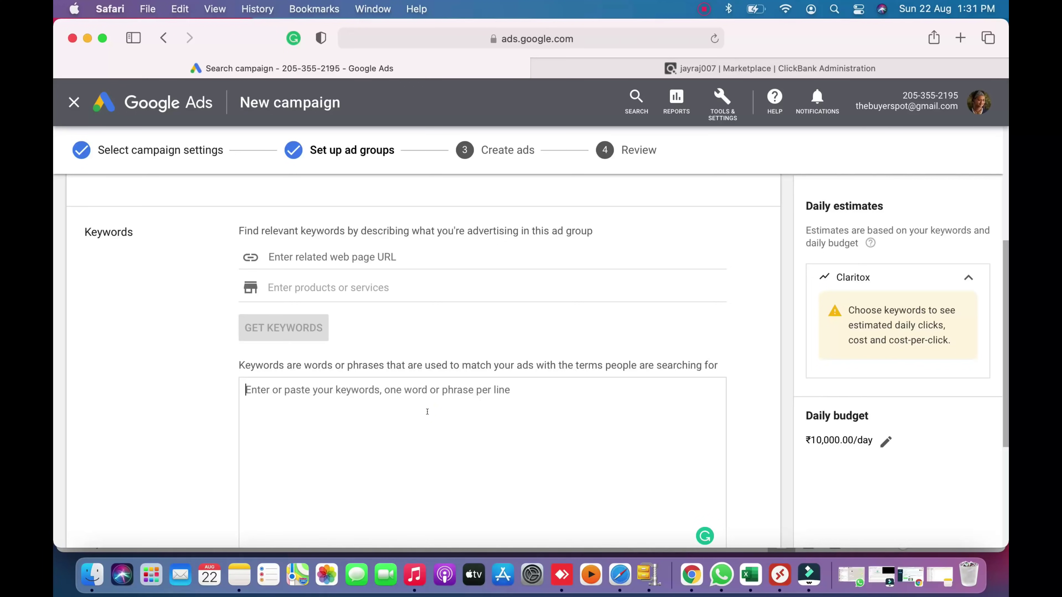
pyautogui.scroll(-10, 427, 411)
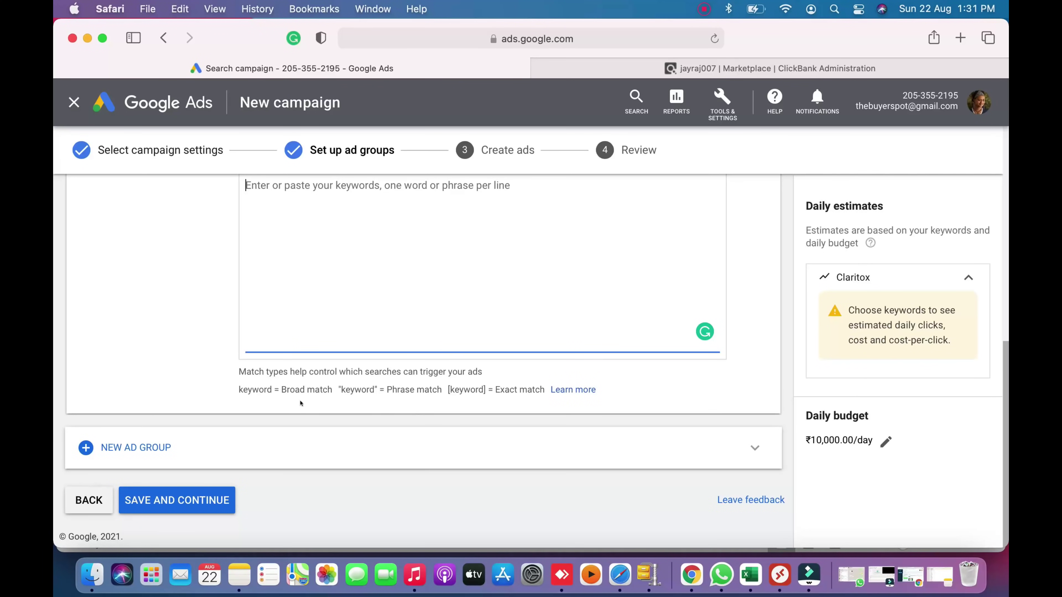
pyautogui.moveTo(281, 388); pyautogui.dragTo(320, 390)
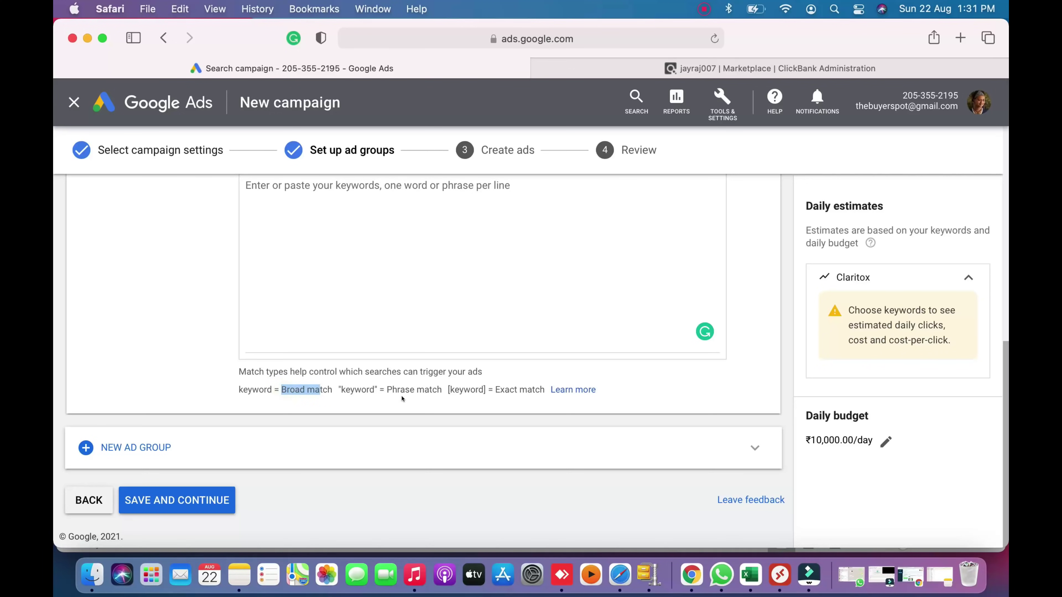
pyautogui.moveTo(397, 388); pyautogui.dragTo(528, 391)
pyautogui.moveTo(337, 389); pyautogui.dragTo(443, 388)
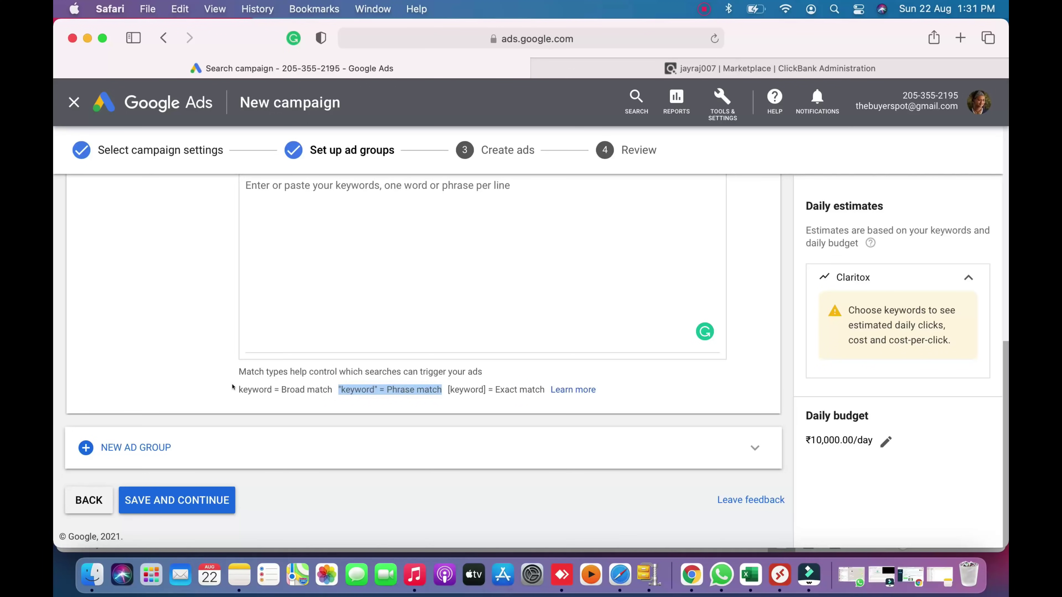
pyautogui.moveTo(234, 388); pyautogui.dragTo(330, 390)
pyautogui.click(357, 395)
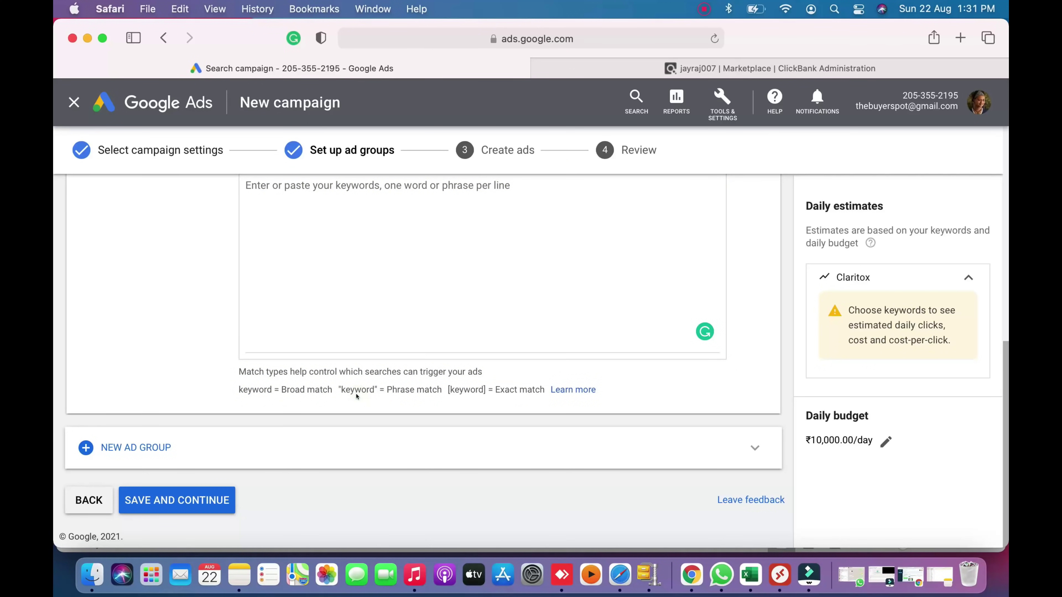
pyautogui.moveTo(337, 388); pyautogui.dragTo(440, 386)
pyautogui.scroll(3, 441, 387)
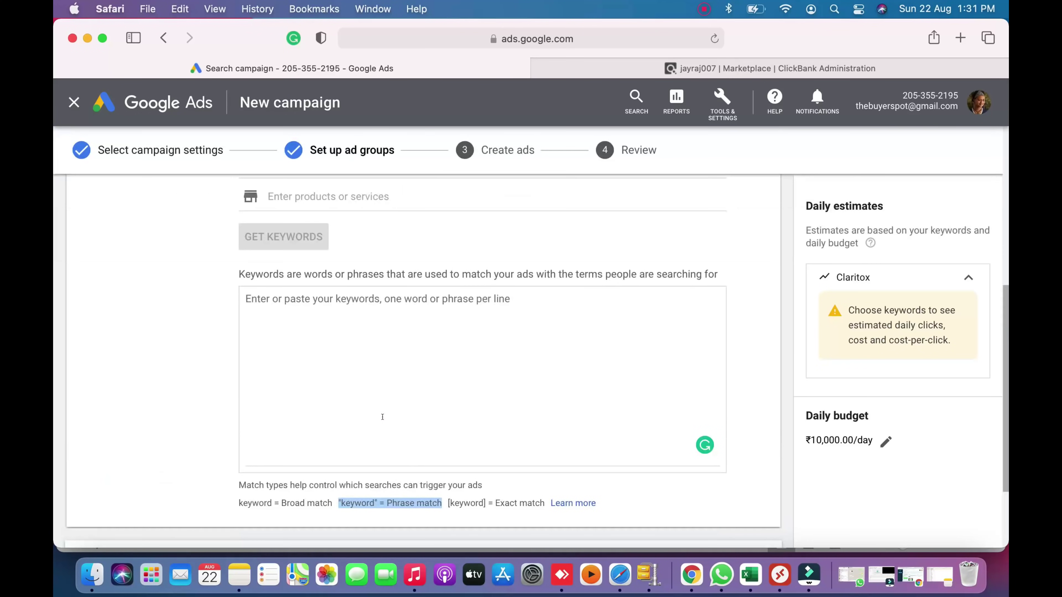
# - Focus the keywords box, dismiss a stray menu, and bring Chrome forward
pyautogui.click(312, 346)
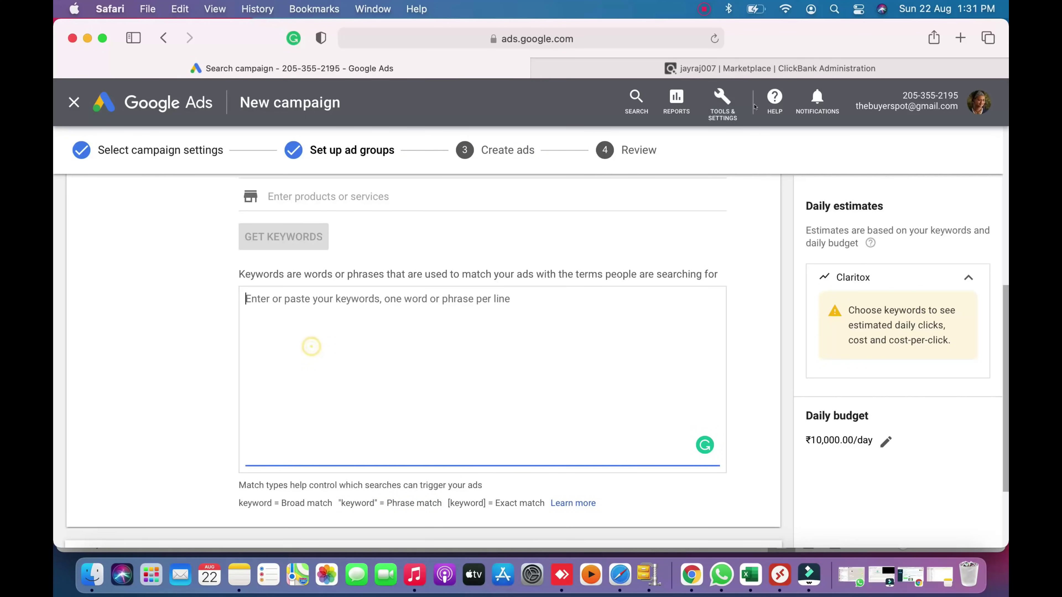
pyautogui.click(715, 109)
pyautogui.click(141, 287)
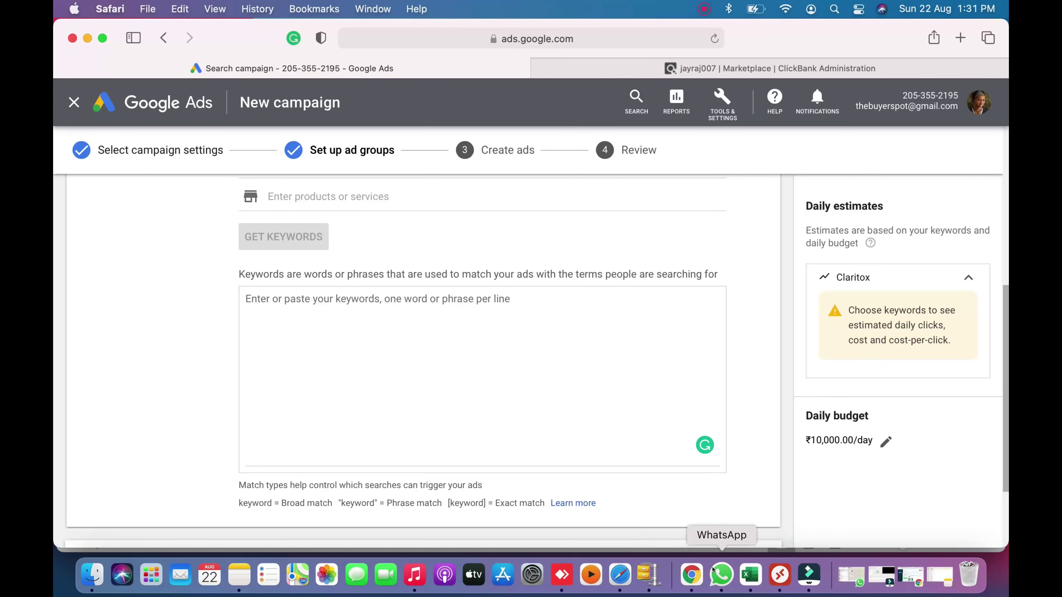
pyautogui.click(692, 574)
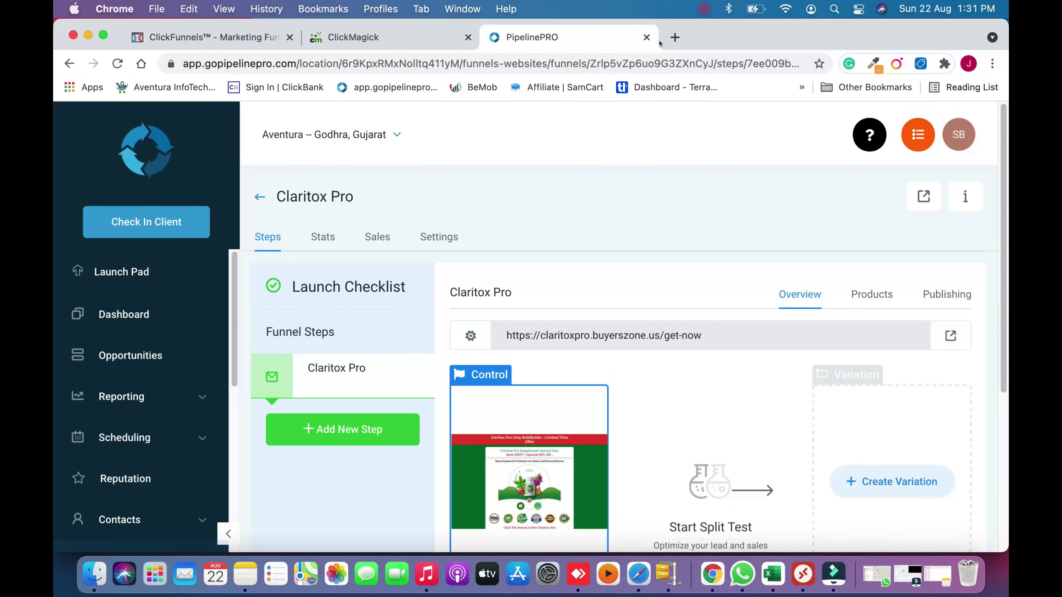
# - Google 'claritox pro' in a new tab and copy the long-tail keyword 'clarityrx pro reviews'
pyautogui.click(674, 37)
pyautogui.write('cl')
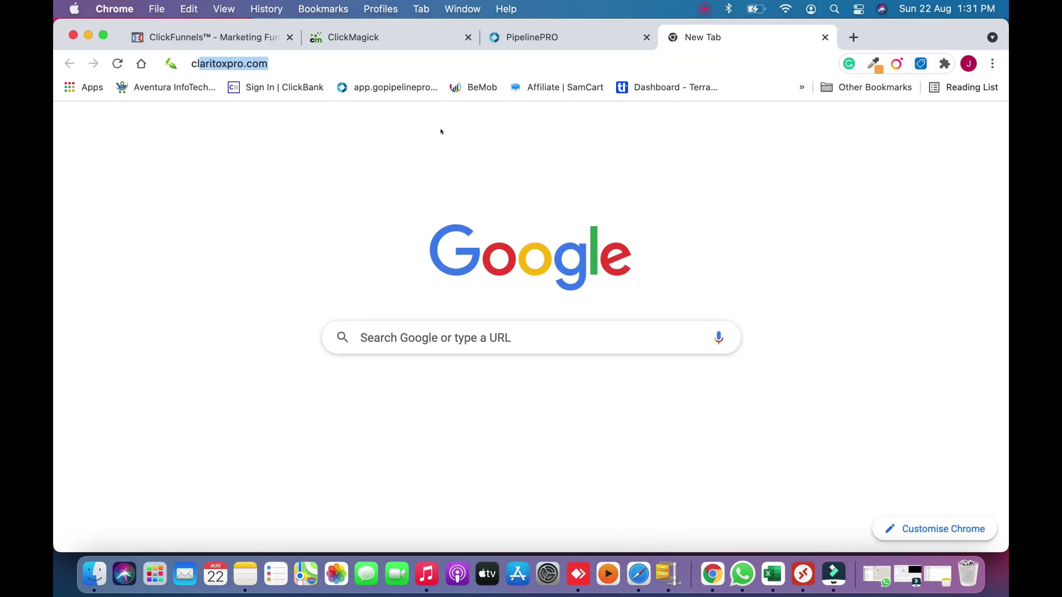
pyautogui.write('aritox pro')
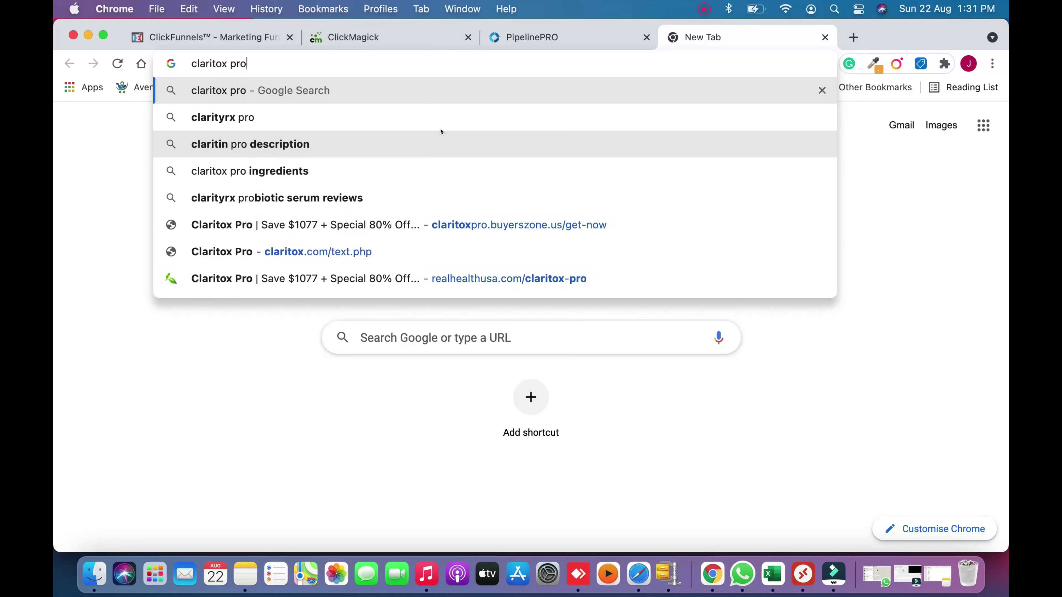
pyautogui.press('Return')
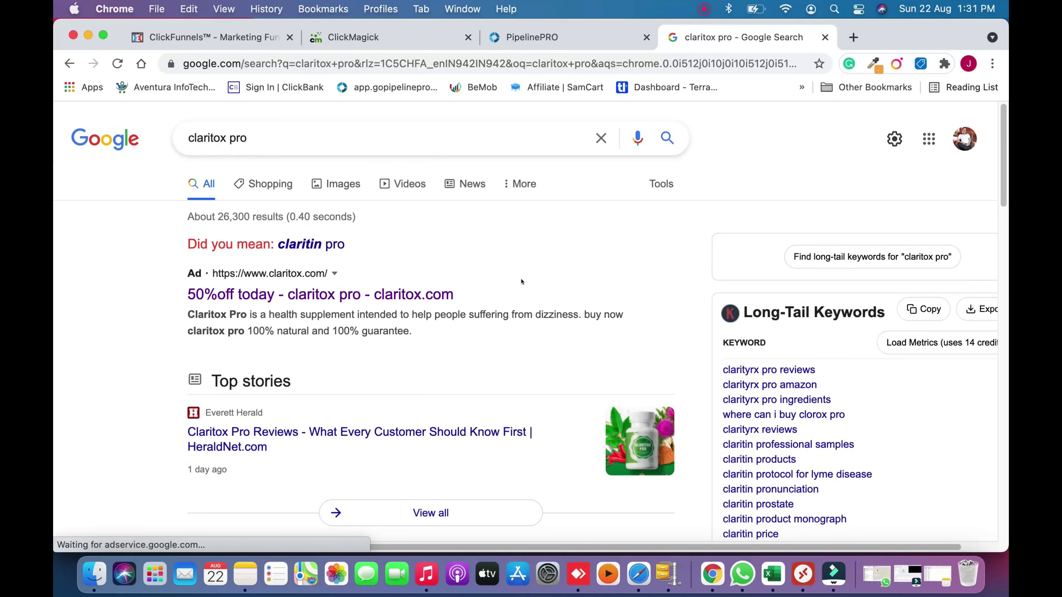
pyautogui.scroll(-1, 519, 280)
pyautogui.scroll(-10, 518, 280)
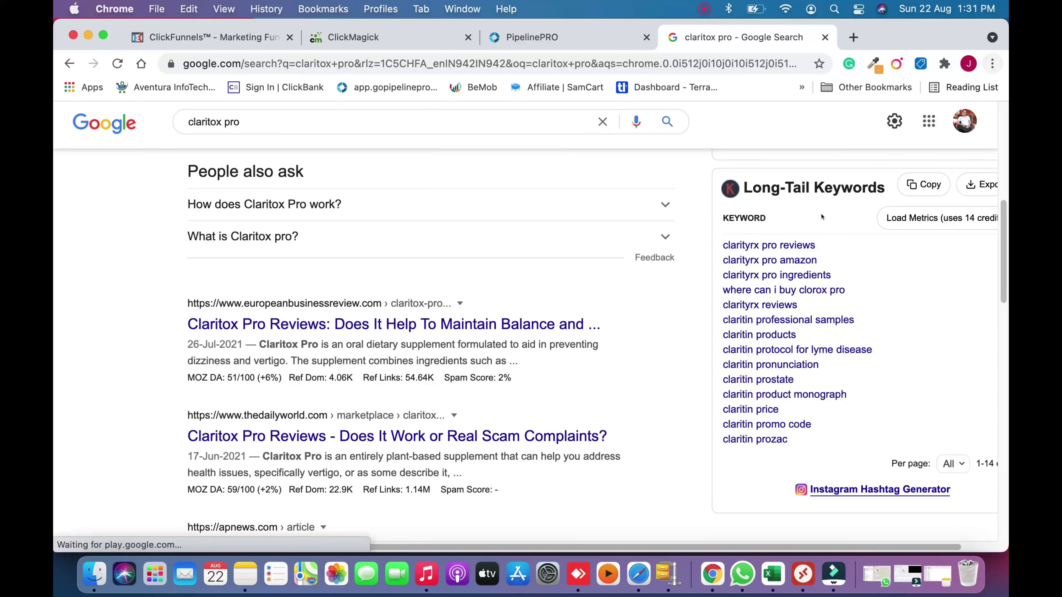
pyautogui.moveTo(820, 244); pyautogui.dragTo(722, 243)
pyautogui.press('super+c')
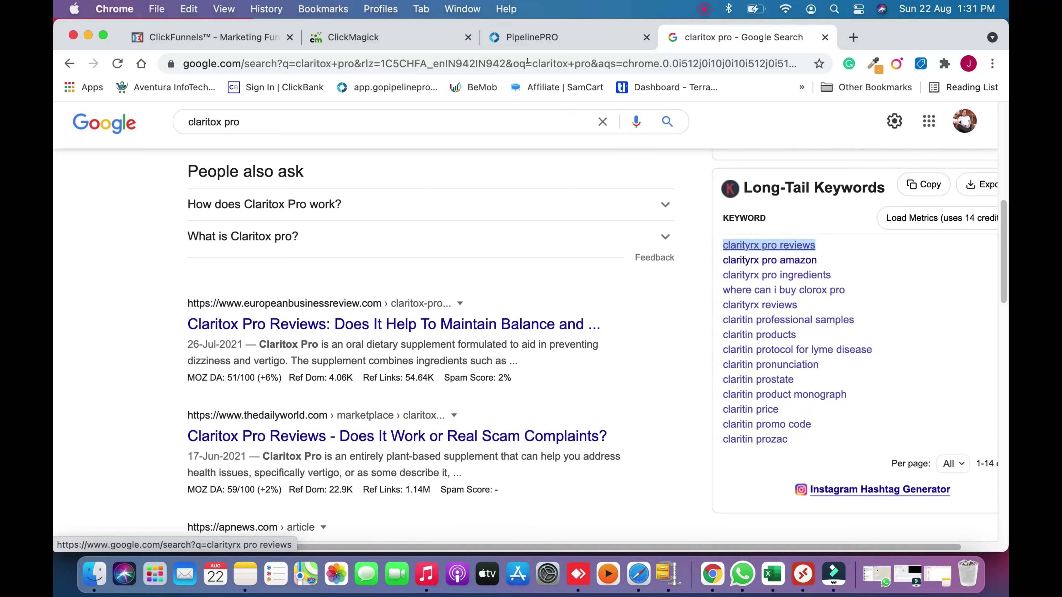
pyautogui.press('super+Tab')
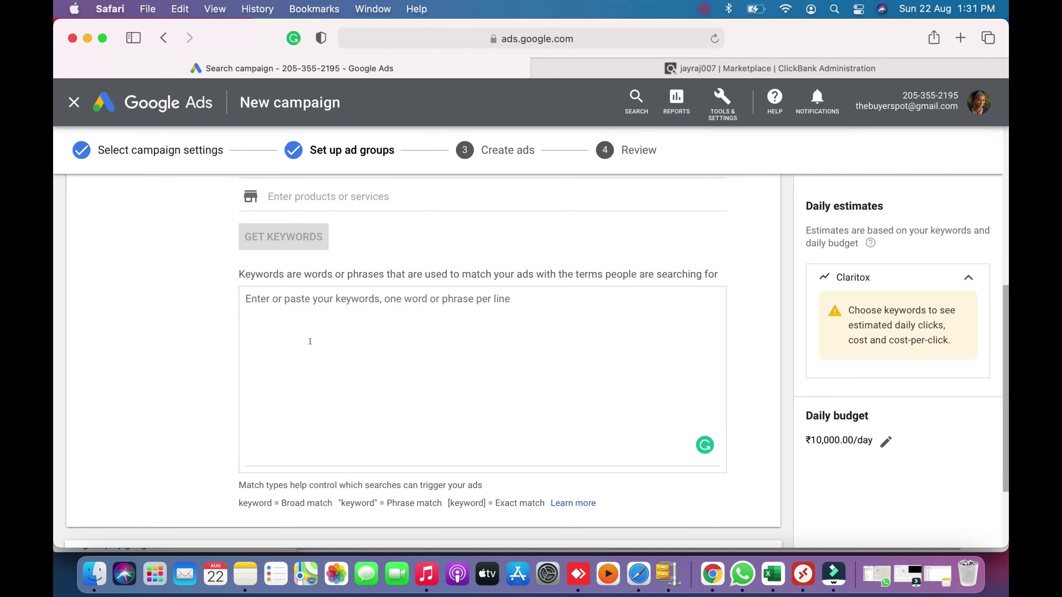
# - Paste the copied keyword in quotes and correct its spelling to "claritox pro reviews"
pyautogui.click(310, 342)
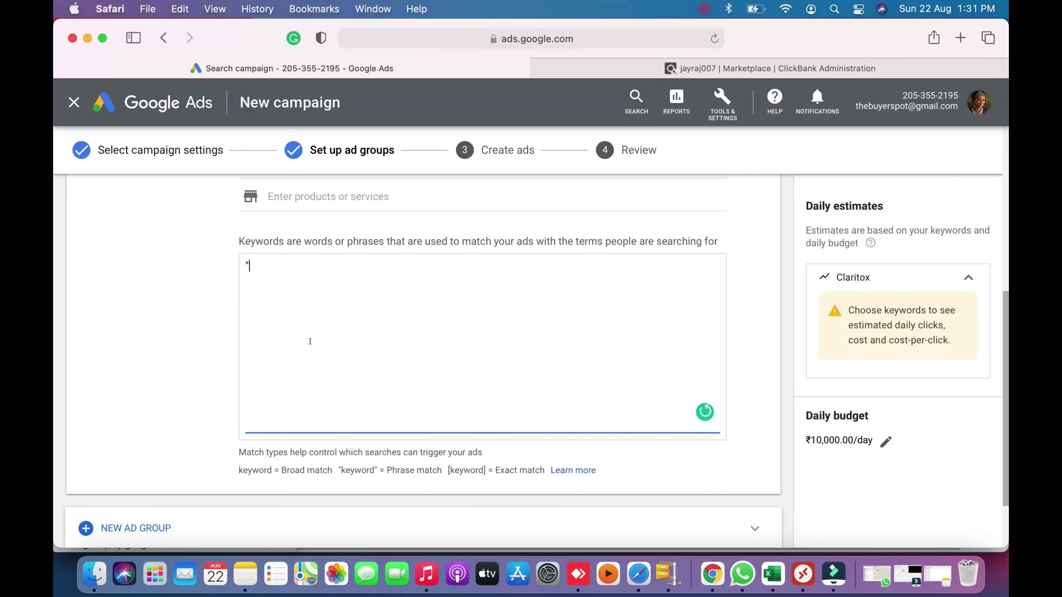
pyautogui.press('super+v')
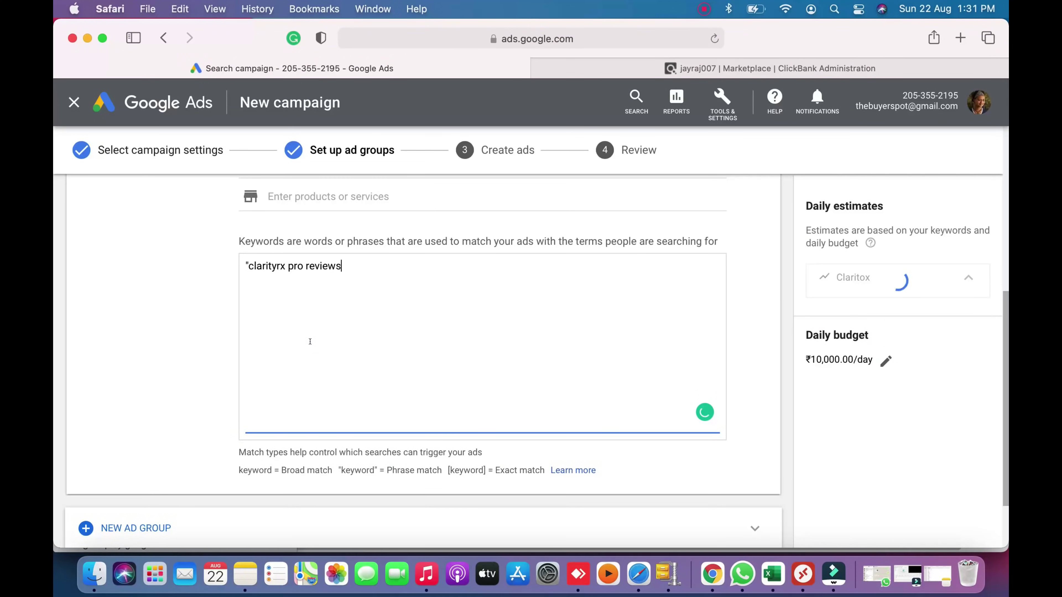
pyautogui.write('"')
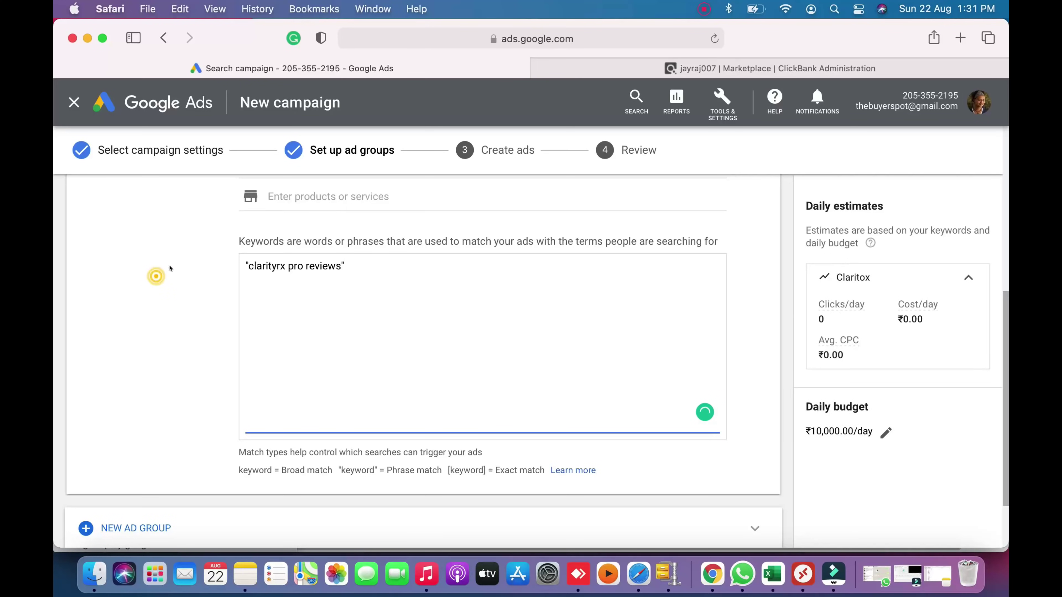
pyautogui.click(217, 269)
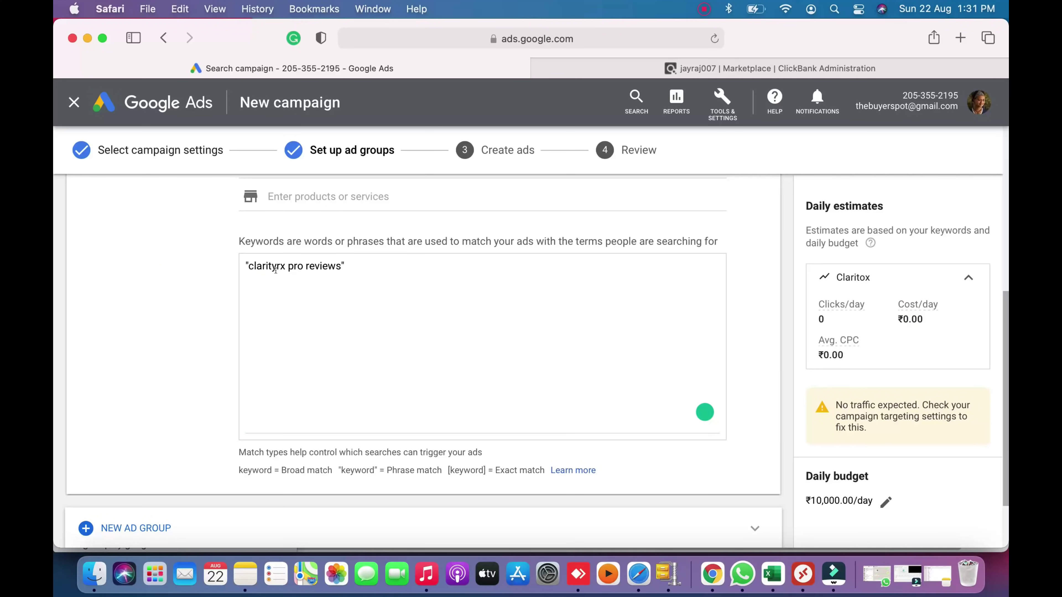
pyautogui.click(386, 262)
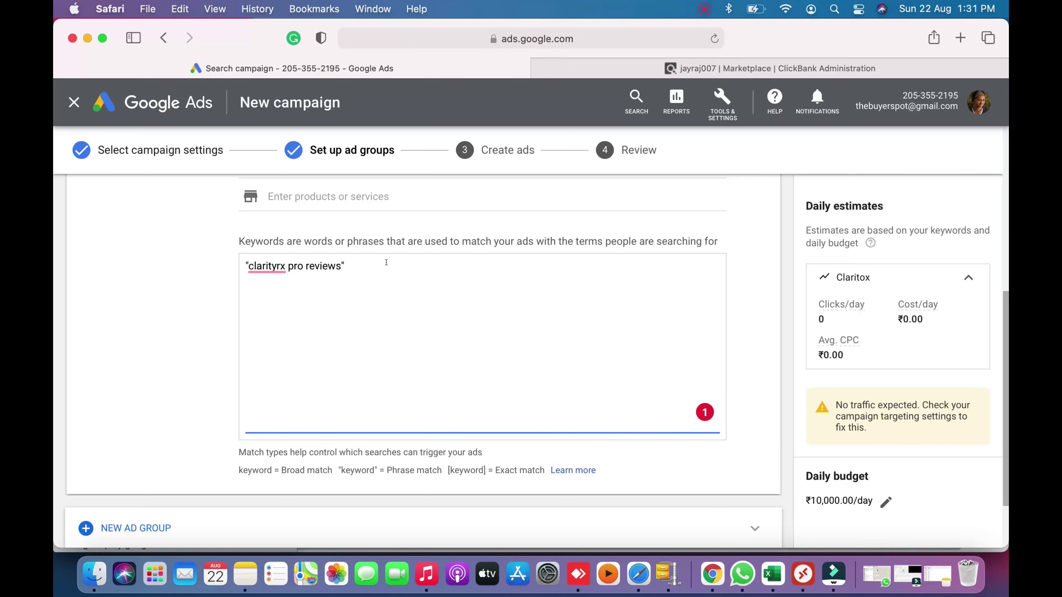
pyautogui.press('Left')
pyautogui.hotkey('shift', 'Right')
pyautogui.write('o')
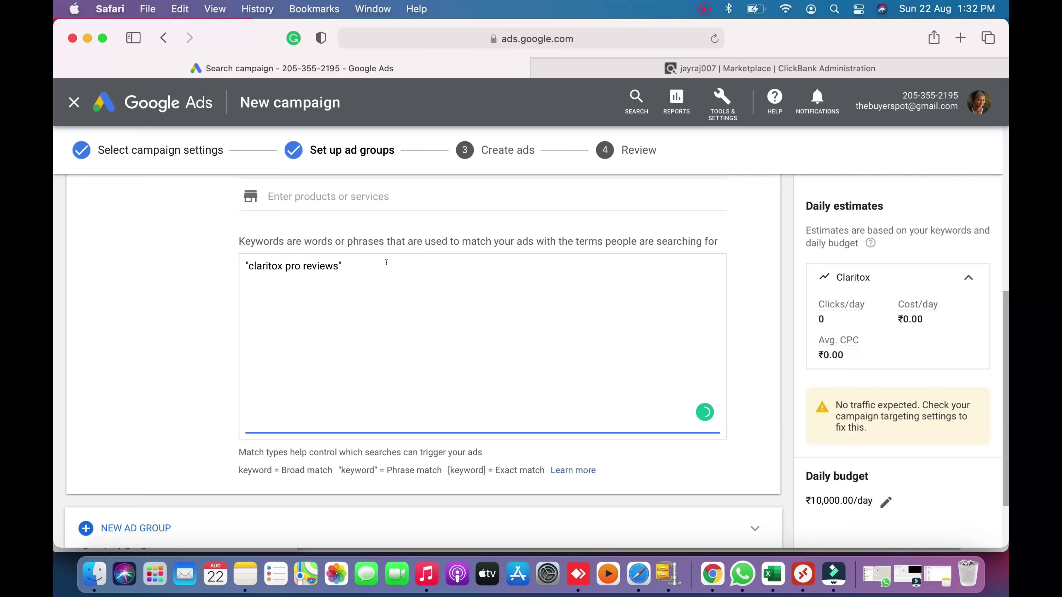
pyautogui.click(159, 294)
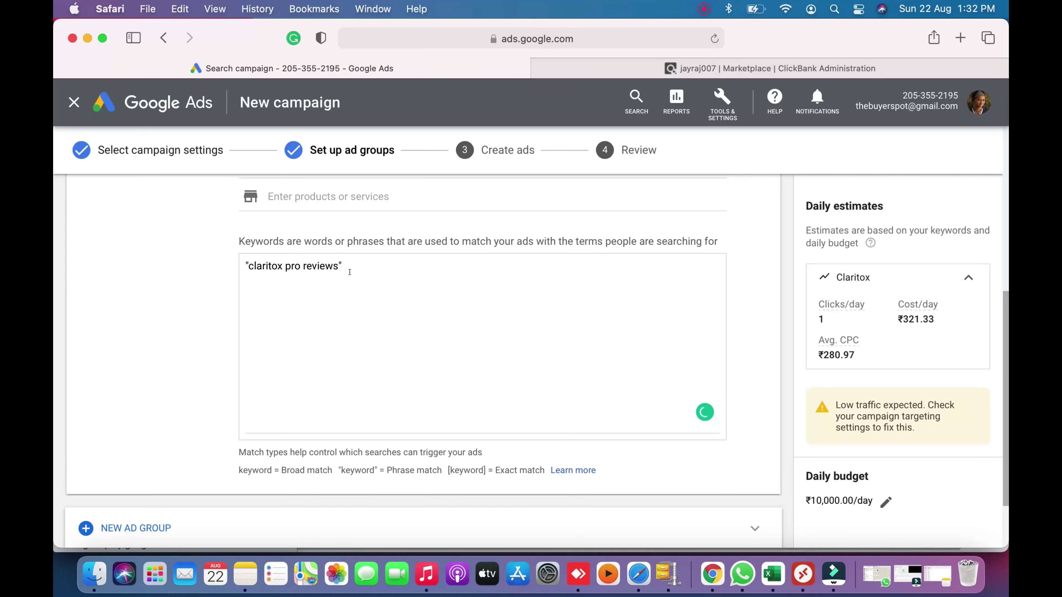
# - Type "claritox pro supplement" on the next line as a phrase-match keyword
pyautogui.click(361, 271)
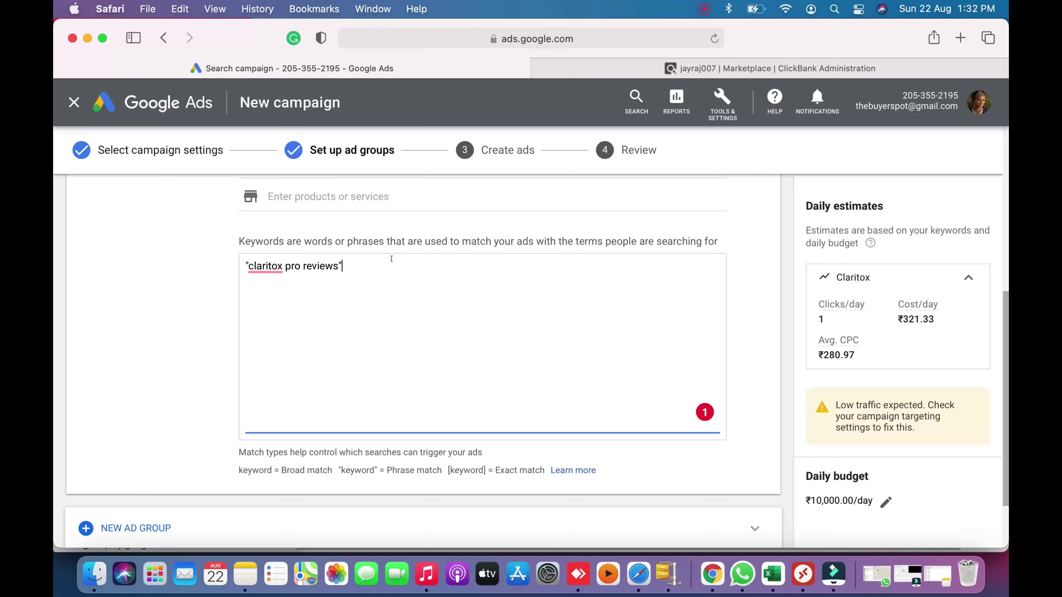
pyautogui.click(182, 307)
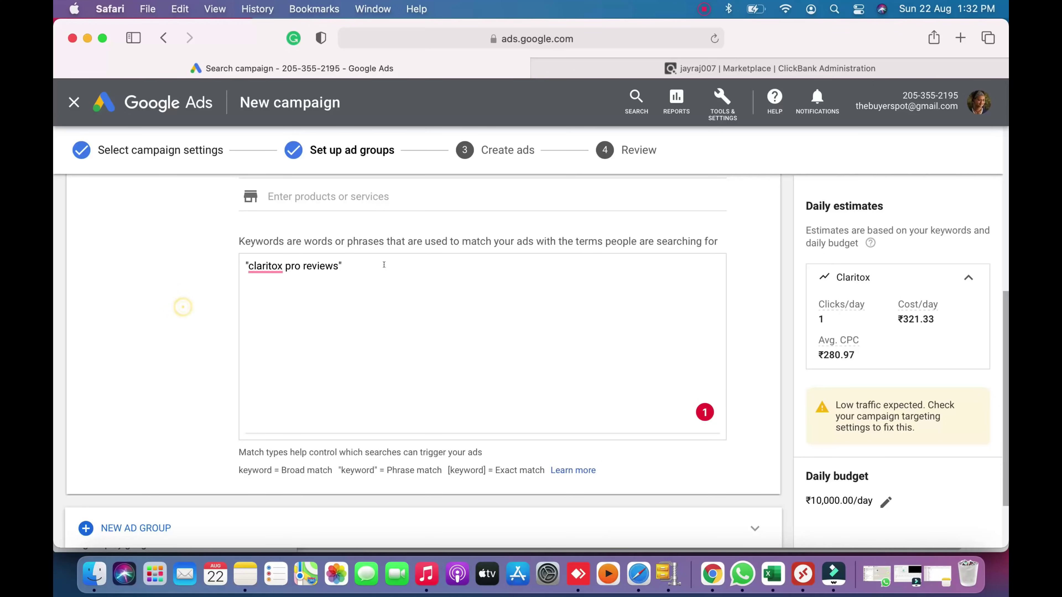
pyautogui.click(383, 265)
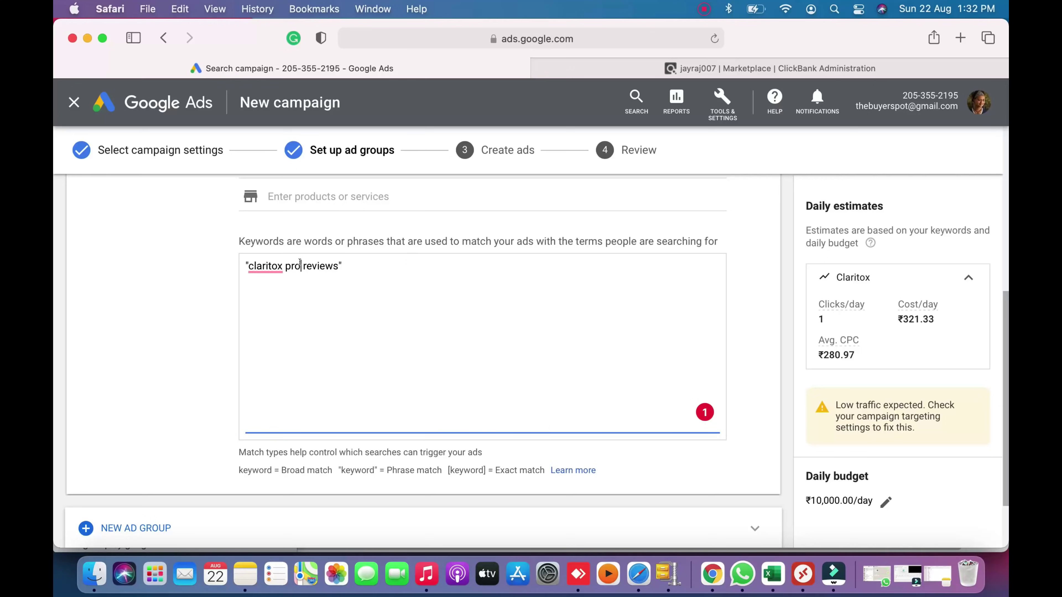
pyautogui.moveTo(299, 263); pyautogui.dragTo(247, 261)
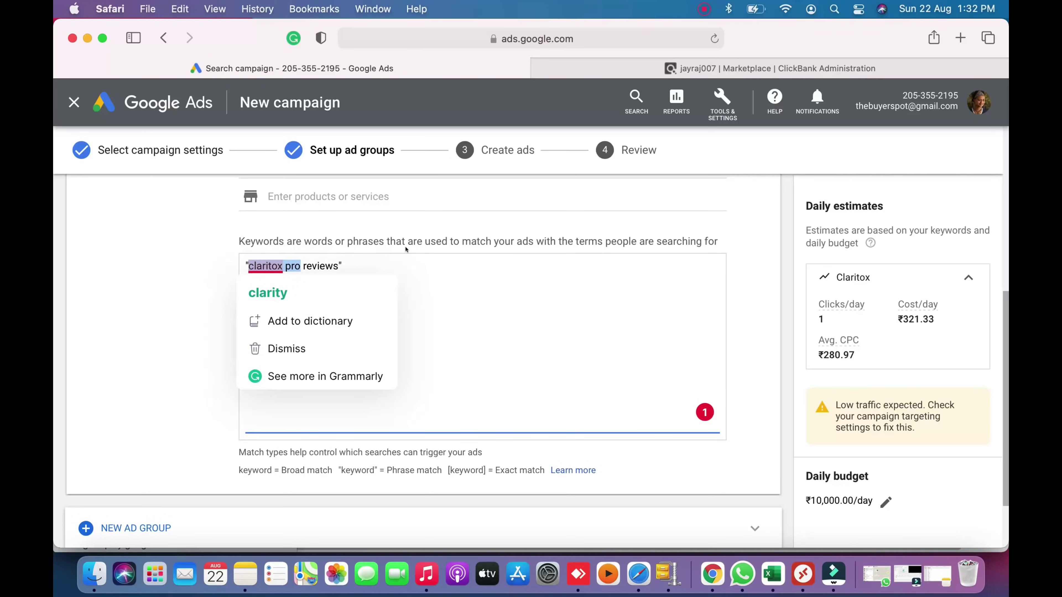
pyautogui.click(358, 268)
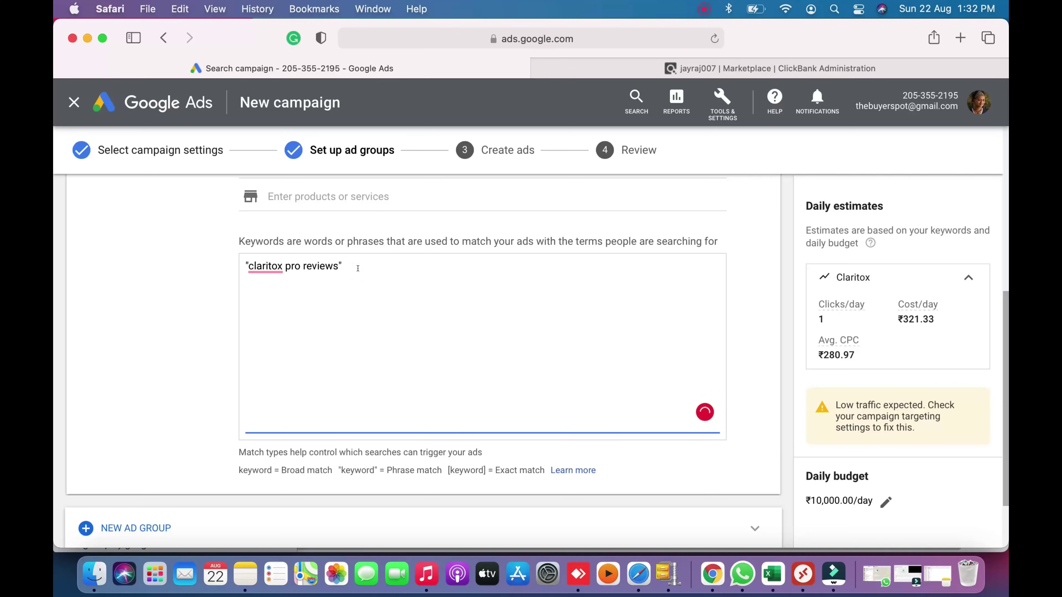
pyautogui.write('"claritox pro')
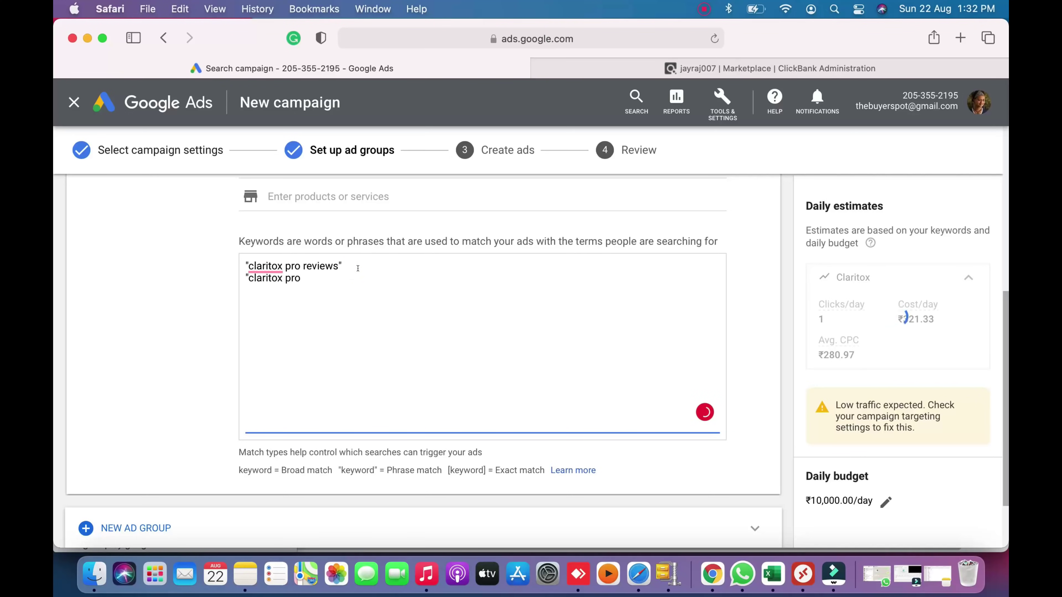
pyautogui.write(' supple')
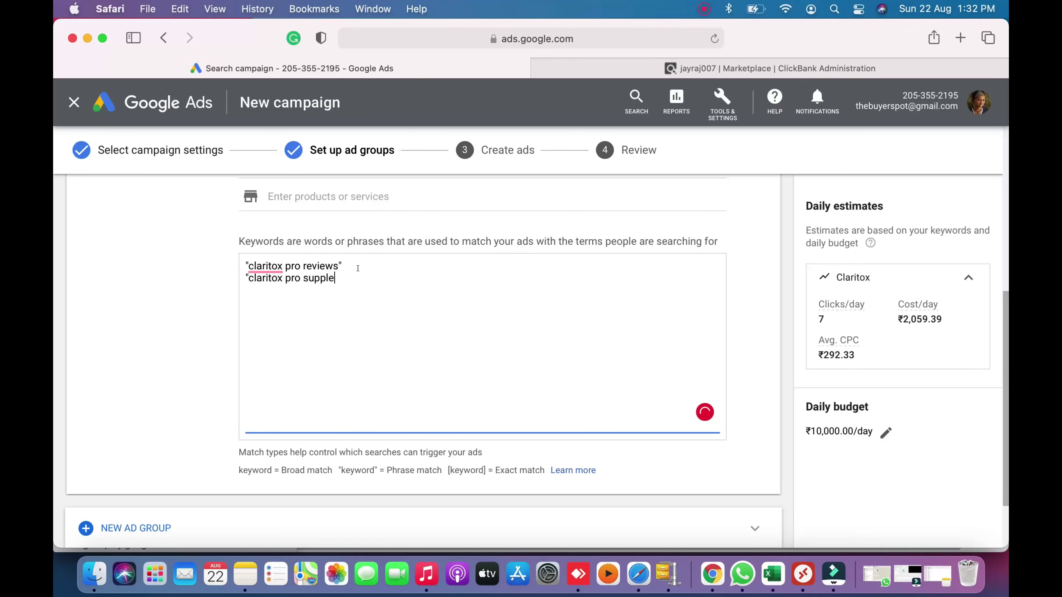
pyautogui.write('ment"')
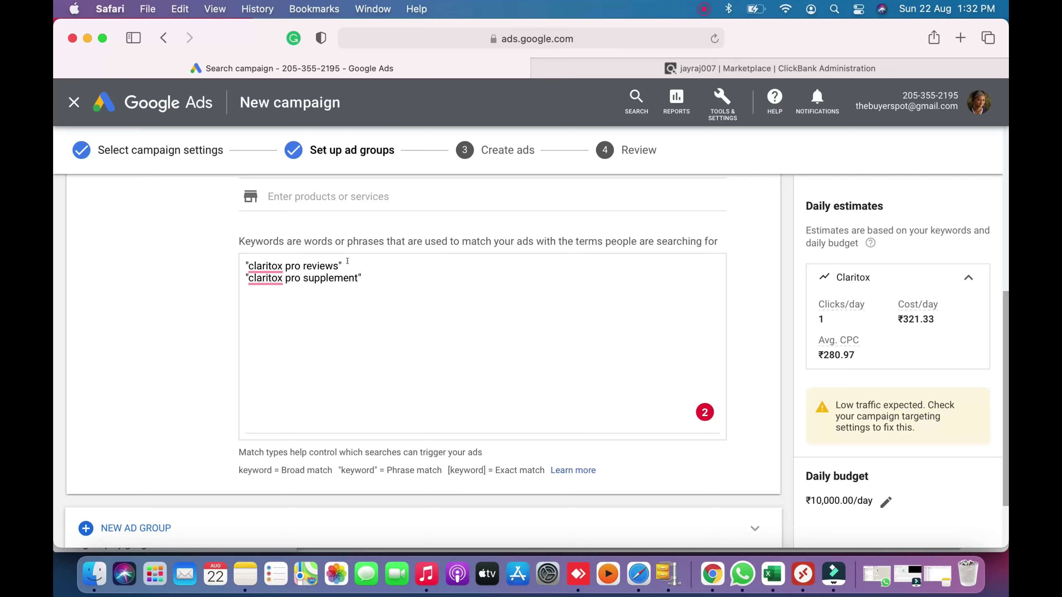
pyautogui.moveTo(347, 261); pyautogui.dragTo(223, 259)
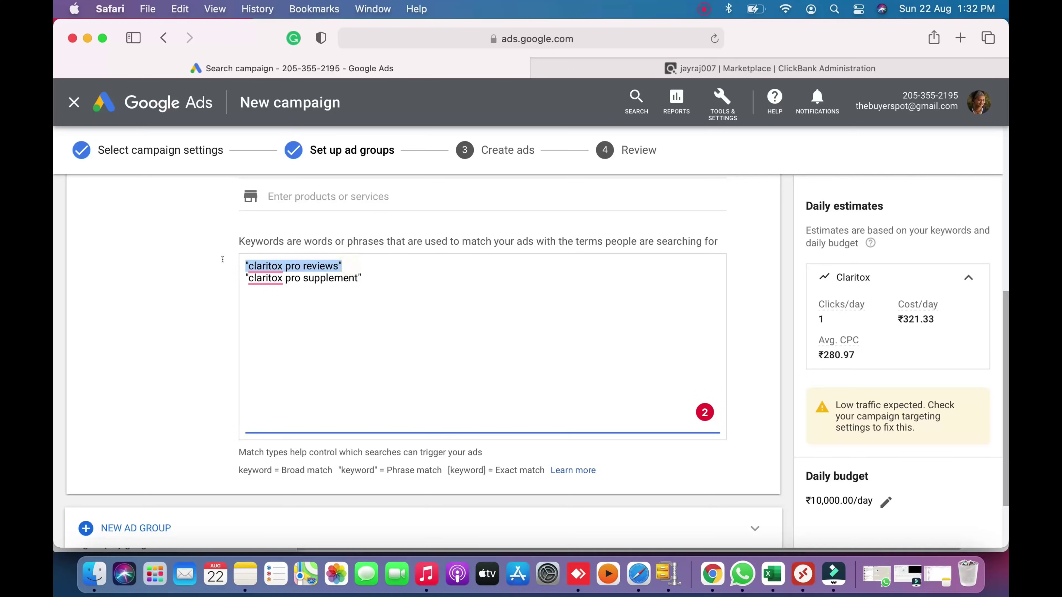
pyautogui.keyDown('shift'); pyautogui.click(374, 279); pyautogui.keyUp('shift')
pyautogui.click(412, 289)
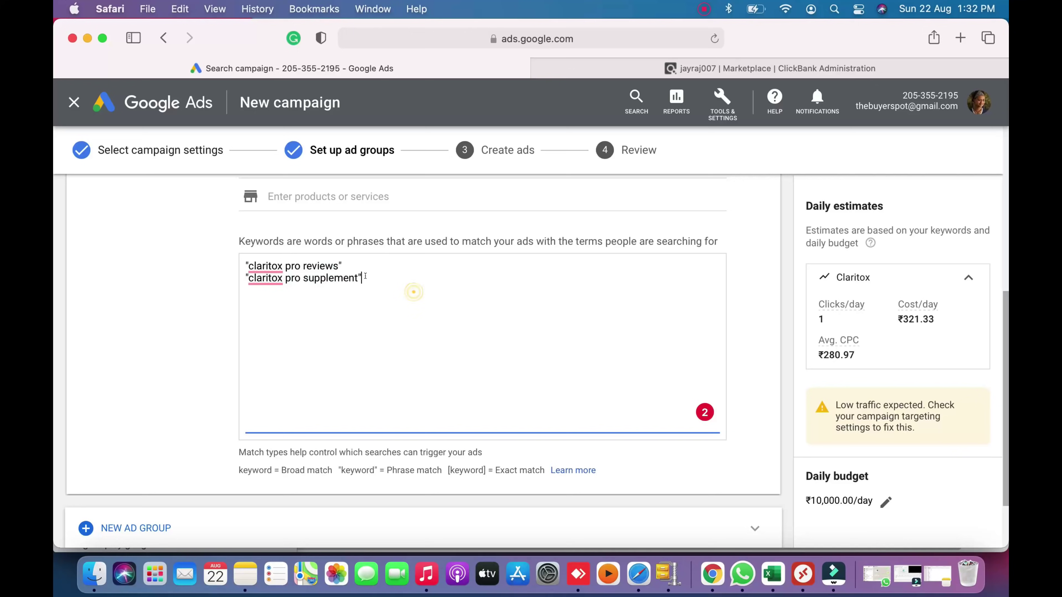
pyautogui.press('super+a')
pyautogui.click(343, 306)
pyautogui.press('Return')
pyautogui.press('Return')
pyautogui.write('"claritox Pr')
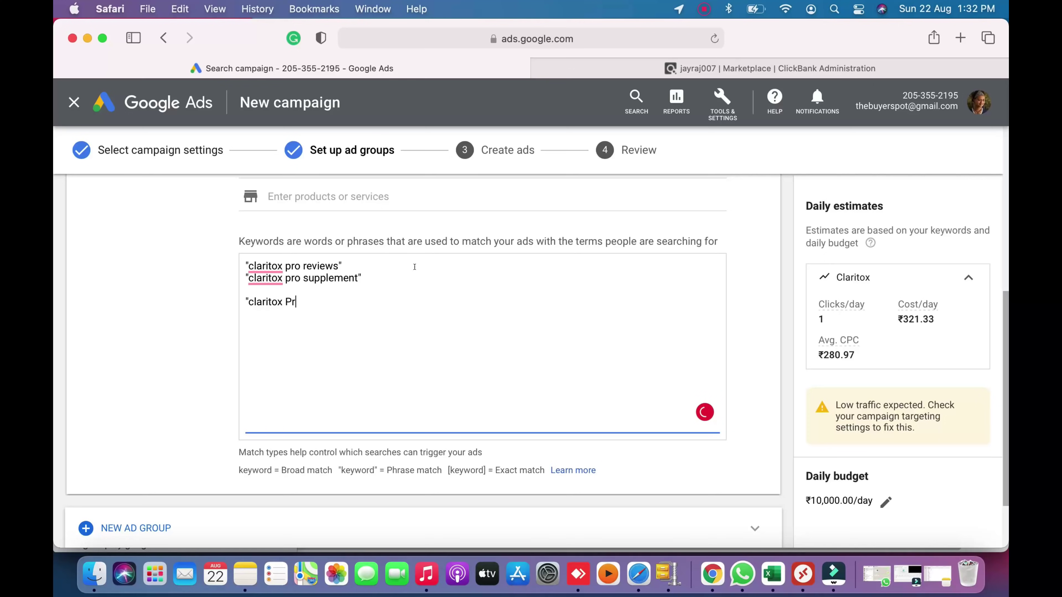
pyautogui.write('o"')
pyautogui.press('Return')
pyautogui.press('Return')
pyautogui.write('"')
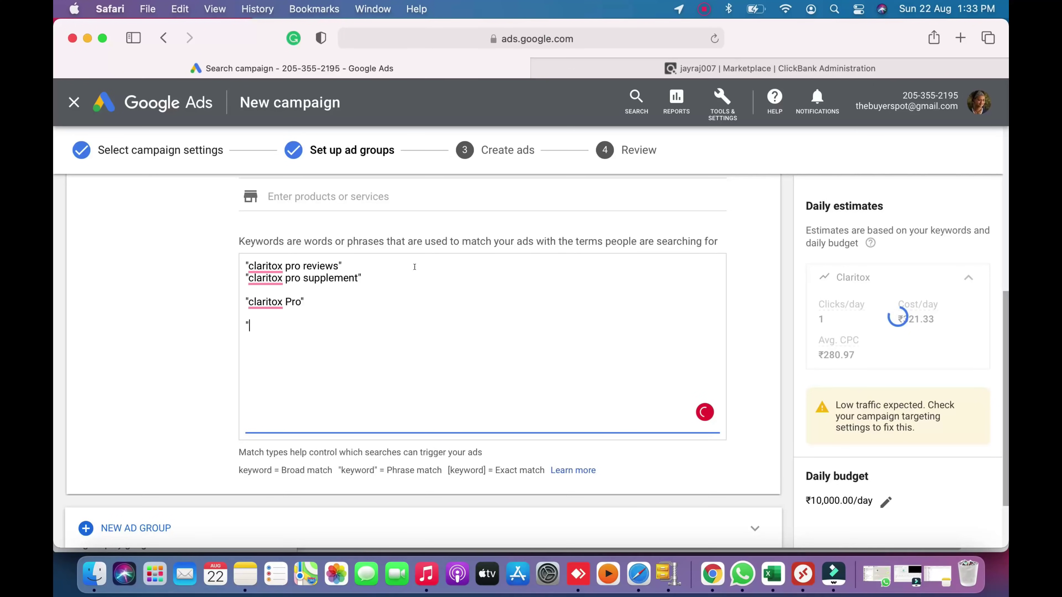
pyautogui.write('buy ')
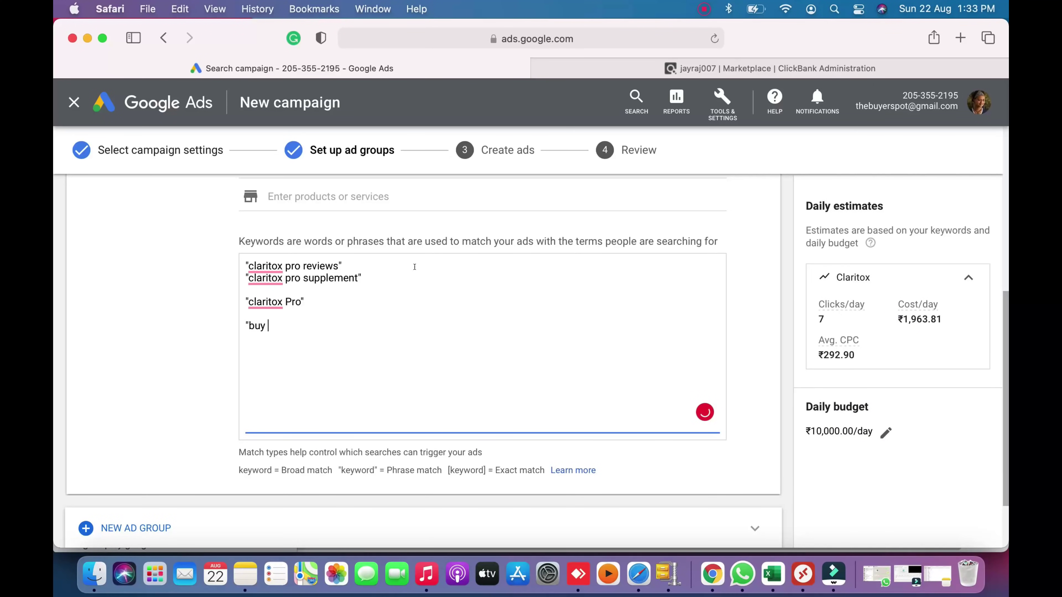
pyautogui.write('clarot ')
pyautogui.write('pro"')
pyautogui.click(290, 326)
pyautogui.press('BackSpace')
pyautogui.press('BackSpace')
pyautogui.write('itox')
pyautogui.click(292, 314)
pyautogui.press('BackSpace')
pyautogui.press('super+Down')
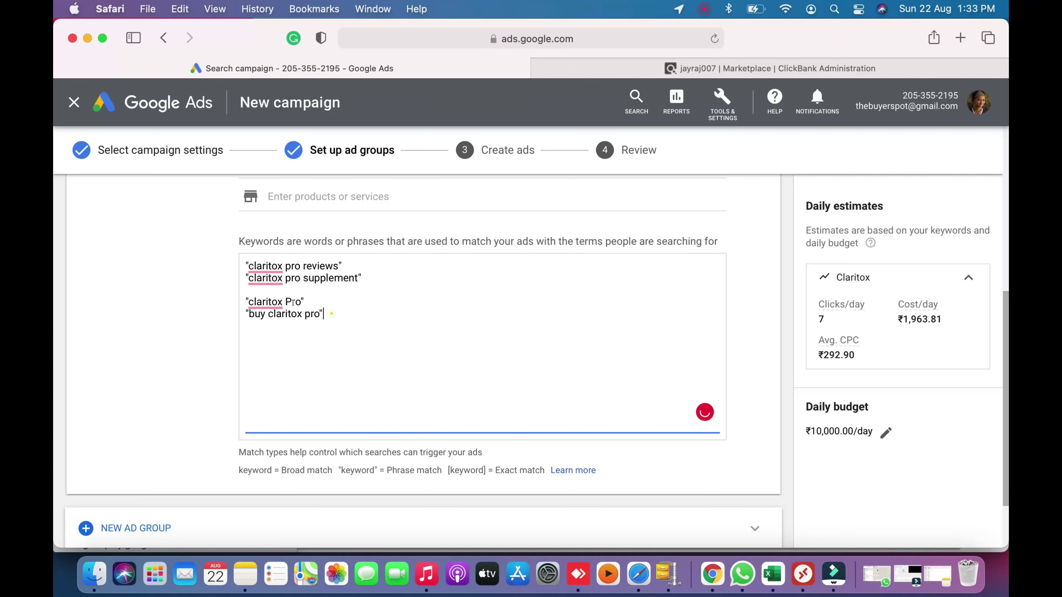
pyautogui.keyDown('shift'); pyautogui.click(237, 294); pyautogui.keyUp('shift')
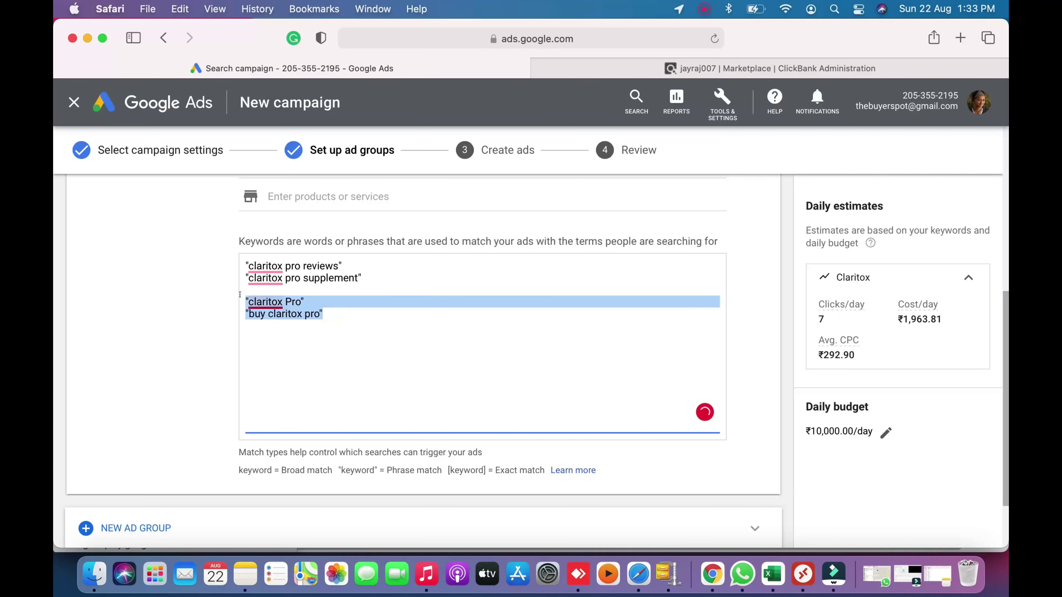
pyautogui.click(339, 313)
pyautogui.keyDown('shift'); pyautogui.click(238, 301); pyautogui.keyUp('shift')
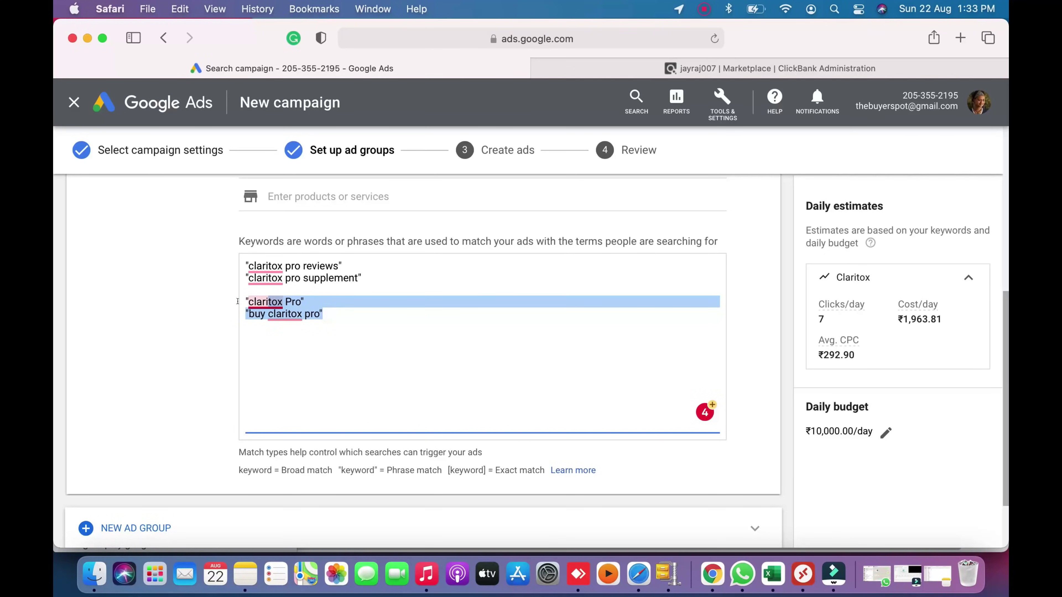
pyautogui.click(481, 331)
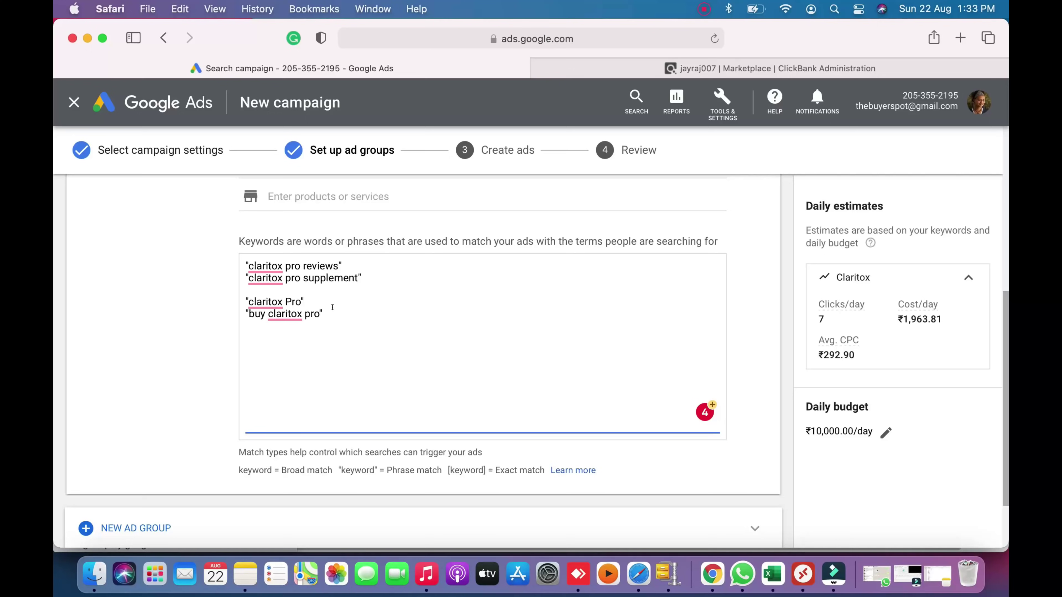
pyautogui.moveTo(333, 310); pyautogui.dragTo(228, 301)
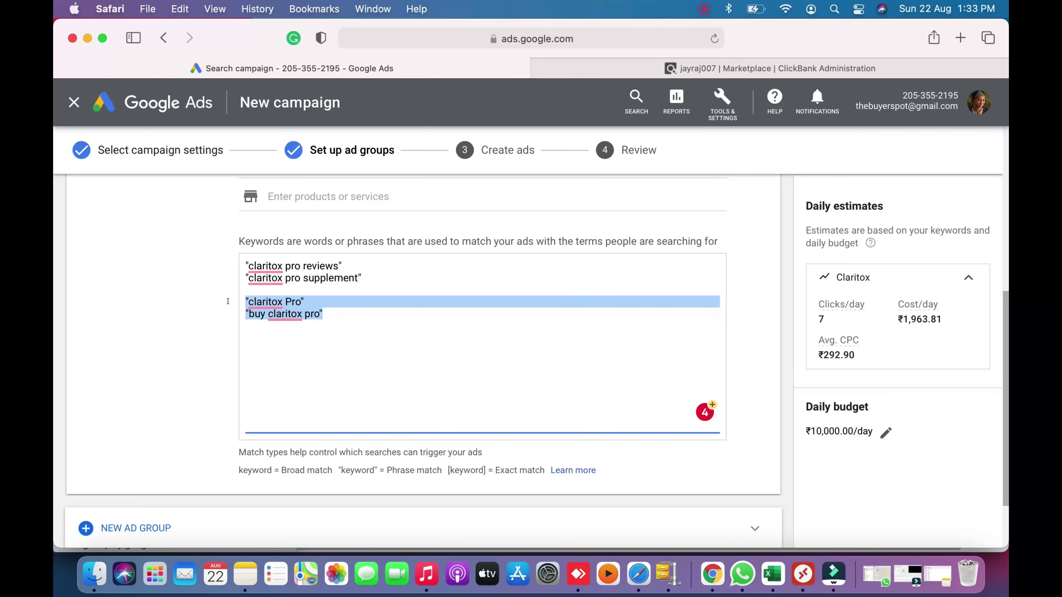
pyautogui.click(338, 306)
pyautogui.moveTo(330, 312); pyautogui.dragTo(234, 292)
pyautogui.click(320, 279)
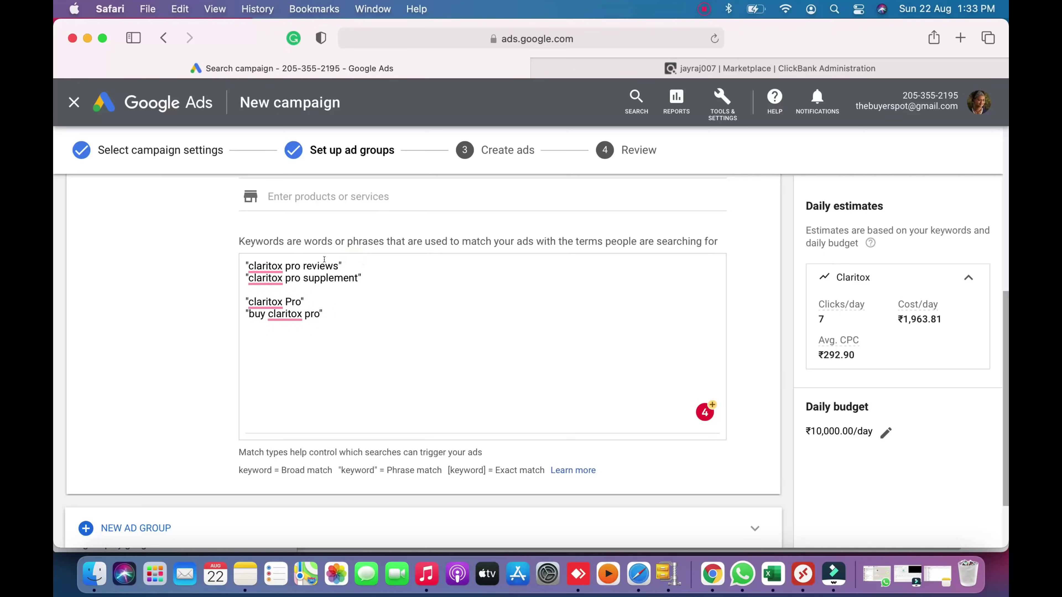
pyautogui.tripleClick(353, 262)
pyautogui.click(351, 260)
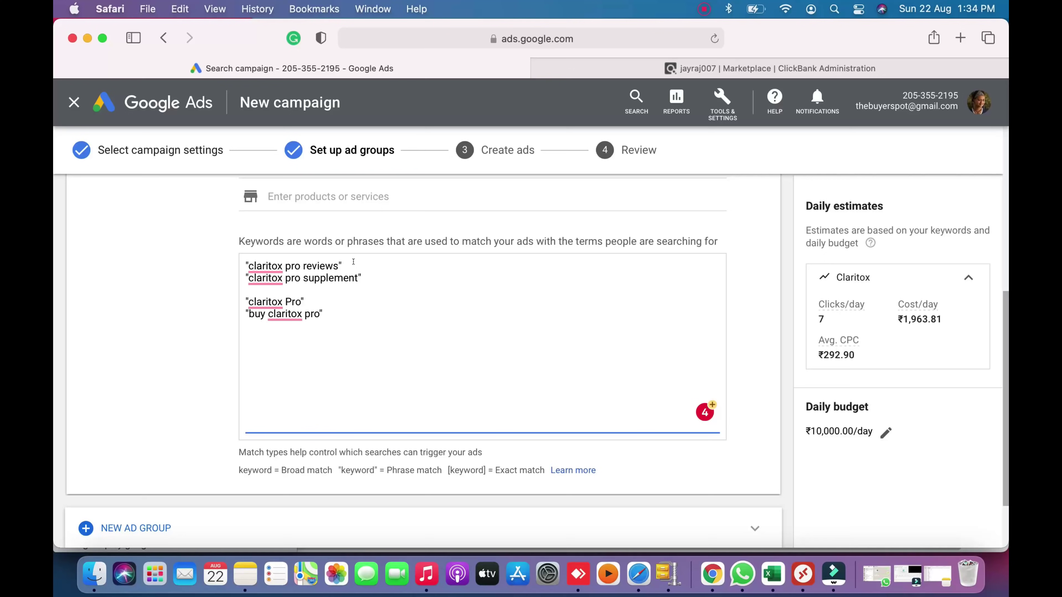
pyautogui.moveTo(374, 276); pyautogui.dragTo(407, 347)
pyautogui.press('BackSpace')
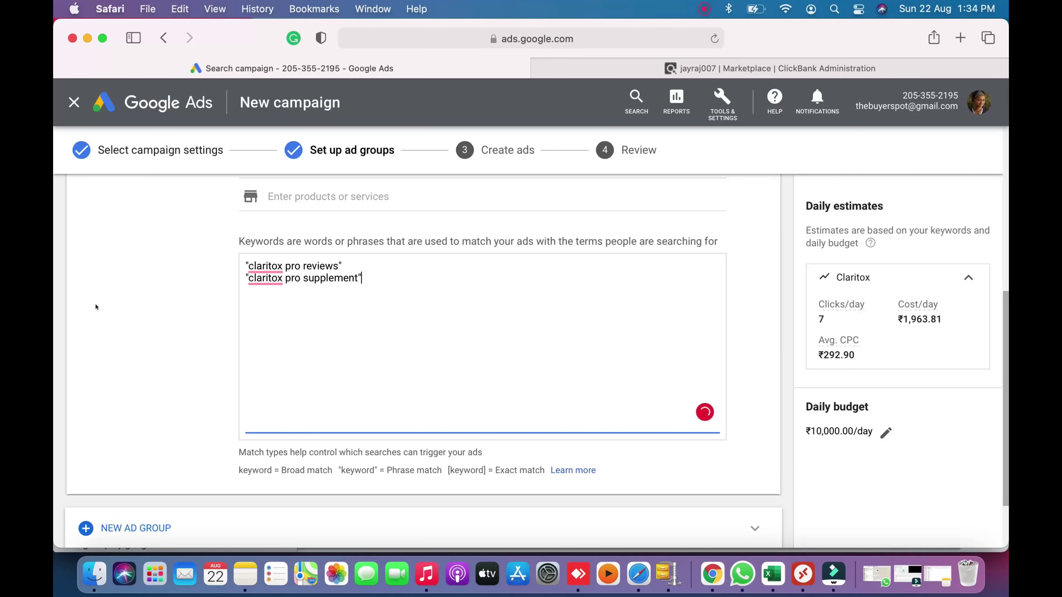
pyautogui.click(533, 304)
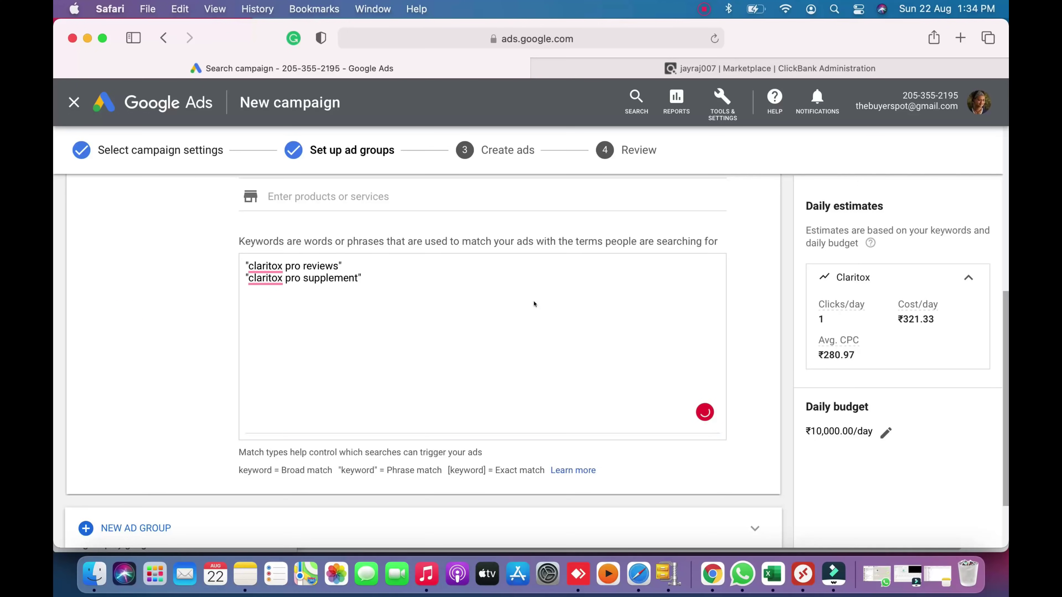
pyautogui.scroll(-1, 323, 317)
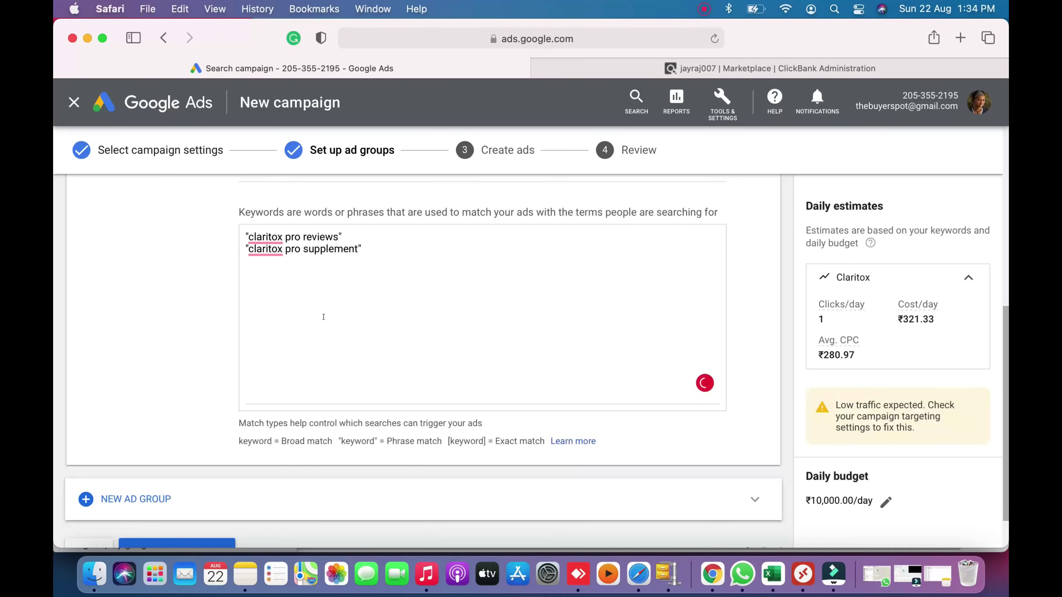
pyautogui.scroll(-2, 531, 335)
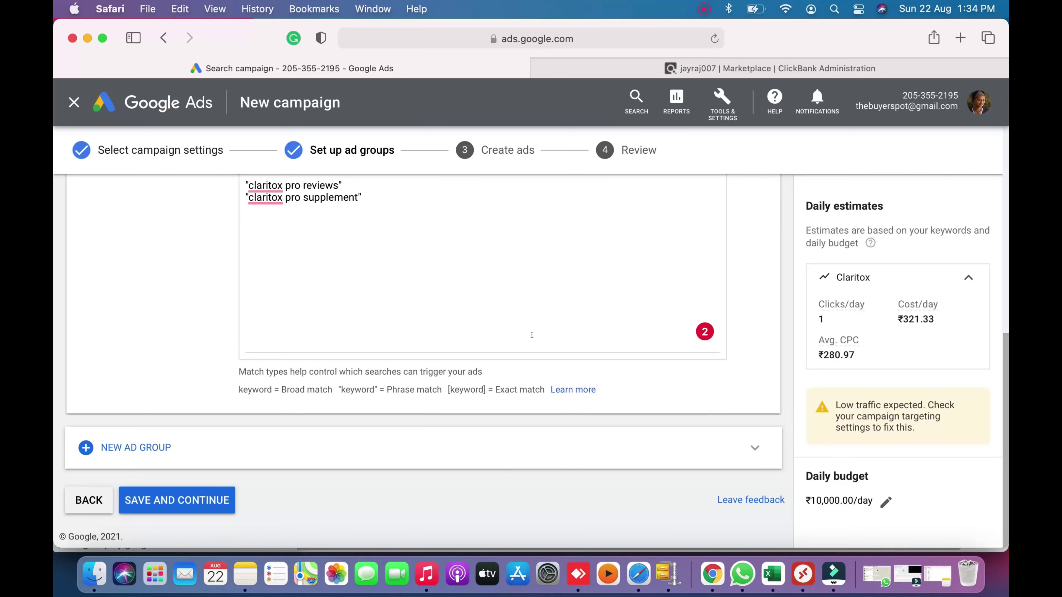
# - Save the Claritox ad group keywords and advance to the Create ads step
pyautogui.click(188, 497)
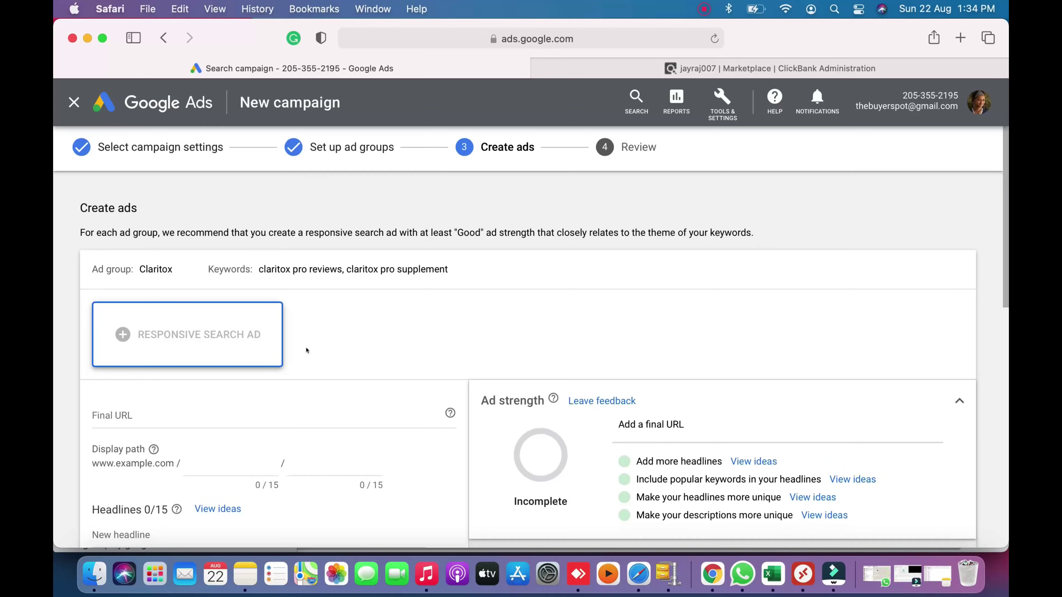
pyautogui.scroll(-5, 303, 346)
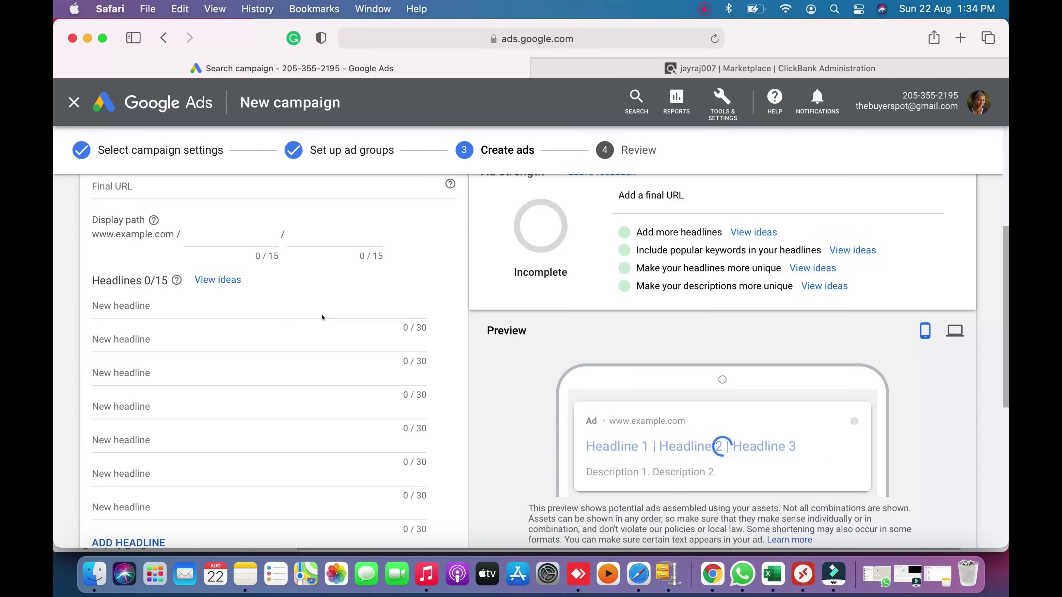
pyautogui.scroll(5, 322, 317)
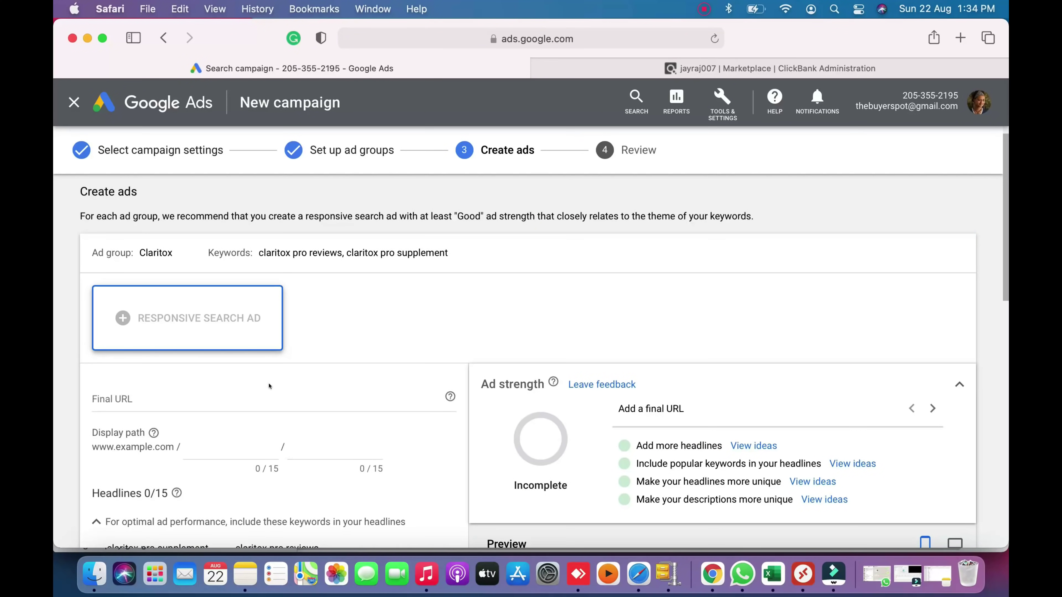
# - Focus the responsive ad's Final URL field and switch apps to fetch the URL
pyautogui.click(197, 397)
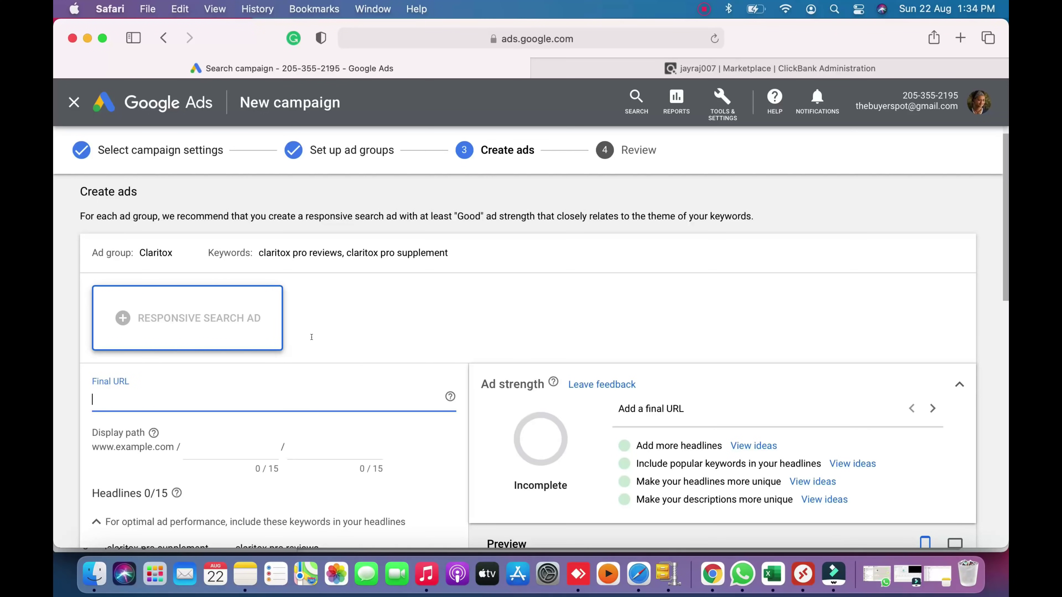
pyautogui.press('super+Tab')
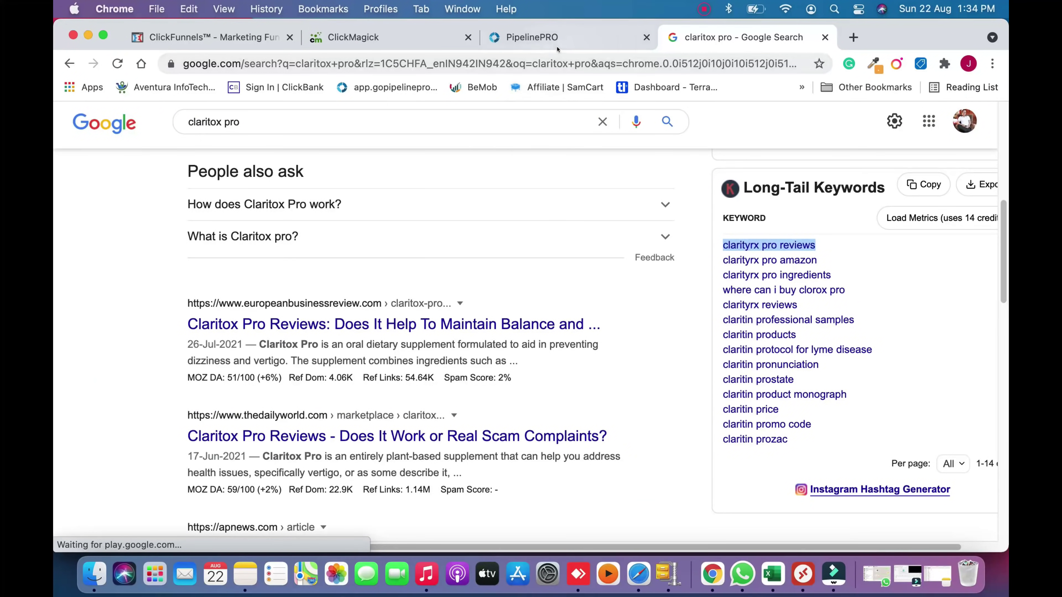
pyautogui.press('super+Tab')
pyautogui.press('super+Tab')
pyautogui.press('Tab')
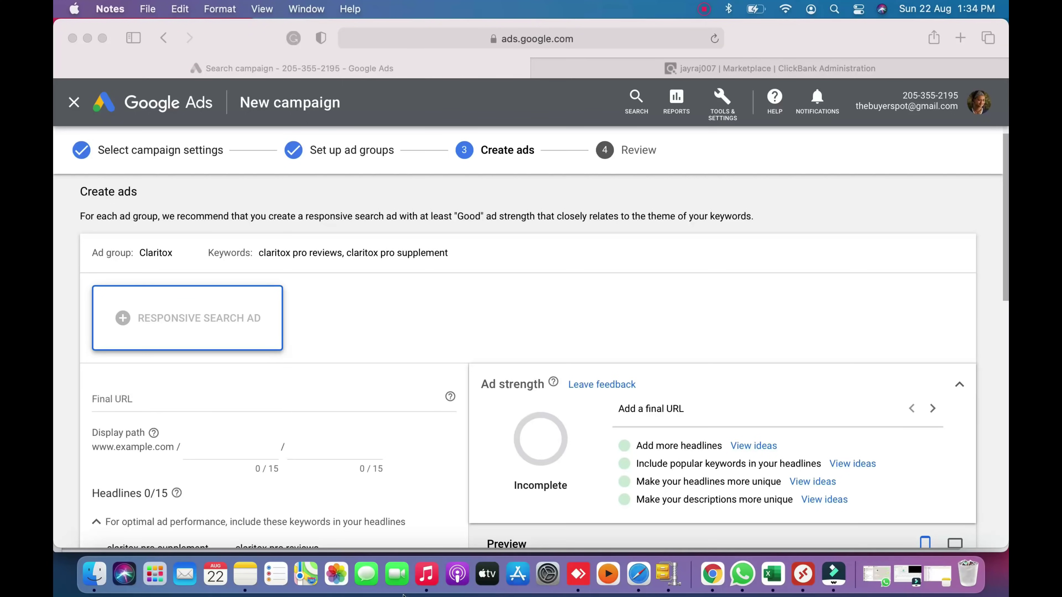
# - Paste the Claritox Pro tracking URL from the note into the ad's Final URL field
pyautogui.click(237, 580)
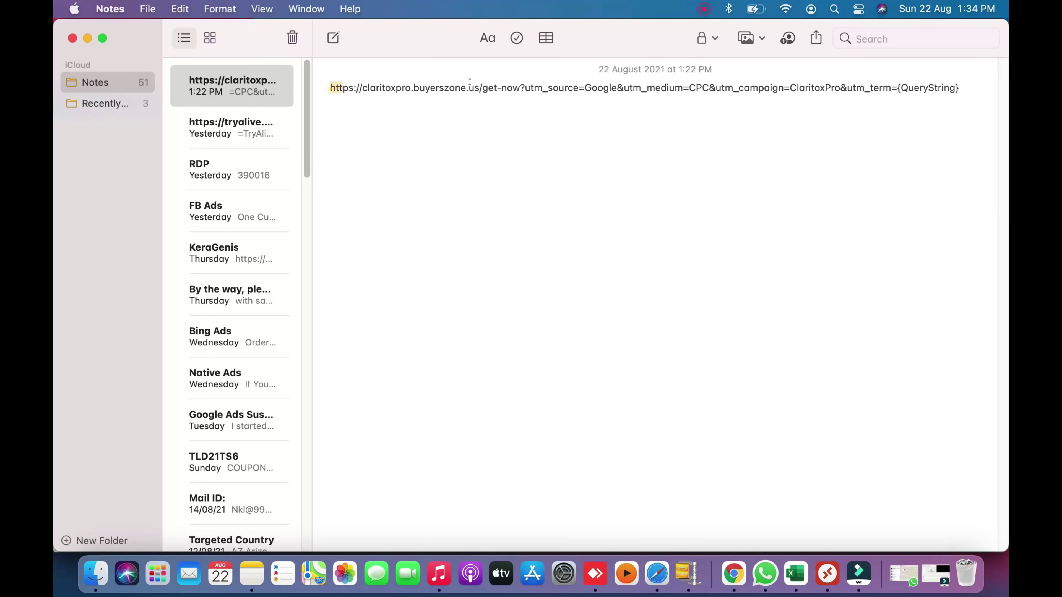
pyautogui.tripleClick(329, 87)
pyautogui.press('super+c')
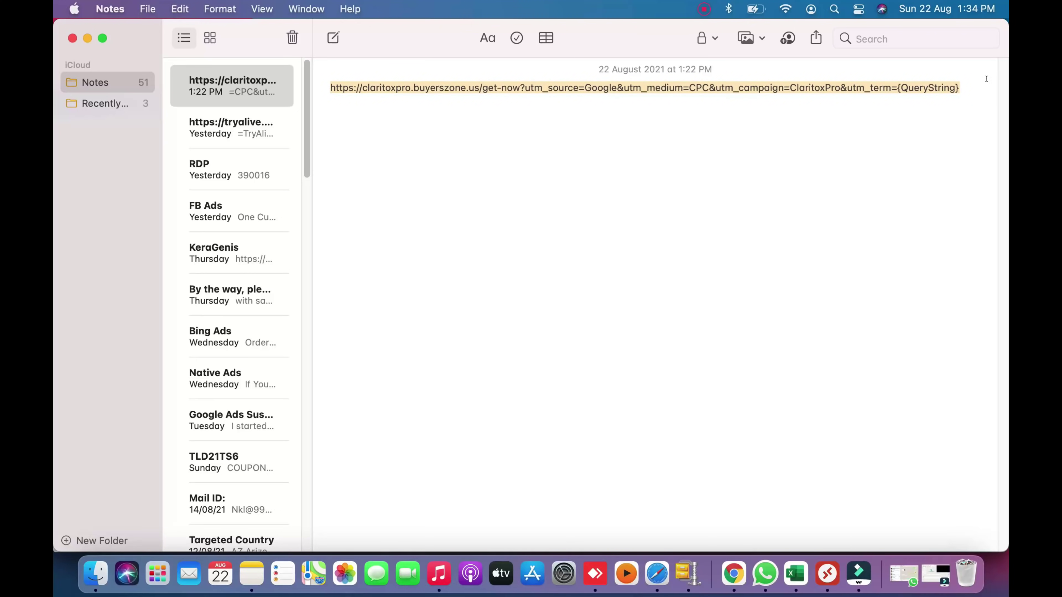
pyautogui.click(87, 38)
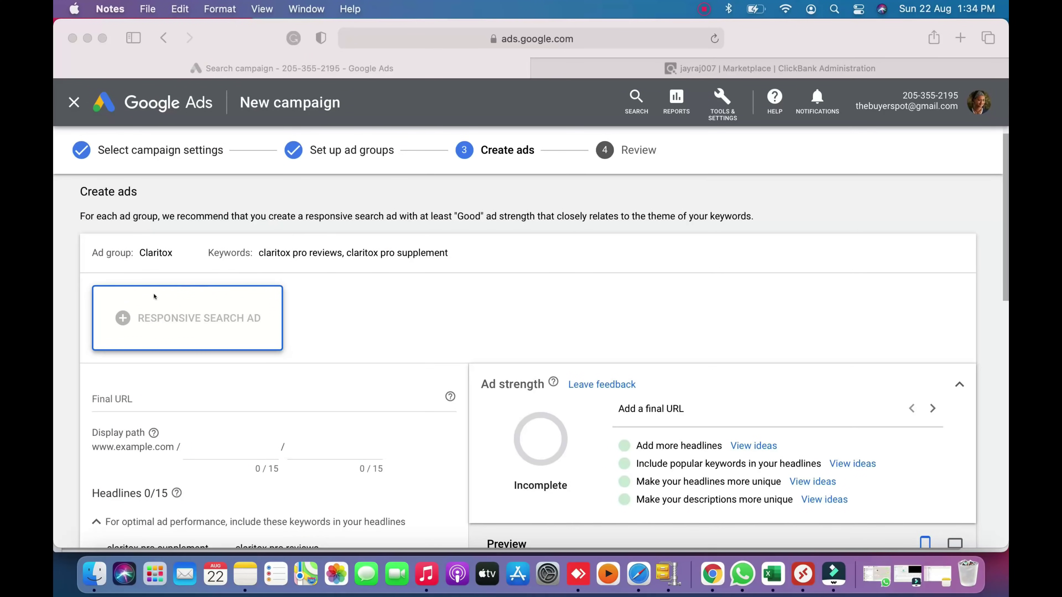
pyautogui.press('super+v')
# - Confirm the final URL and enter 'Claritox Pro' as the first headline
pyautogui.click(646, 311)
pyautogui.scroll(-3, 646, 311)
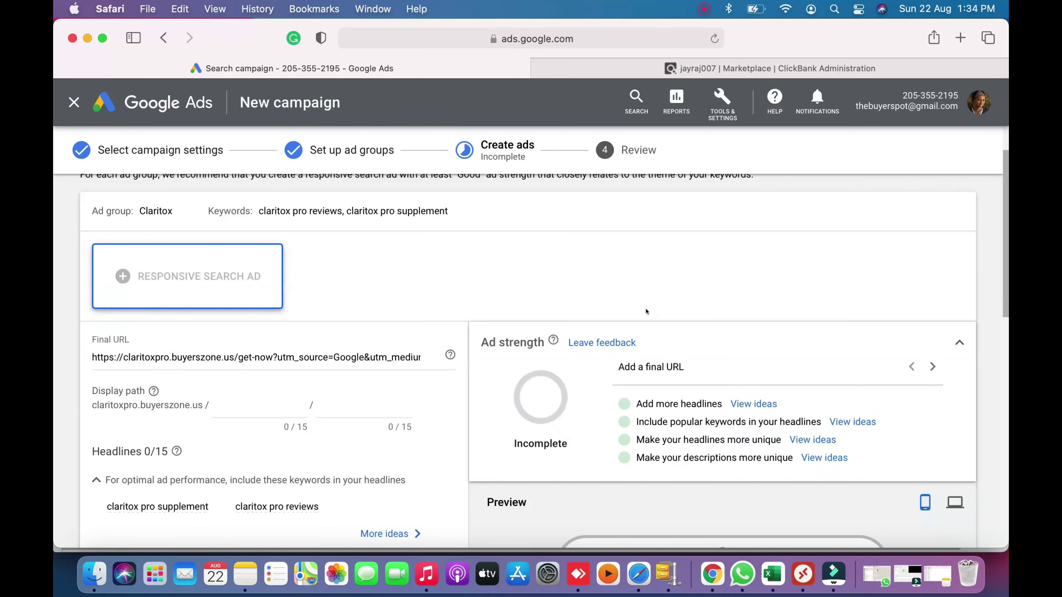
pyautogui.scroll(-4, 645, 311)
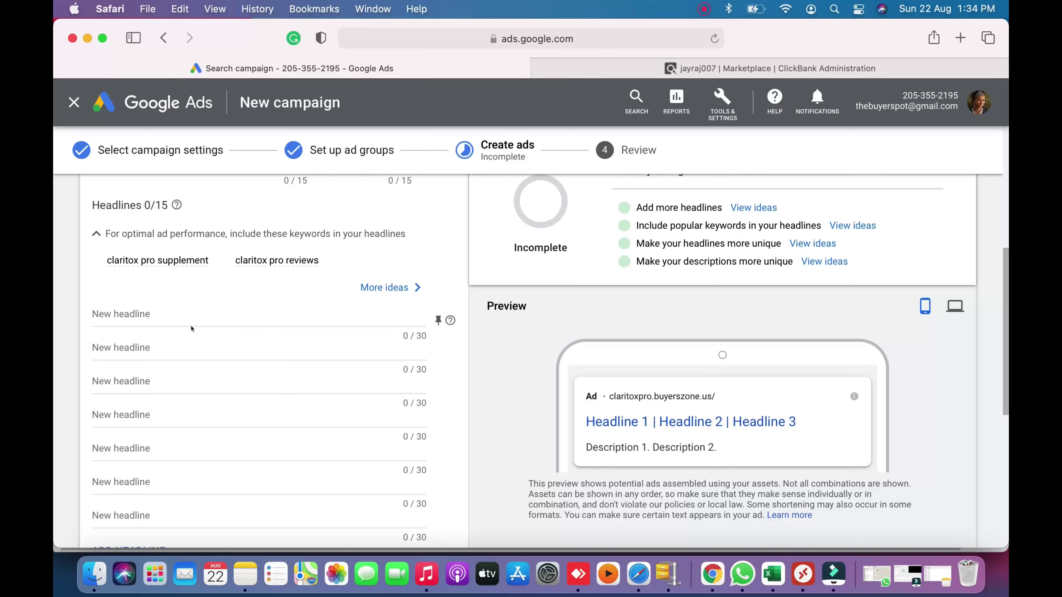
pyautogui.click(159, 312)
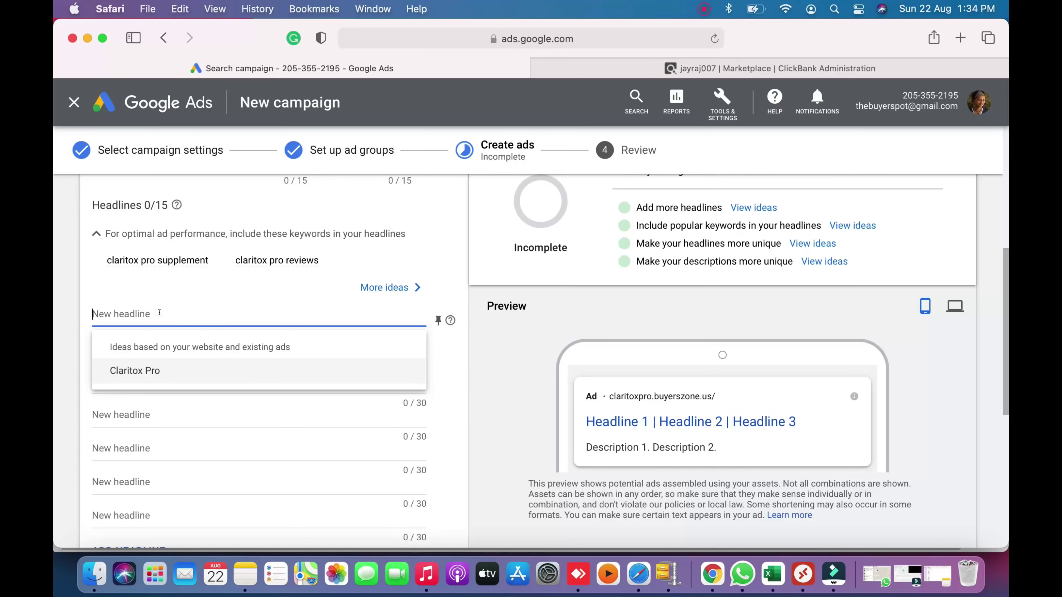
pyautogui.write('Claritox Pro')
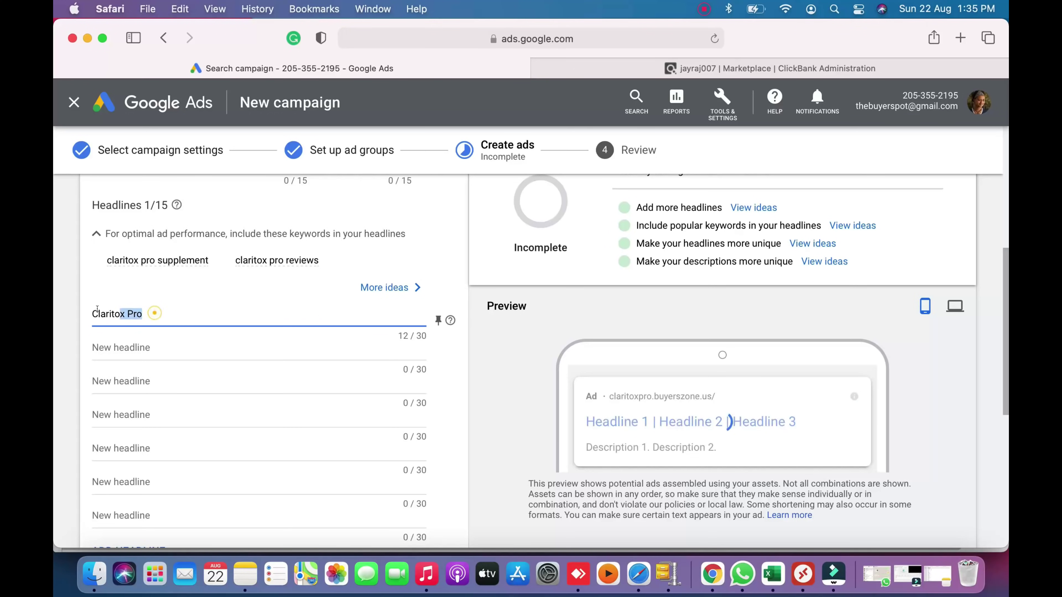
# - Add 'Claritox Pro Review' as the second headline
pyautogui.tripleClick(153, 309)
pyautogui.press('super+c')
pyautogui.click(137, 343)
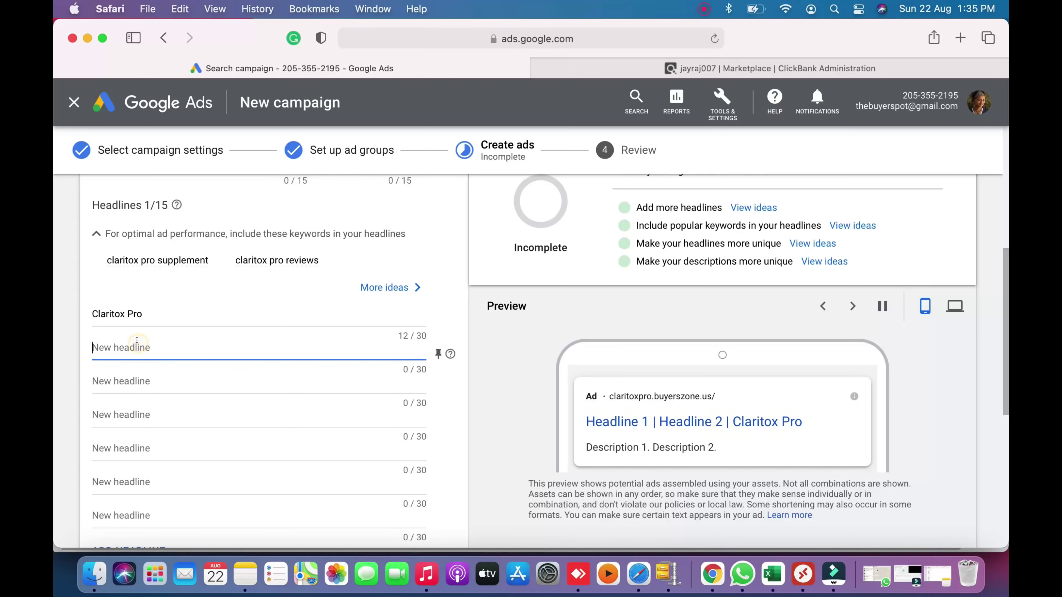
pyautogui.press('super+v')
pyautogui.write('Reviews')
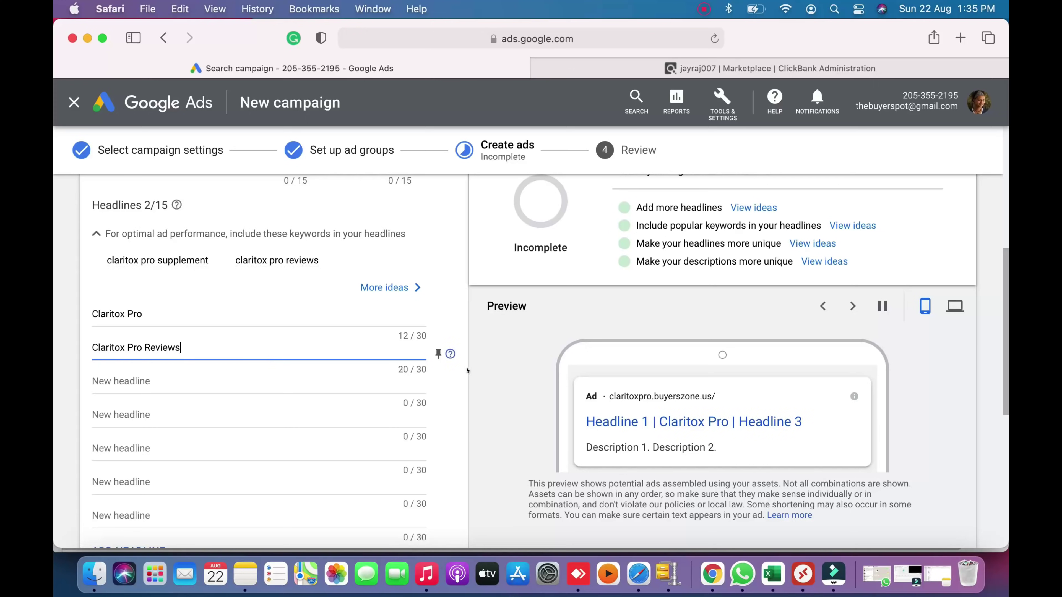
pyautogui.press('BackSpace')
pyautogui.click(512, 340)
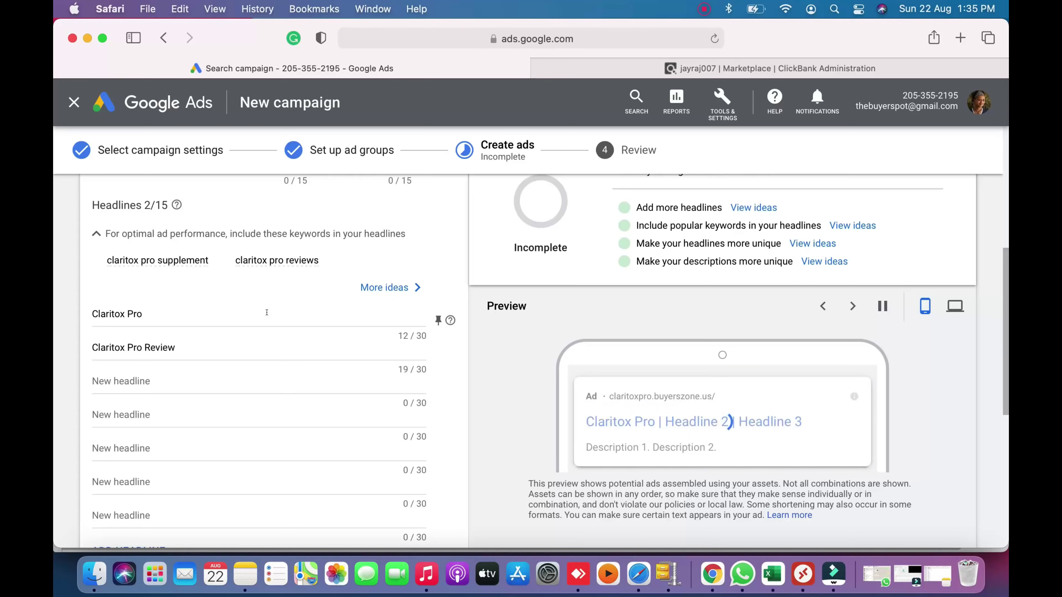
# - Add 'Claritox Pro Supplement' as the third headline
pyautogui.click(141, 380)
pyautogui.write('C')
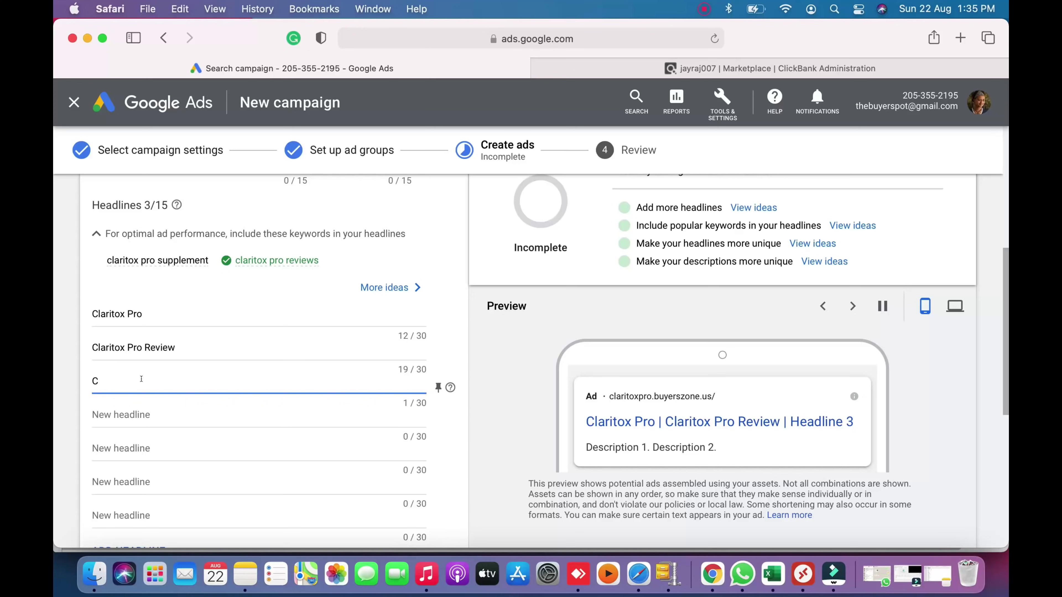
pyautogui.press('BackSpace')
pyautogui.press('super+v')
pyautogui.write('Supplement')
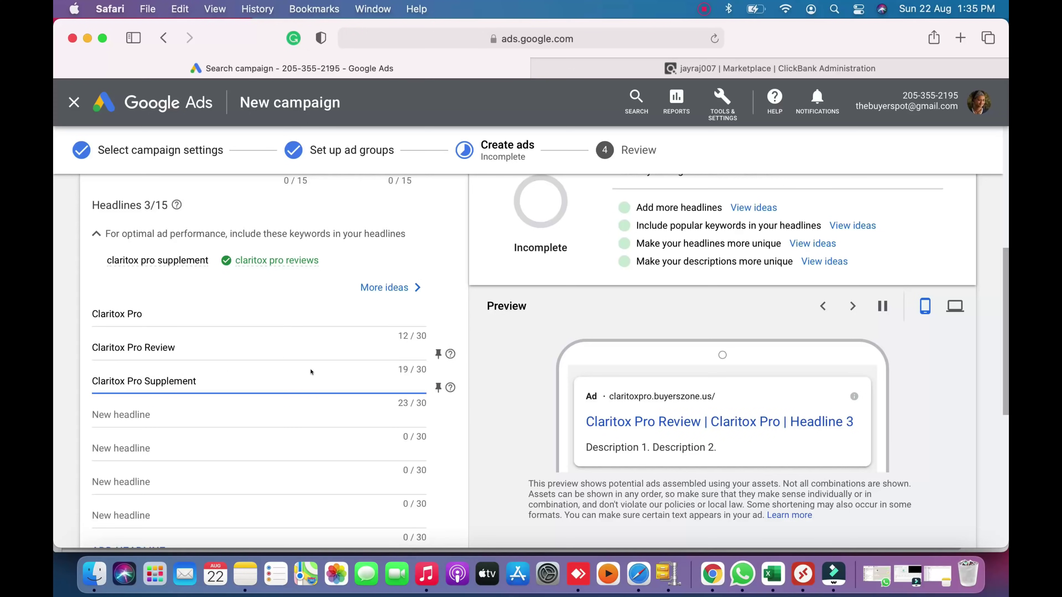
pyautogui.click(533, 336)
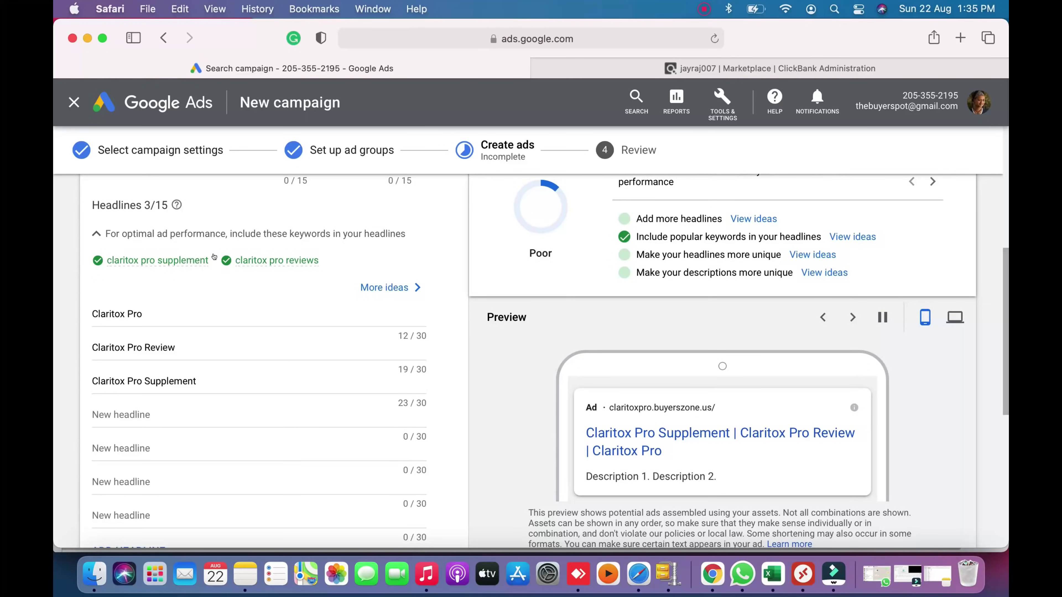
pyautogui.moveTo(287, 256)
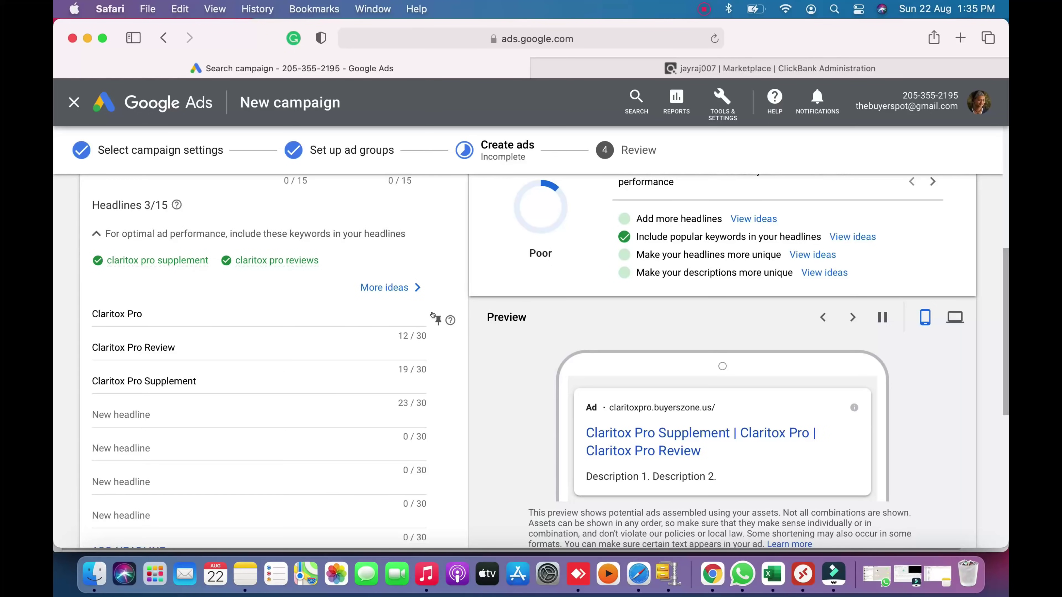
# - Pin Claritox Pro, Claritox Pro Review and Claritox Pro Supplement to show only in position 1
pyautogui.click(434, 318)
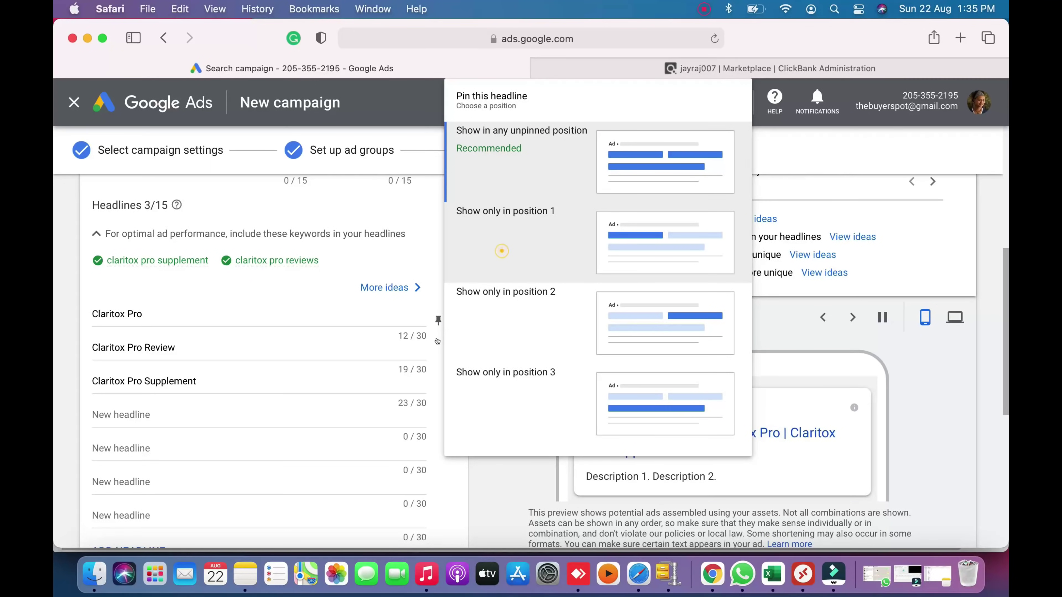
pyautogui.click(501, 251)
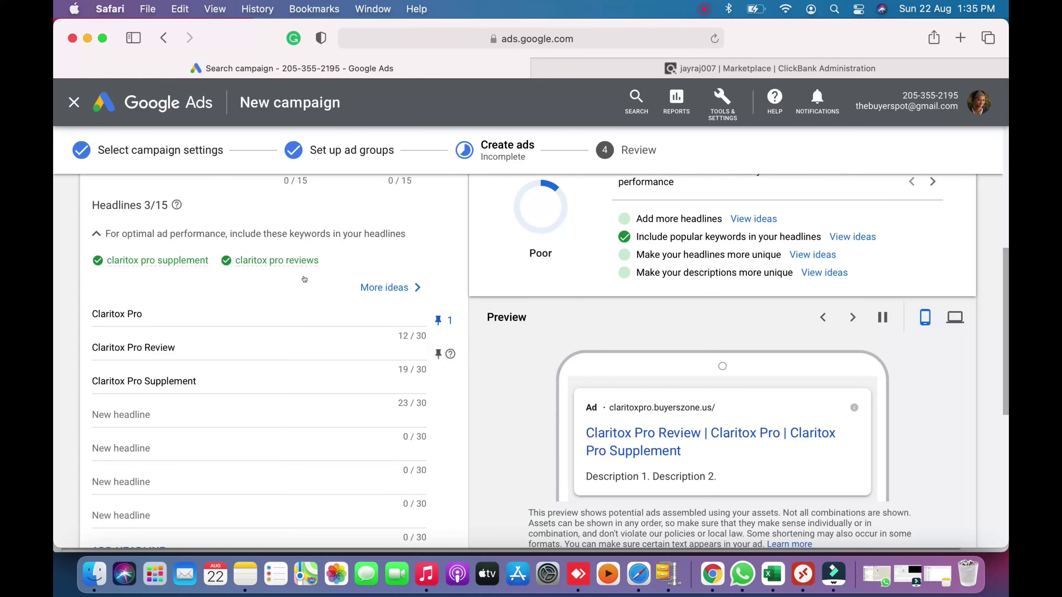
pyautogui.click(438, 354)
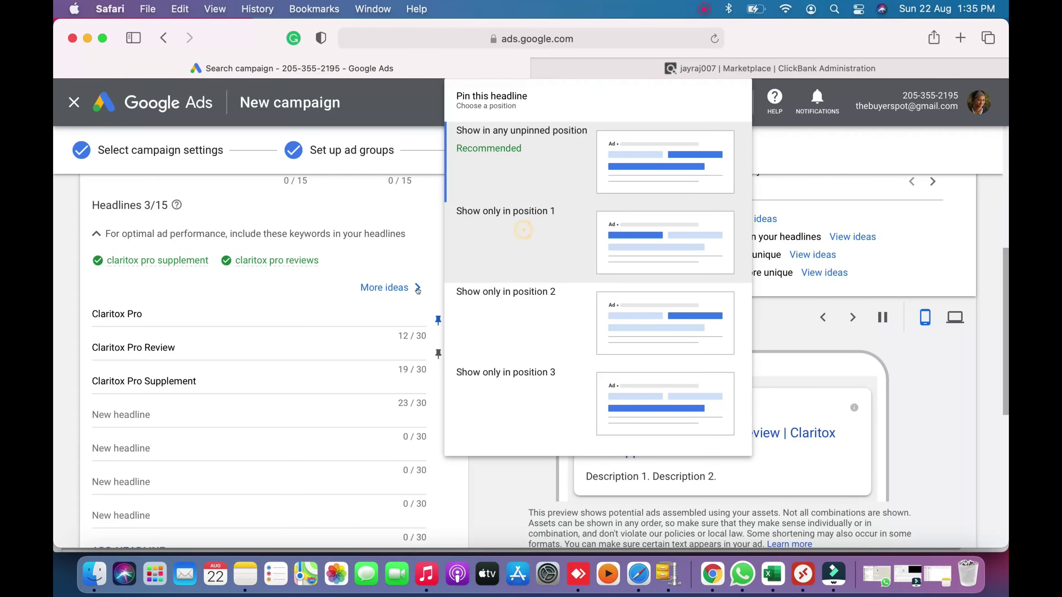
pyautogui.click(519, 230)
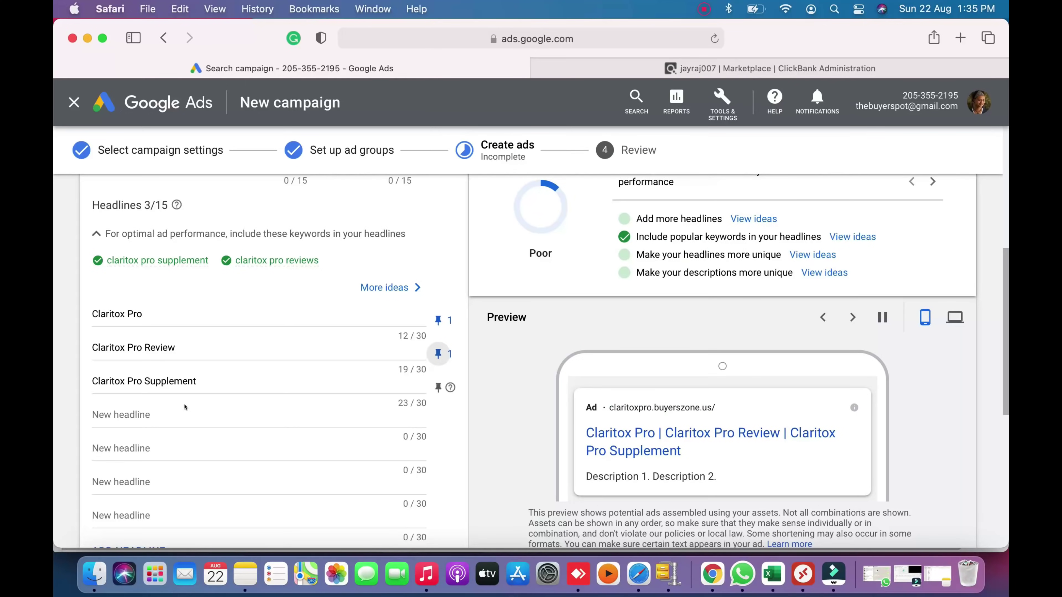
pyautogui.click(437, 387)
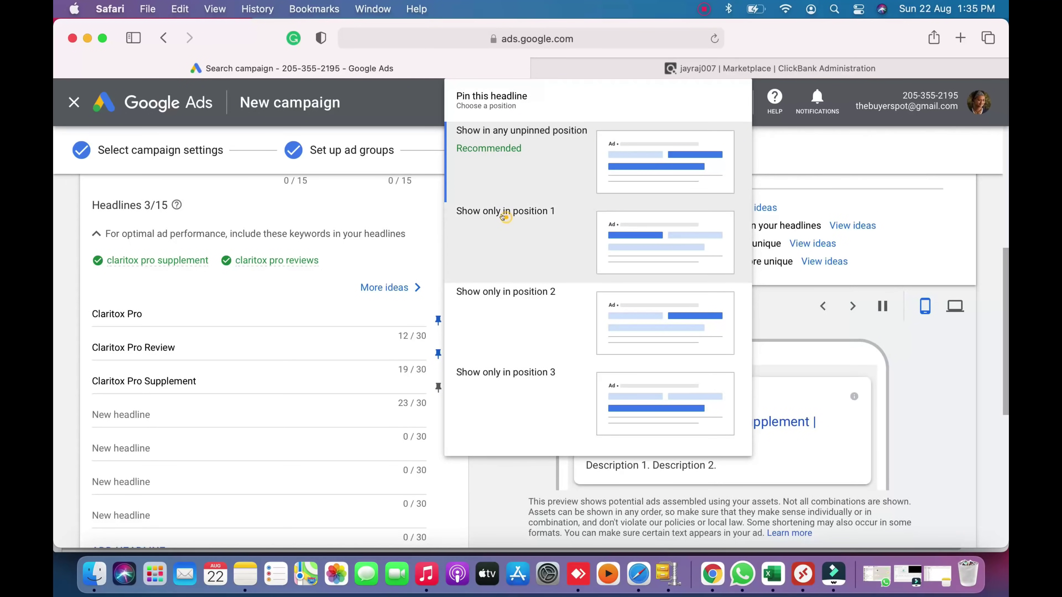
pyautogui.click(503, 221)
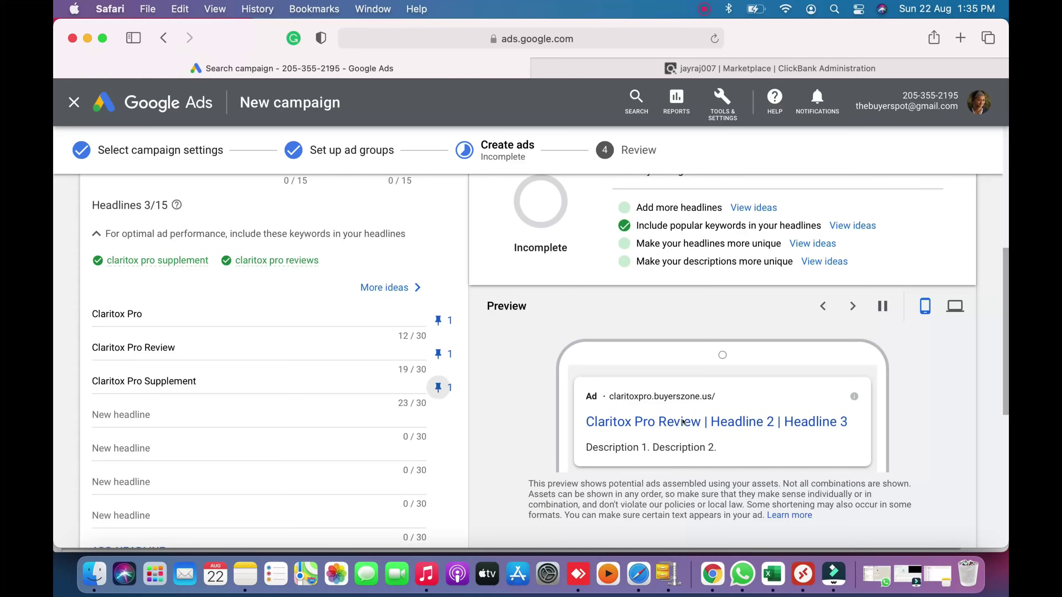
pyautogui.scroll(-2, 346, 360)
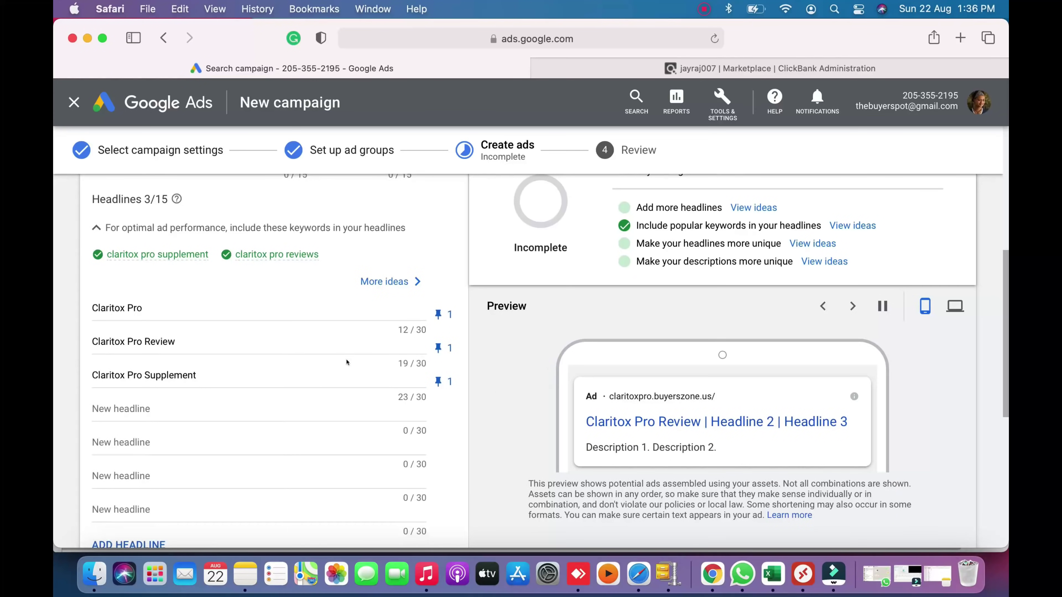
pyautogui.click(132, 365)
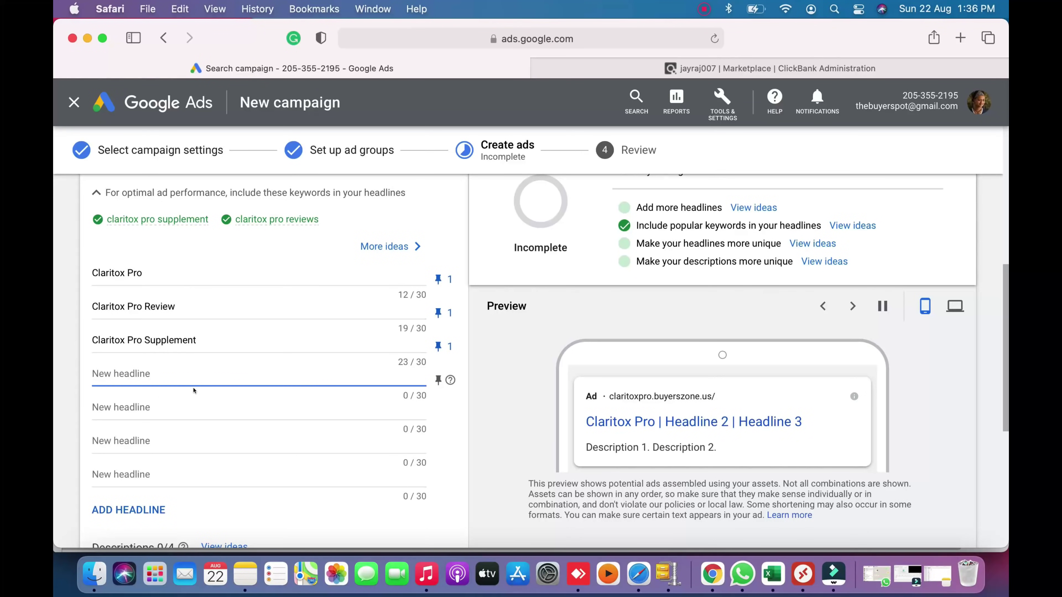
# - Go to usa-proxy.org in Chrome
pyautogui.click(712, 574)
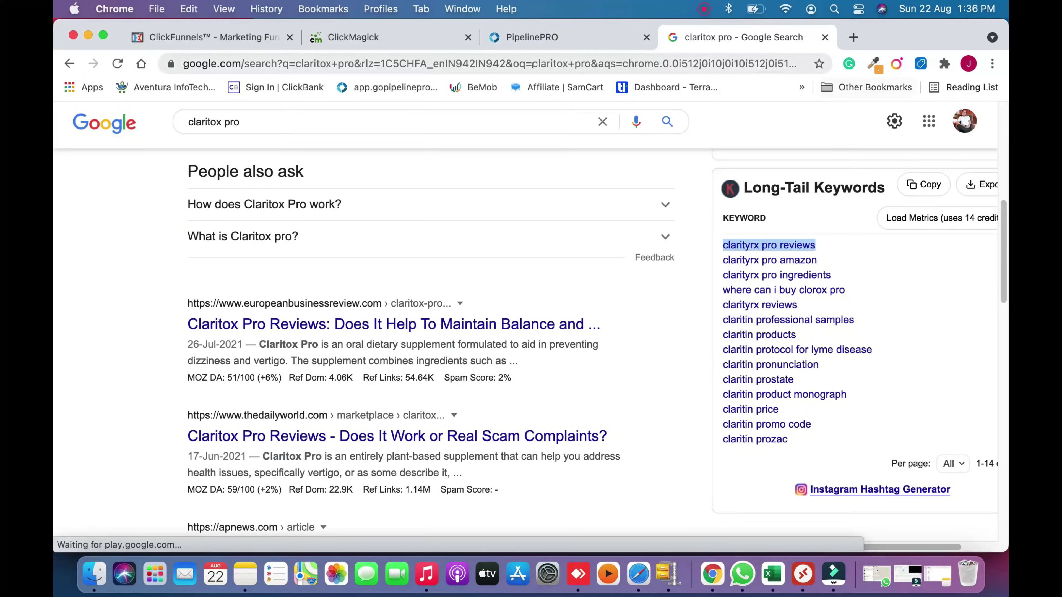
pyautogui.click(399, 61)
pyautogui.write('u')
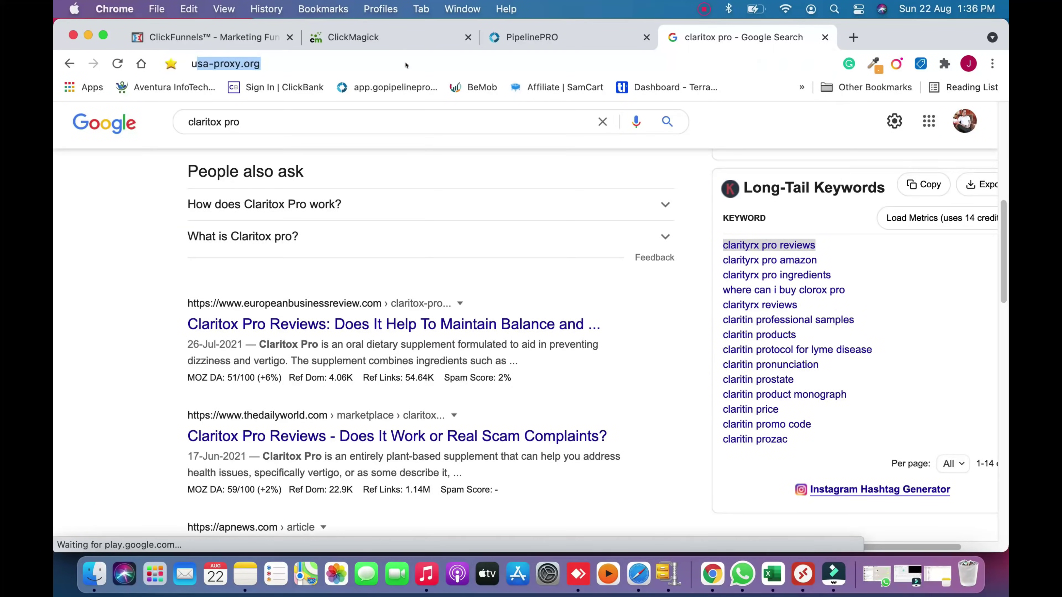
pyautogui.write('sa-proxy.org')
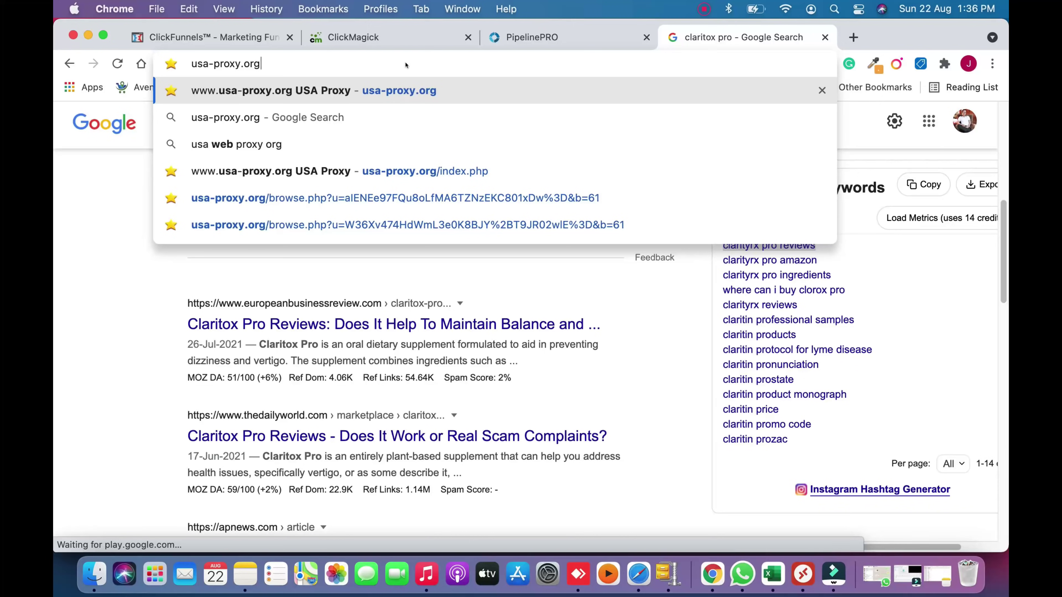
pyautogui.press('Return')
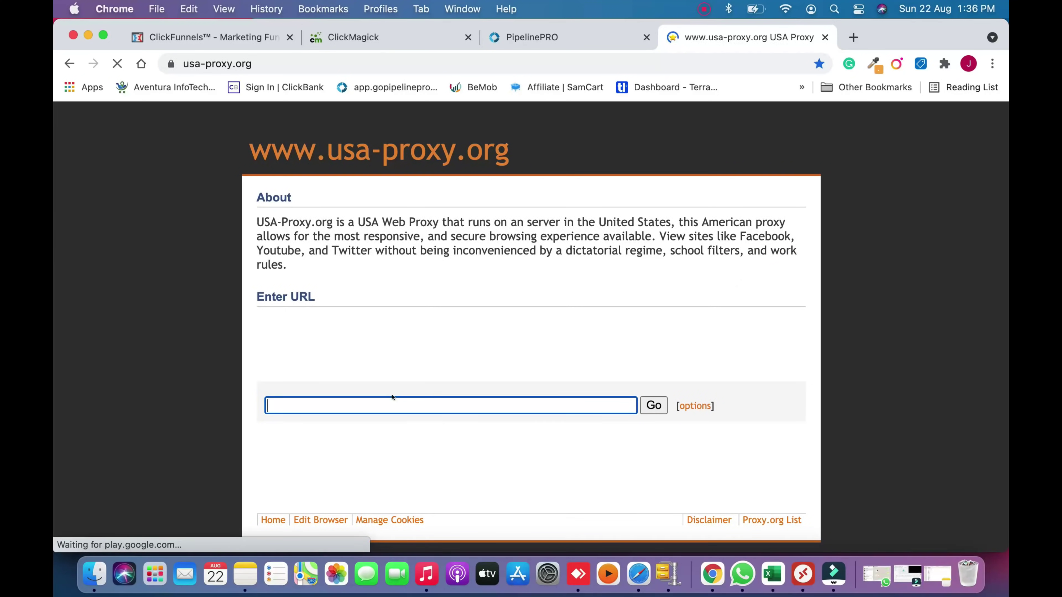
pyautogui.click(438, 404)
pyautogui.click(335, 251)
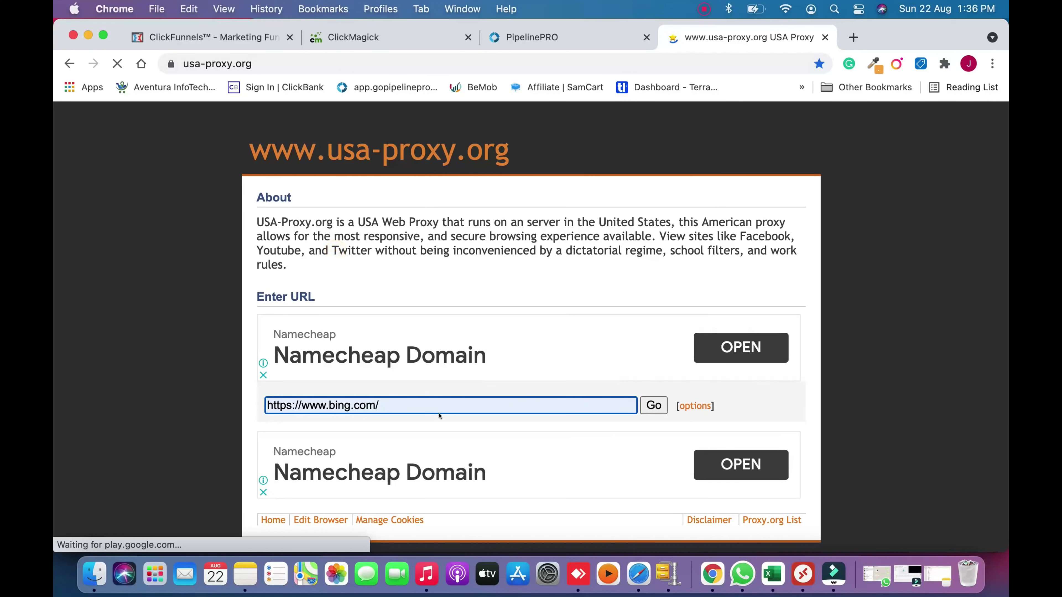
pyautogui.click(584, 43)
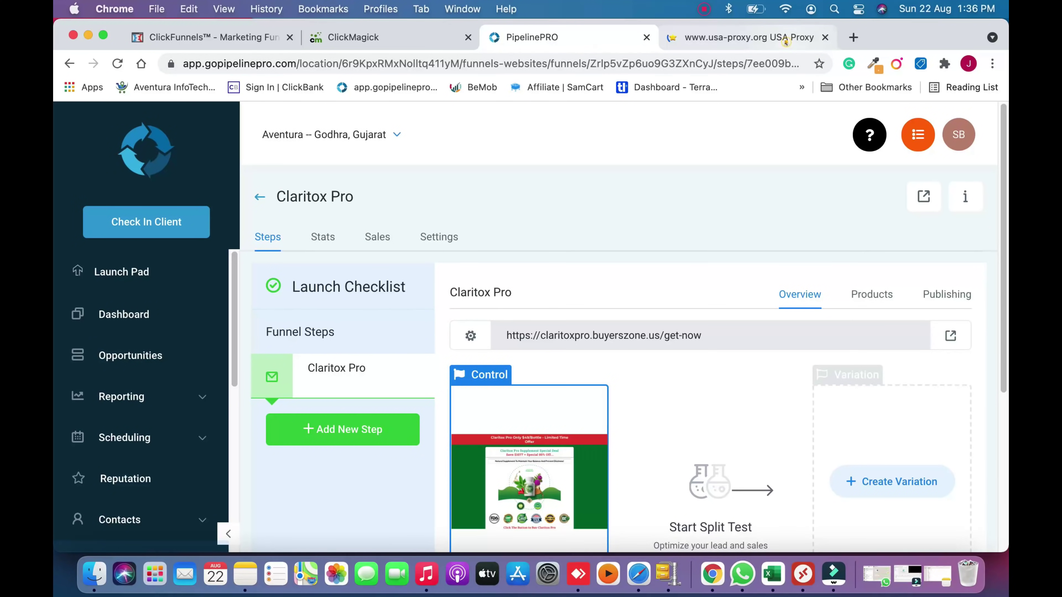
pyautogui.click(785, 42)
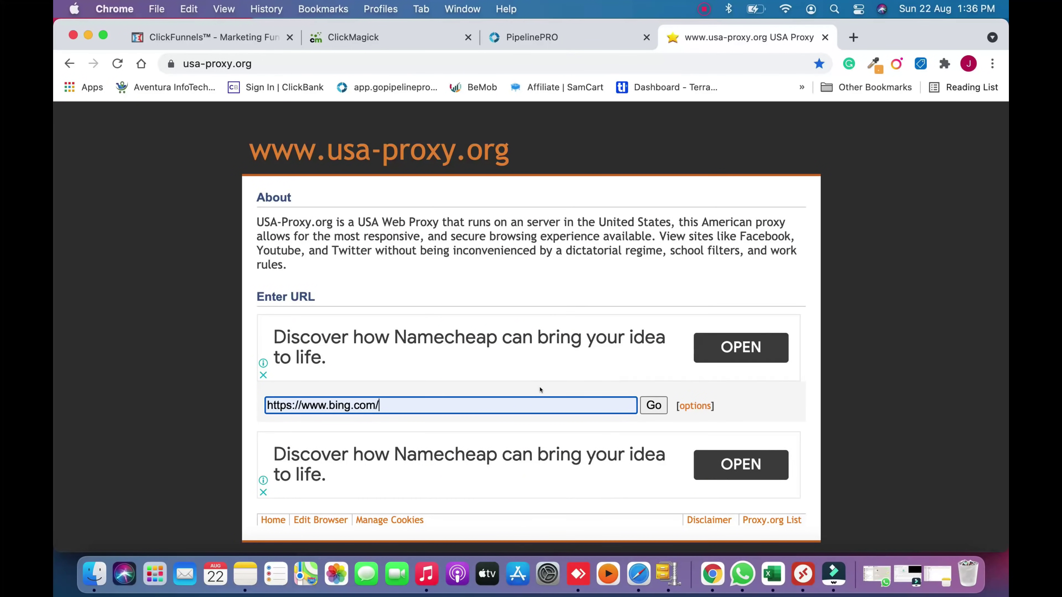
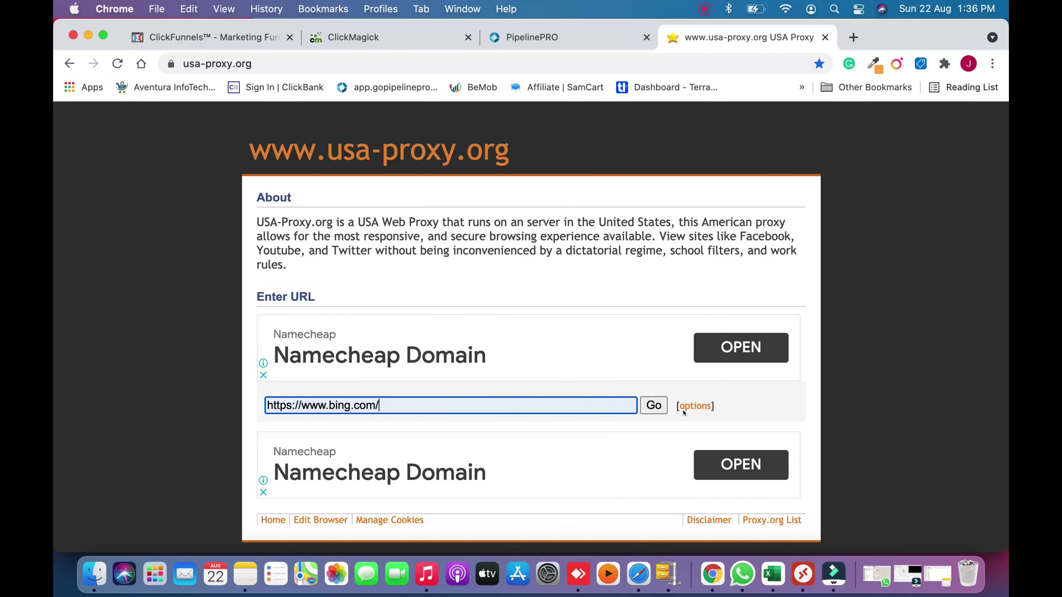
# - Search Bing through the US proxy for 'claritox pro review'
pyautogui.click(651, 408)
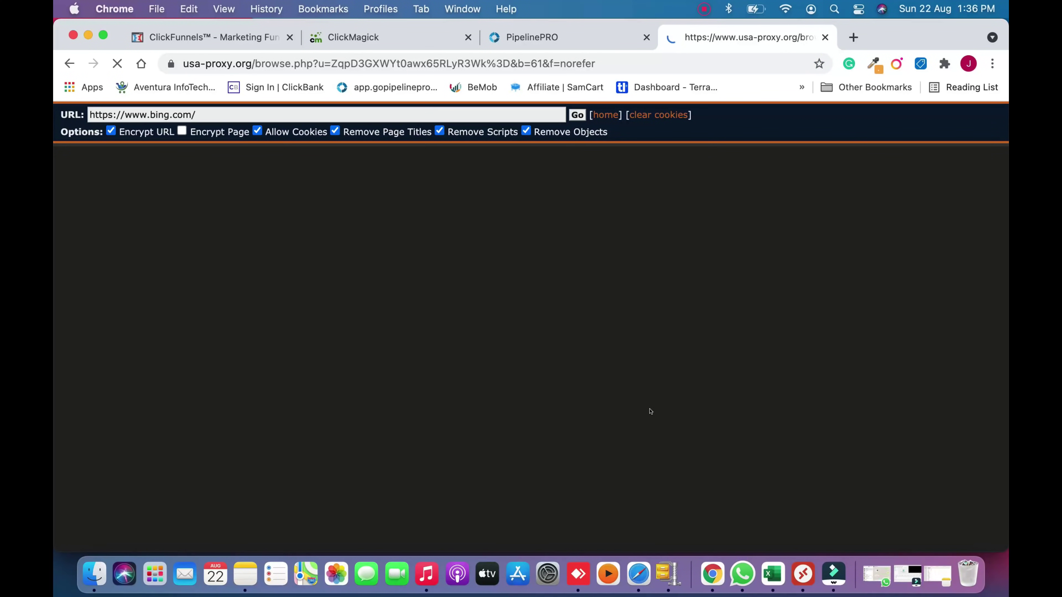
pyautogui.write('c')
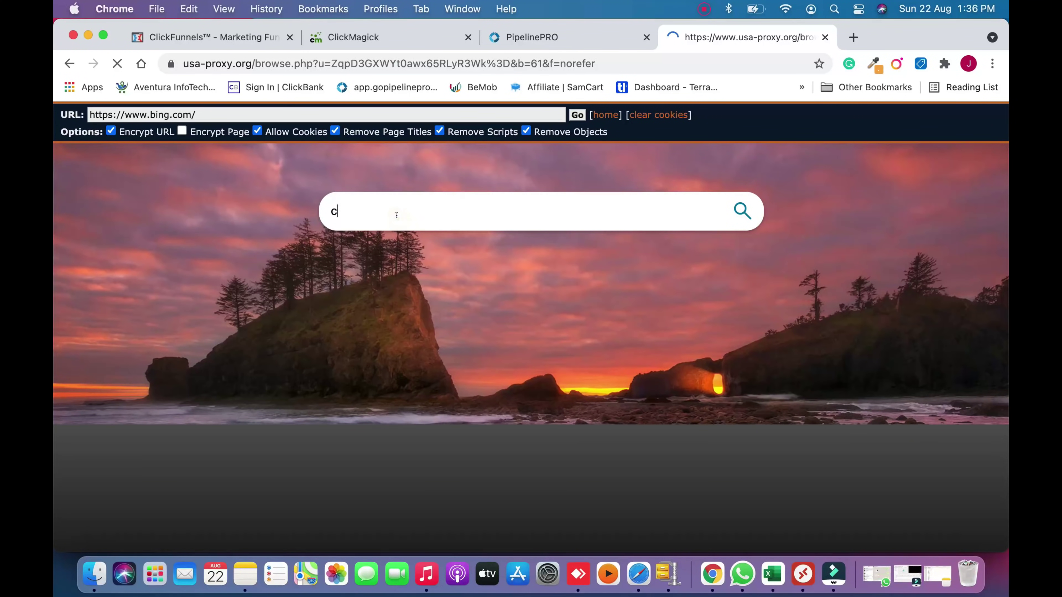
pyautogui.write('k')
pyautogui.press('BackSpace')
pyautogui.write('lari')
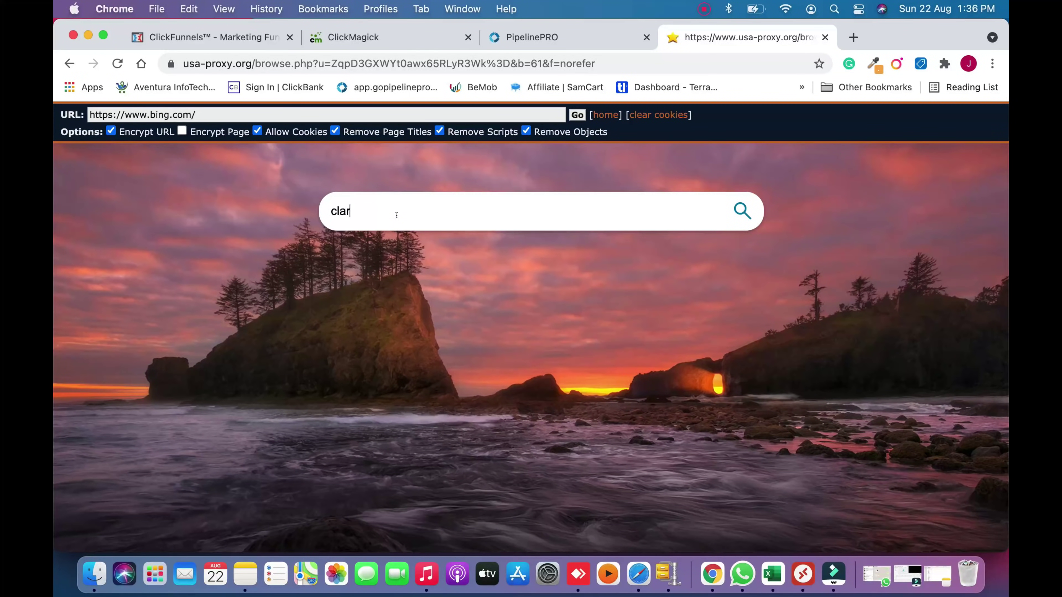
pyautogui.press('BackSpace')
pyautogui.press('BackSpace')
pyautogui.press('BackSpace')
pyautogui.write('claritox pro review')
pyautogui.press('Return')
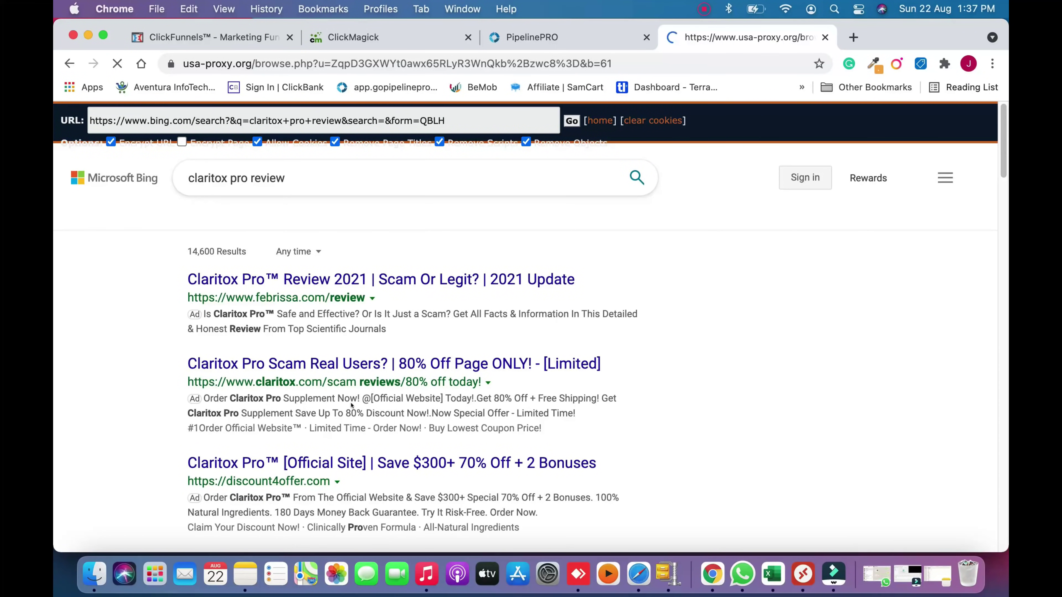
# - Copy the third ad's 'Save $300+ 70% Off + 2 Bonuses' offer into the fourth headline
pyautogui.scroll(-1, 405, 418)
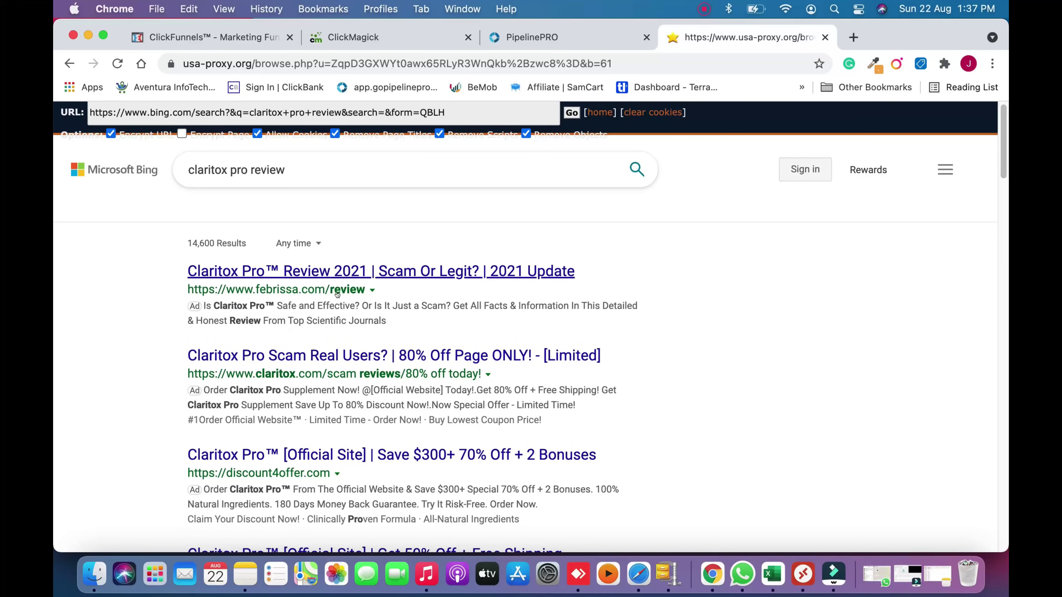
pyautogui.scroll(-2, 531, 383)
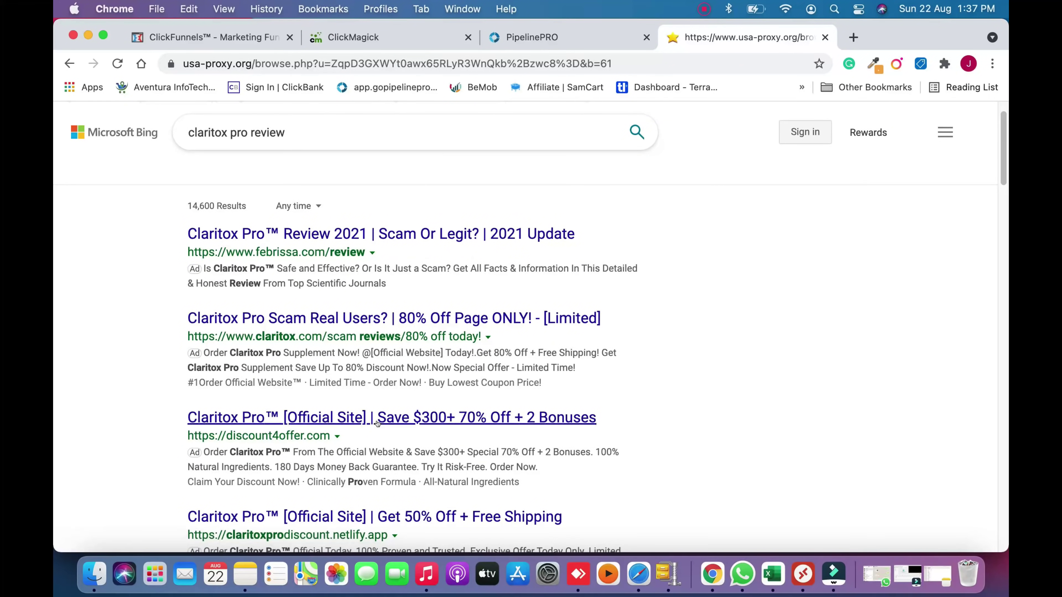
pyautogui.moveTo(628, 416); pyautogui.dragTo(377, 412)
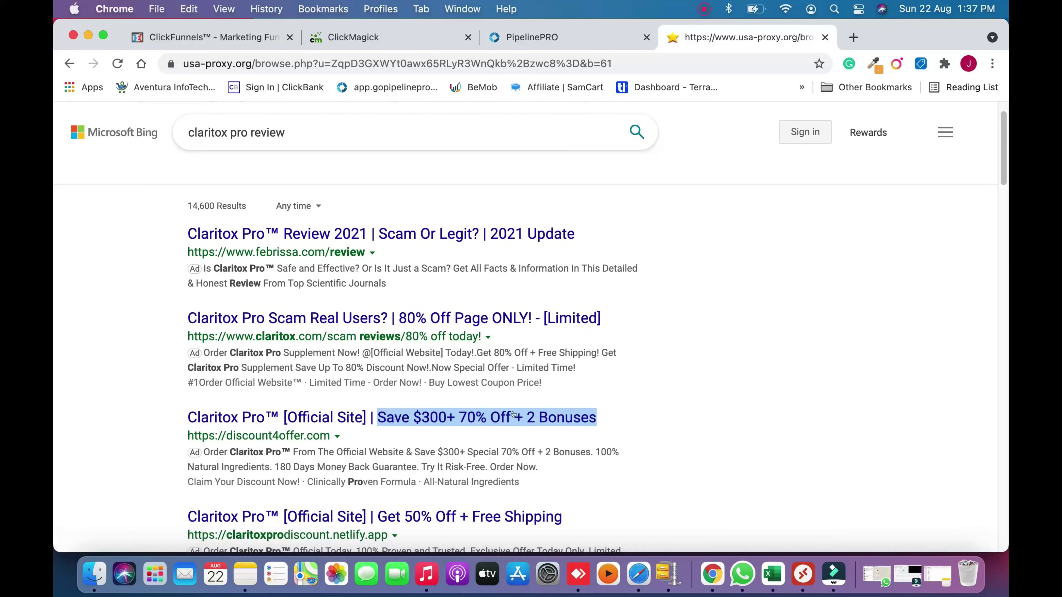
pyautogui.press('super+c')
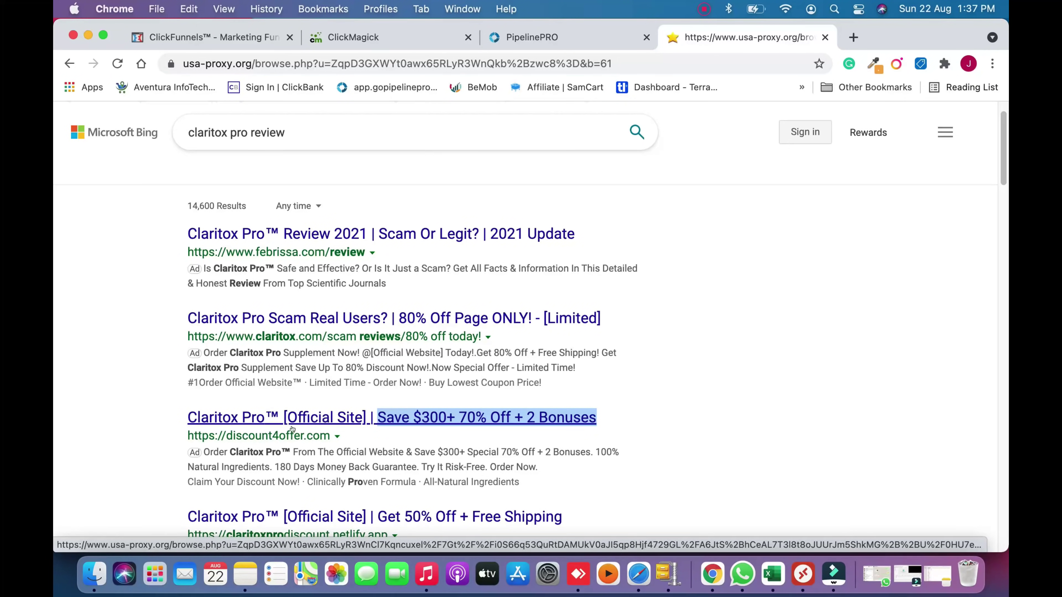
pyautogui.scroll(-1, 325, 419)
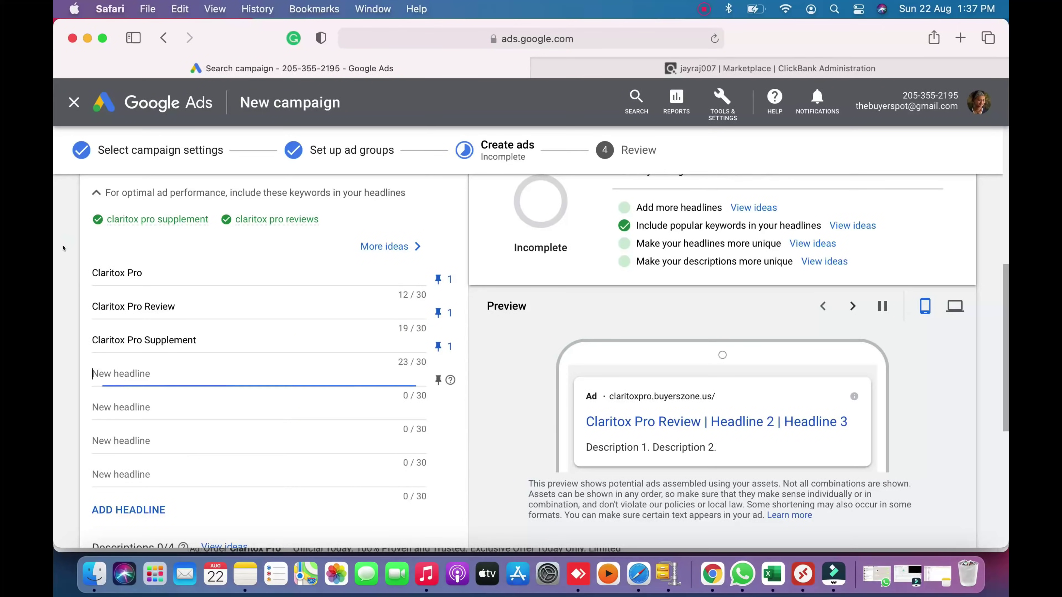
pyautogui.press('super+v')
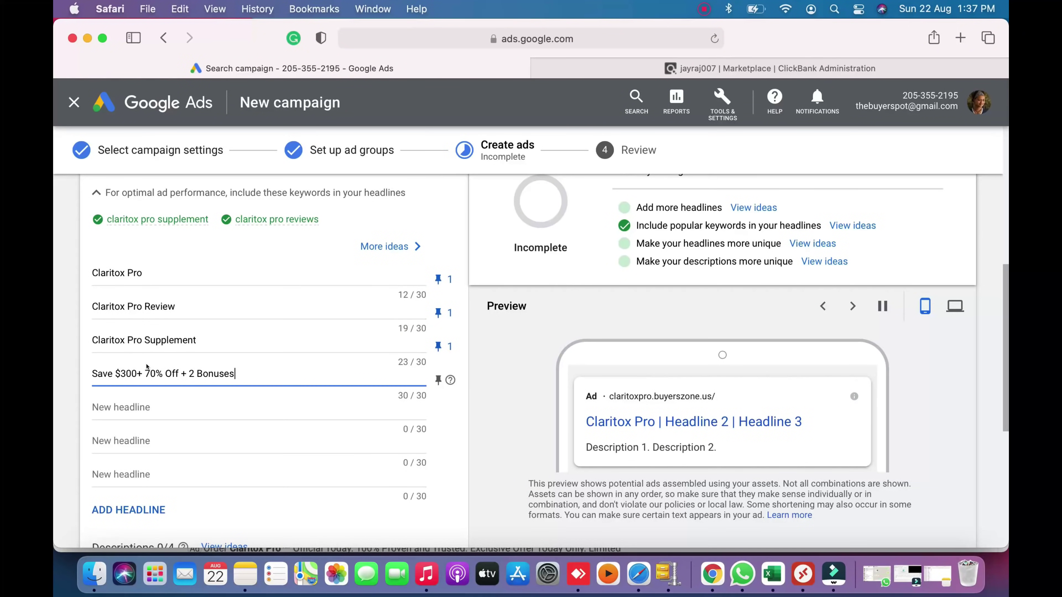
# - Highlight '70%' in the fourth headline, then return to the Bing results in Chrome
pyautogui.moveTo(150, 369); pyautogui.dragTo(162, 369)
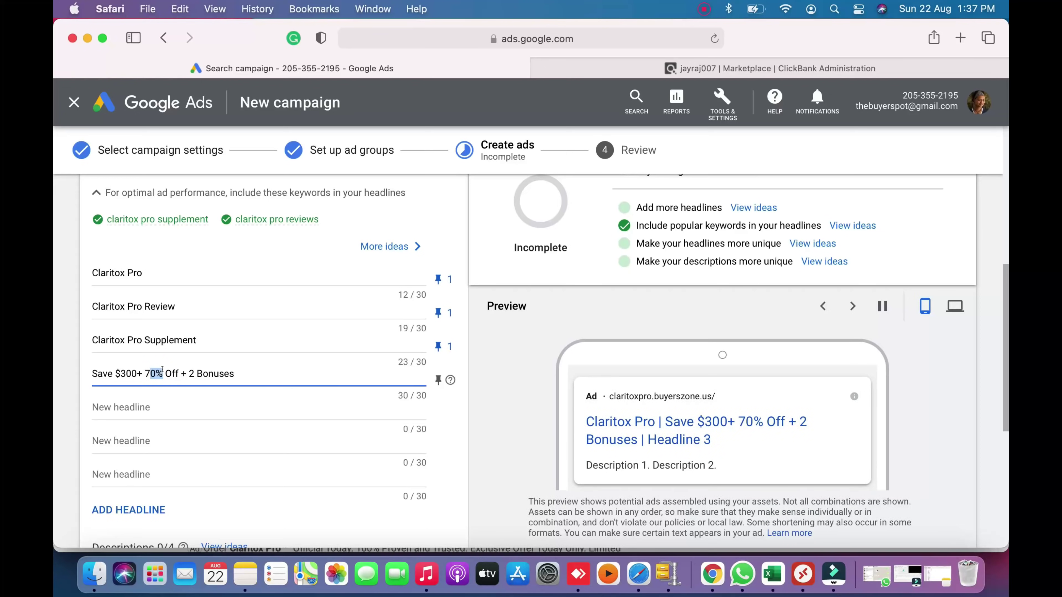
pyautogui.click(146, 372)
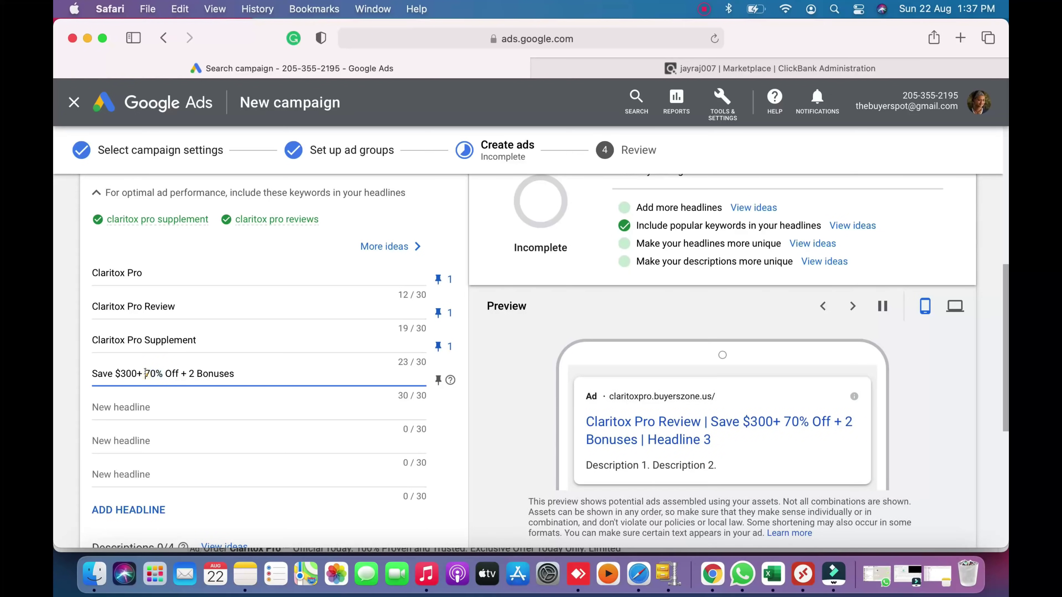
pyautogui.moveTo(146, 372); pyautogui.dragTo(174, 372)
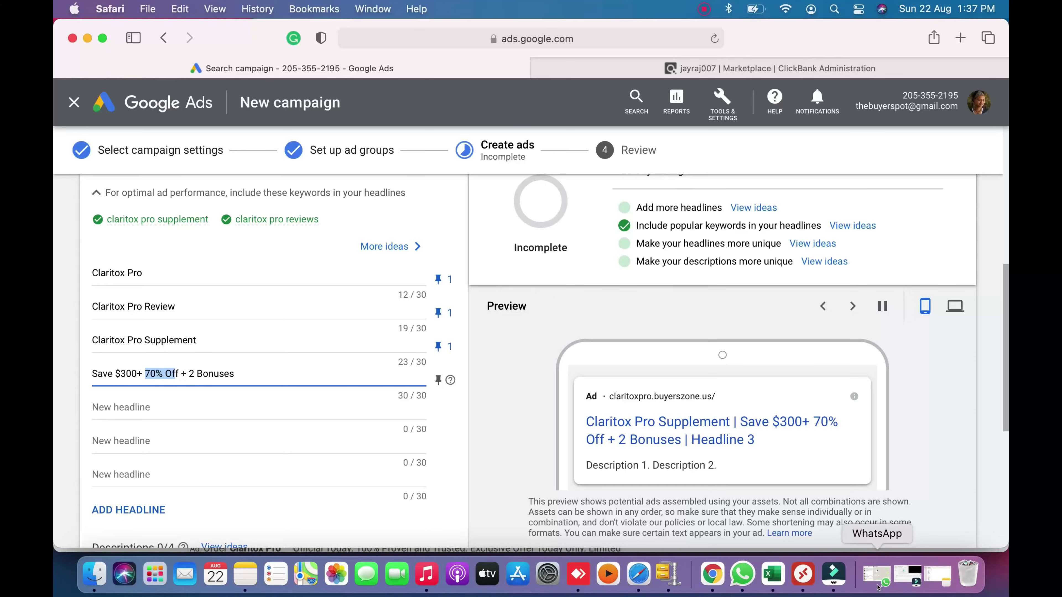
pyautogui.click(712, 574)
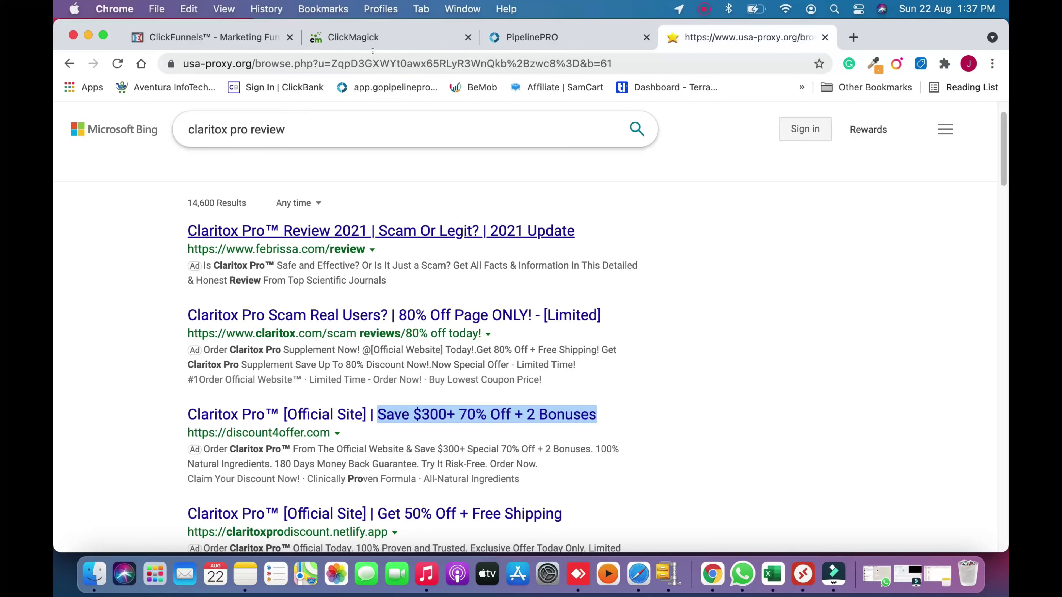
# - Copy the landing page's 'Save $1077 + Special 80% Off' line and return to Google Ads
pyautogui.click(332, 231)
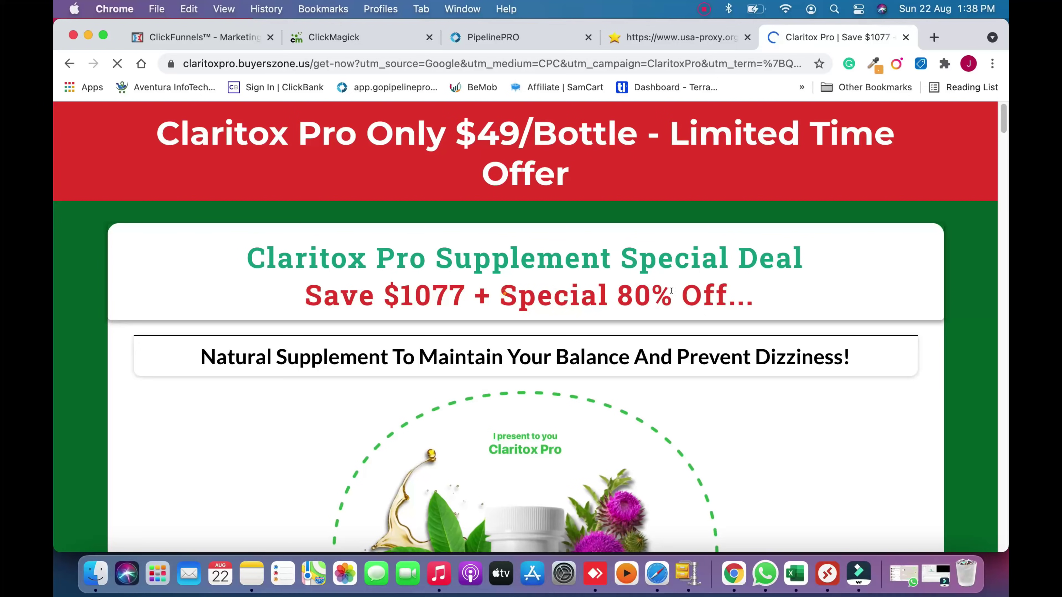
pyautogui.moveTo(671, 290); pyautogui.dragTo(742, 292)
pyautogui.click(362, 294)
pyautogui.moveTo(305, 295); pyautogui.dragTo(724, 289)
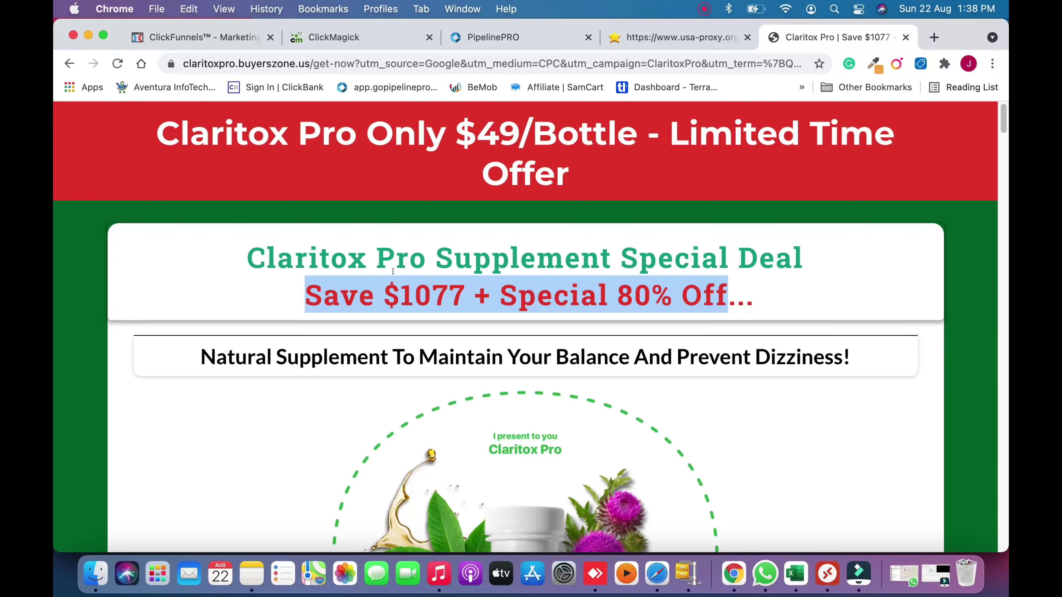
pyautogui.press('super+c')
pyautogui.press('super+Tab')
pyautogui.press('super+Tab')
pyautogui.press('Tab')
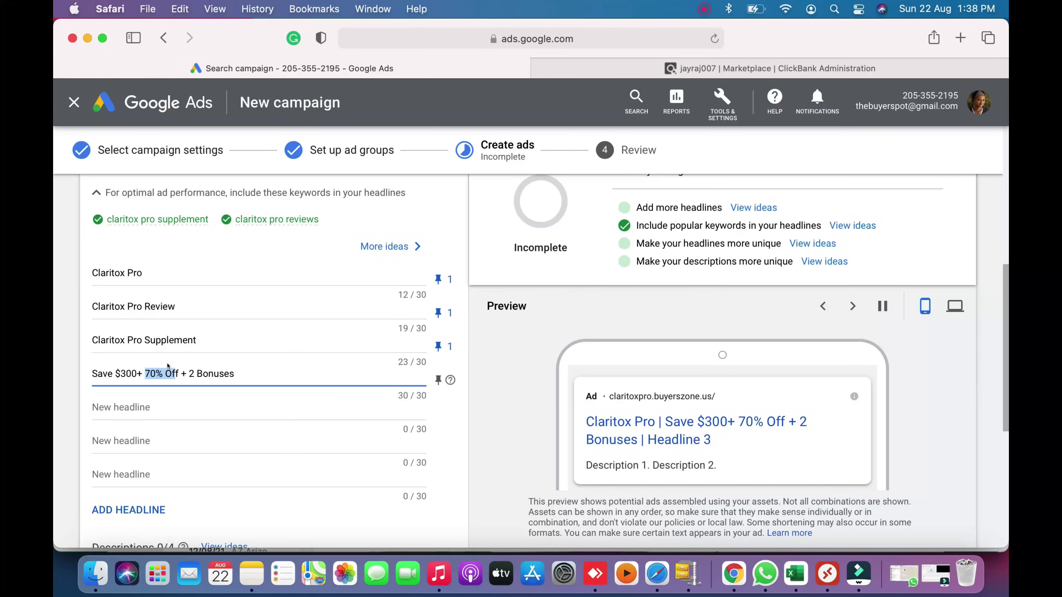
# - Replace the fourth headline with 'Save $1077 + Special 80% Off' and grab the $49 price
pyautogui.click(169, 363)
pyautogui.click(113, 373)
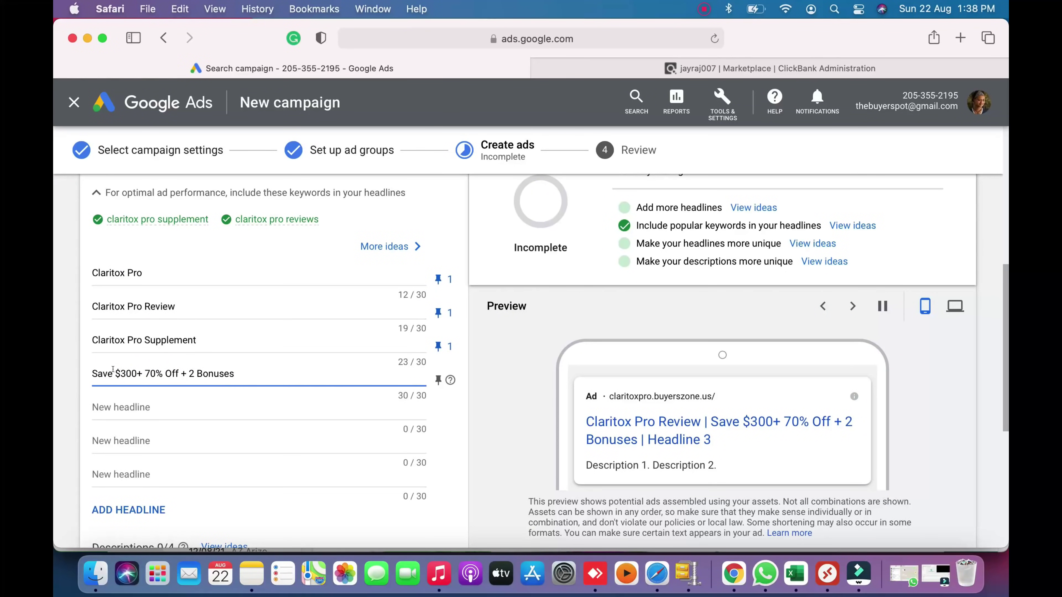
pyautogui.press('super+a')
pyautogui.press('super+v')
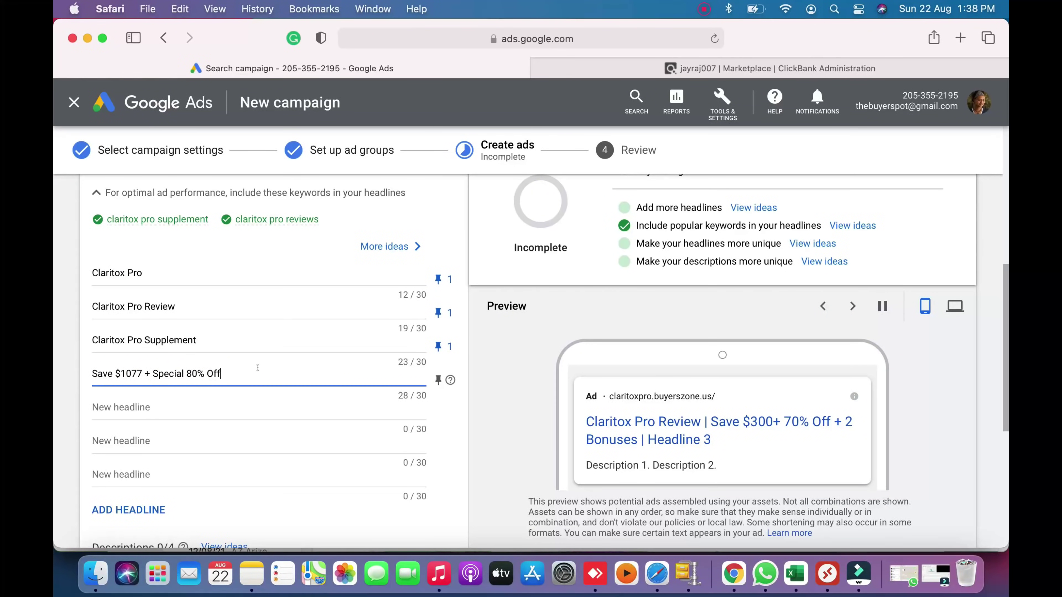
pyautogui.press('super+Tab')
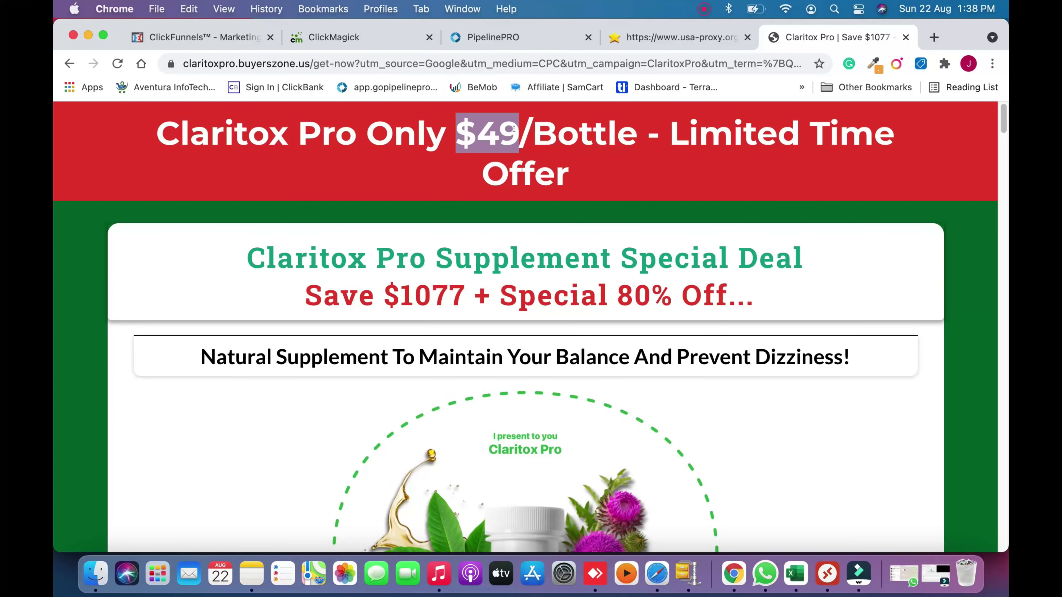
pyautogui.press('super+c')
pyautogui.press('super+Tab')
pyautogui.press('super+Tab')
pyautogui.press('Tab')
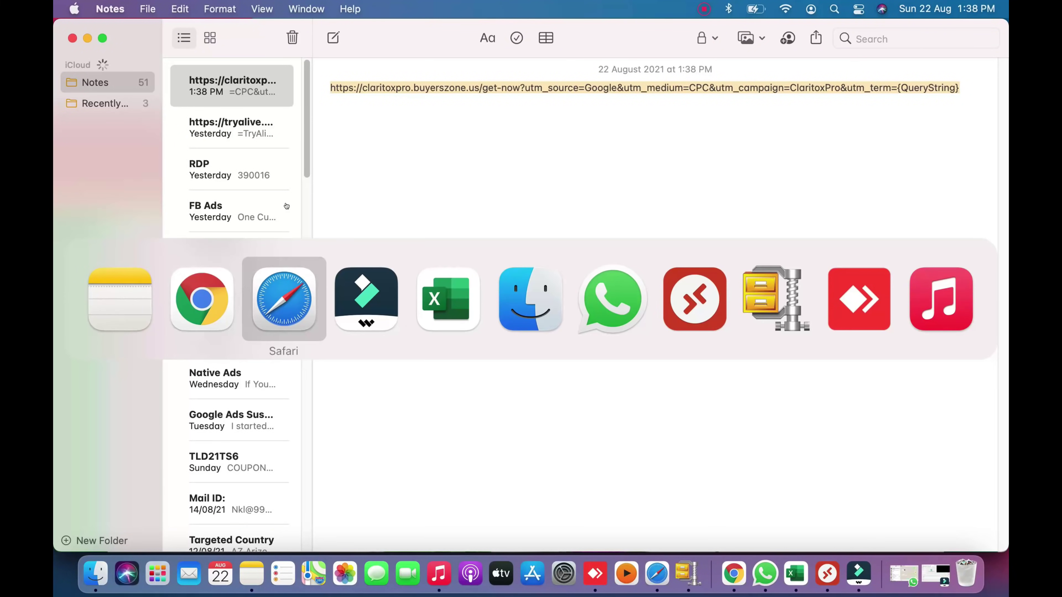
# - Add the headlines 'Pay Just $49 Per Bottle' and 'Get 80% Off Today Only'
pyautogui.click(112, 406)
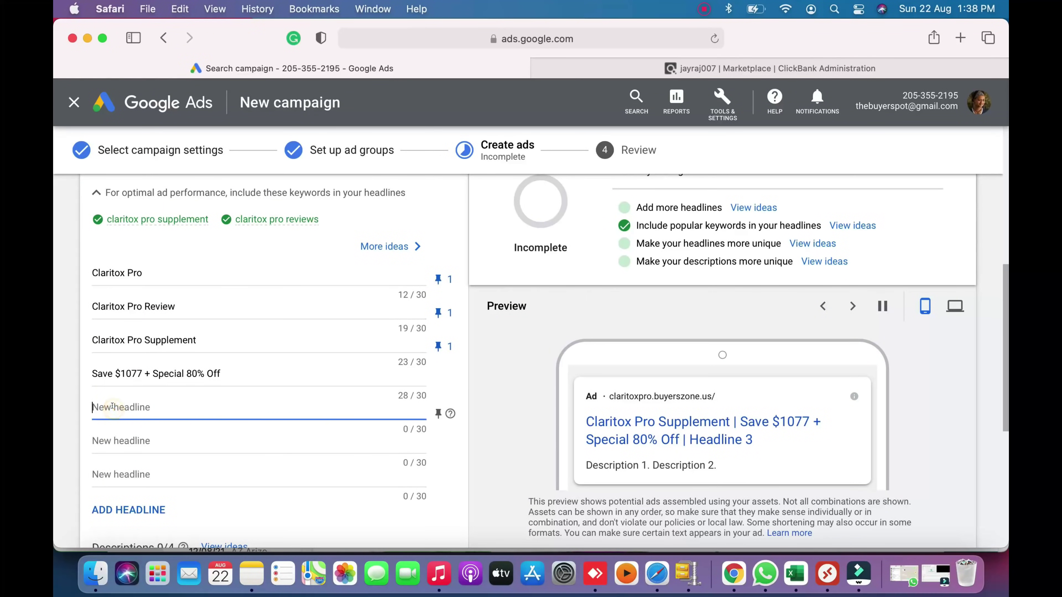
pyautogui.write('Pay ')
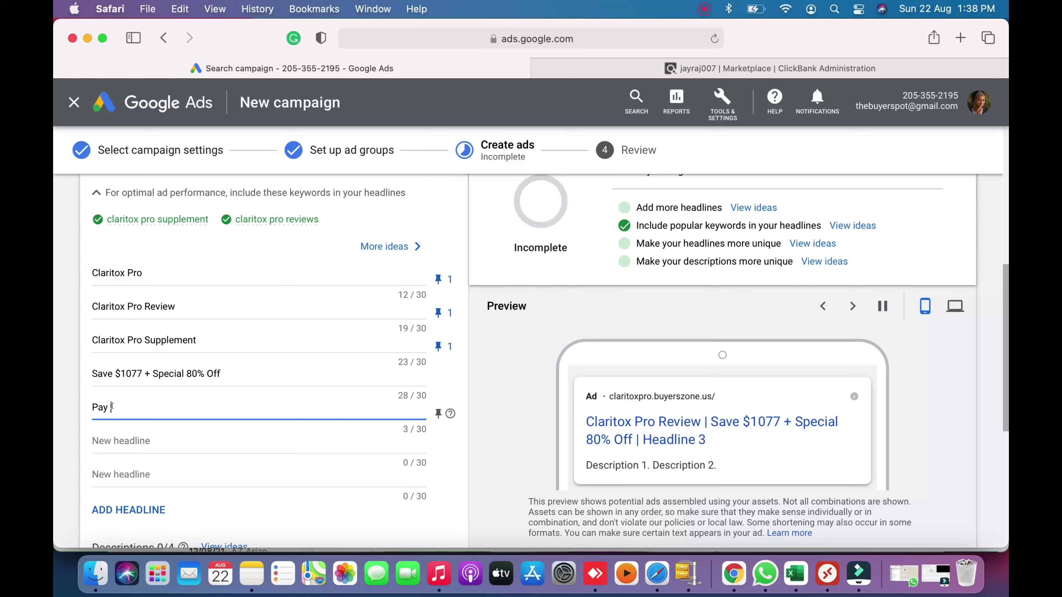
pyautogui.write('Just $49 Per Bottle')
pyautogui.click(105, 438)
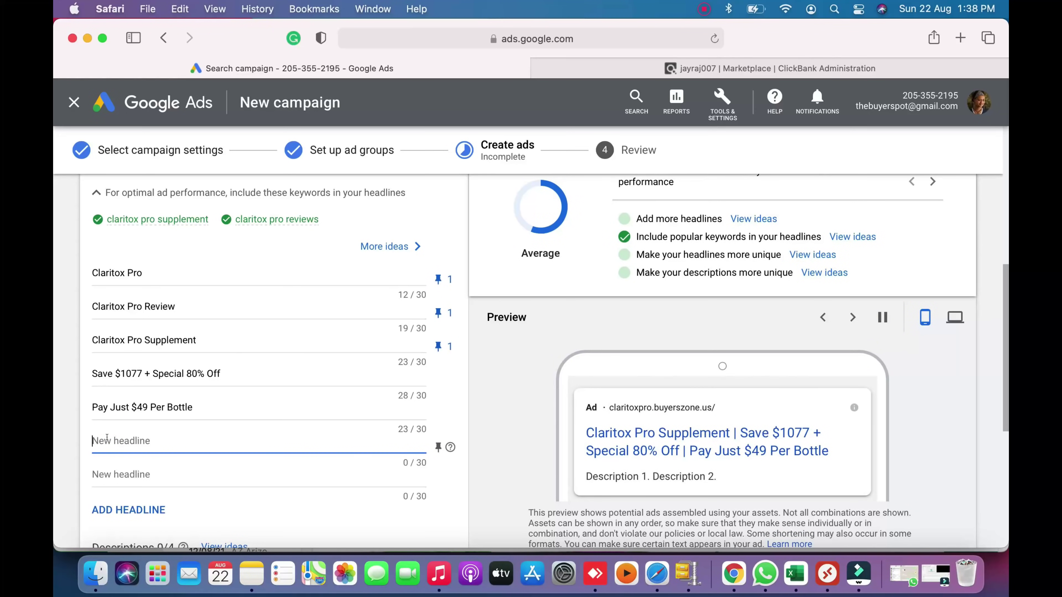
pyautogui.write('Sp')
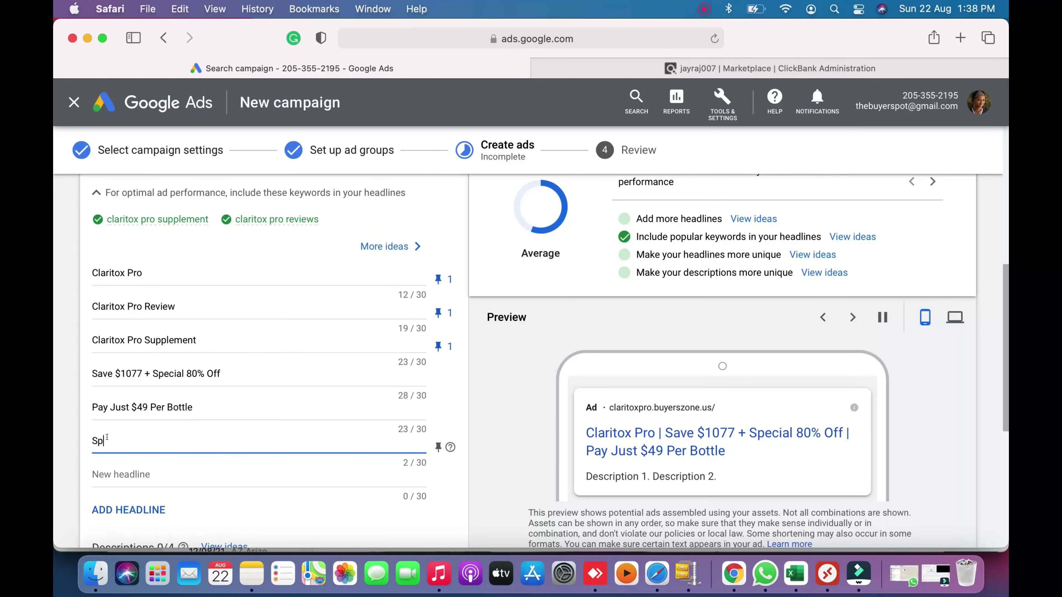
pyautogui.press('BackSpace')
pyautogui.press('BackSpace')
pyautogui.write('Get 80%')
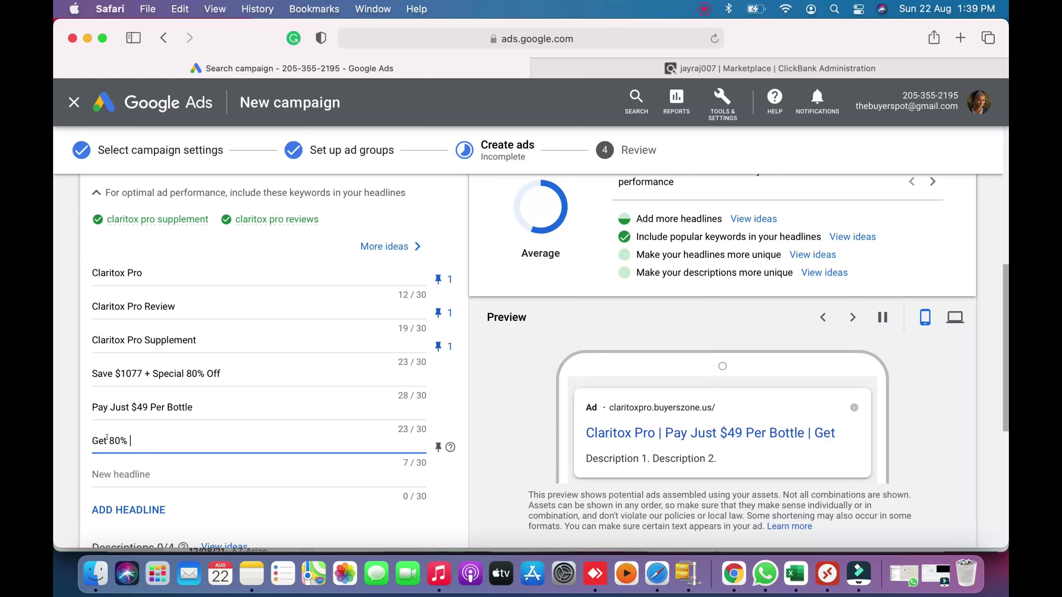
pyautogui.write(' Off Today Onl')
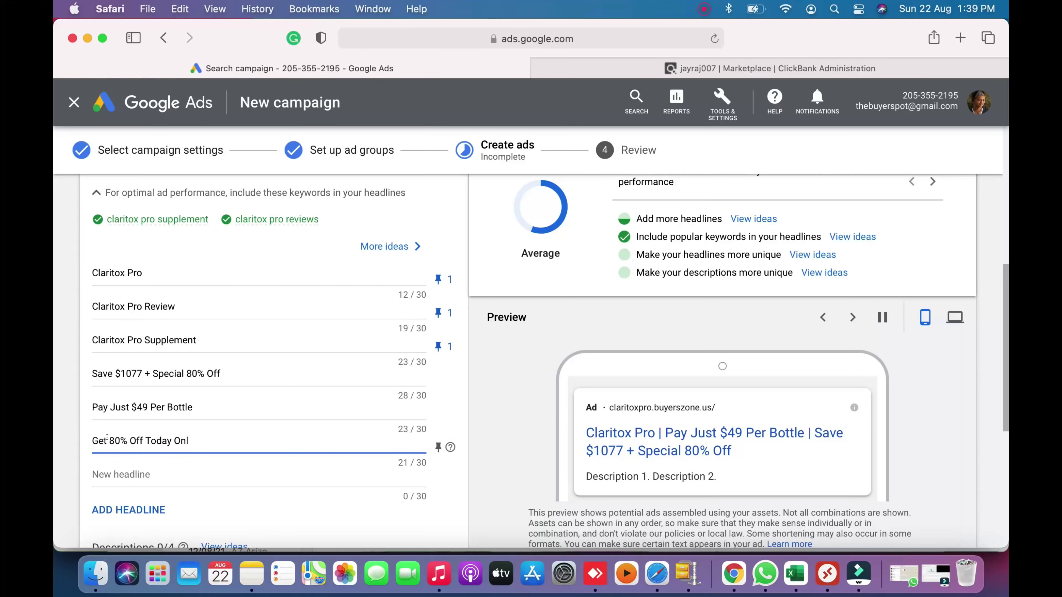
pyautogui.write('y')
pyautogui.scroll(-3, 303, 361)
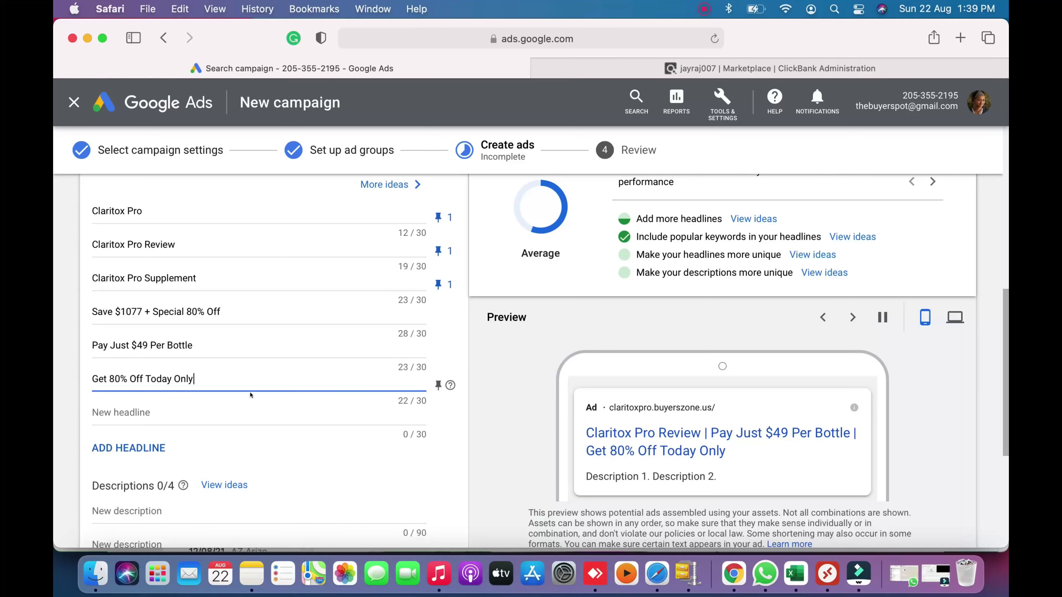
# - Add a 'Buy Now' headline pinned to position 3
pyautogui.click(164, 411)
pyautogui.write('Bu')
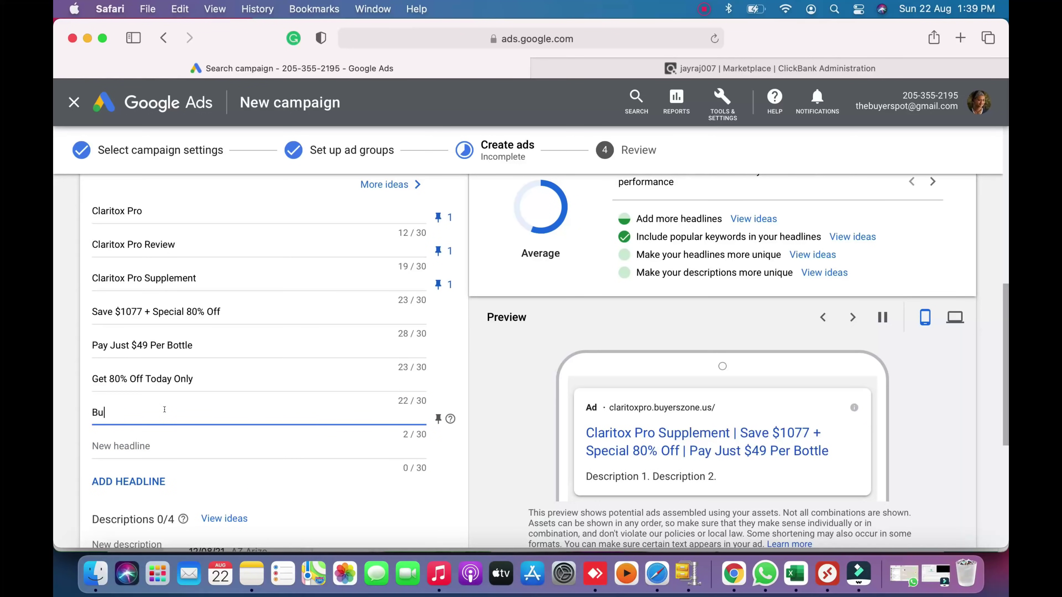
pyautogui.write('y Now')
pyautogui.click(438, 419)
pyautogui.click(543, 411)
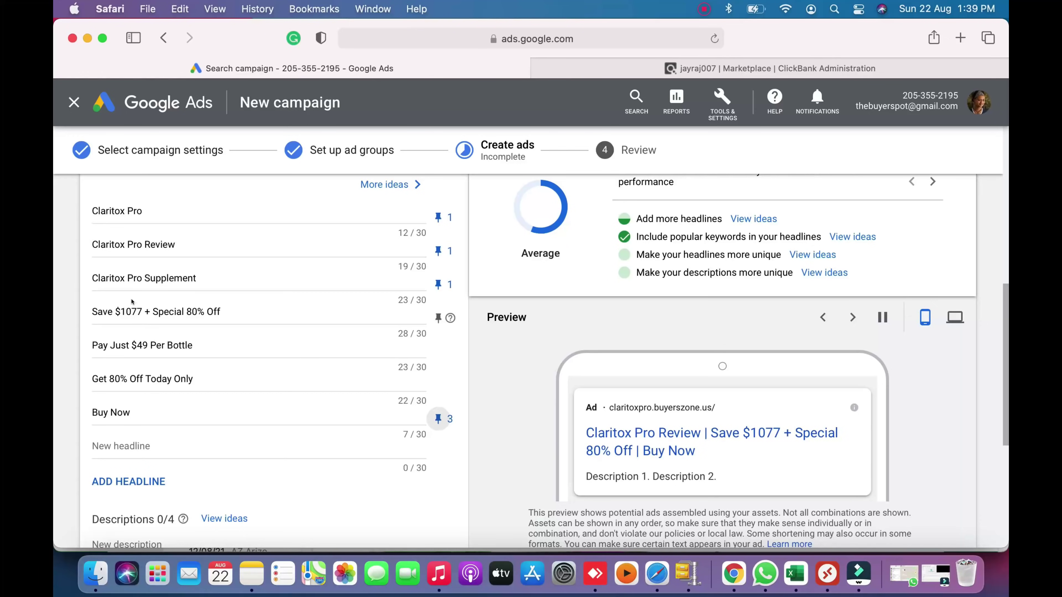
pyautogui.scroll(-3, 134, 418)
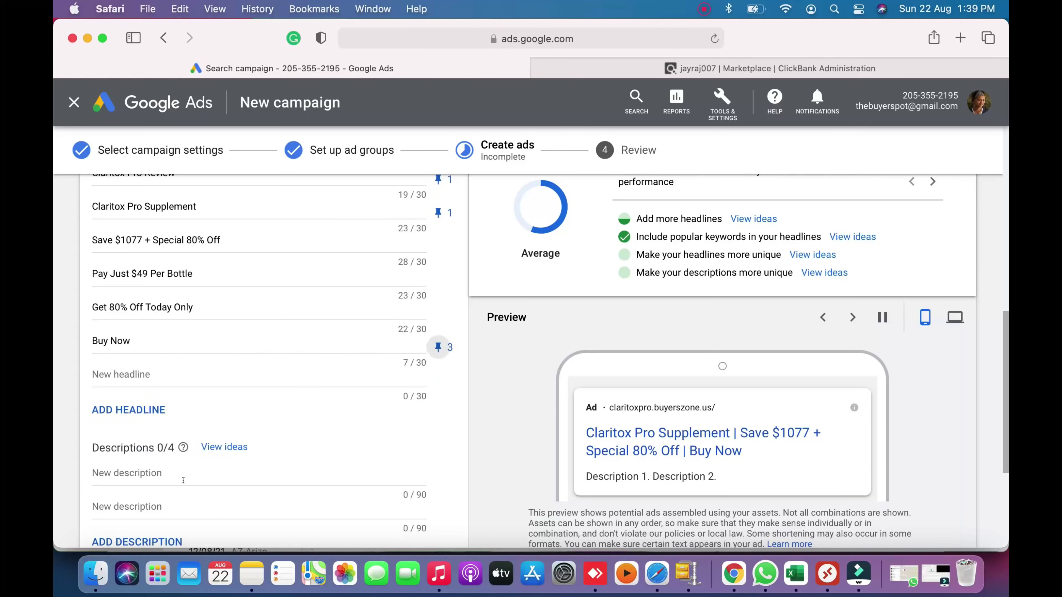
pyautogui.press('super+Tab')
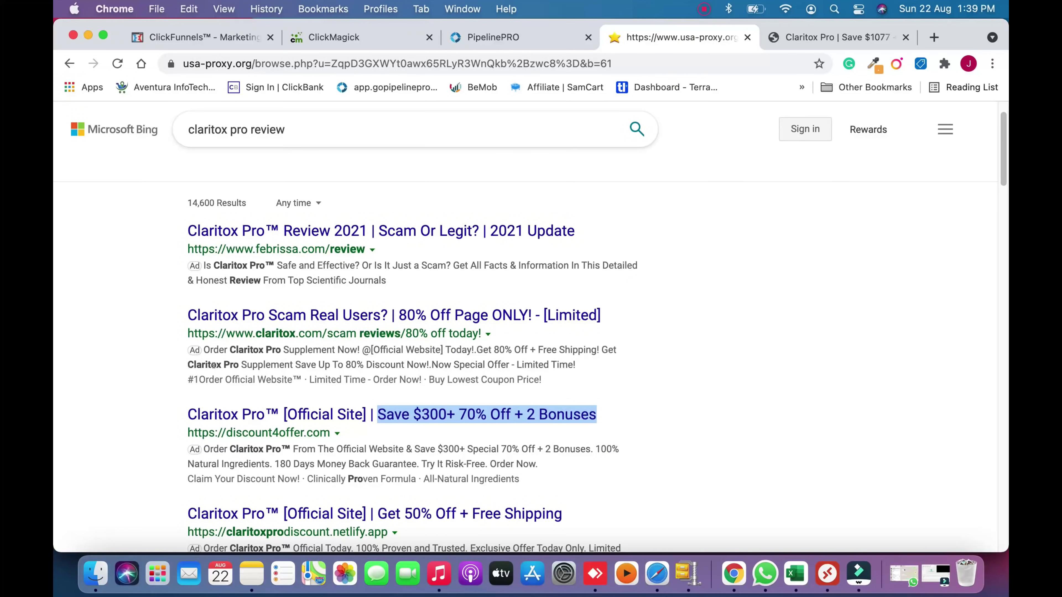
# - Copy the discount4offer ad's description opening, 'Order Claritox Pro™… Save $300', and return to Google Ads
pyautogui.click(213, 366)
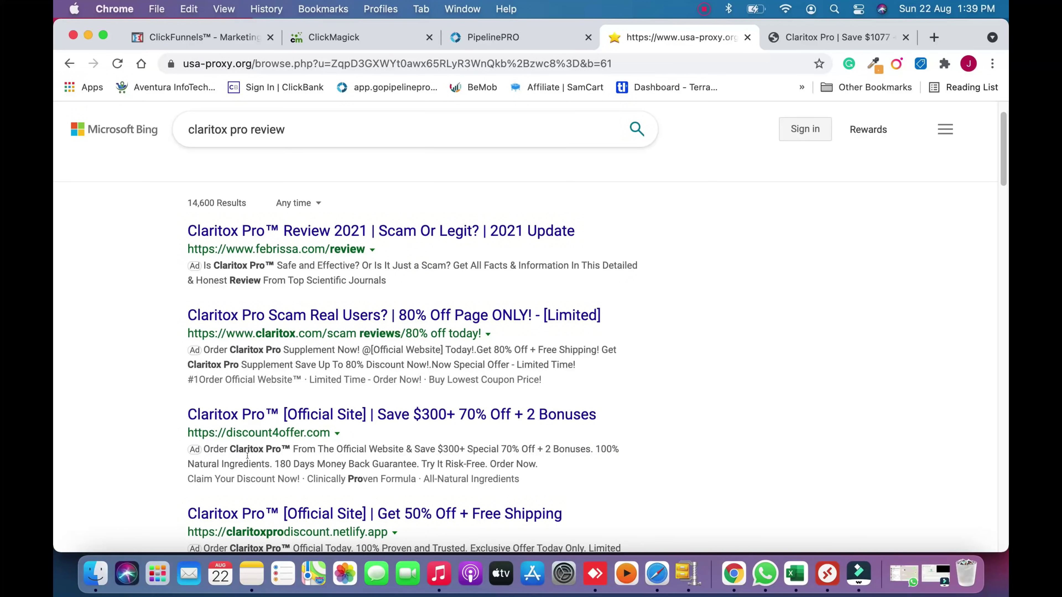
pyautogui.moveTo(204, 448); pyautogui.dragTo(457, 447)
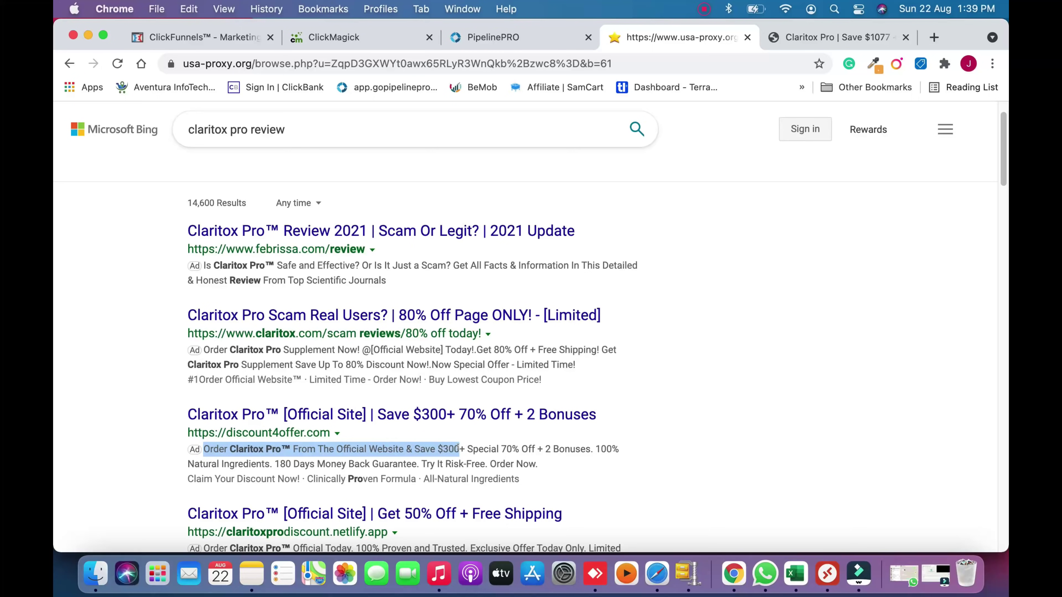
pyautogui.press('super+c')
pyautogui.click(657, 573)
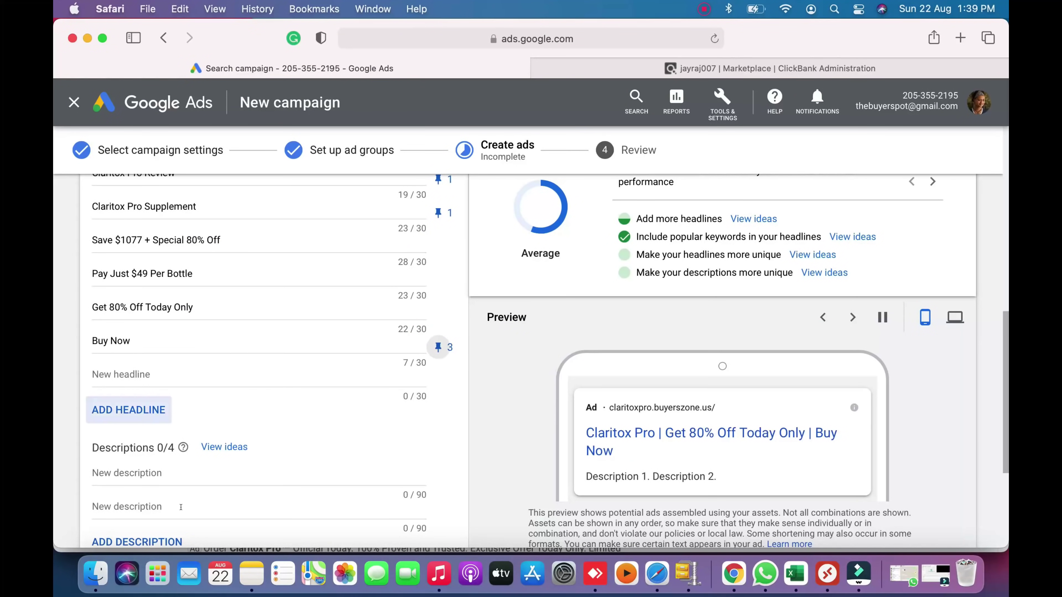
pyautogui.scroll(-5, 194, 352)
# - Paste the copied text as the first description, drop the ™ and replace $300 with '80% With Free Shipping.'
pyautogui.click(125, 305)
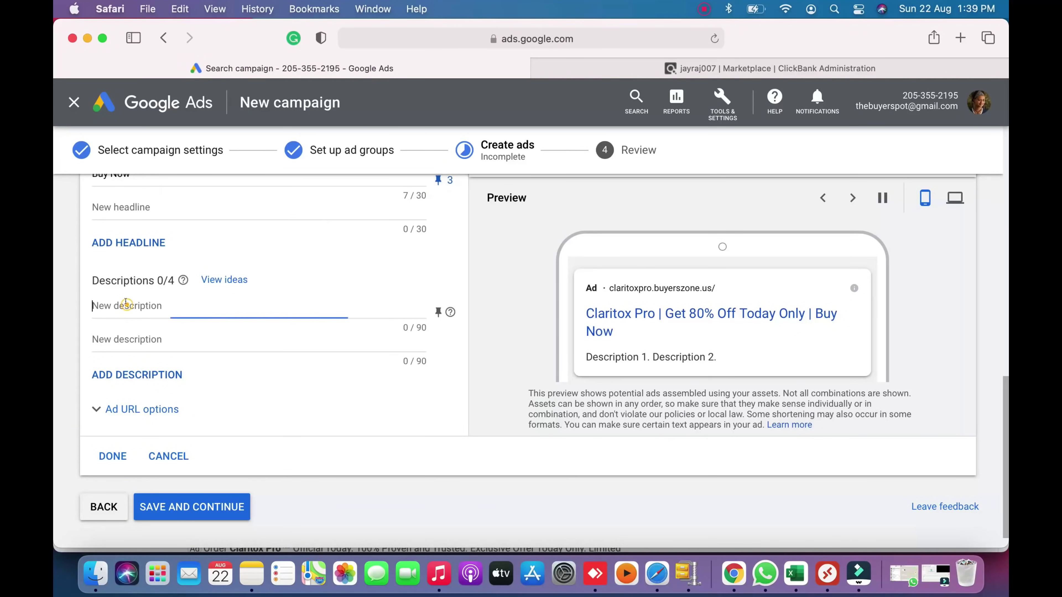
pyautogui.press('super+v')
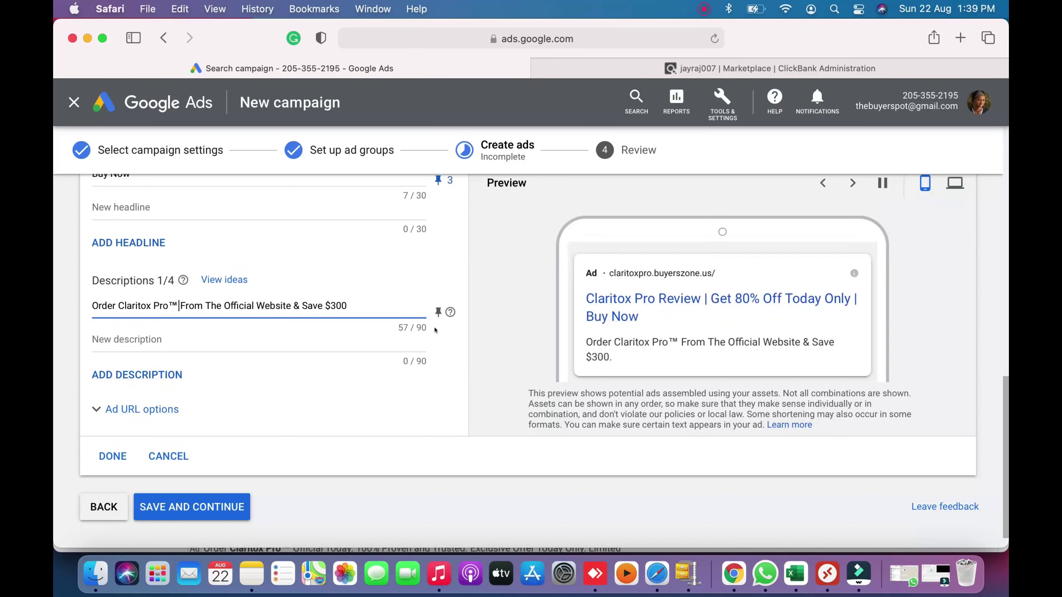
pyautogui.press('BackSpace')
pyautogui.press('BackSpace')
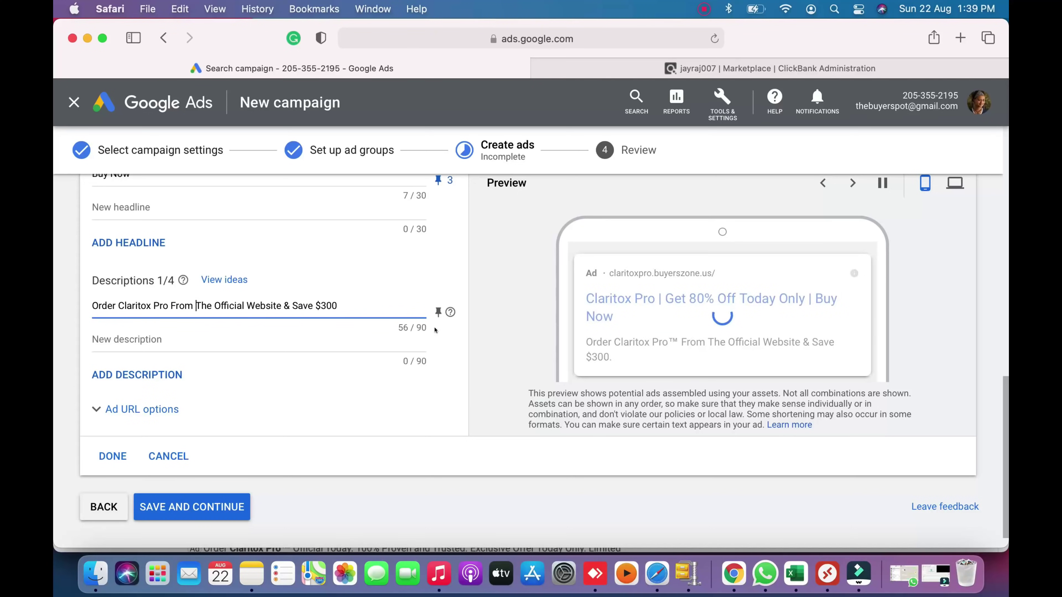
pyautogui.hotkey('alt', 'Right')
pyautogui.hotkey('alt', 'Right')
pyautogui.hotkey('alt', 'Right')
pyautogui.press('Right')
pyautogui.press('Right')
pyautogui.press('Right')
pyautogui.press('Right')
pyautogui.press('Right')
pyautogui.press('Right')
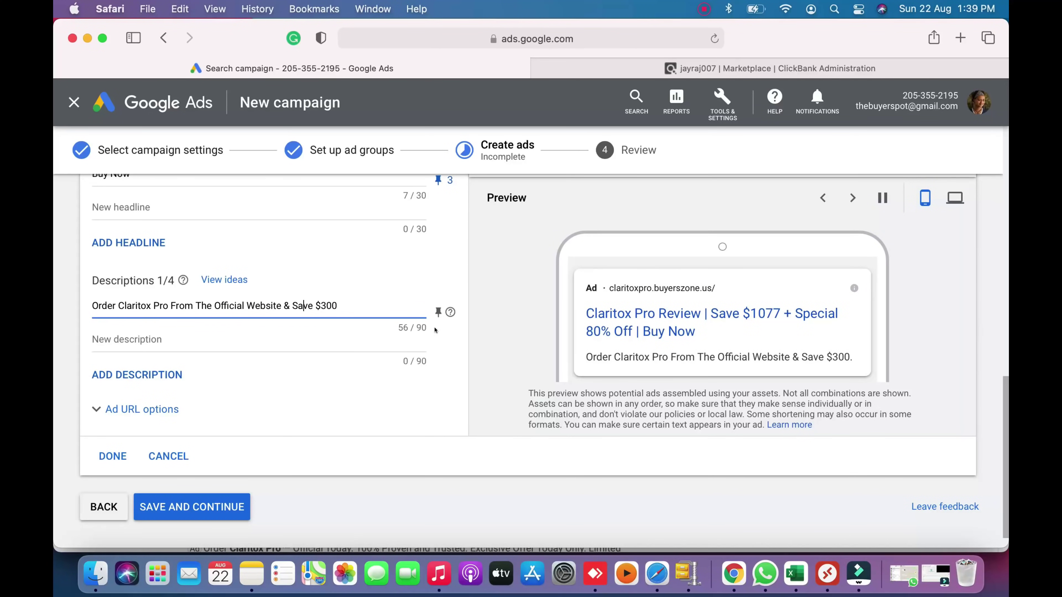
pyautogui.hotkey('shift', 'End')
pyautogui.write('80%')
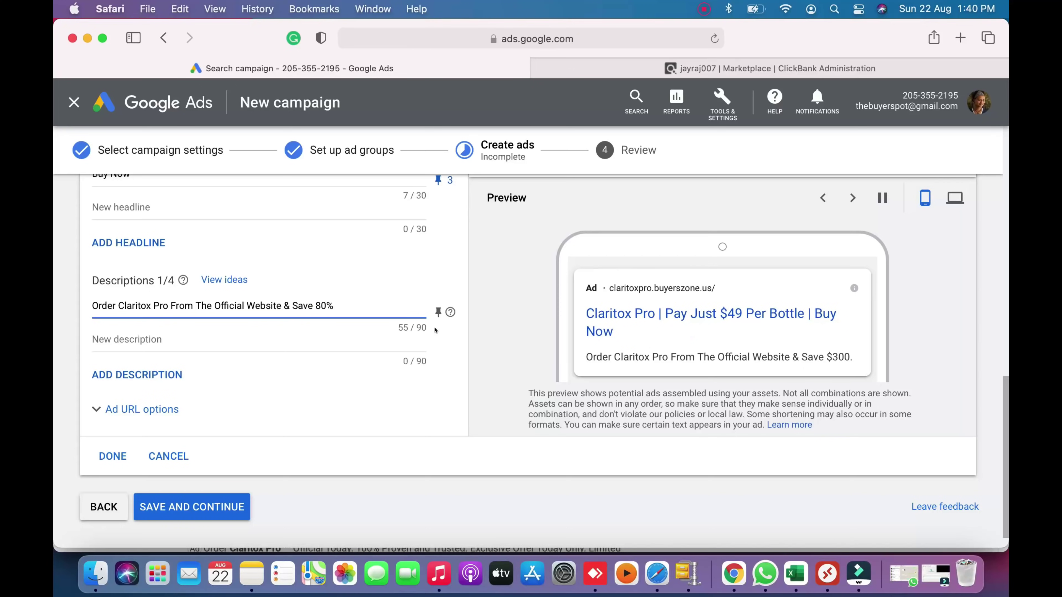
pyautogui.write(' With F')
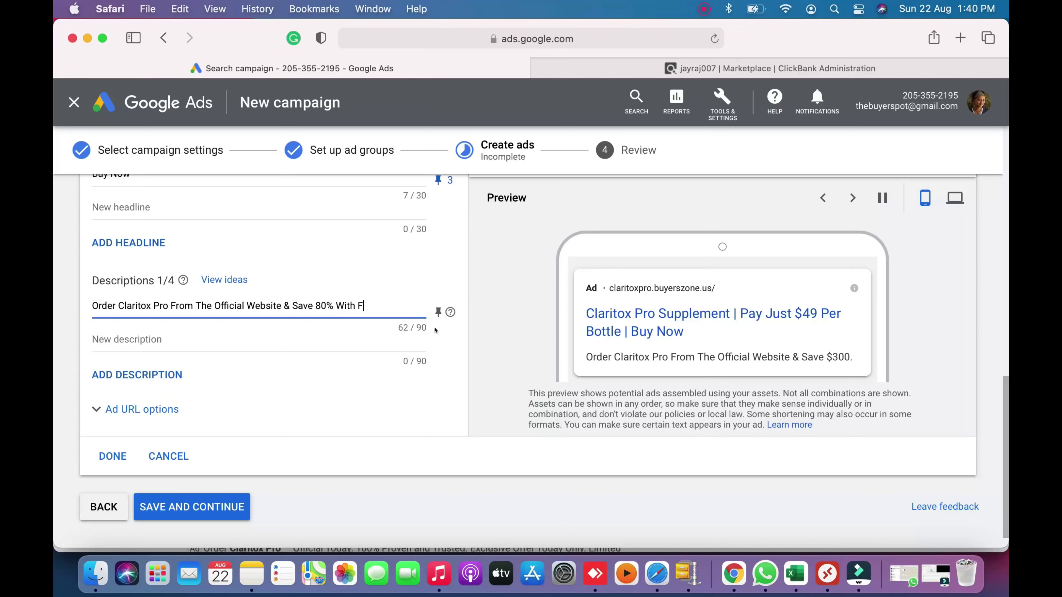
pyautogui.write('ree Shipping.')
# - Copy '60 Day Money Back Guarantee. Free Shipping Today. Order Now.' from the netlify ad
pyautogui.click(732, 571)
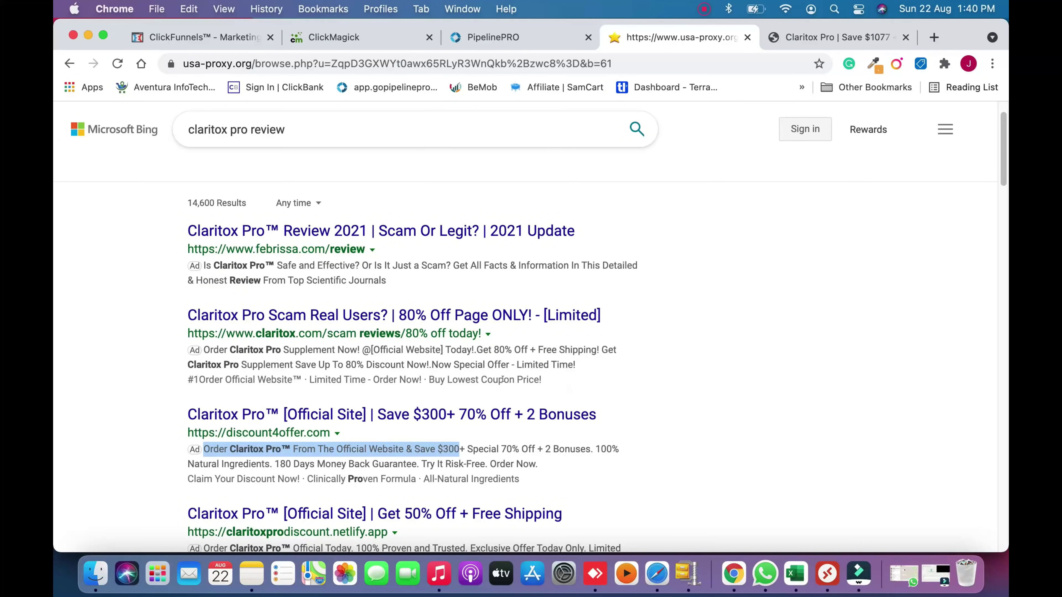
pyautogui.scroll(-3, 502, 378)
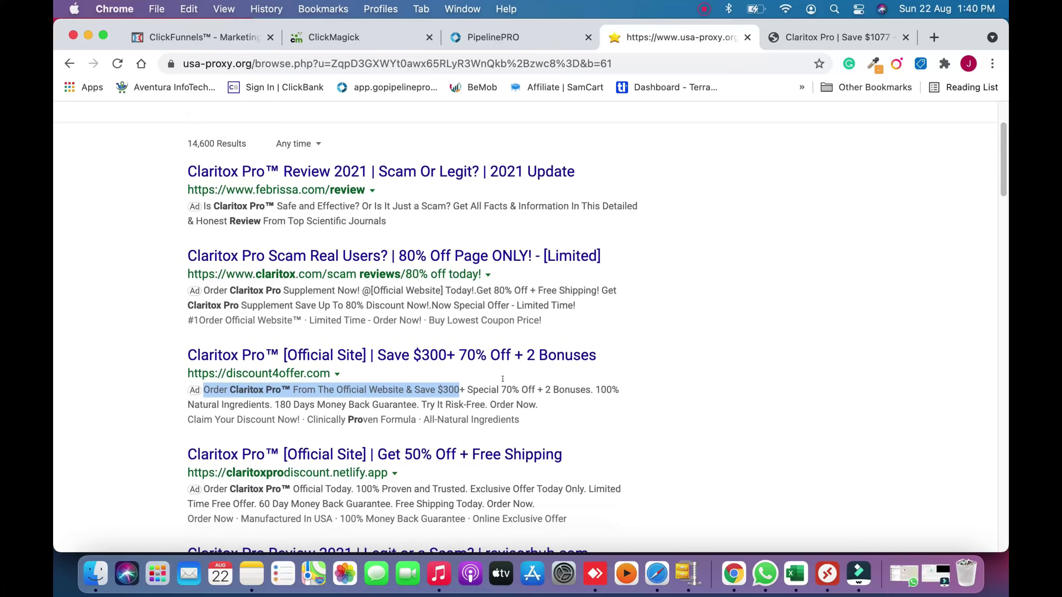
pyautogui.scroll(-3, 502, 379)
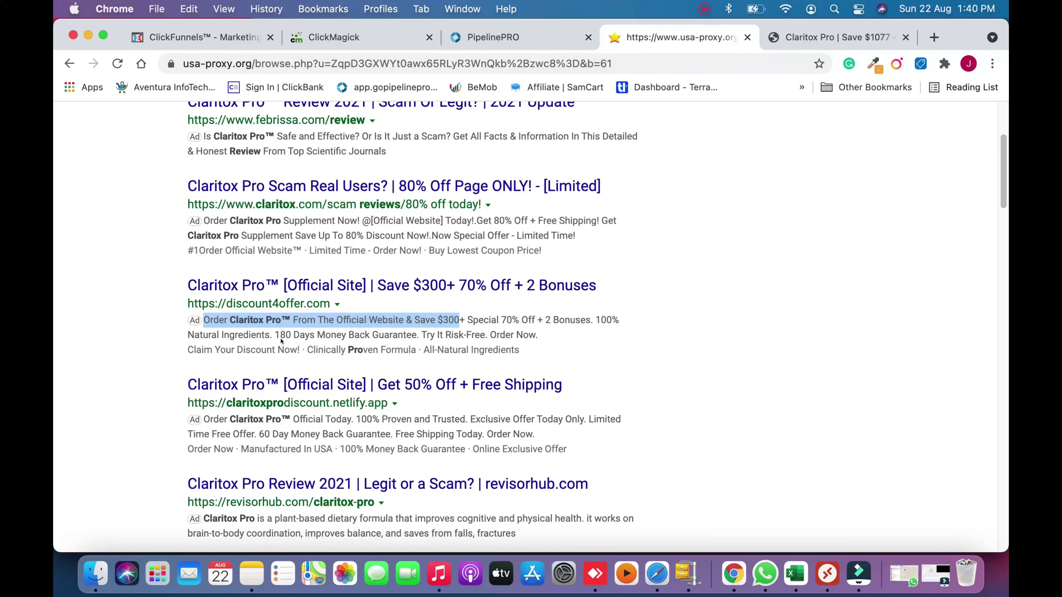
pyautogui.scroll(-2, 399, 406)
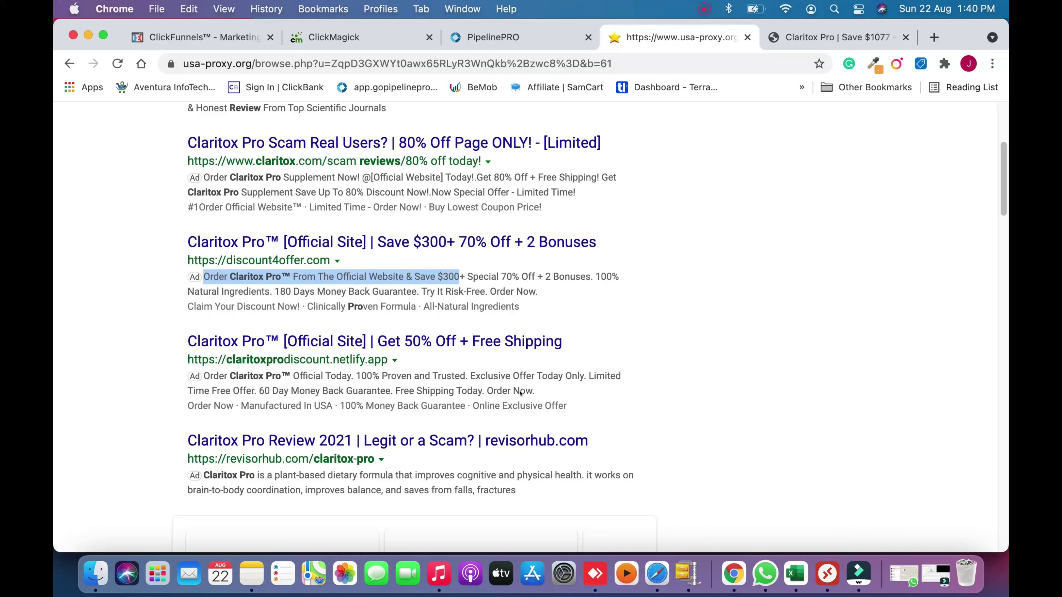
pyautogui.scroll(-1, 286, 404)
pyautogui.scroll(-2, 267, 389)
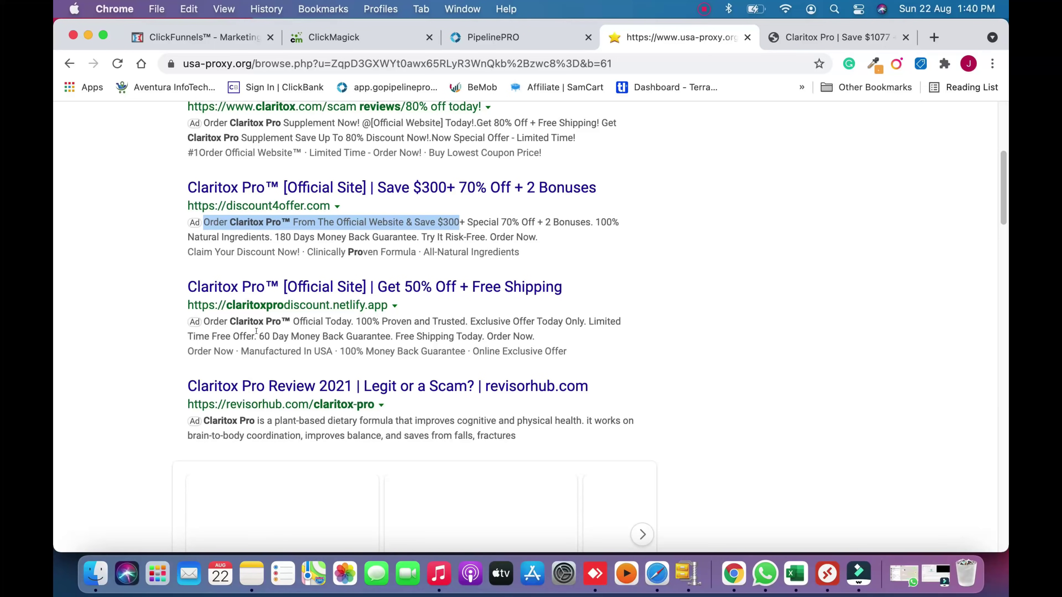
pyautogui.moveTo(257, 335); pyautogui.dragTo(539, 336)
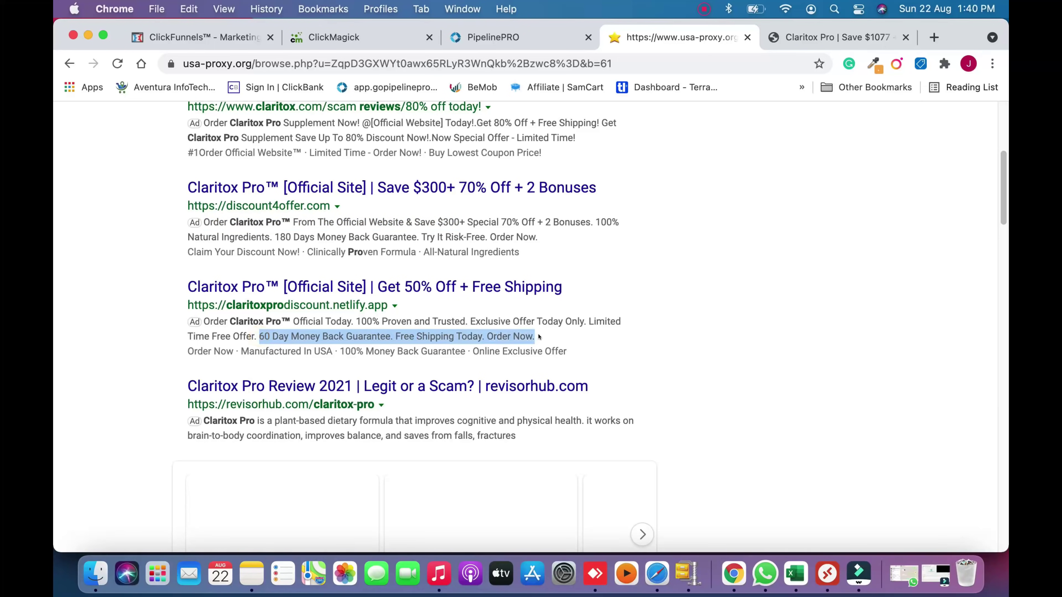
pyautogui.rightClick(437, 331)
pyautogui.click(460, 367)
pyautogui.scroll(-2, 396, 459)
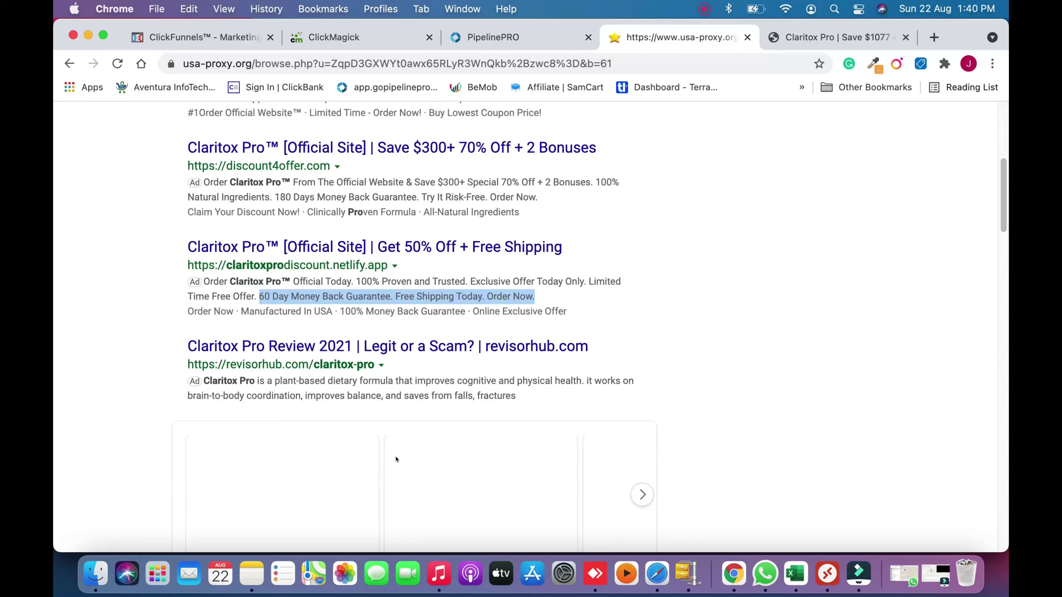
pyautogui.scroll(-5, 396, 459)
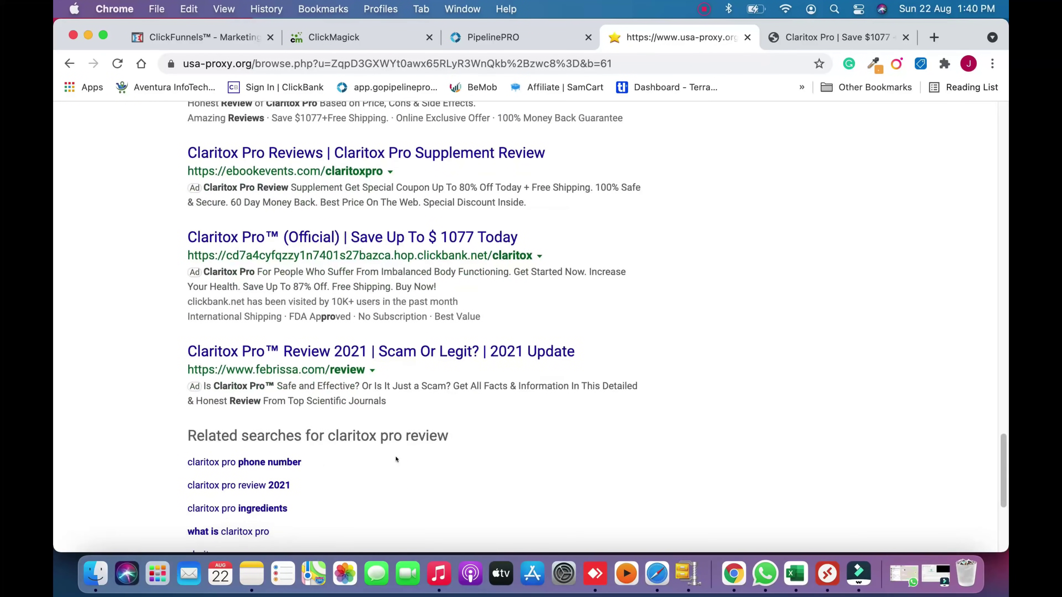
pyautogui.scroll(-2, 397, 460)
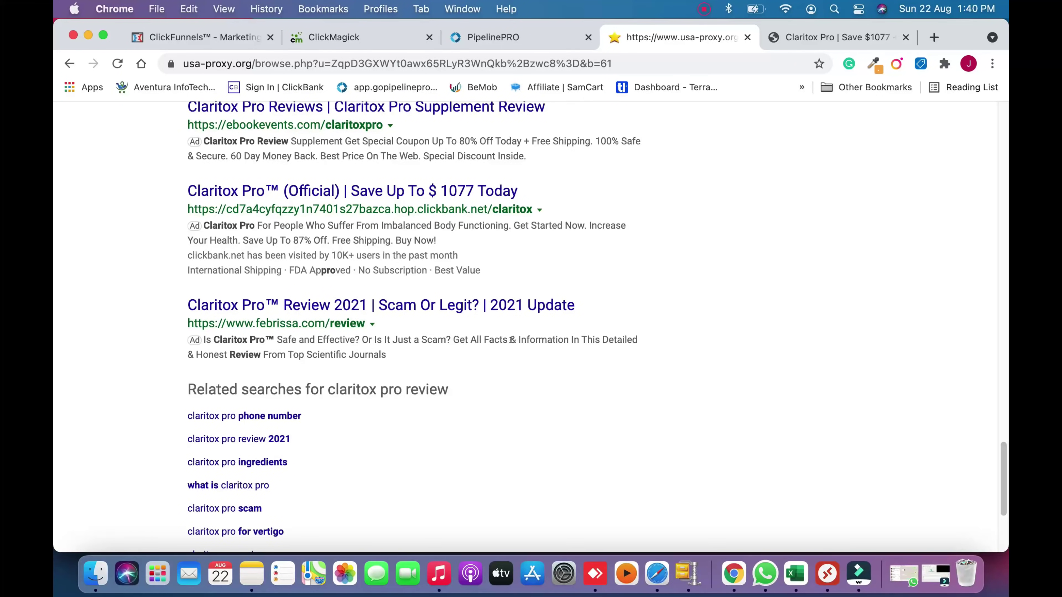
# - Paste the guarantee line as the second description, replacing 'Order Now.' with 'Get Your Claritox Pro Supplement Now.'
pyautogui.click(657, 573)
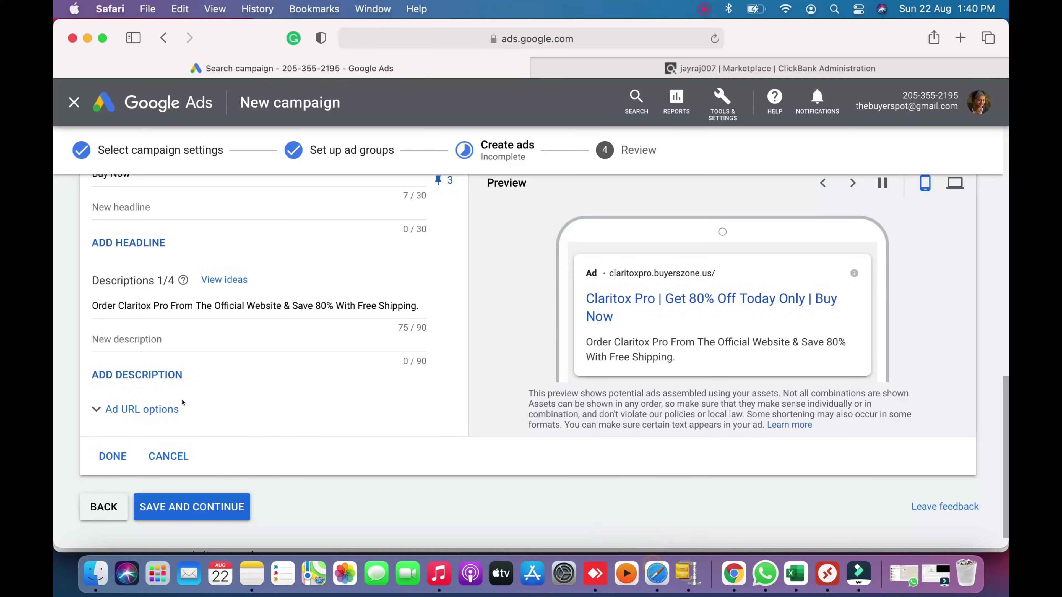
pyautogui.click(133, 337)
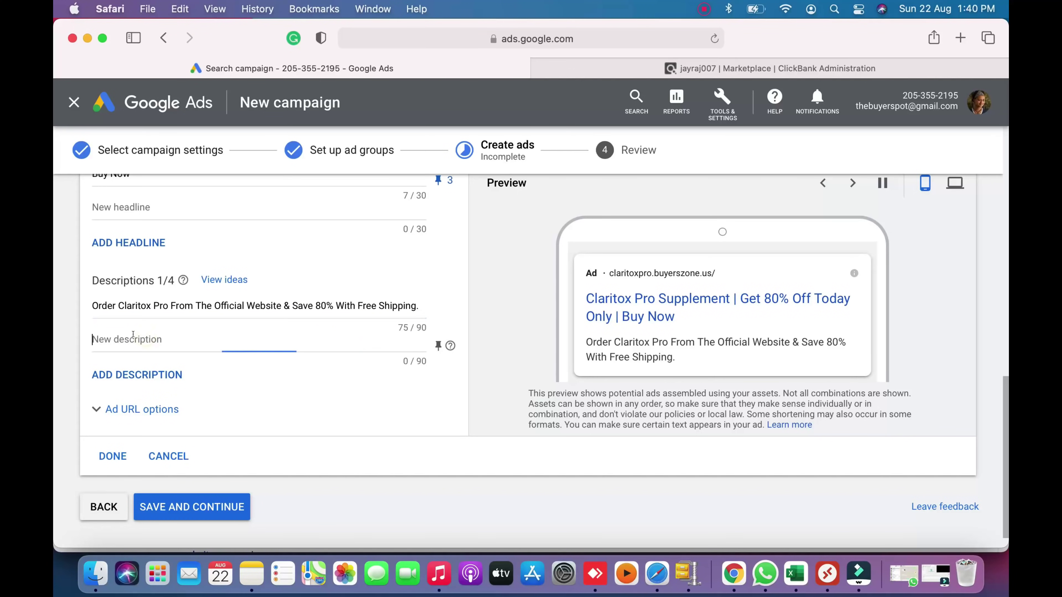
pyautogui.press('super+v')
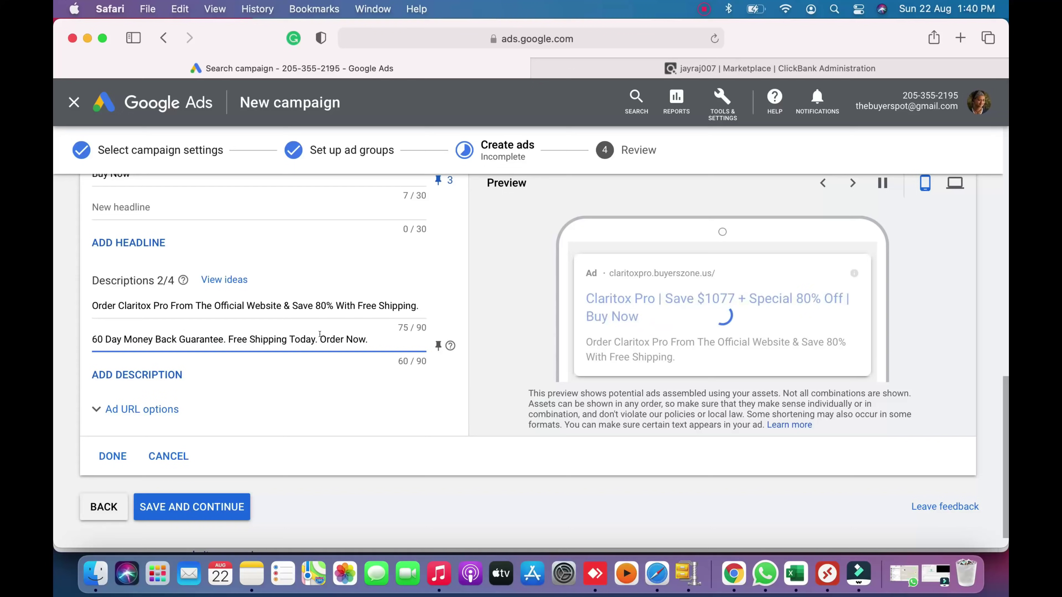
pyautogui.moveTo(320, 340); pyautogui.dragTo(369, 339)
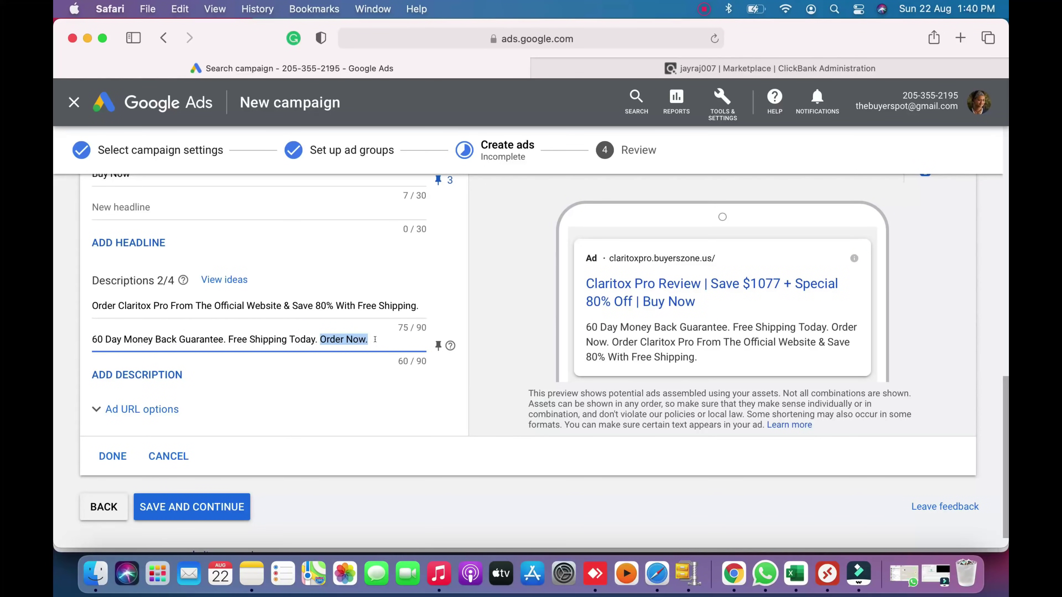
pyautogui.write('Get Your Cla')
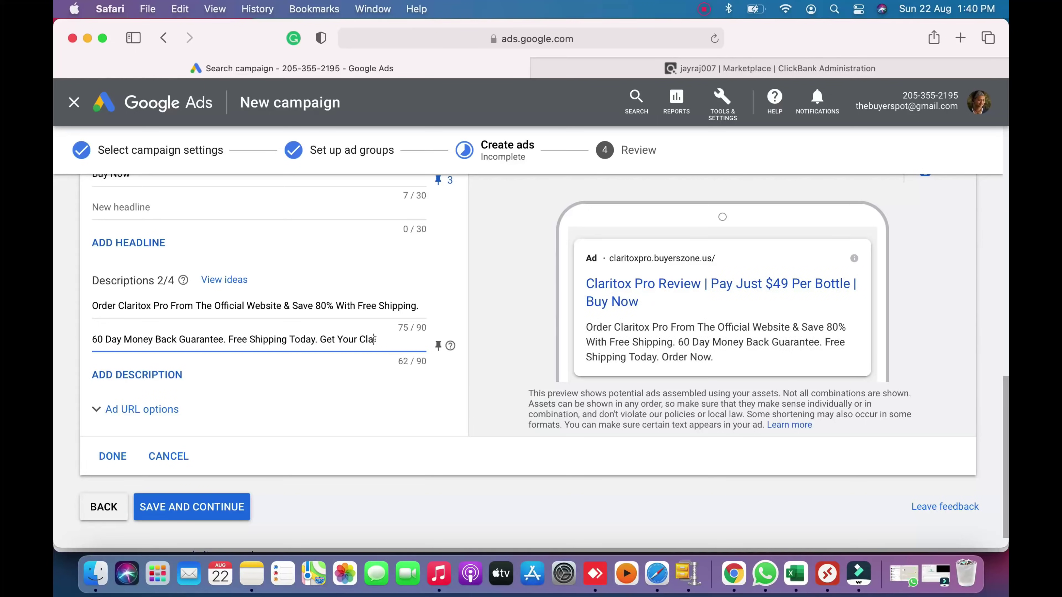
pyautogui.write('ritox Pro Supplement')
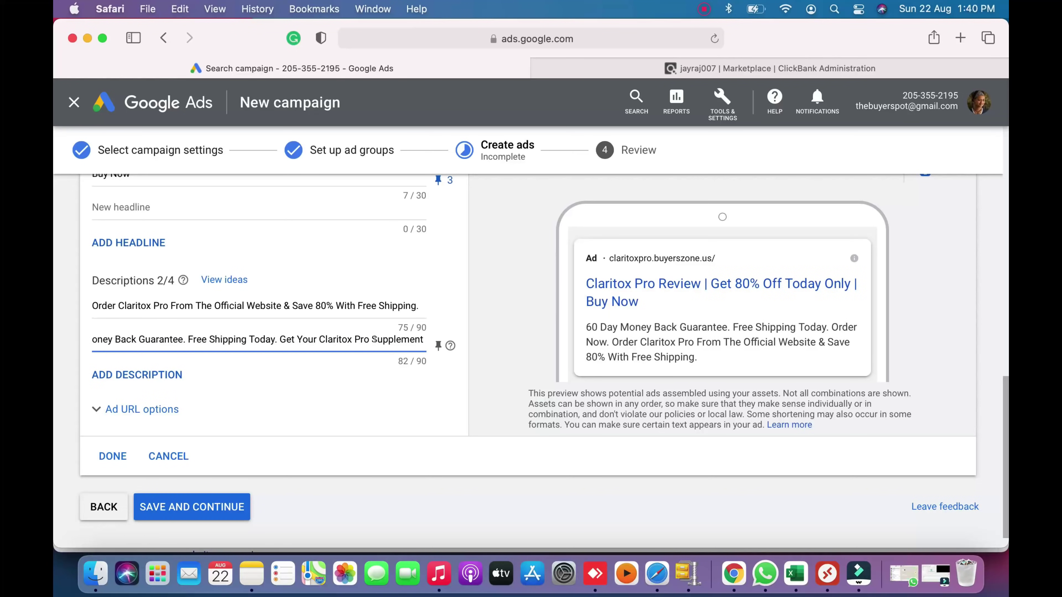
pyautogui.write(' Now.')
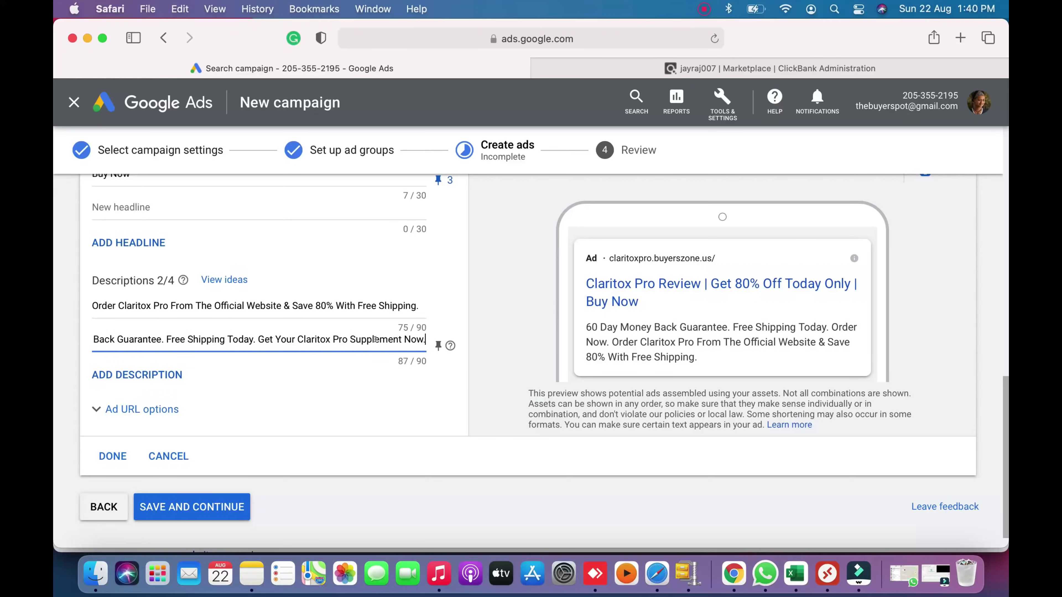
pyautogui.click(960, 291)
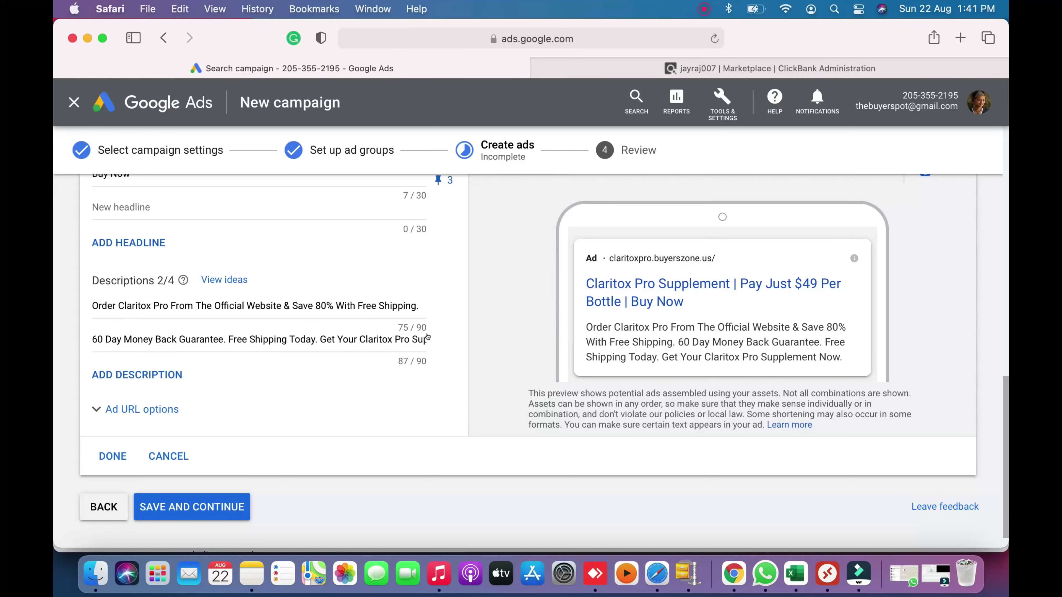
pyautogui.click(115, 306)
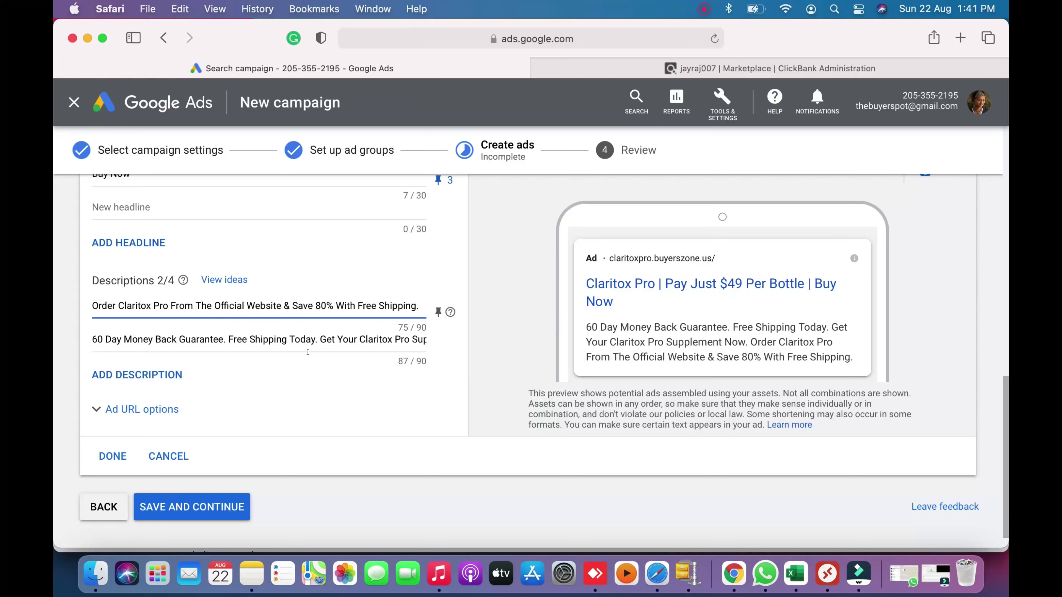
# - Pin the first description to position 1 and reselect the product name in the second description
pyautogui.click(443, 320)
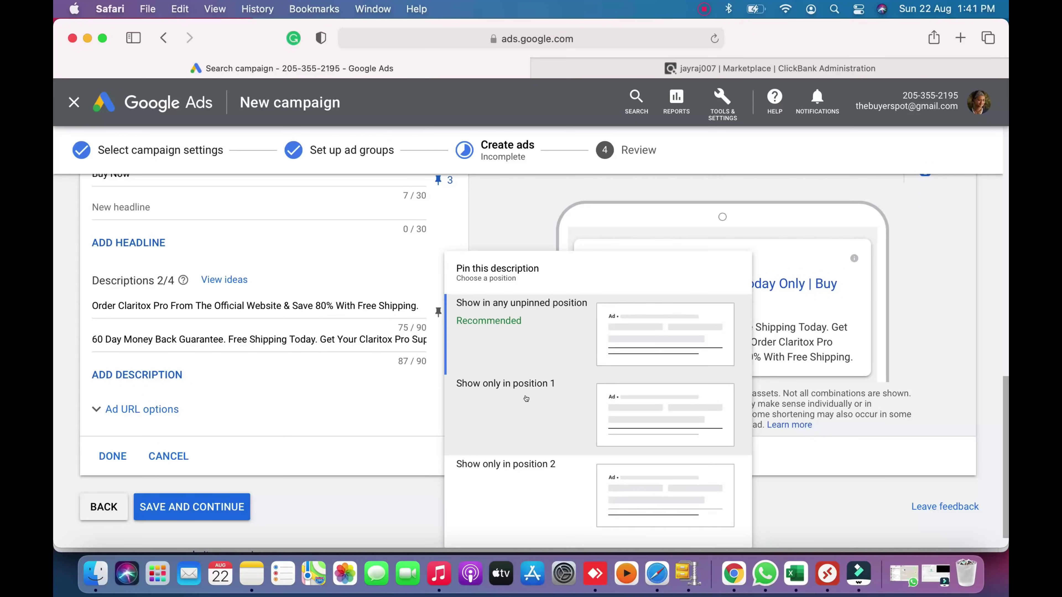
pyautogui.click(526, 398)
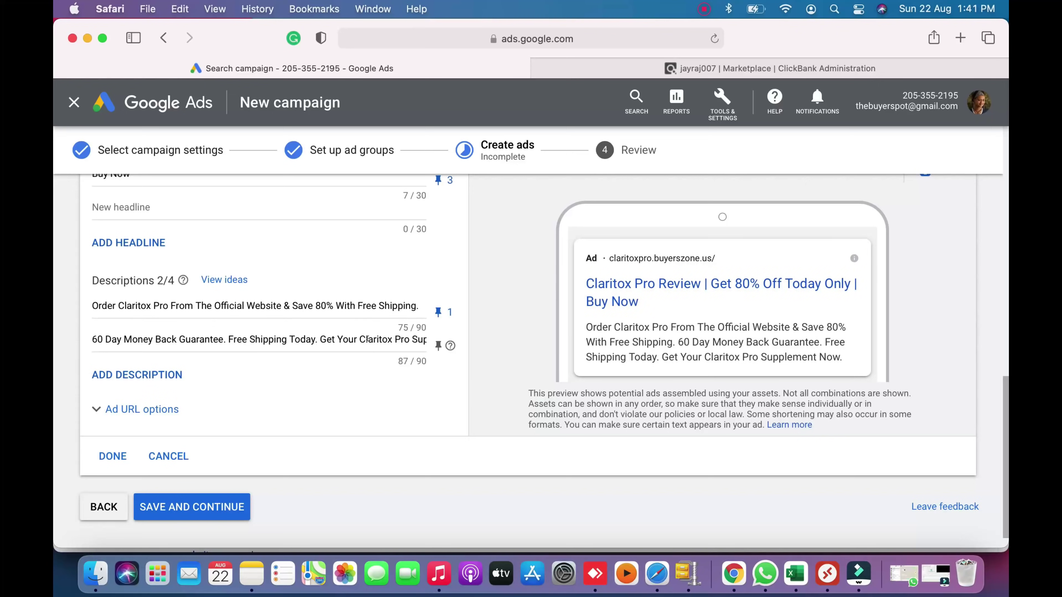
pyautogui.moveTo(357, 337); pyautogui.dragTo(399, 337)
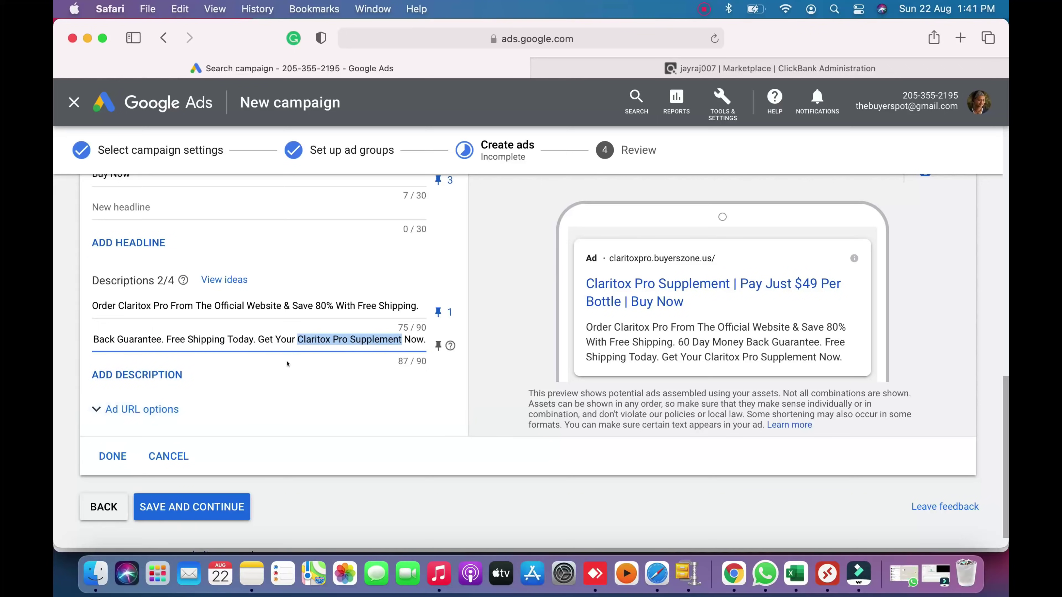
pyautogui.click(318, 339)
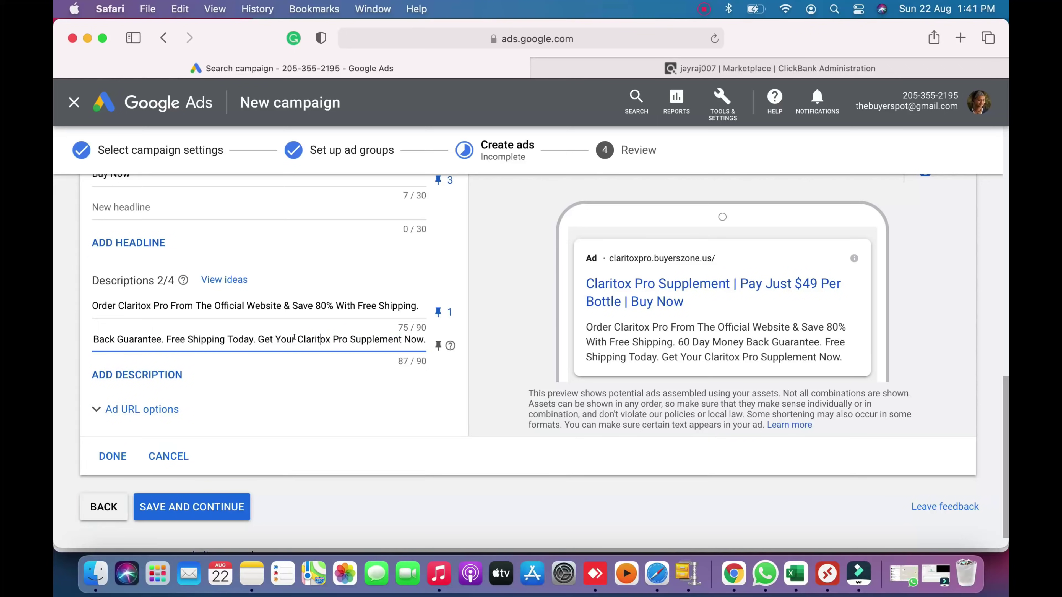
pyautogui.moveTo(295, 338); pyautogui.dragTo(393, 338)
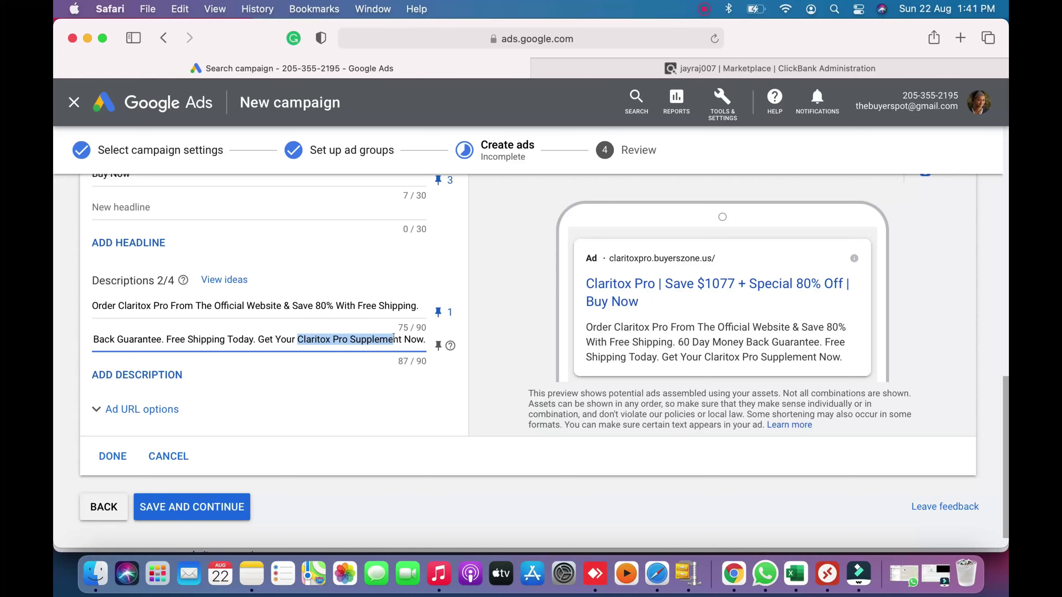
# - Check the Average ad strength rating, then save the ad and continue to Review
pyautogui.click(538, 334)
pyautogui.scroll(8, 516, 305)
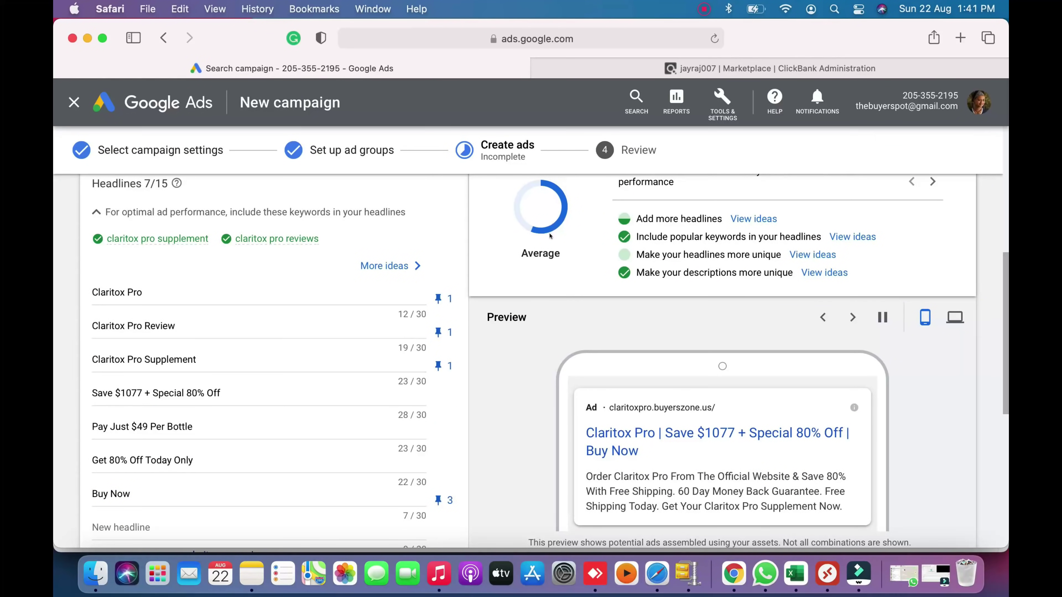
pyautogui.scroll(6, 550, 236)
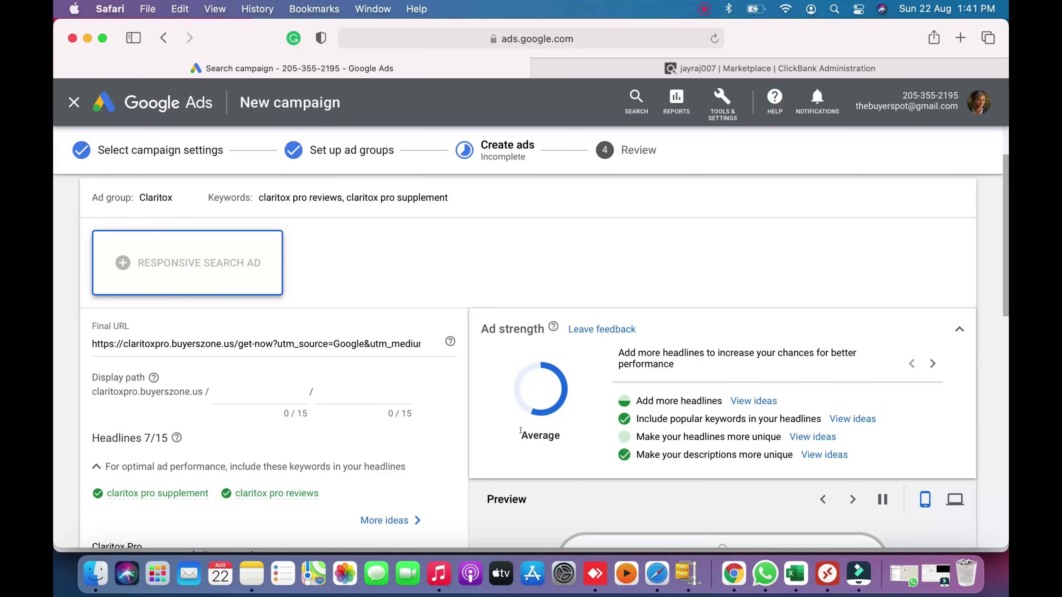
pyautogui.moveTo(520, 431); pyautogui.dragTo(560, 437)
pyautogui.scroll(-5, 535, 206)
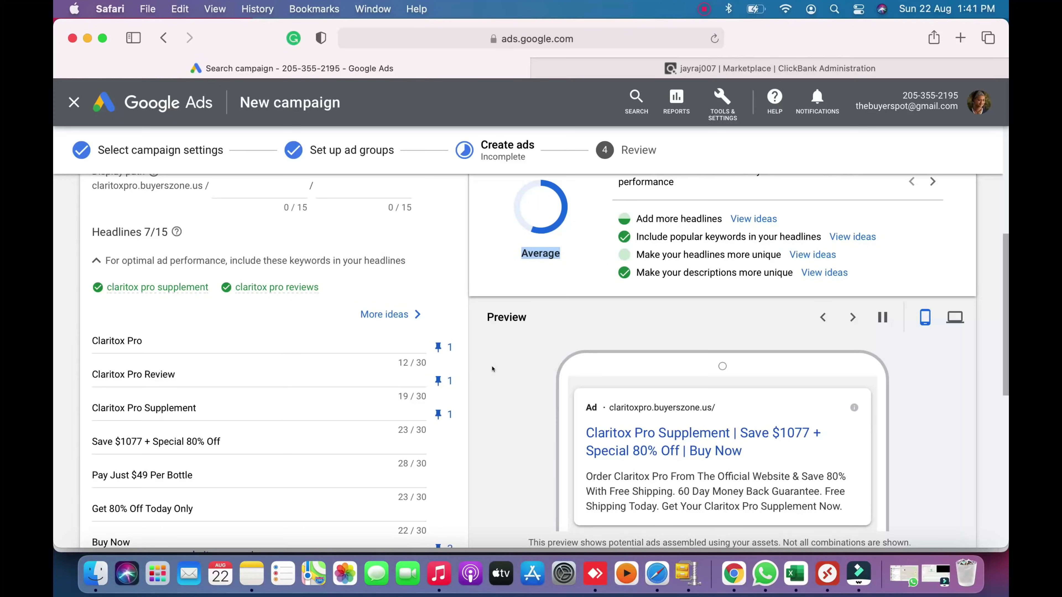
pyautogui.scroll(-1, 518, 423)
pyautogui.scroll(-8, 512, 404)
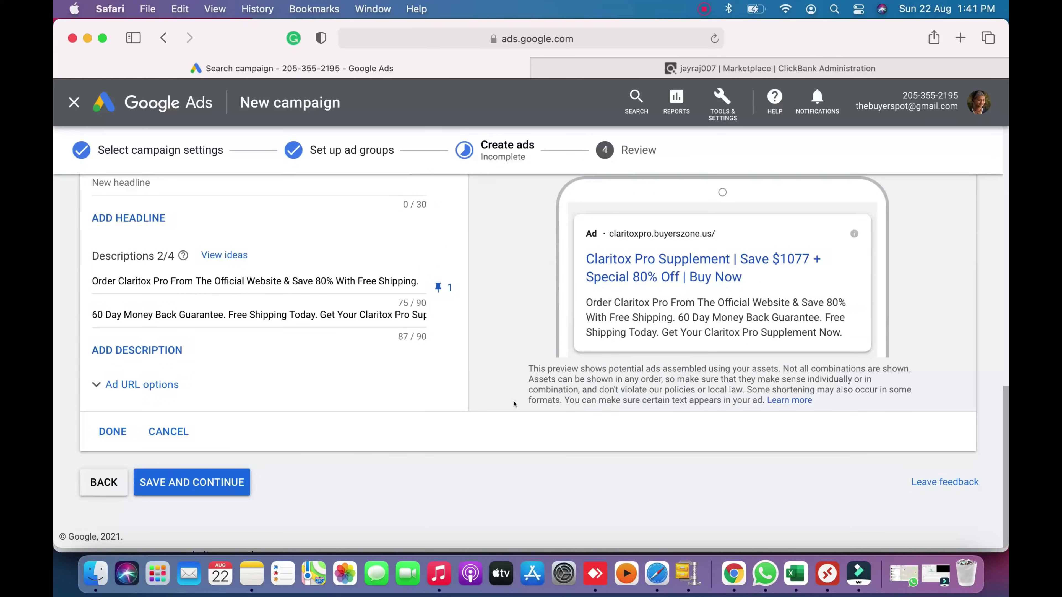
pyautogui.click(191, 481)
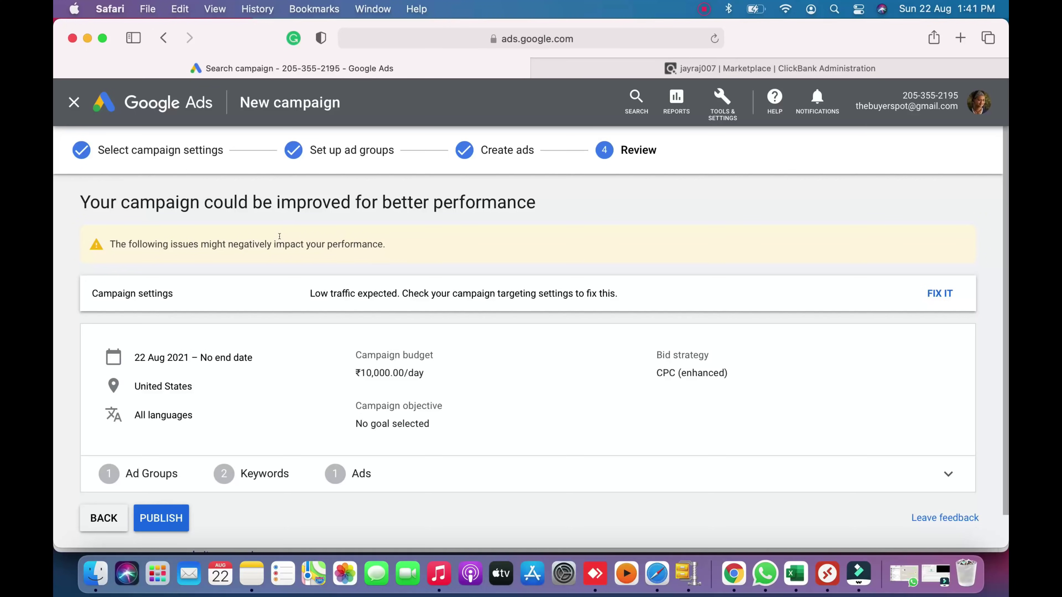
# - Publish the ClaritoxPro search campaign from the Review page and let its Overview load
pyautogui.scroll(-2, 416, 339)
pyautogui.click(166, 478)
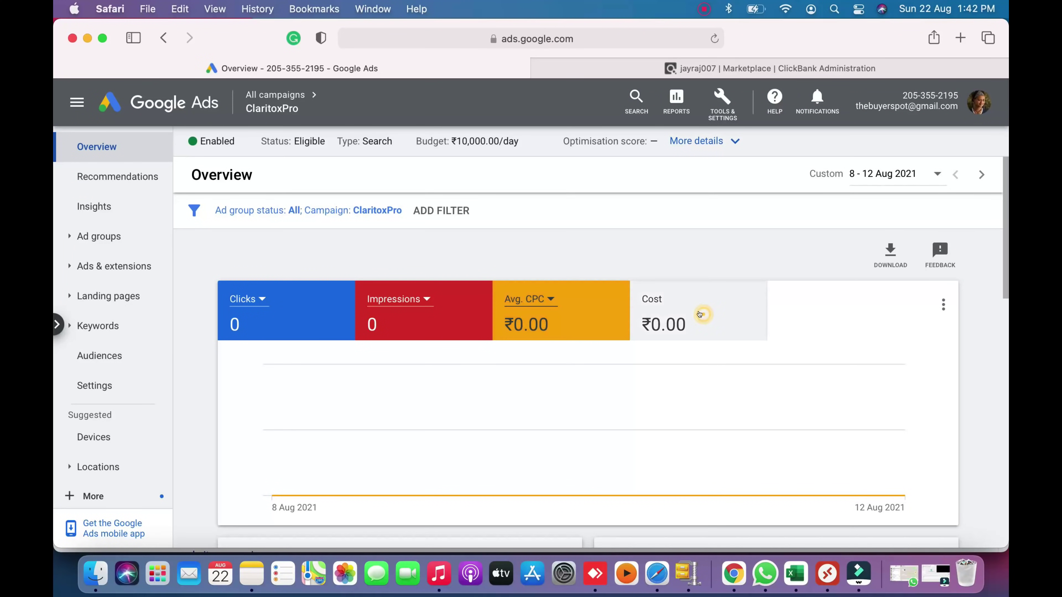
pyautogui.click(699, 313)
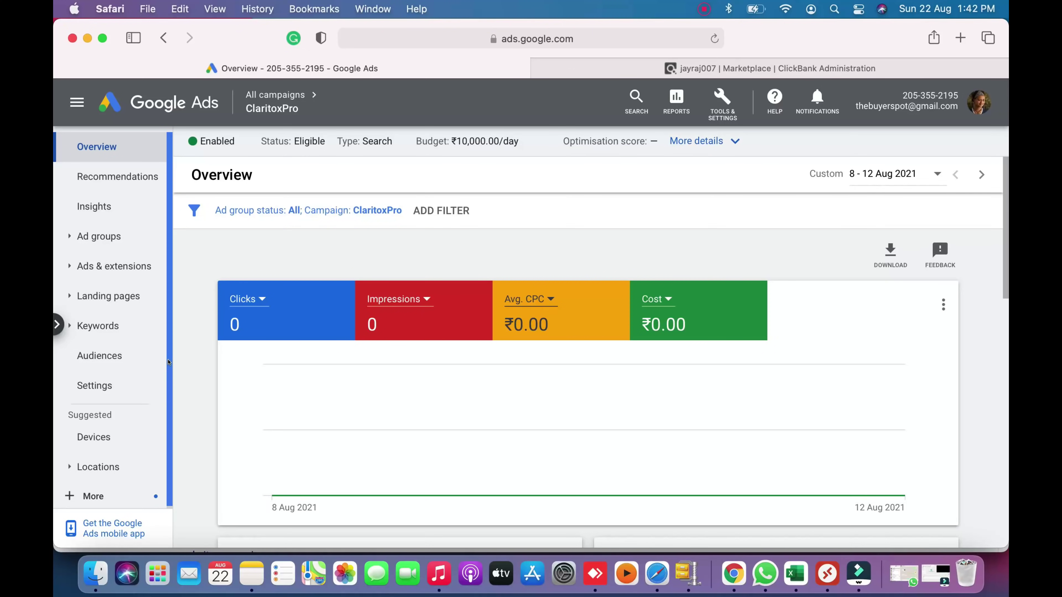
pyautogui.moveTo(168, 362); pyautogui.dragTo(169, 374)
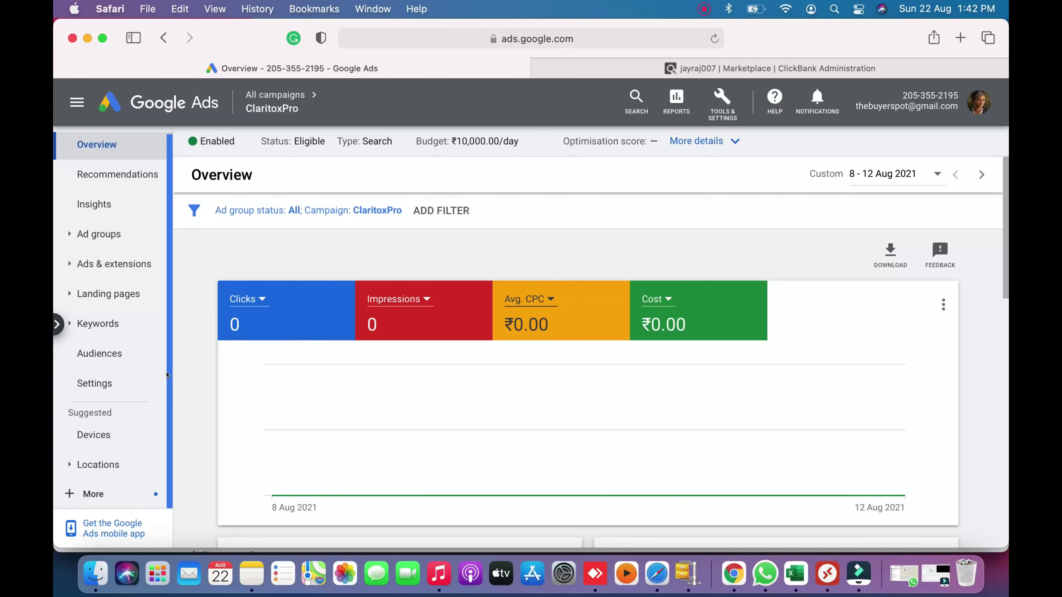
# - In the Devices report, select Tablets and Mobile Phones and start changing their bid adjustments
pyautogui.click(95, 436)
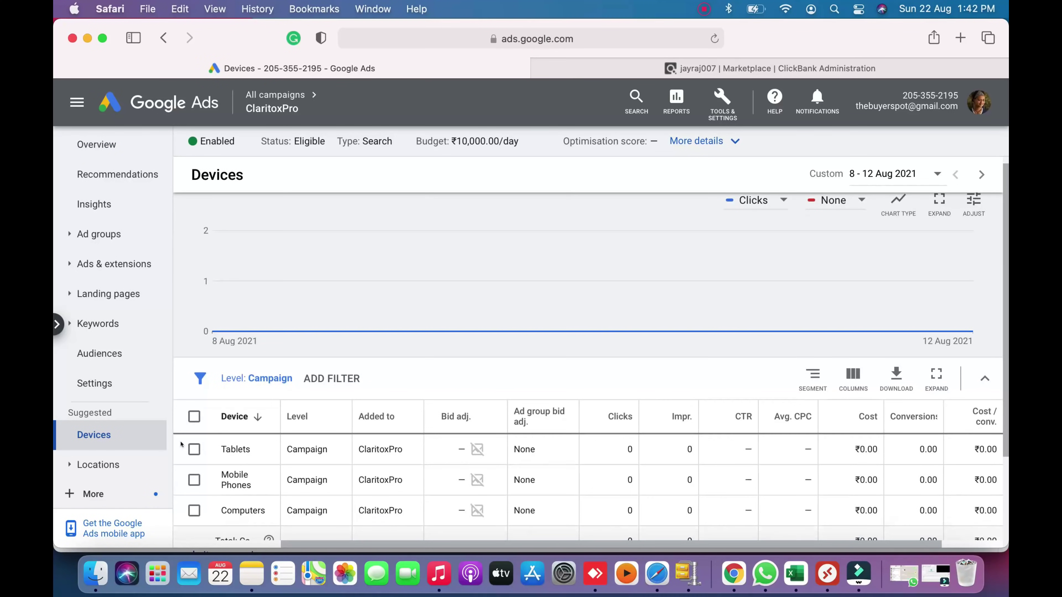
pyautogui.scroll(-5, 188, 418)
pyautogui.click(194, 348)
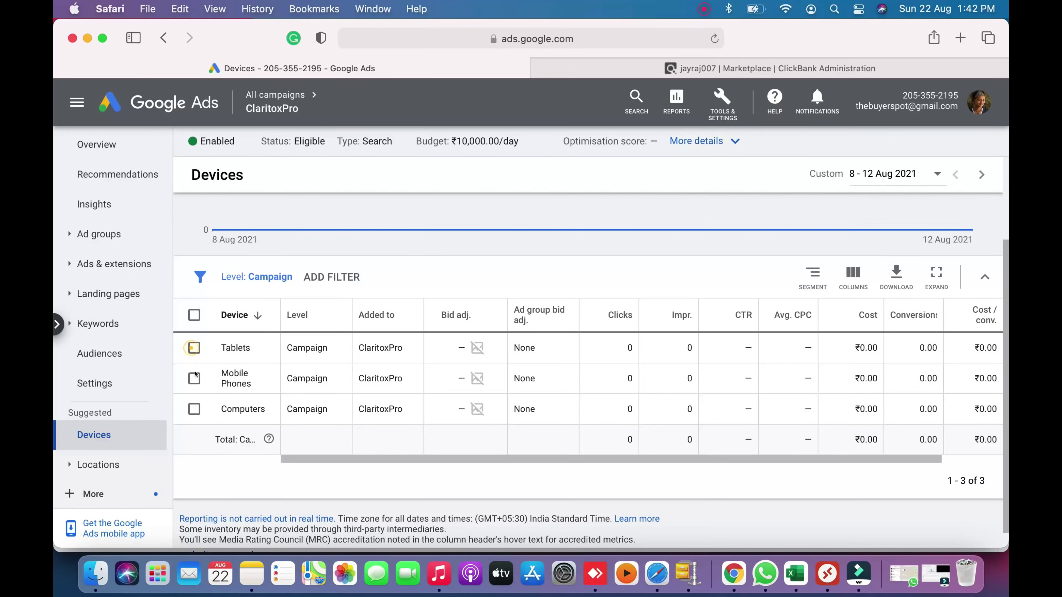
pyautogui.click(193, 378)
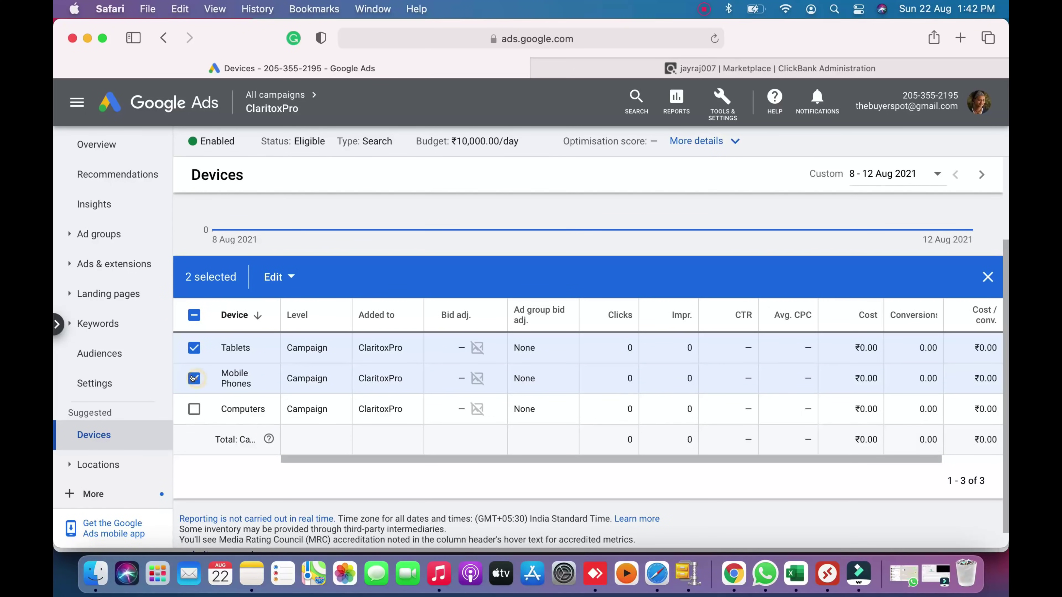
pyautogui.click(286, 284)
pyautogui.click(287, 308)
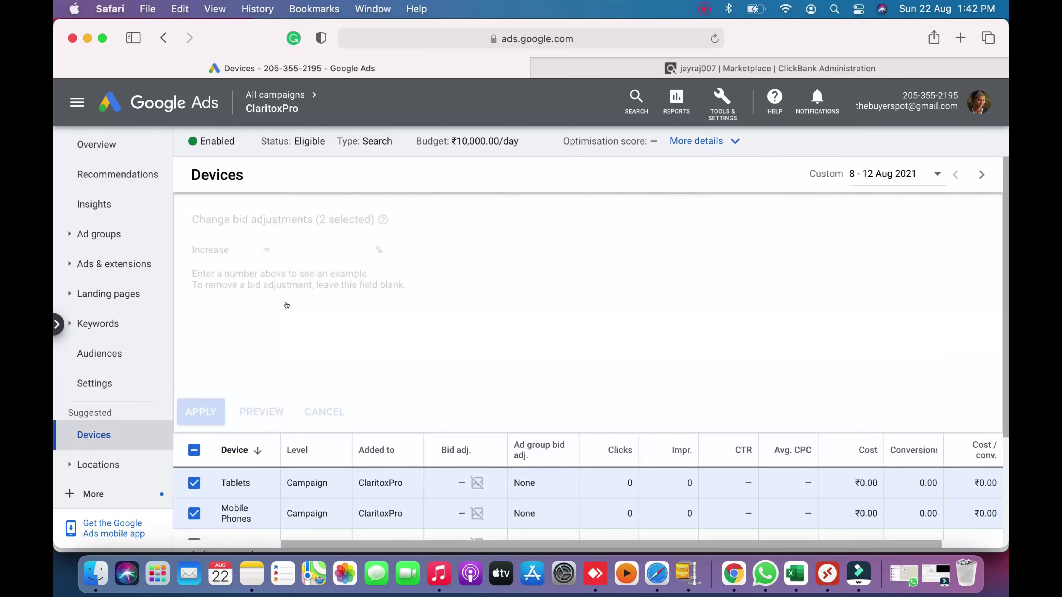
# - Apply a 100% bid decrease to Tablets and Mobile Phones
pyautogui.click(241, 249)
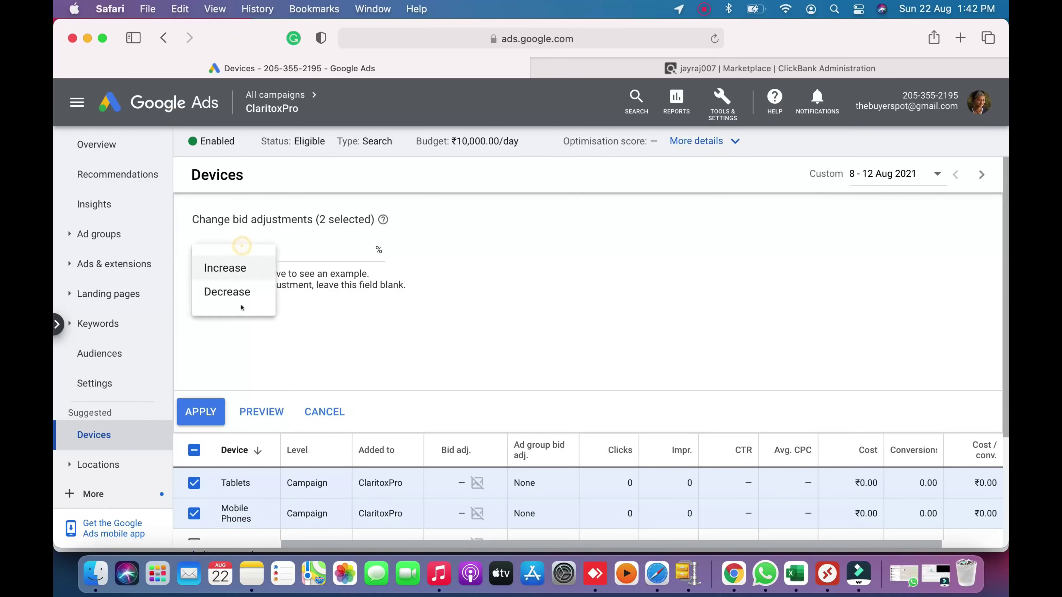
pyautogui.click(234, 298)
pyautogui.click(332, 244)
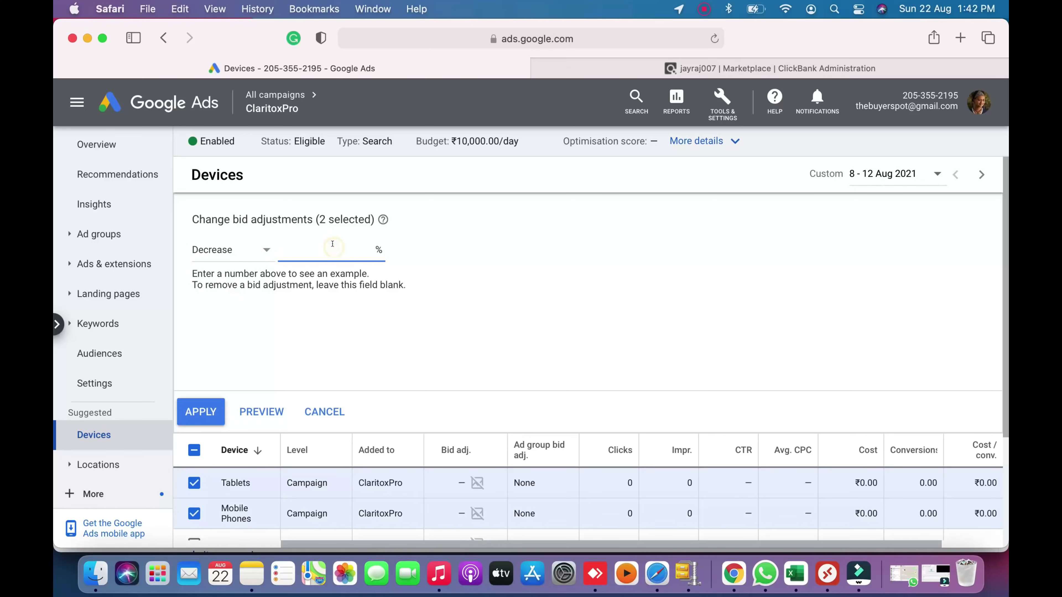
pyautogui.write('10')
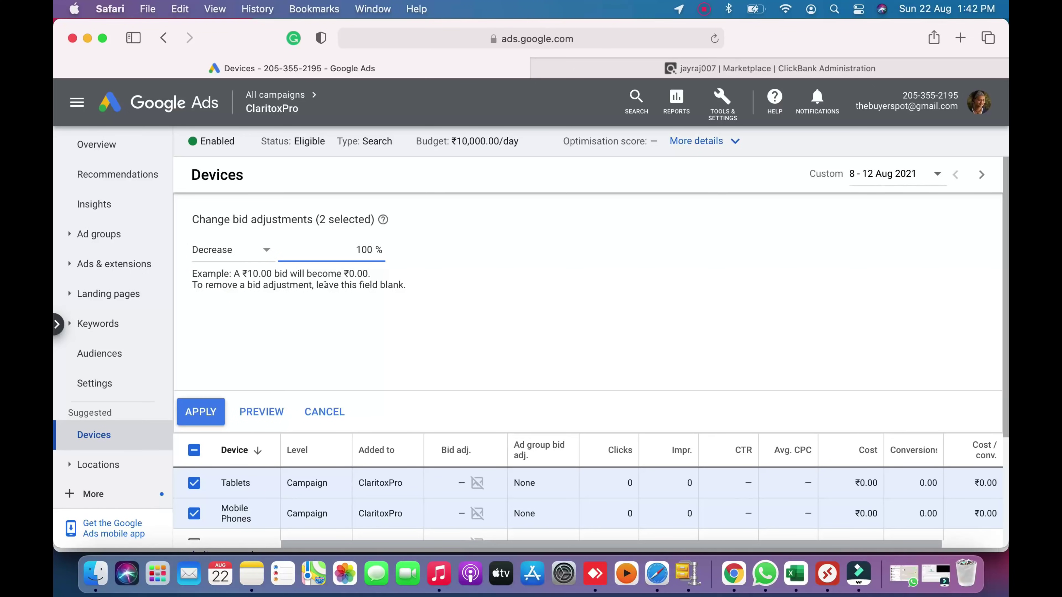
pyautogui.write('0')
pyautogui.click(197, 405)
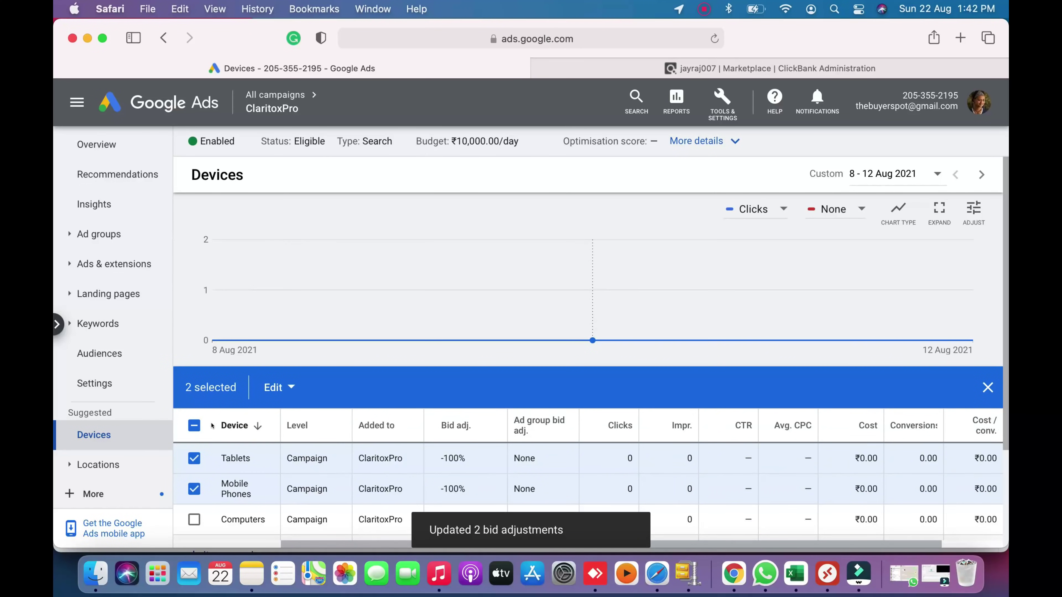
pyautogui.scroll(-1, 212, 425)
pyautogui.click(194, 407)
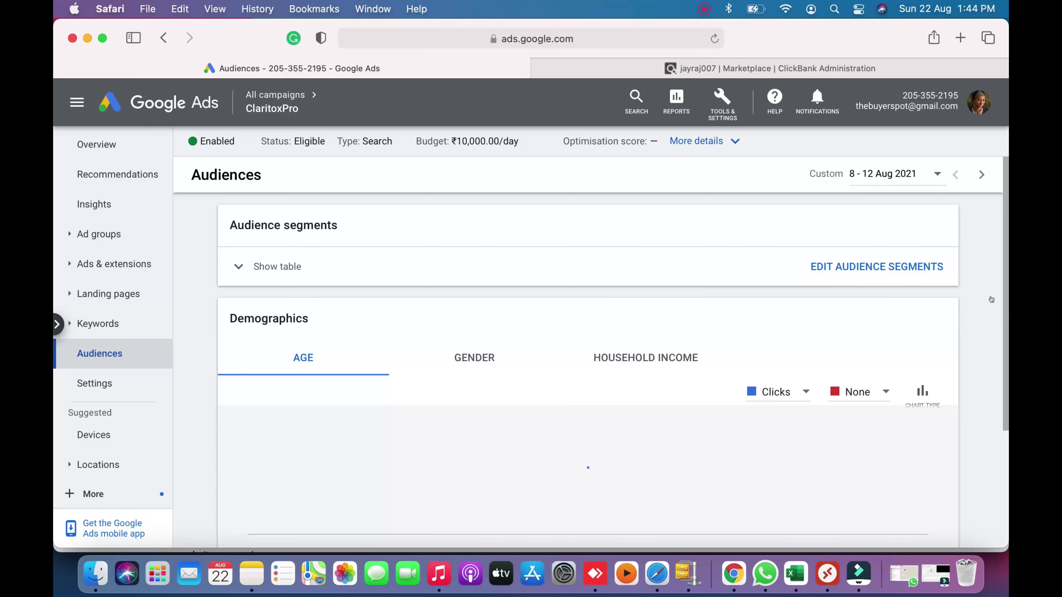
# - Close Safari's significant-memory banner and bring the Demographics age chart into view
pyautogui.scroll(-5, 1001, 337)
pyautogui.click(1003, 362)
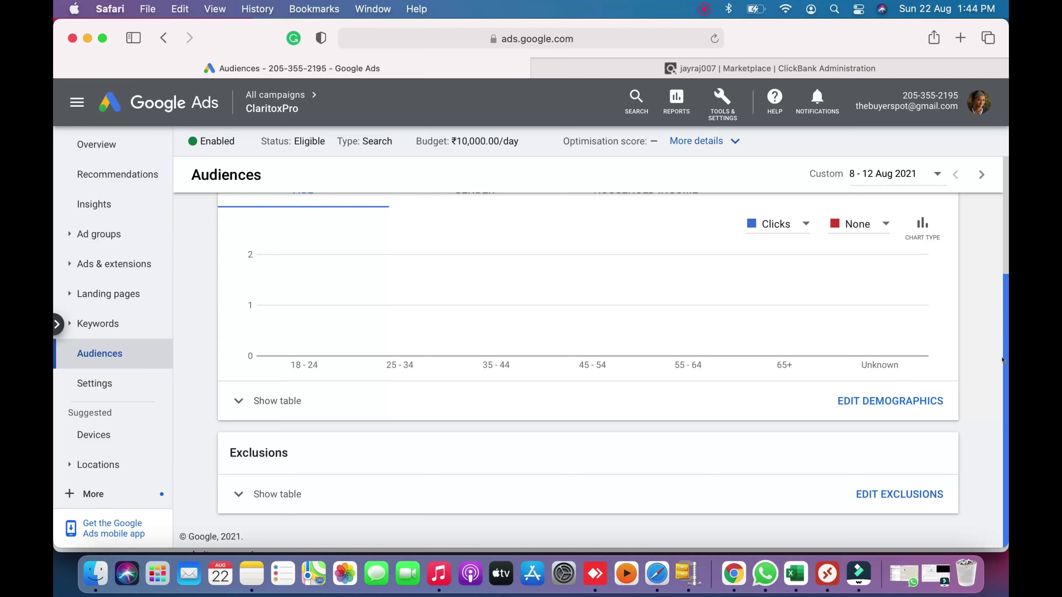
pyautogui.scroll(3, 1004, 300)
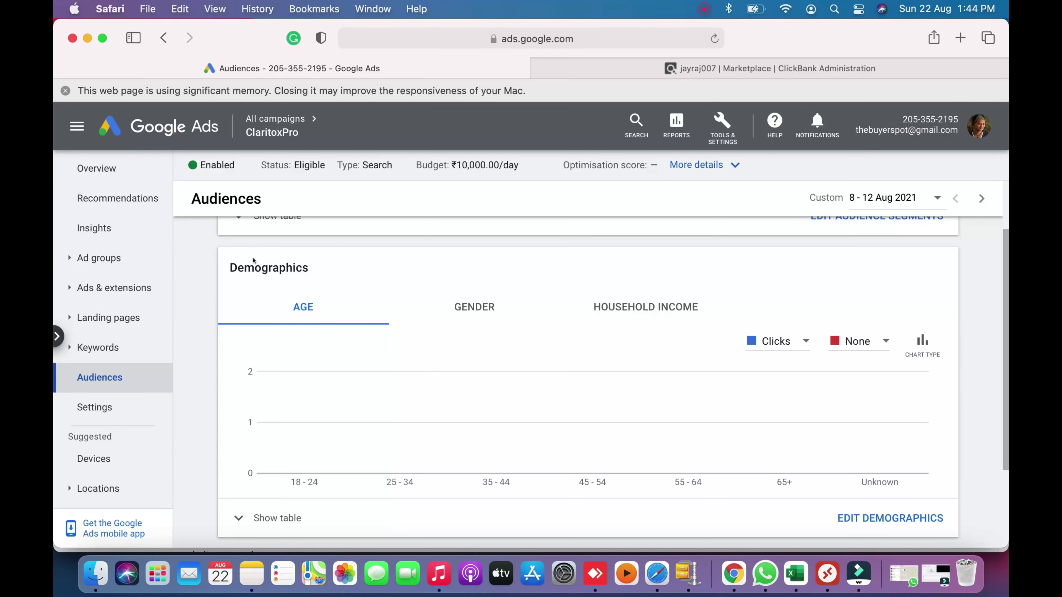
pyautogui.click(65, 91)
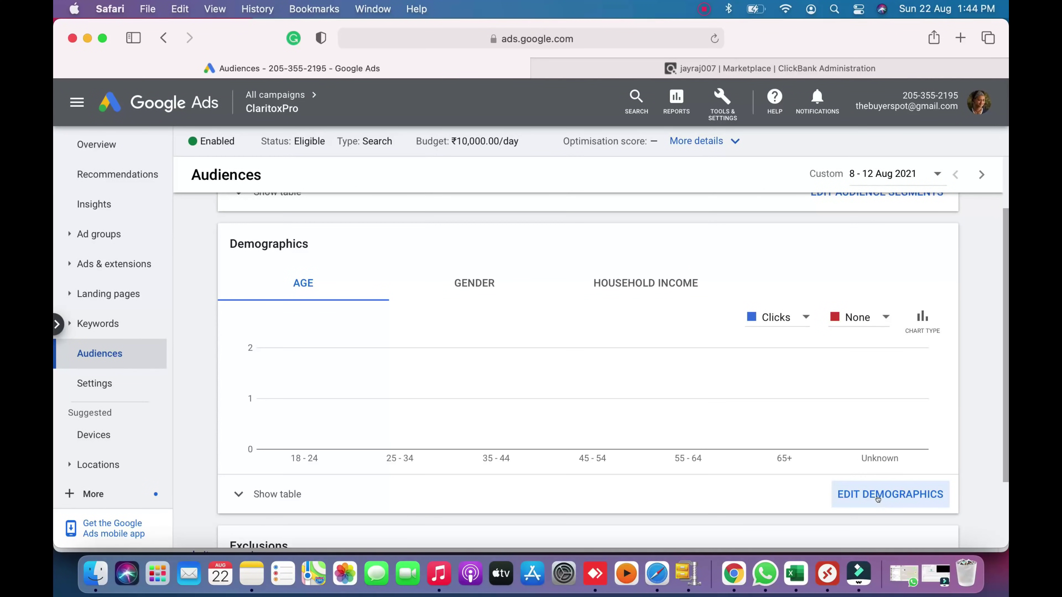
# - Open Edit demographics and choose the Claritox ad group of the ClaritoxPro campaign
pyautogui.click(868, 494)
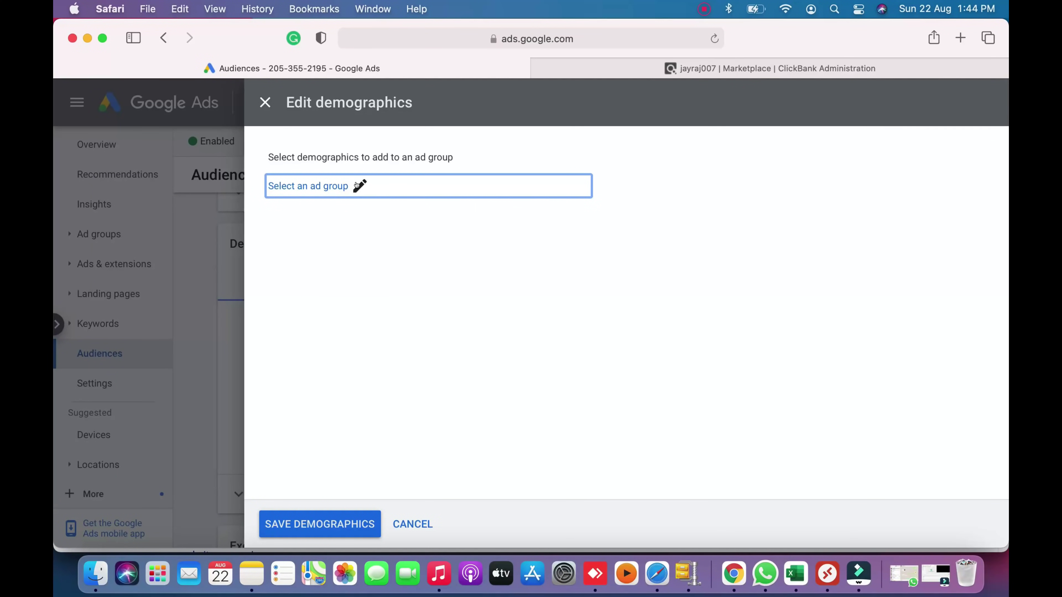
pyautogui.click(360, 185)
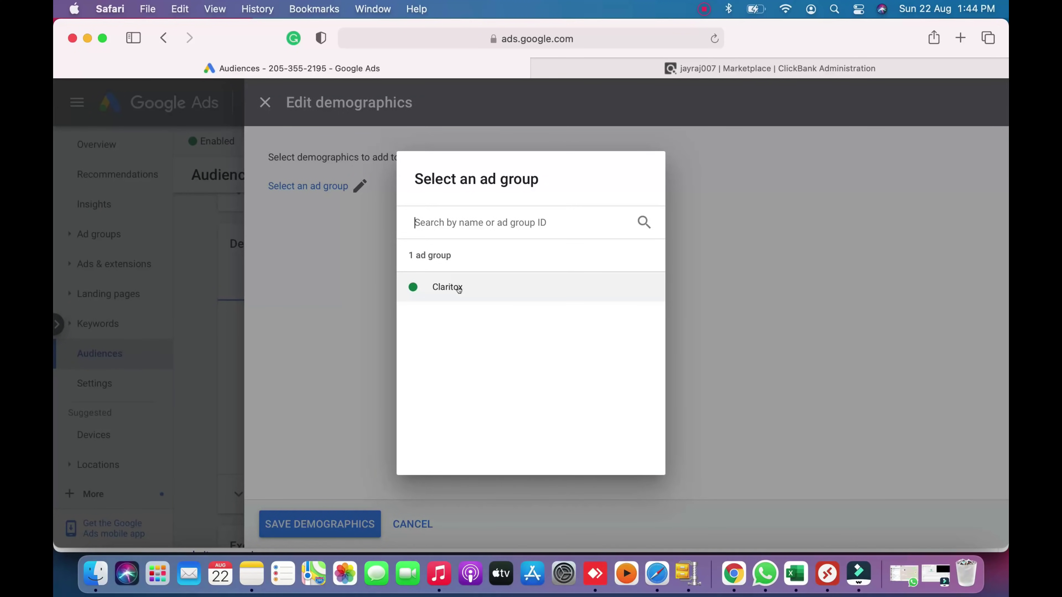
pyautogui.click(442, 284)
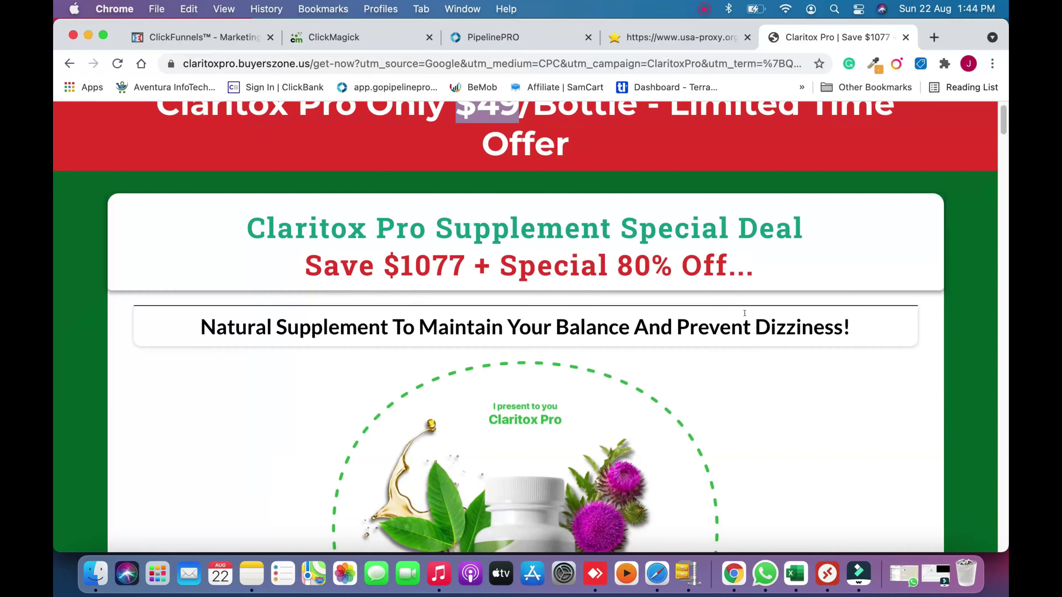
pyautogui.click(801, 319)
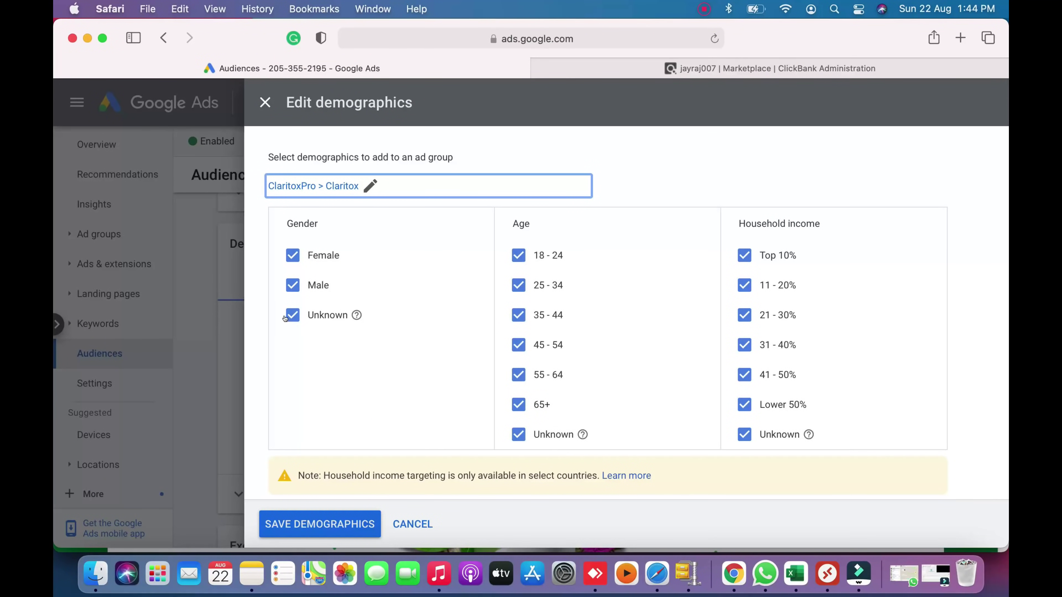
# - Uncheck Unknown gender, ages 18-24, 25-34 and Unknown, and Lower 50% and 41-50% income, then save
pyautogui.click(286, 318)
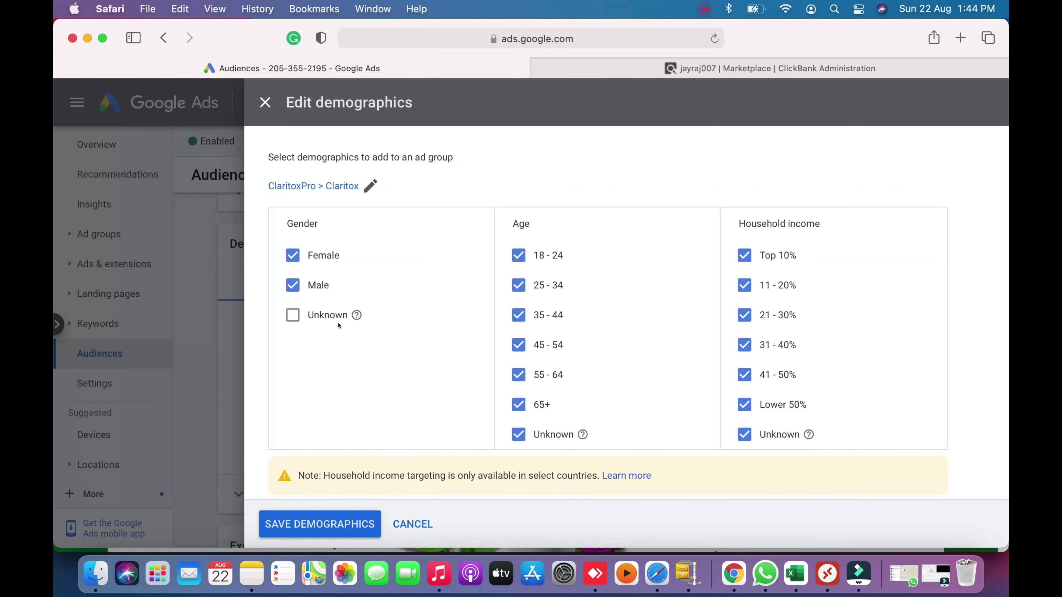
pyautogui.click(356, 315)
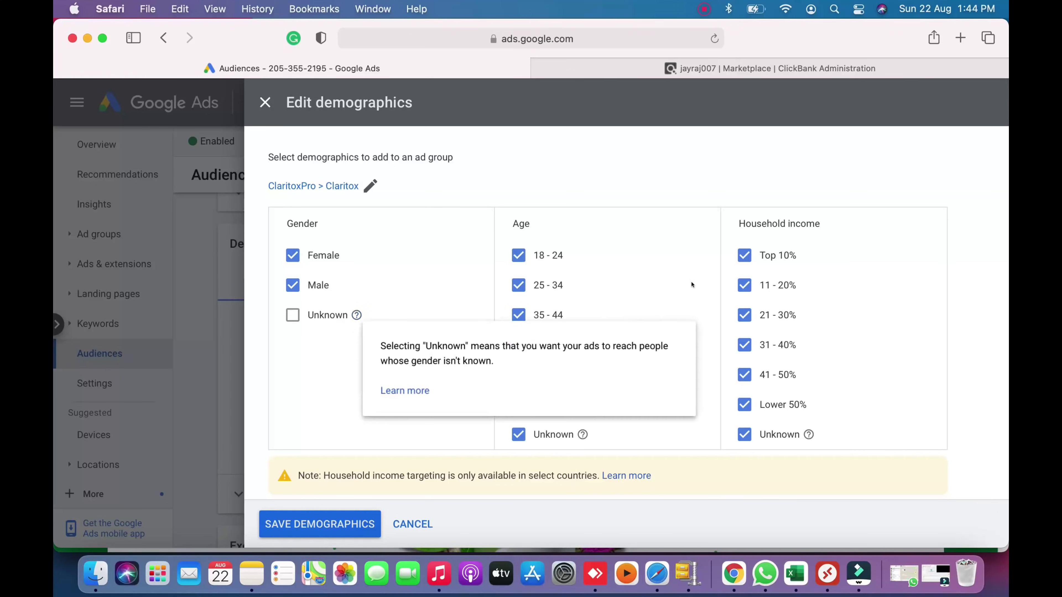
pyautogui.click(515, 252)
pyautogui.click(513, 285)
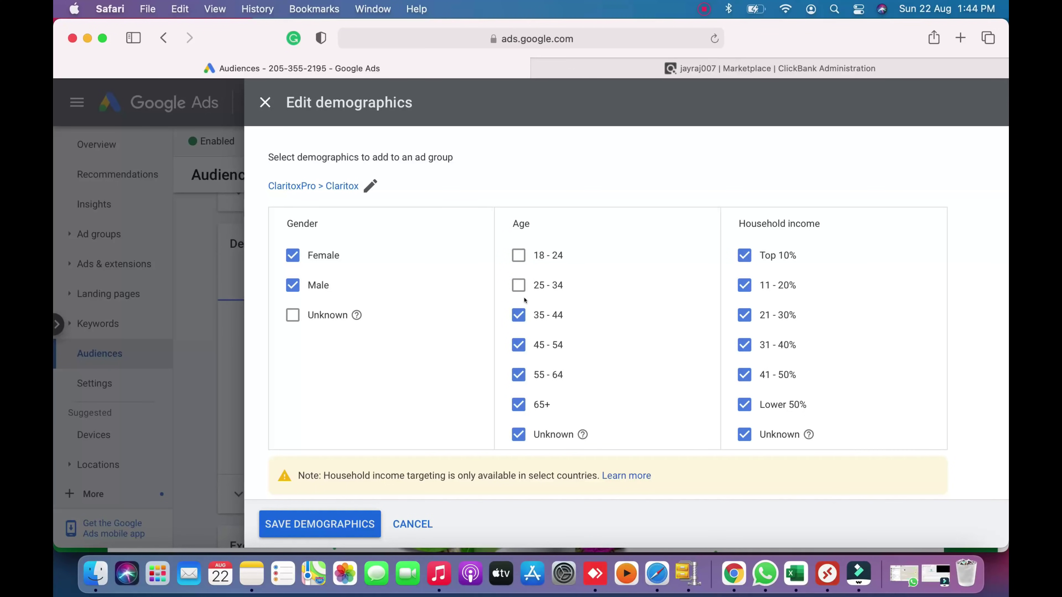
pyautogui.click(517, 429)
pyautogui.click(741, 405)
pyautogui.click(740, 374)
pyautogui.click(335, 523)
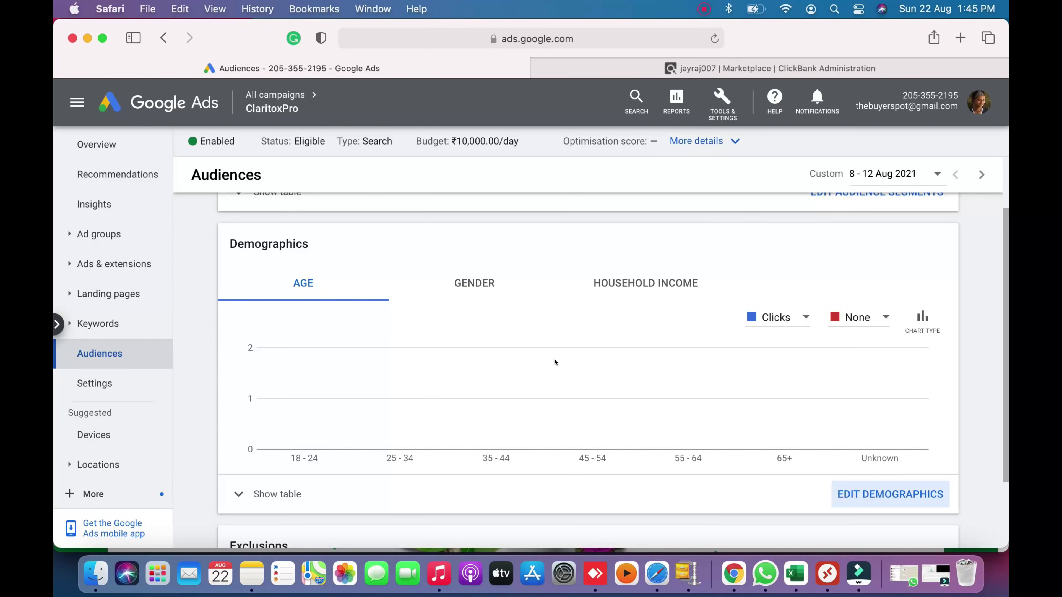
# - Return to the ClaritoxPro campaign Overview, then switch to the ClickBank Marketplace tab
pyautogui.scroll(-1, 514, 388)
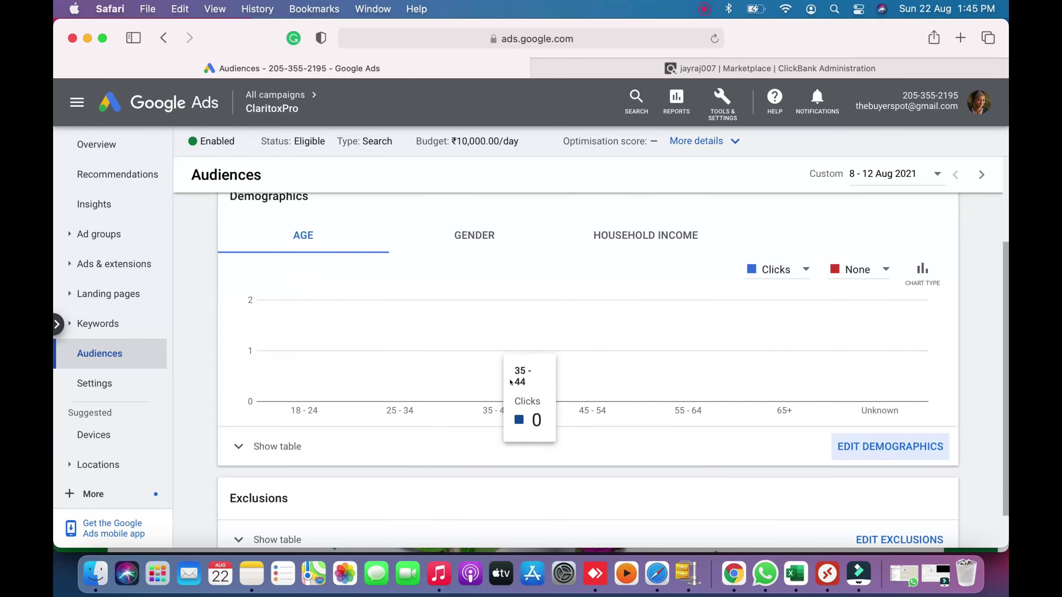
pyautogui.scroll(3, 491, 367)
pyautogui.click(90, 154)
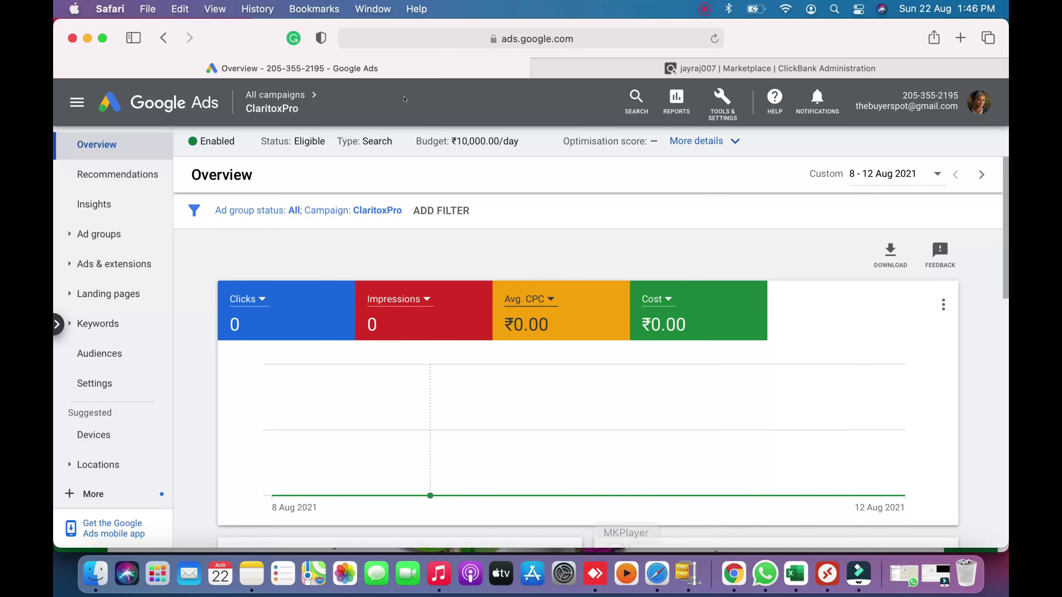
pyautogui.click(692, 71)
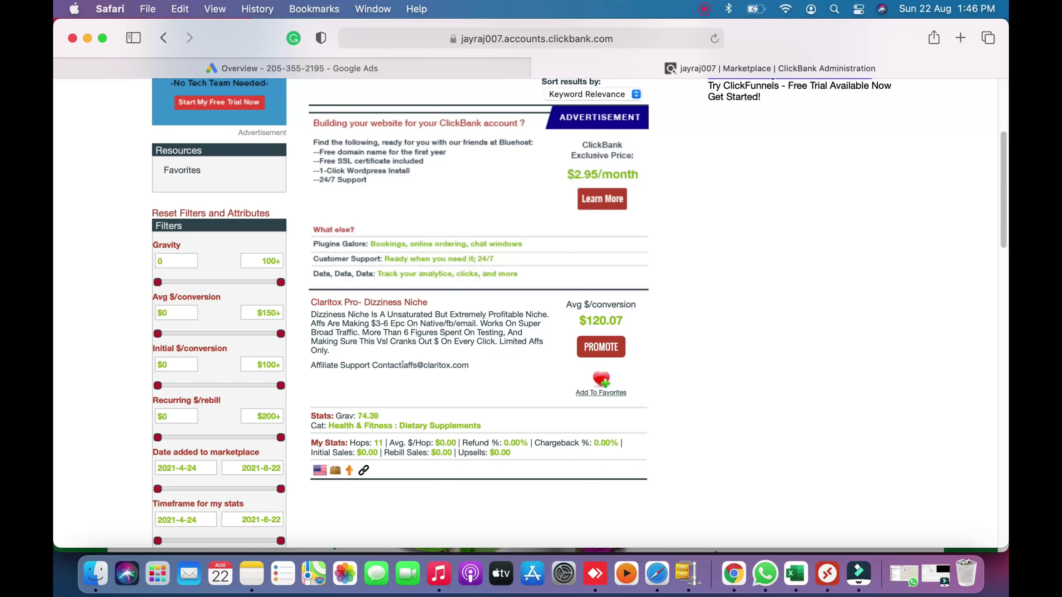
# - Highlight the Claritox Pro listing's affiliate support e-mail, then return to the Google Ads tab
pyautogui.moveTo(402, 365); pyautogui.dragTo(466, 362)
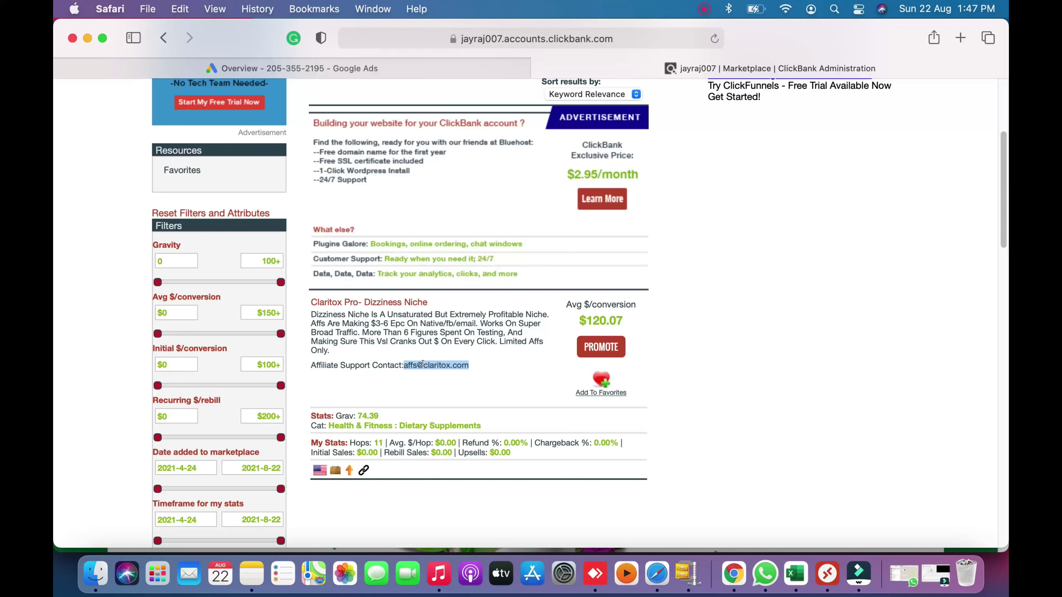
pyautogui.scroll(5, 520, 389)
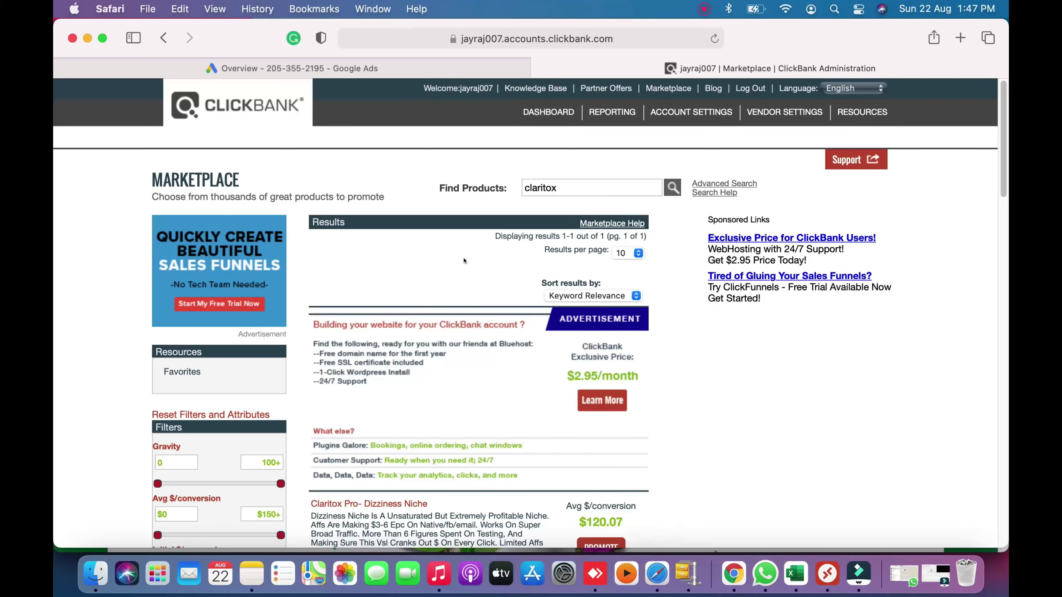
pyautogui.click(311, 68)
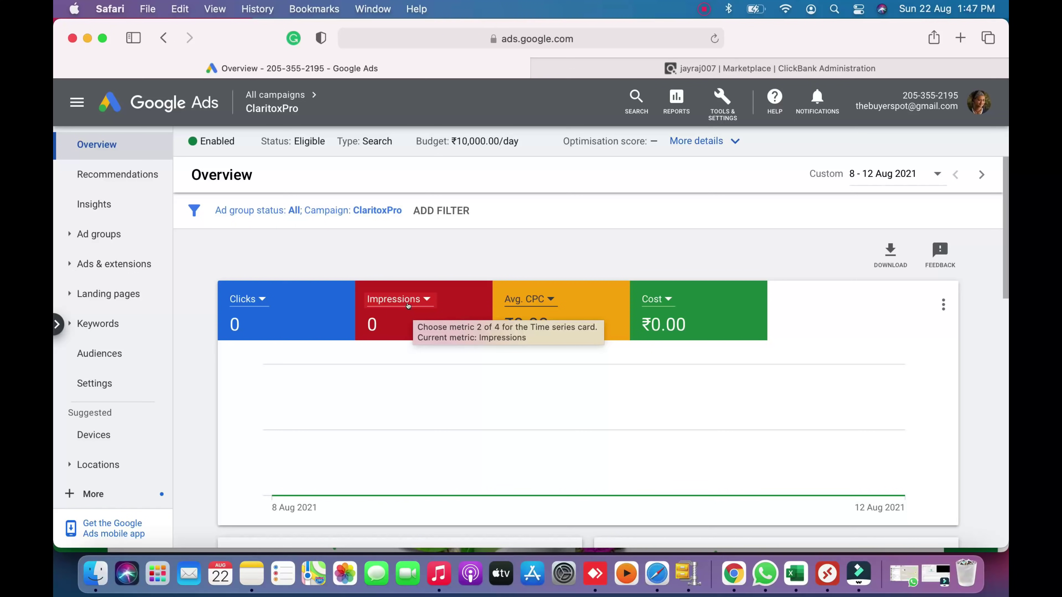
pyautogui.moveTo(687, 413)
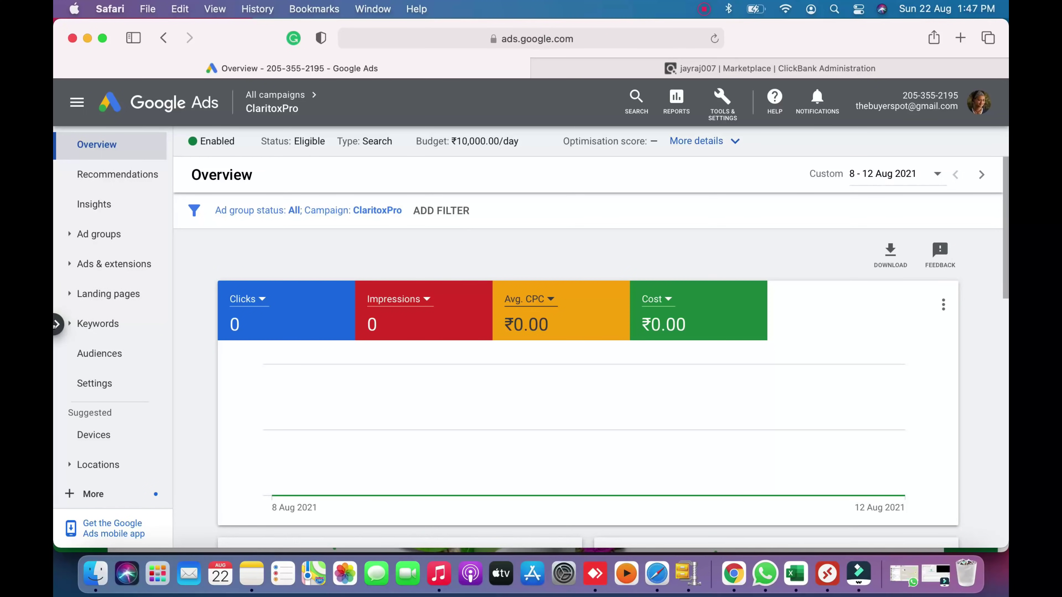
pyautogui.click(56, 324)
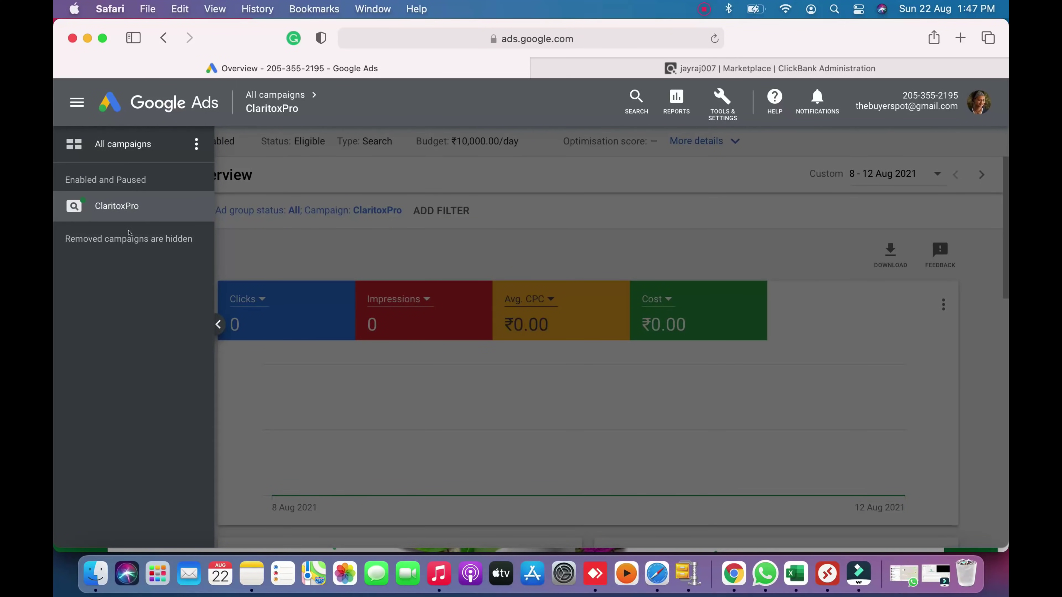
pyautogui.click(216, 325)
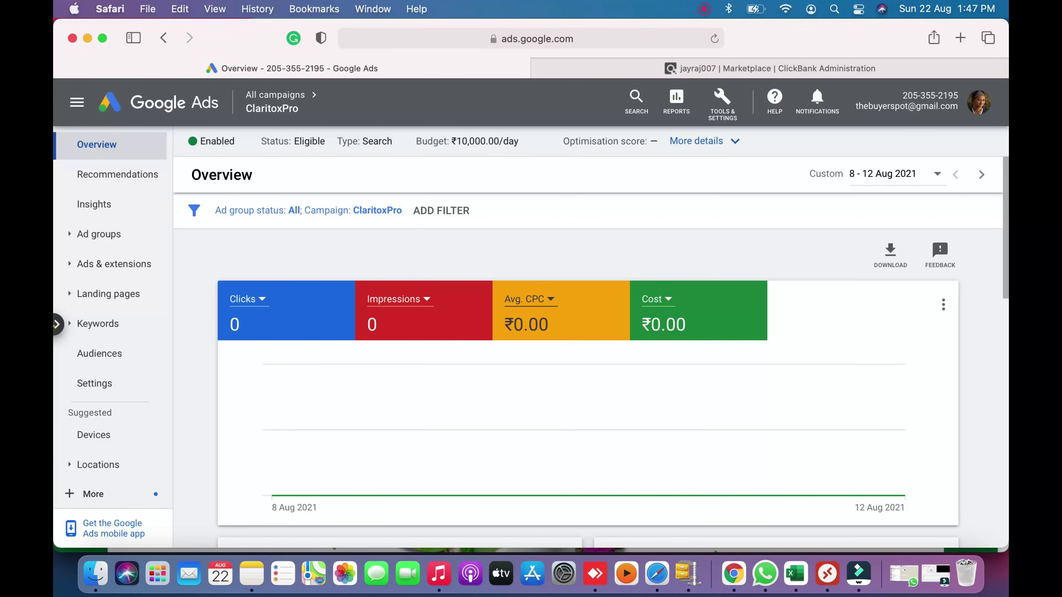
pyautogui.click(58, 325)
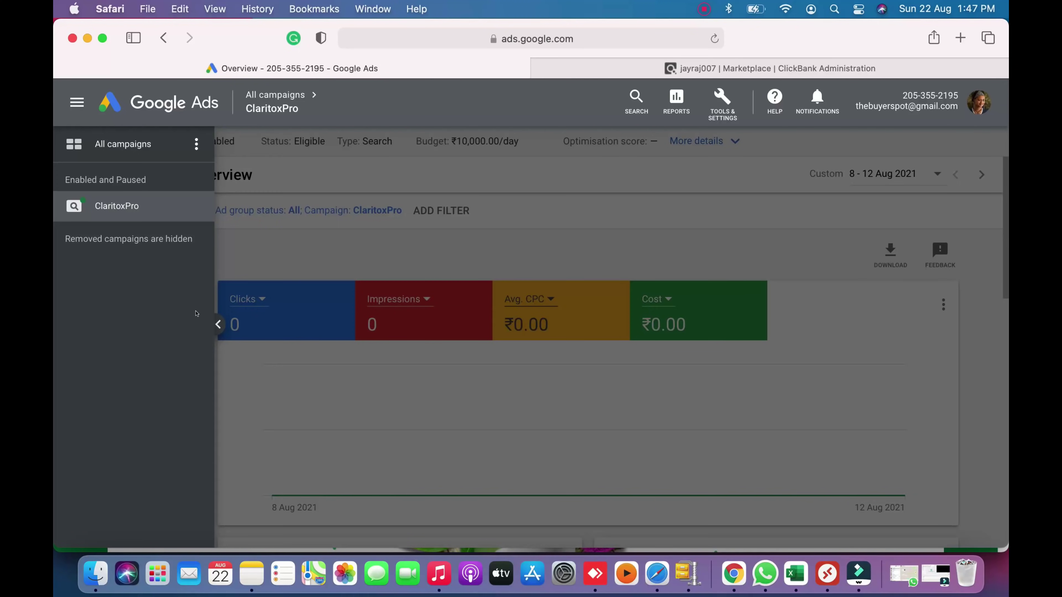
pyautogui.click(217, 325)
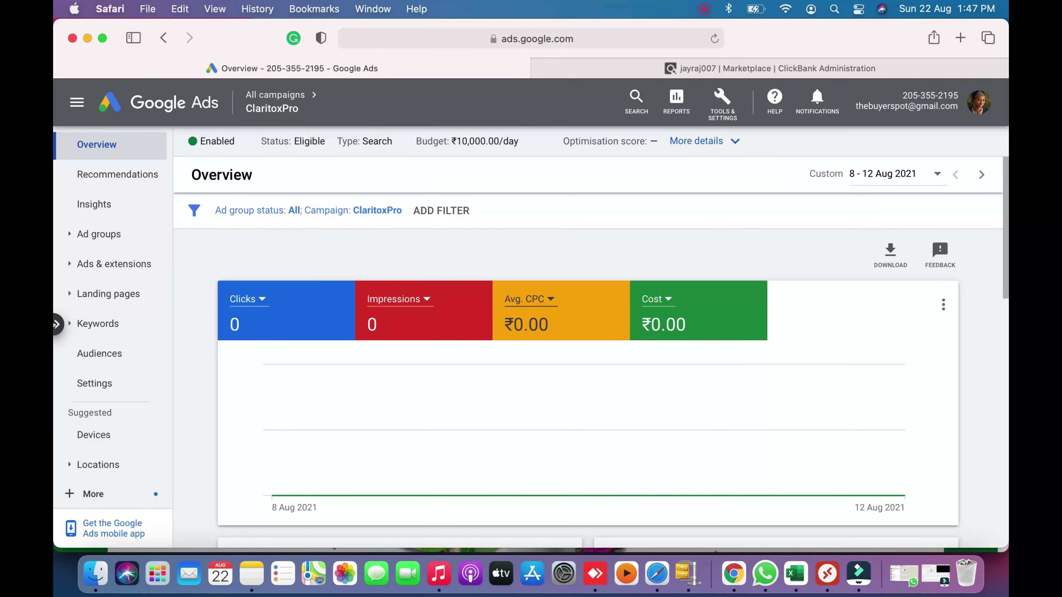
pyautogui.click(57, 324)
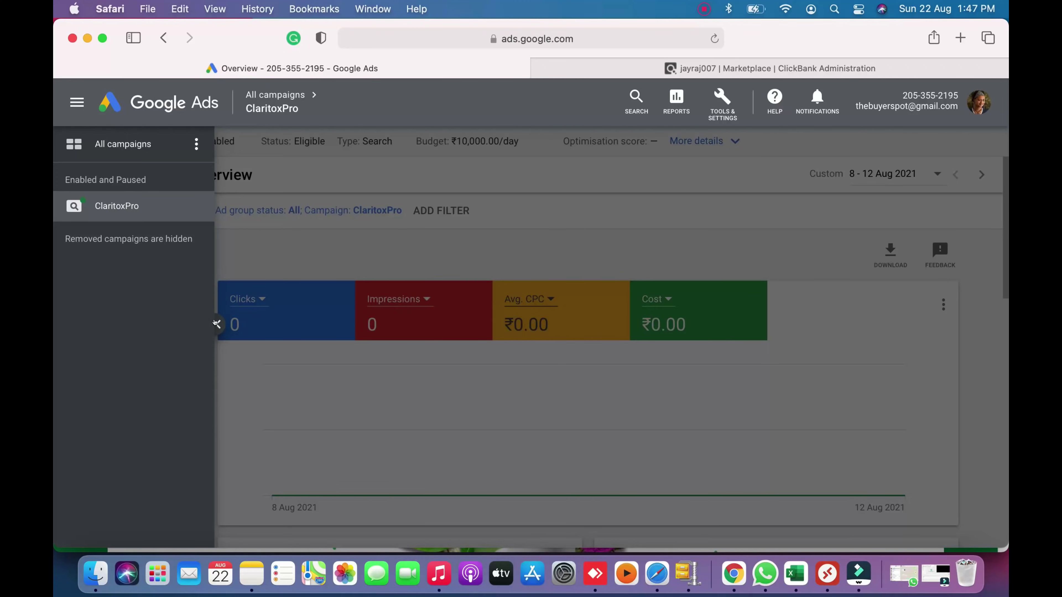
pyautogui.click(216, 323)
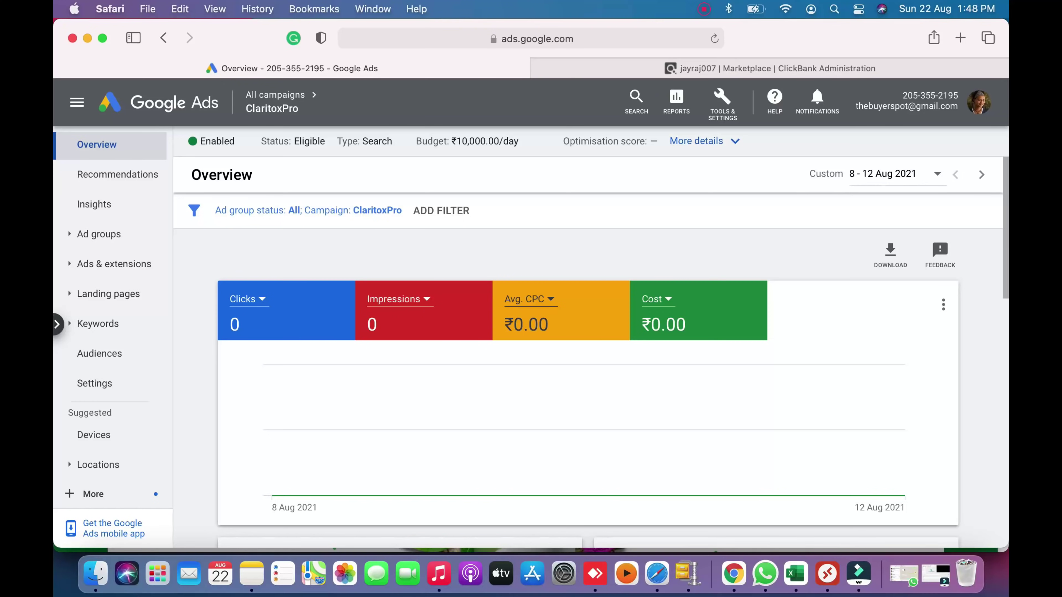
pyautogui.click(56, 324)
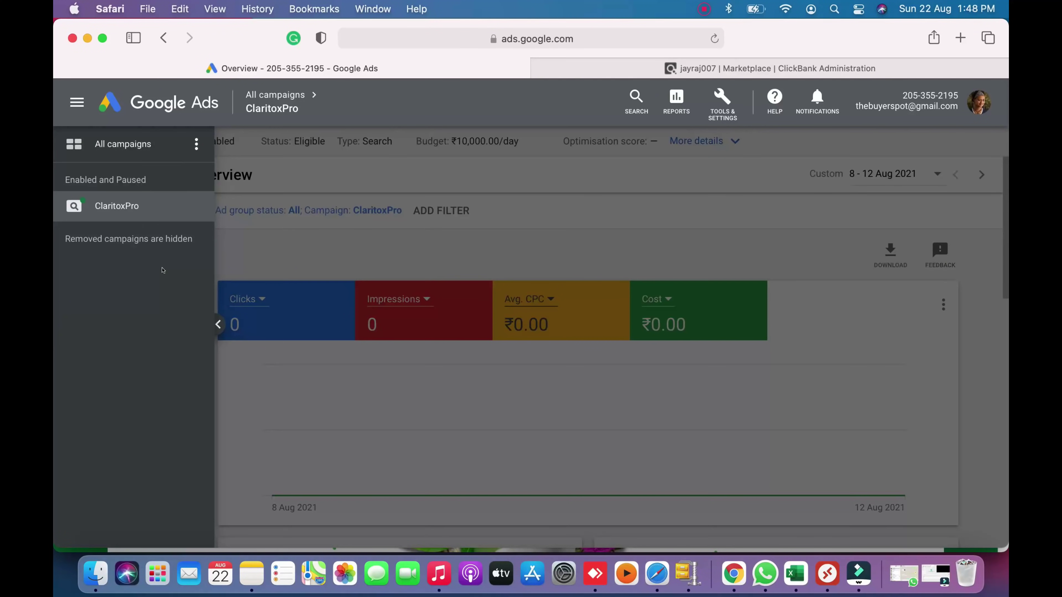
pyautogui.click(218, 325)
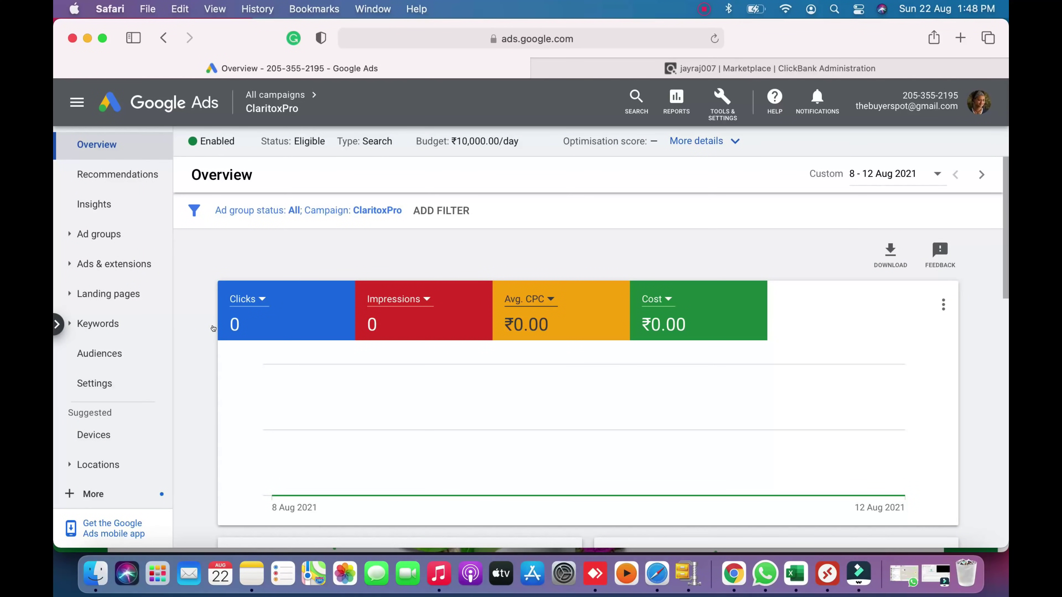